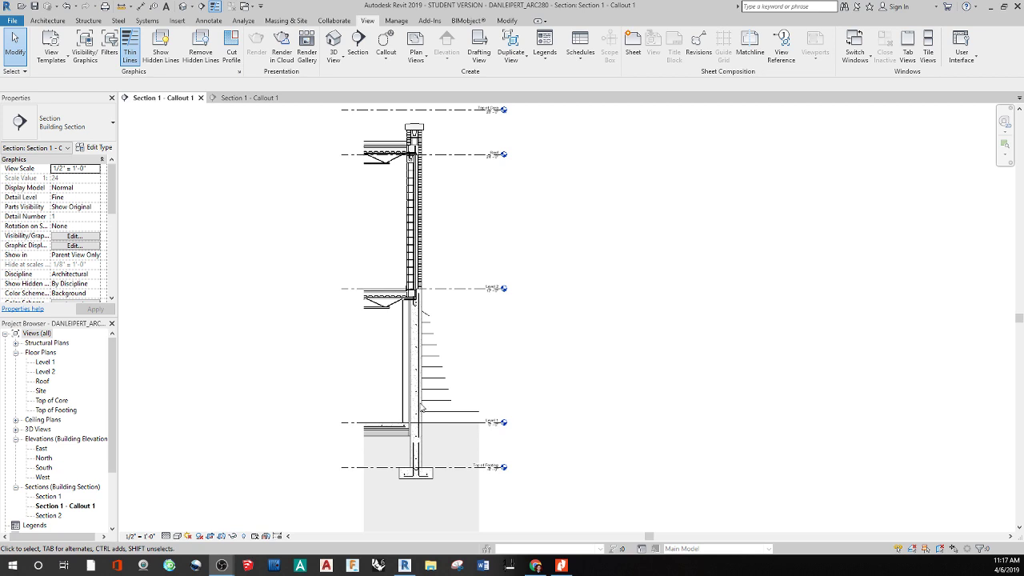
# - Examine the wall section's Level 1 slab and foundation wall, and the Level 2 floor connection with its tile, deck and anchor bolt
pyautogui.scroll(4, 422, 415)
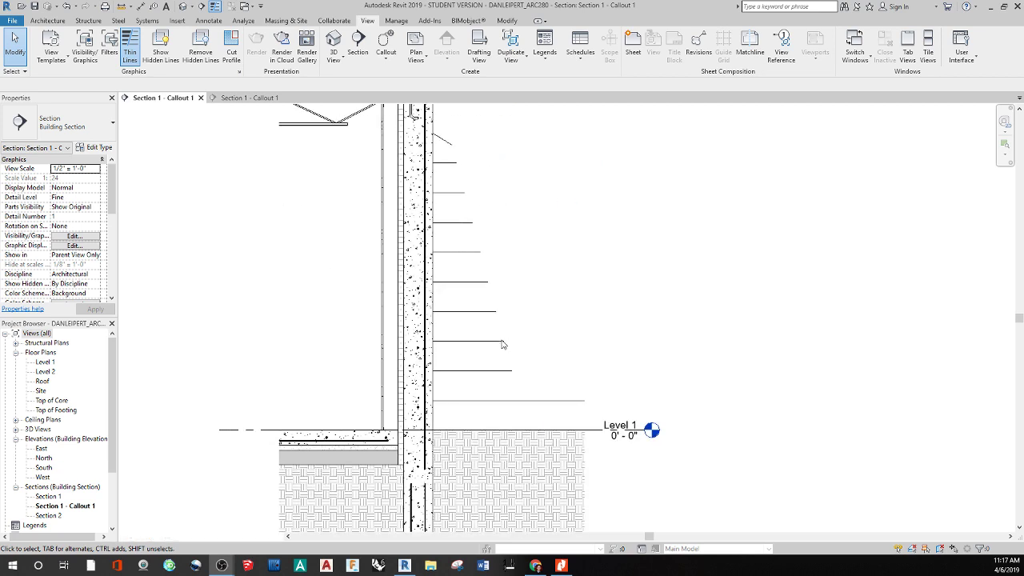
pyautogui.moveTo(592, 338); pyautogui.dragTo(557, 374, button='middle')
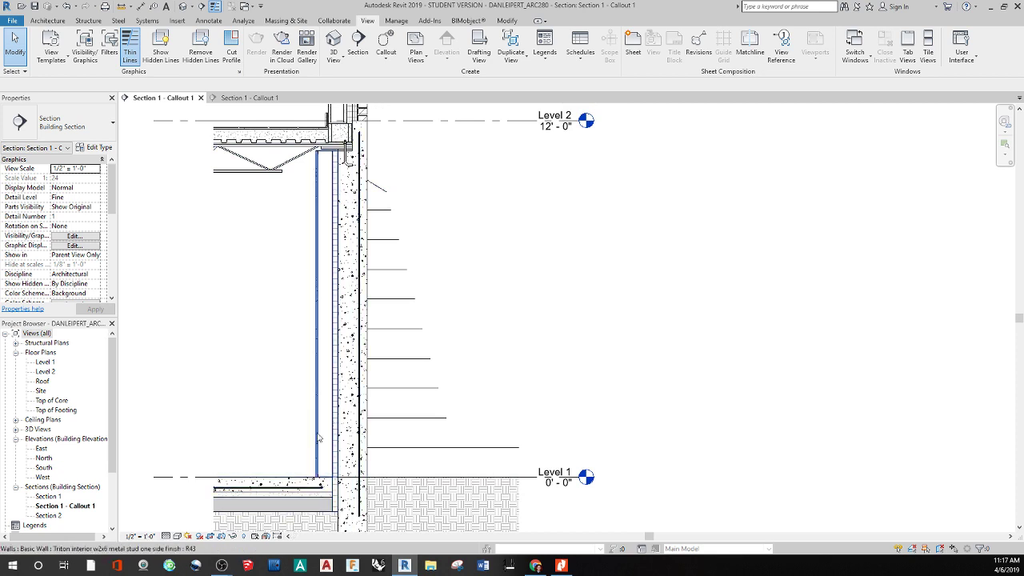
pyautogui.scroll(5, 296, 524)
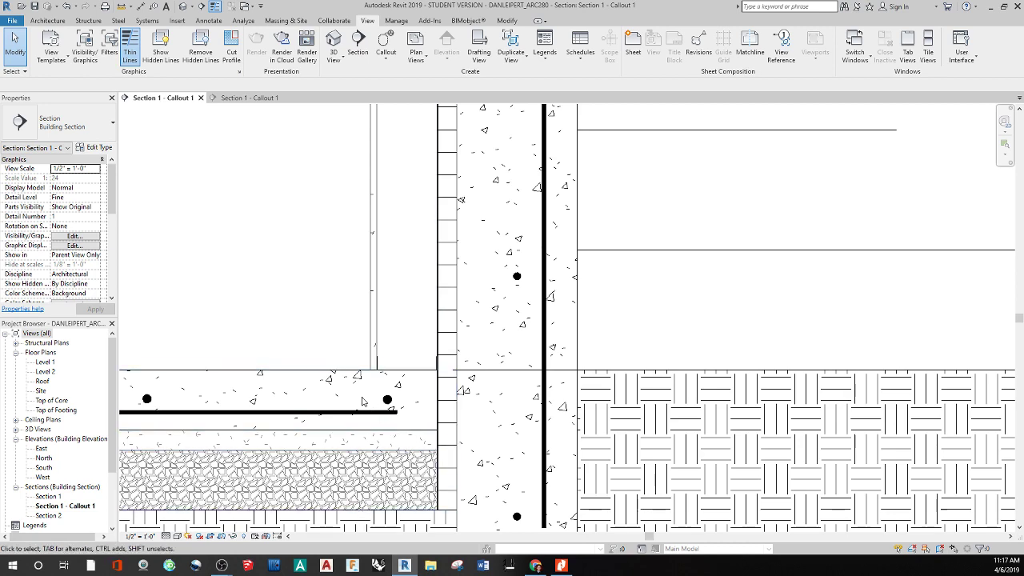
pyautogui.scroll(-4, 363, 400)
pyautogui.moveTo(679, 205); pyautogui.dragTo(497, 511, button='middle')
pyautogui.scroll(5, 336, 448)
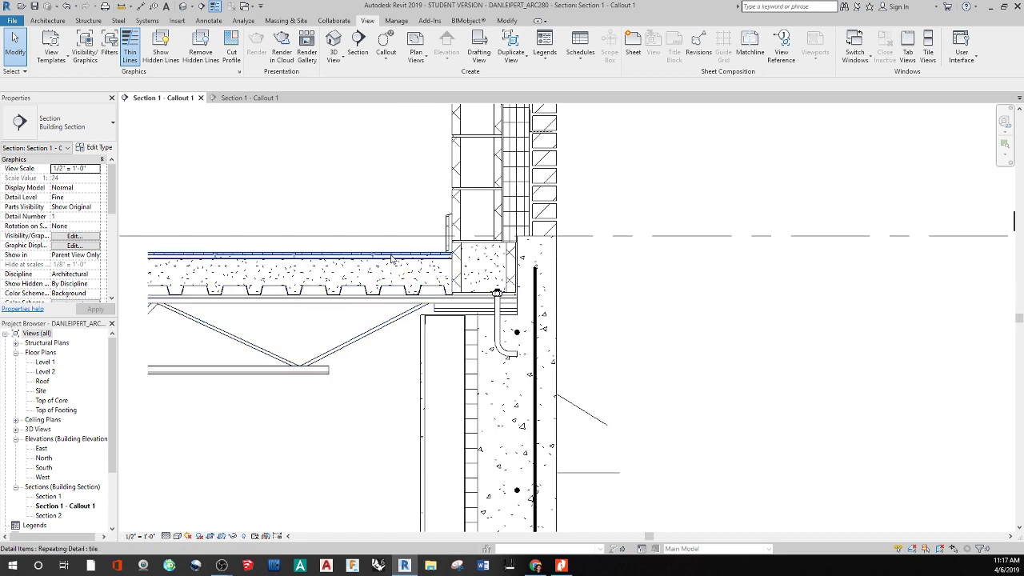
pyautogui.scroll(3, 384, 280)
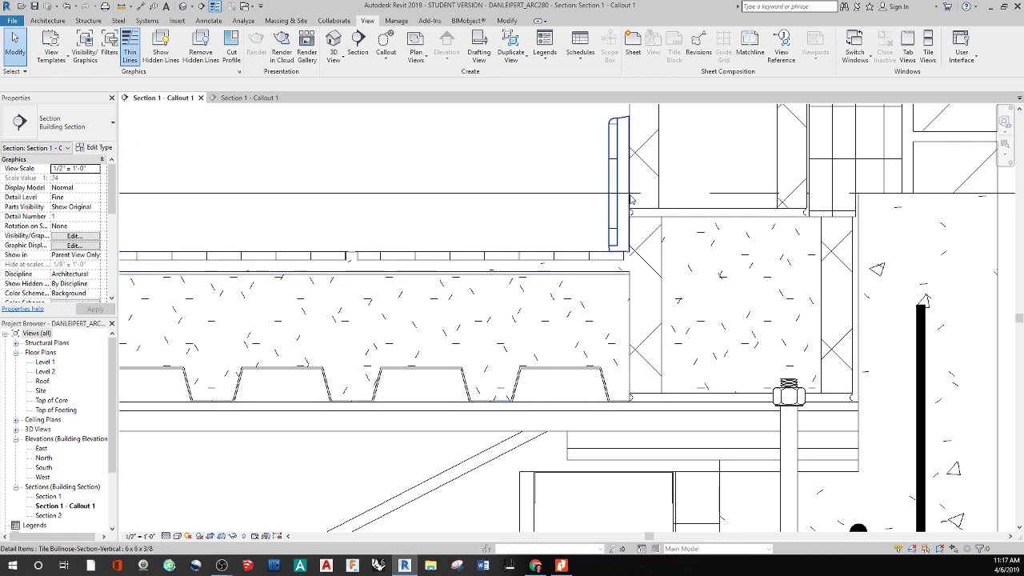
pyautogui.scroll(-5, 631, 200)
pyautogui.moveTo(863, 327); pyautogui.dragTo(562, 395, button='middle')
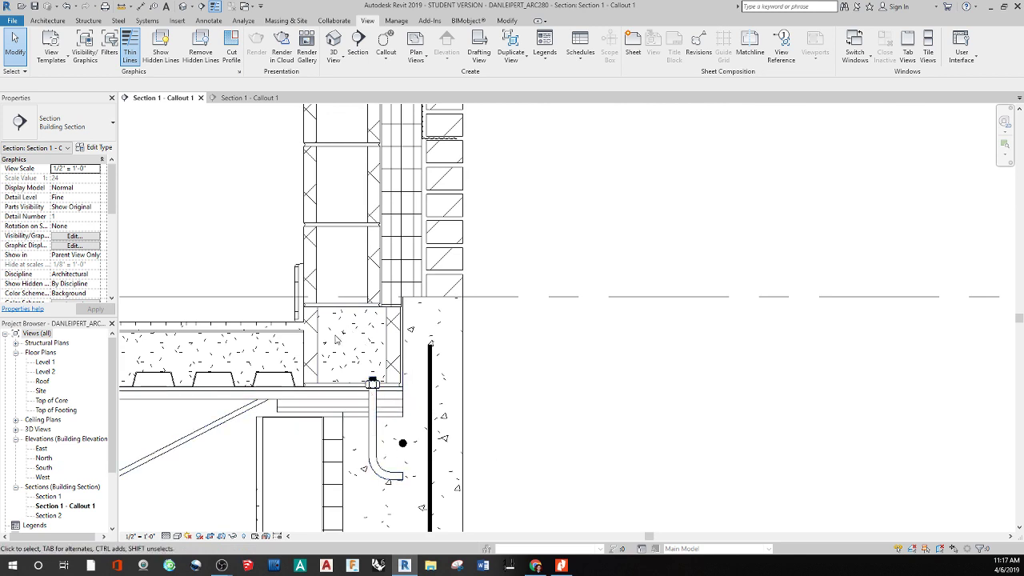
pyautogui.scroll(-3, 336, 340)
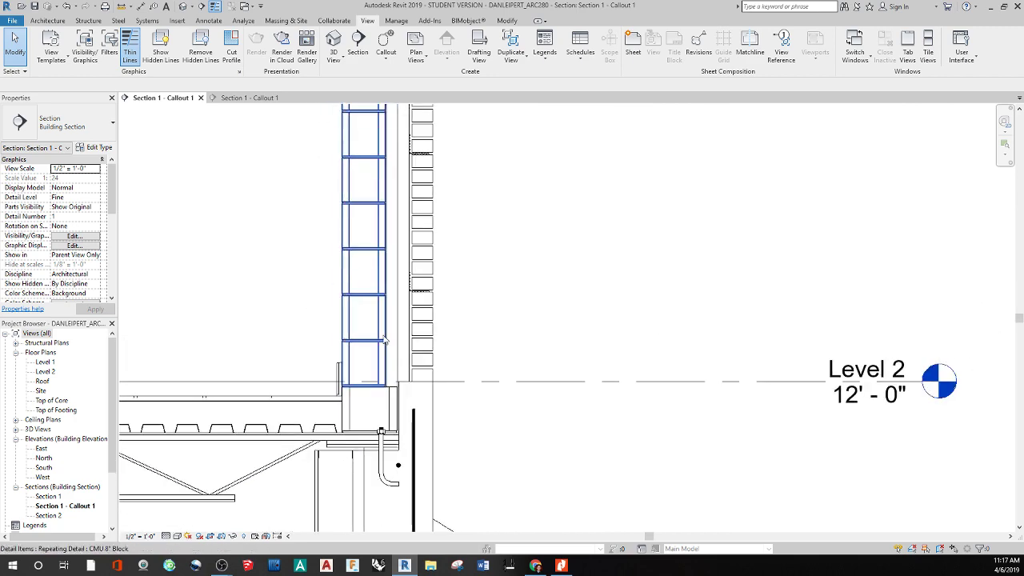
# - Examine the upper wall between Level 2 and the roof, including the CMU block, rigid insulation, brick and wall ties
pyautogui.moveTo(385, 272); pyautogui.dragTo(368, 408, button='middle')
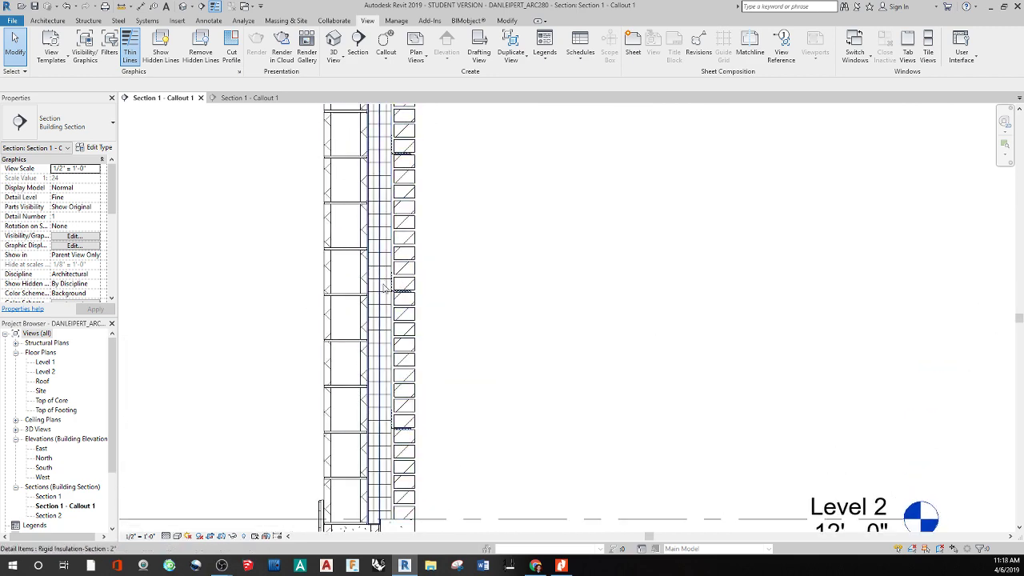
pyautogui.scroll(3, 408, 339)
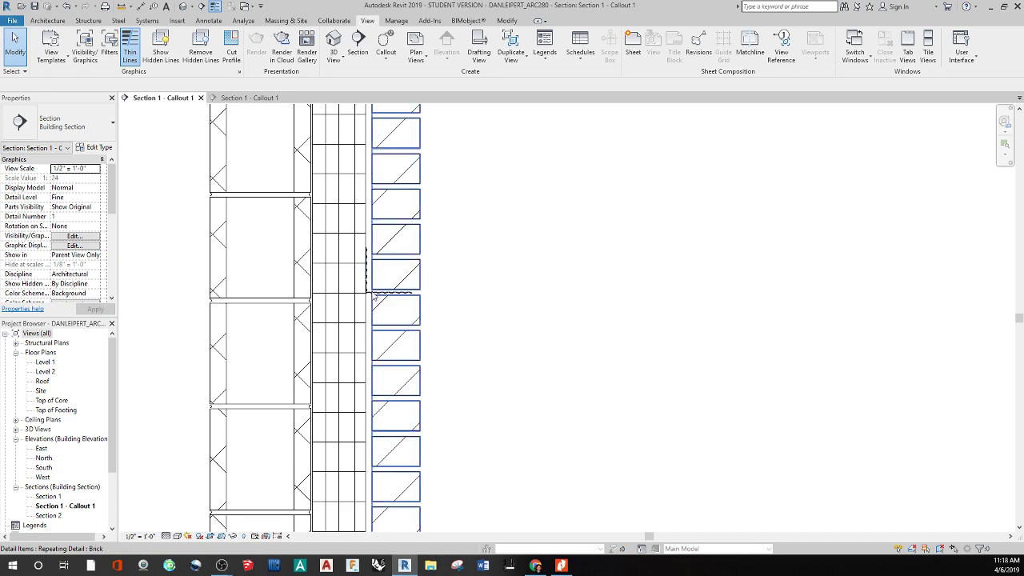
pyautogui.scroll(-2, 367, 294)
pyautogui.moveTo(473, 488); pyautogui.dragTo(472, 312, button='middle')
pyautogui.scroll(-3, 443, 425)
pyautogui.scroll(2, 443, 414)
pyautogui.moveTo(443, 414); pyautogui.dragTo(418, 536, button='middle')
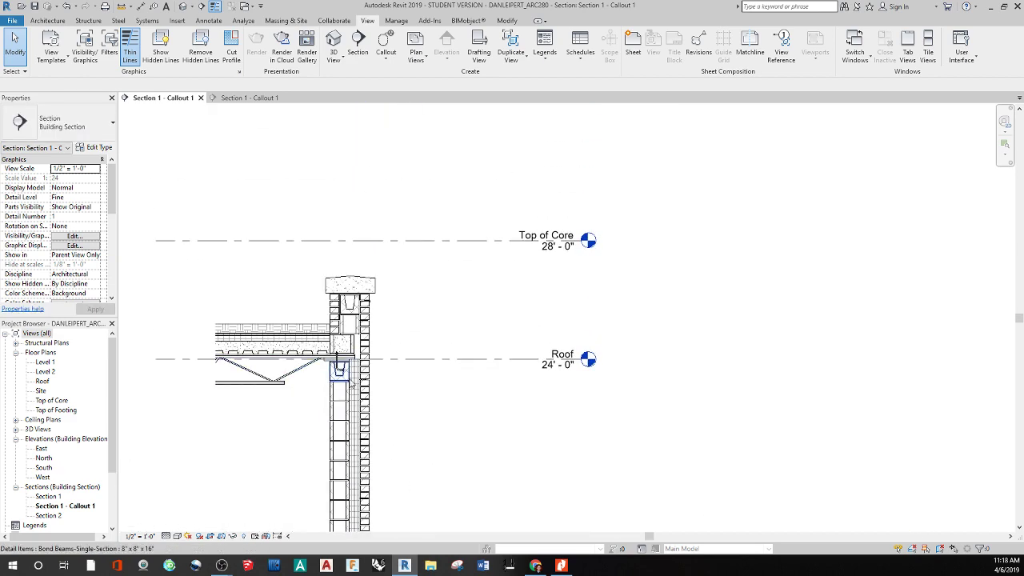
# - Examine the roof and parapet details, including the bond beams, roof insulation, joist bearing, brick flashing and concrete coping
pyautogui.scroll(2, 292, 394)
pyautogui.moveTo(291, 394); pyautogui.dragTo(408, 392, button='middle')
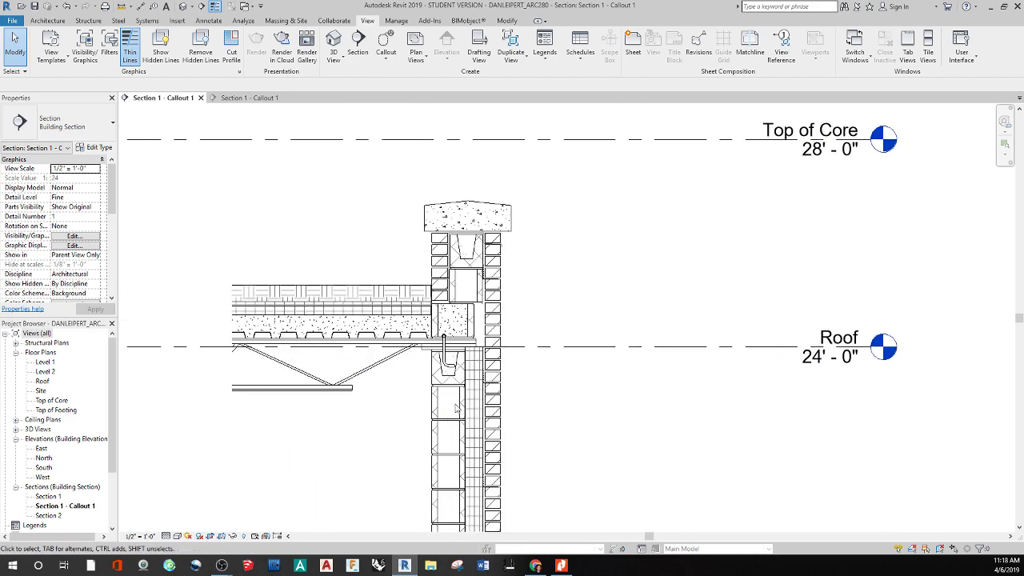
pyautogui.scroll(2, 409, 386)
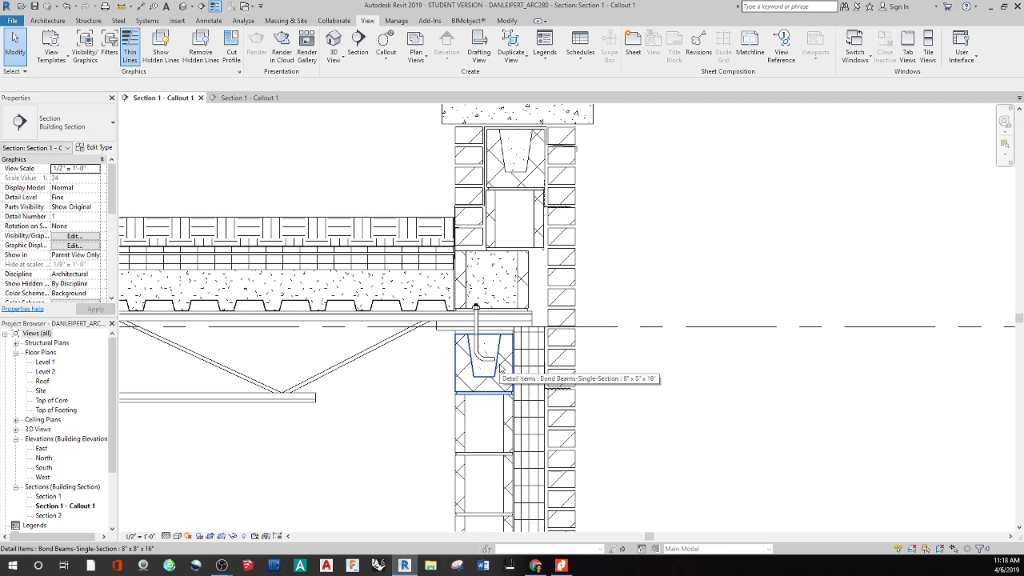
pyautogui.moveTo(354, 432); pyautogui.dragTo(427, 431, button='middle')
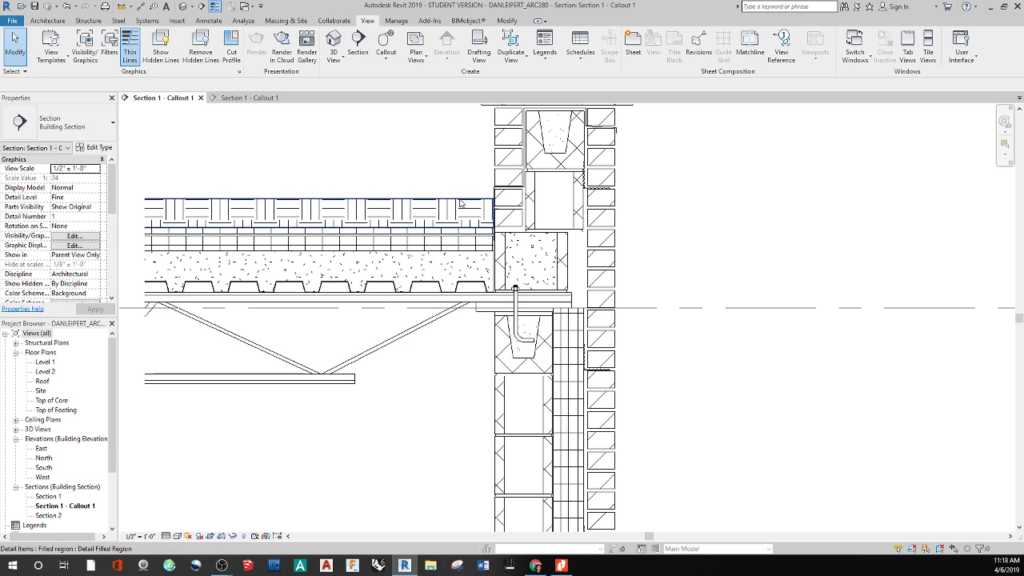
pyautogui.scroll(2, 461, 225)
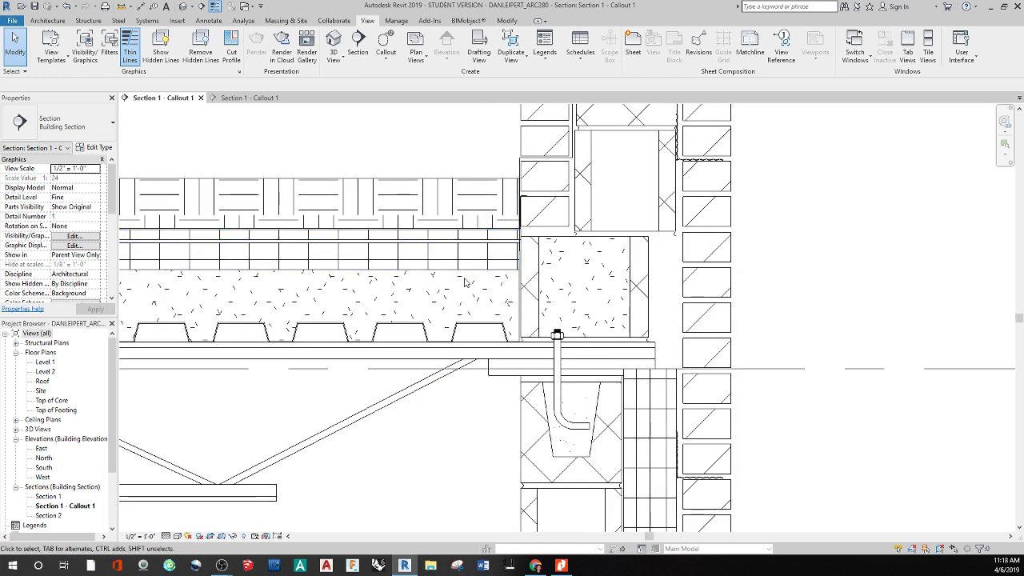
pyautogui.scroll(-2, 518, 272)
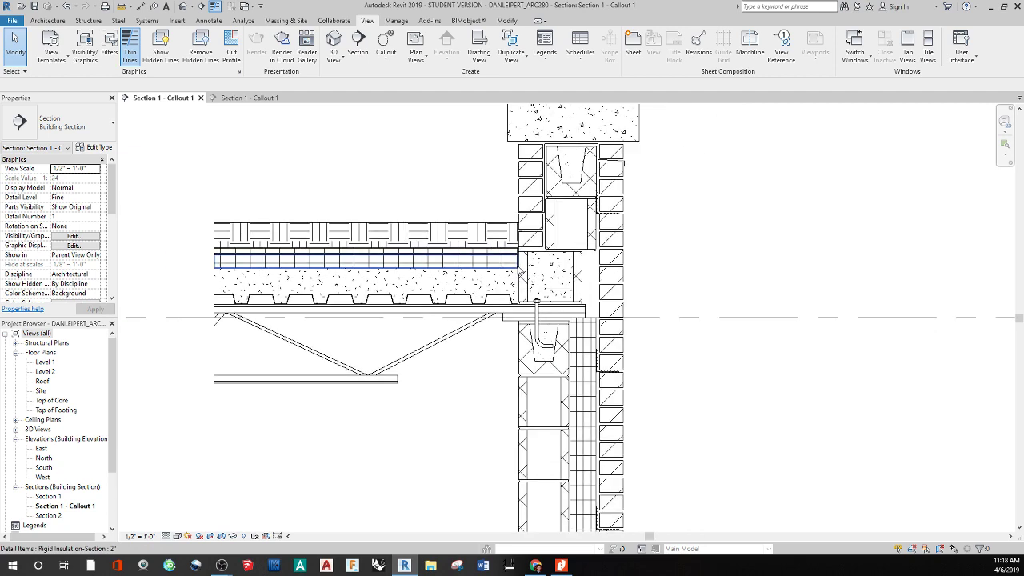
pyautogui.moveTo(749, 243); pyautogui.dragTo(592, 324, button='middle')
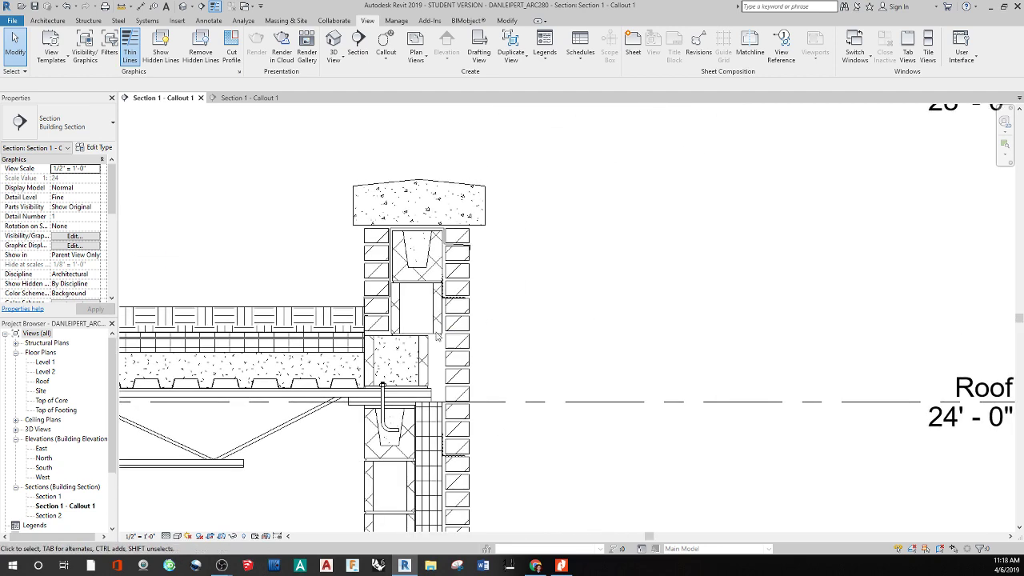
pyautogui.scroll(2, 459, 269)
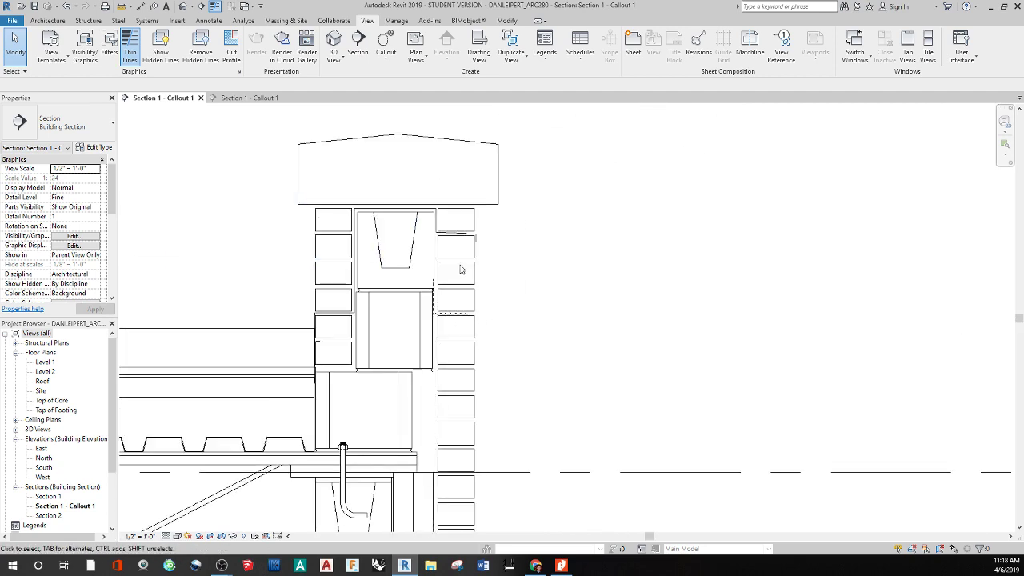
pyautogui.moveTo(583, 250); pyautogui.dragTo(574, 260, button='middle')
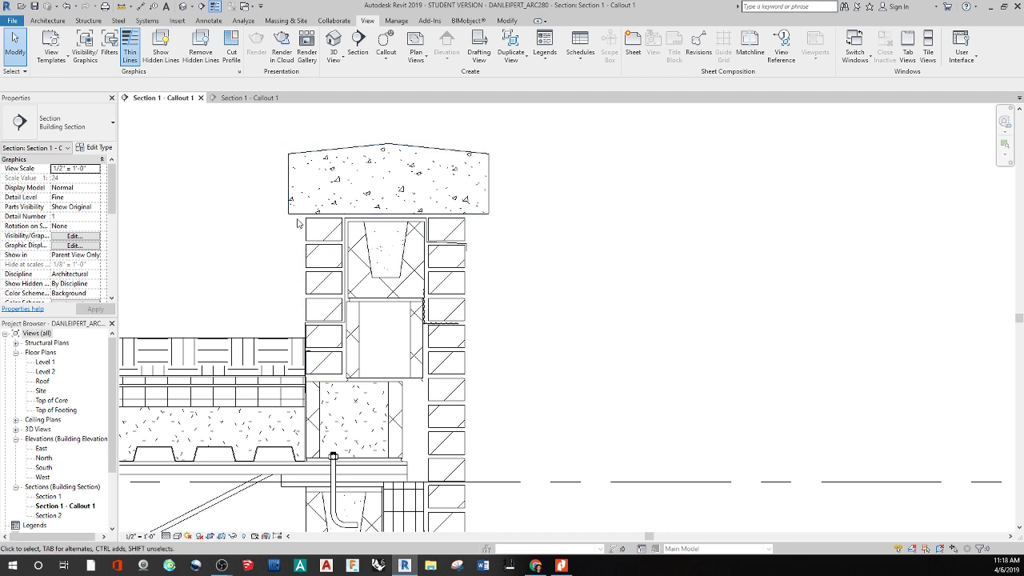
pyautogui.scroll(4, 455, 227)
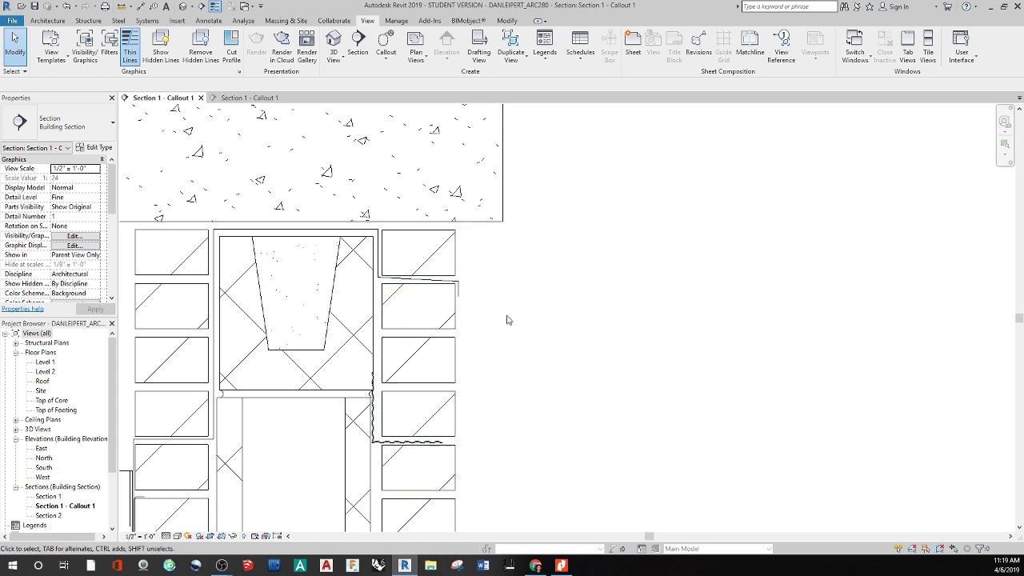
pyautogui.scroll(-6, 516, 336)
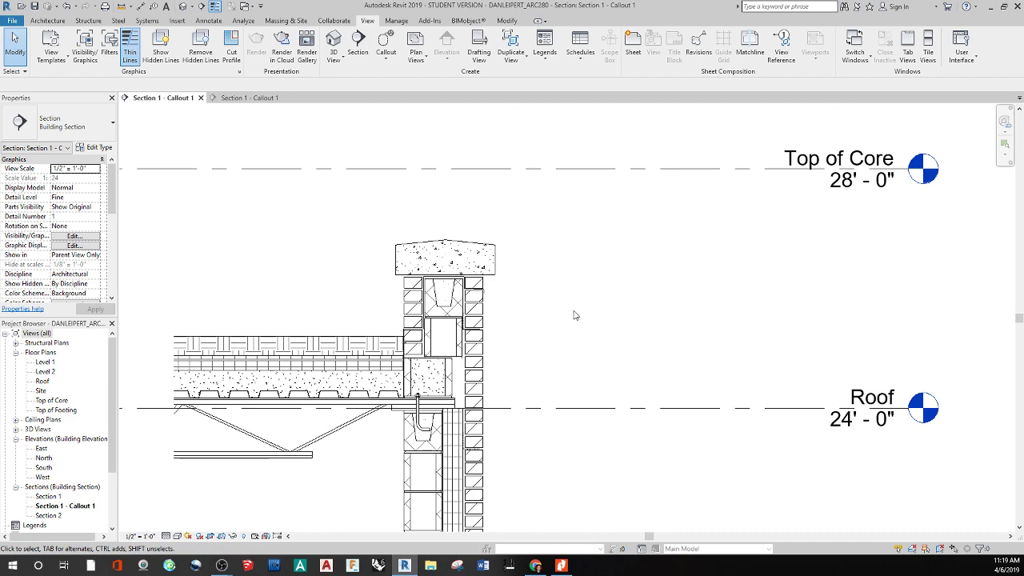
# - View the default 3D model and Section 1 to locate the wall section, and return to Section 1 - Callout 1
pyautogui.scroll(-4, 587, 351)
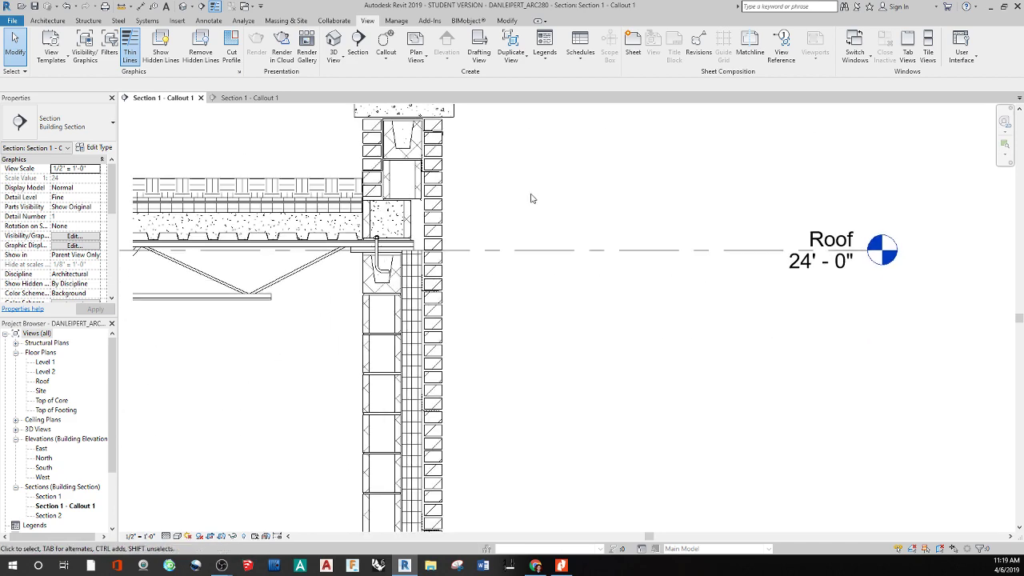
pyautogui.scroll(-3, 599, 356)
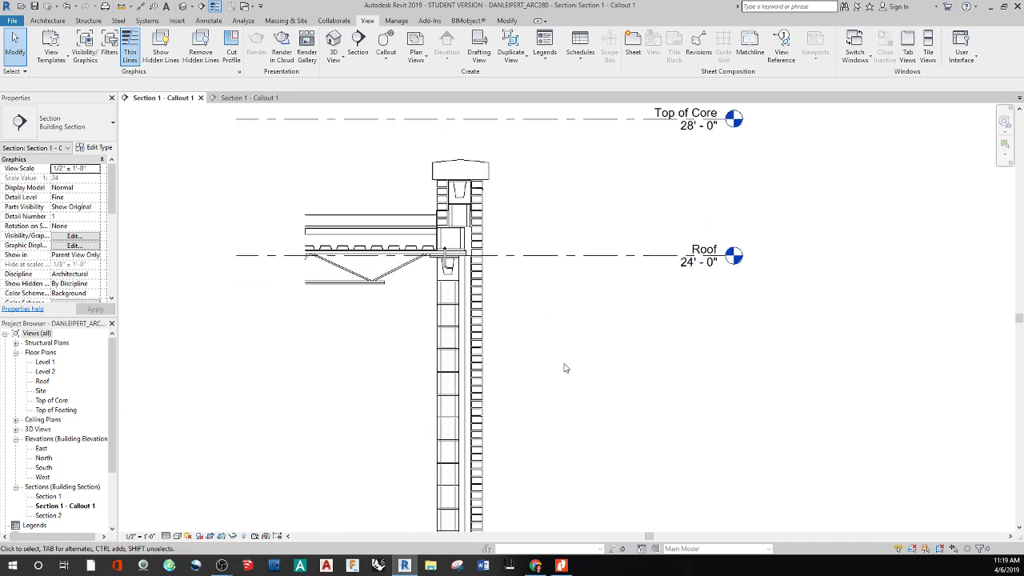
pyautogui.moveTo(539, 394); pyautogui.dragTo(520, 265, button='middle')
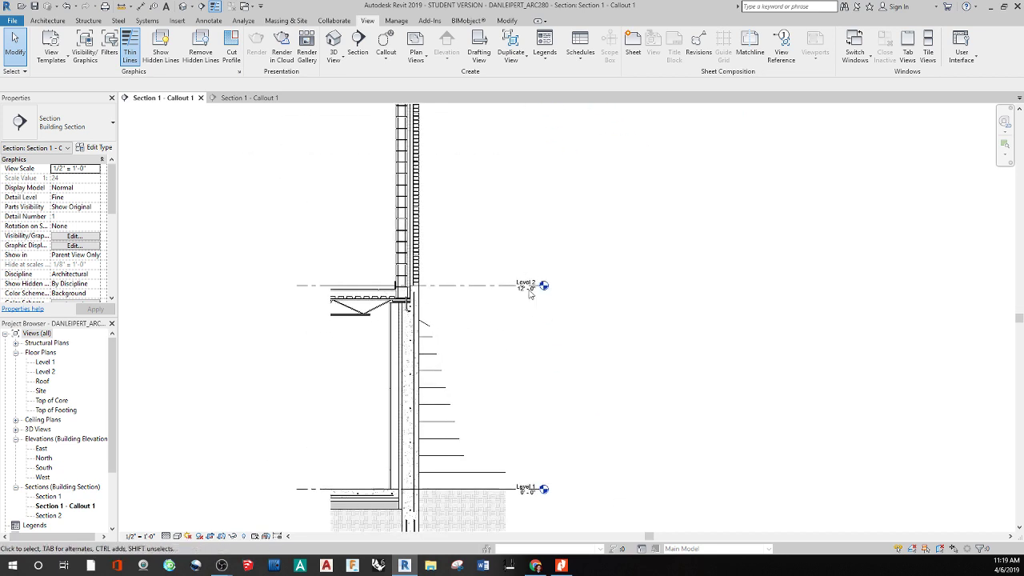
pyautogui.scroll(-1, 568, 418)
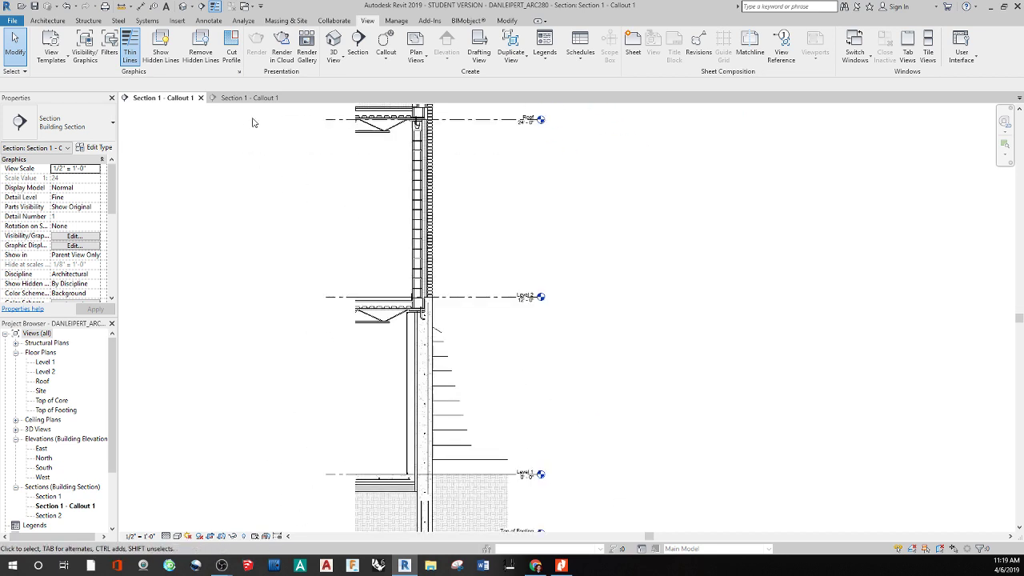
pyautogui.scroll(-2, 254, 276)
pyautogui.moveTo(263, 280); pyautogui.dragTo(264, 285, button='middle')
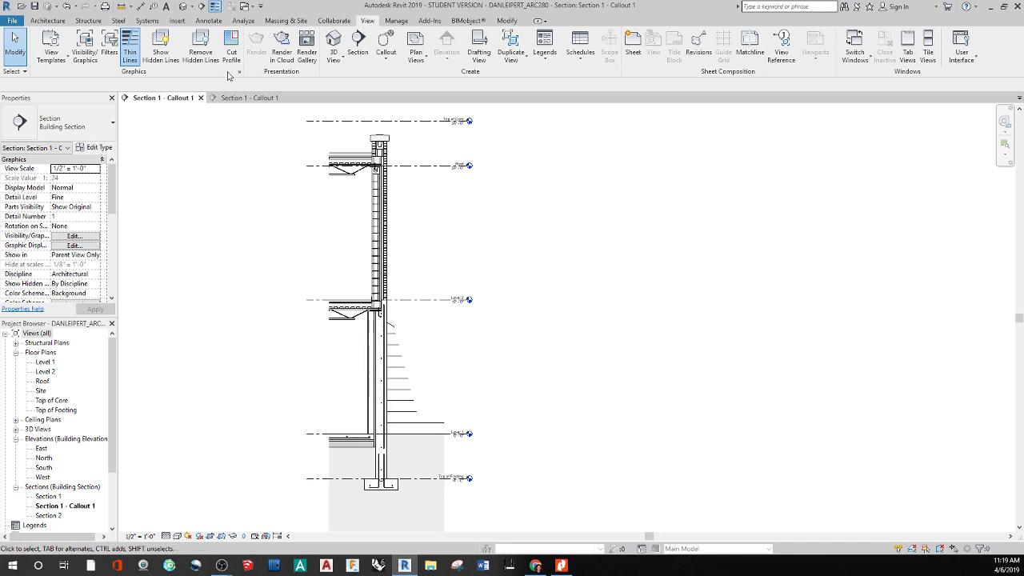
pyautogui.click(183, 6)
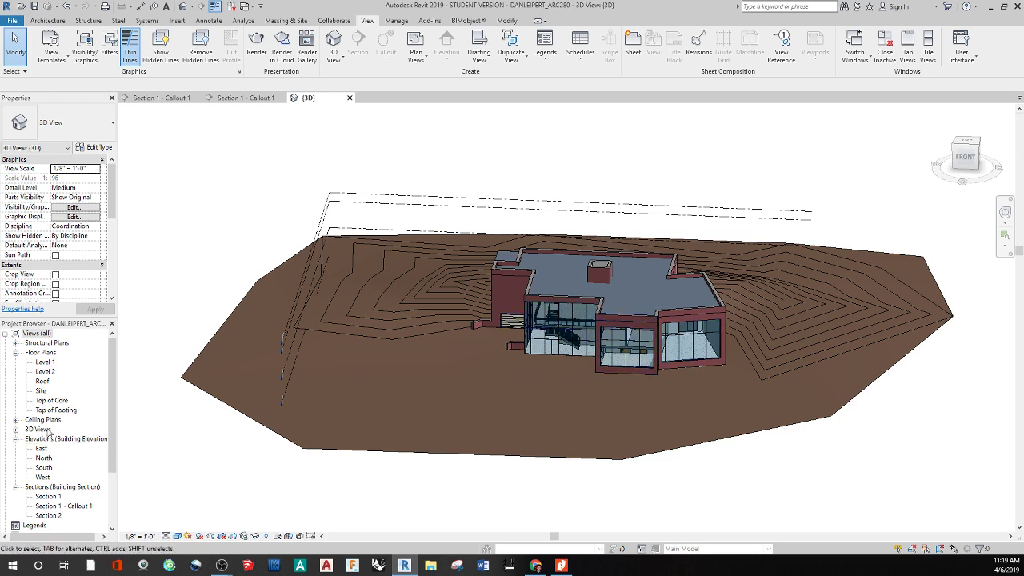
pyautogui.doubleClick(48, 497)
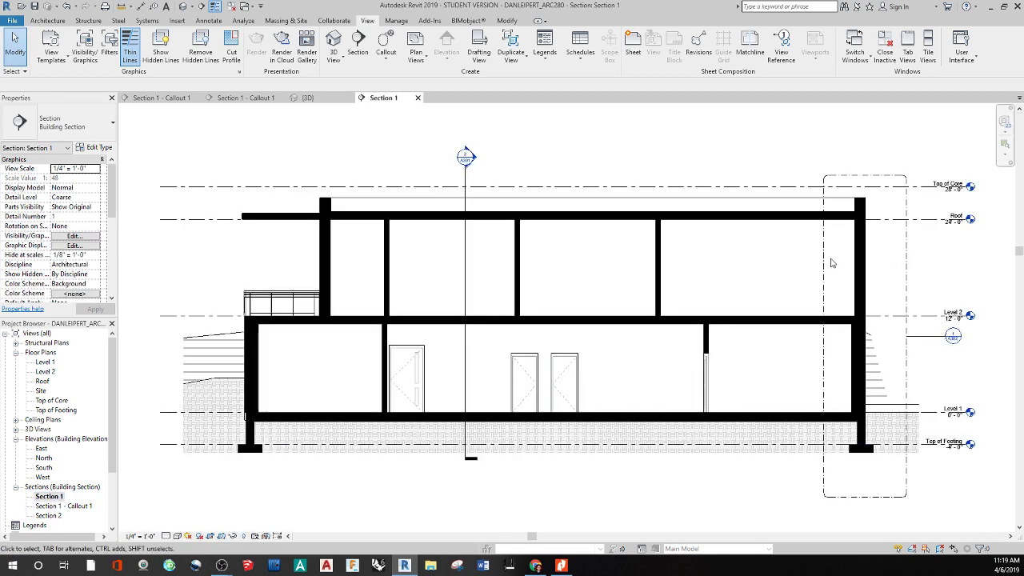
pyautogui.doubleClick(63, 506)
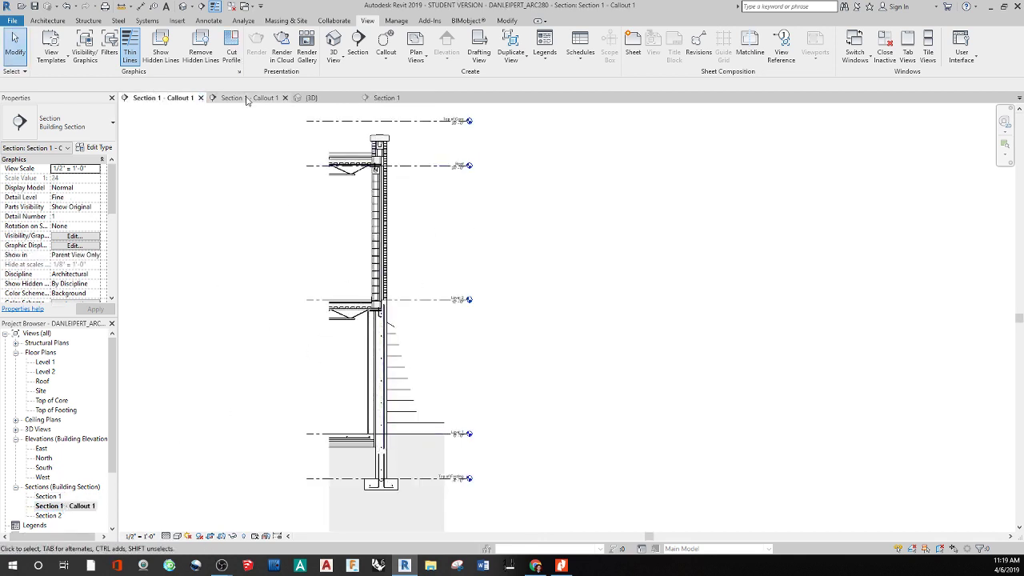
# - Close all open views of the finished example project and discard its unsaved changes
pyautogui.click(200, 98)
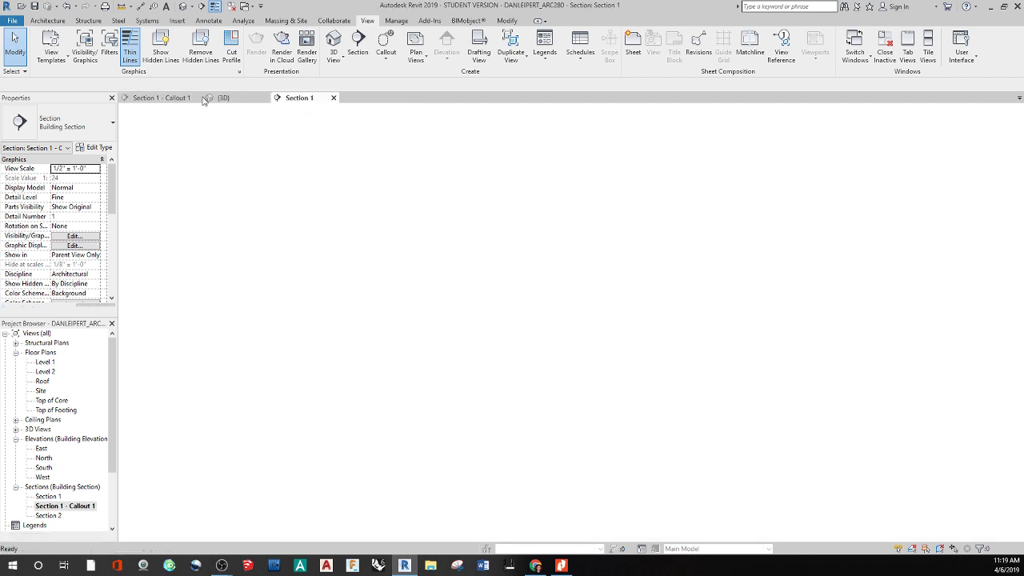
pyautogui.click(334, 96)
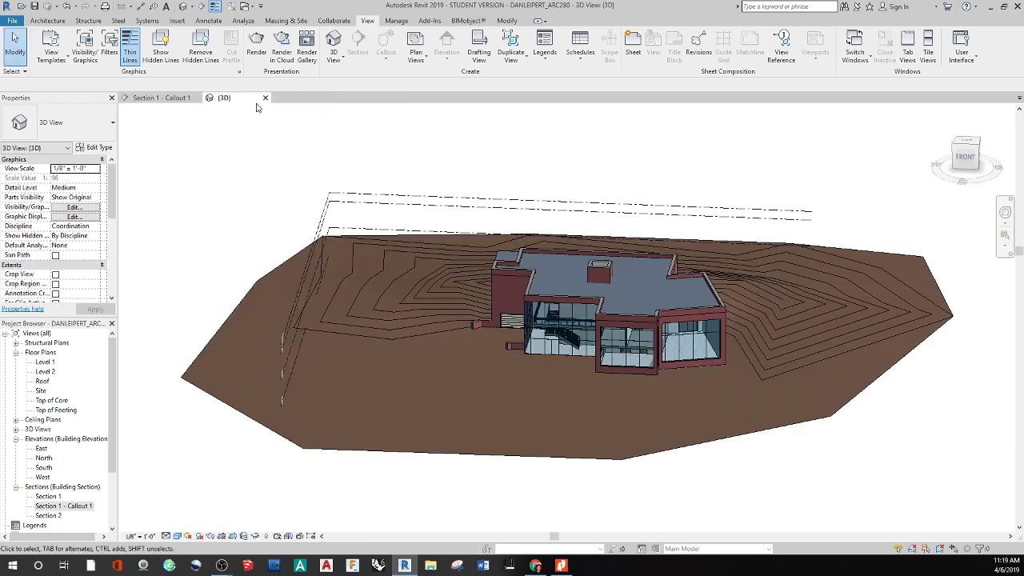
pyautogui.click(266, 98)
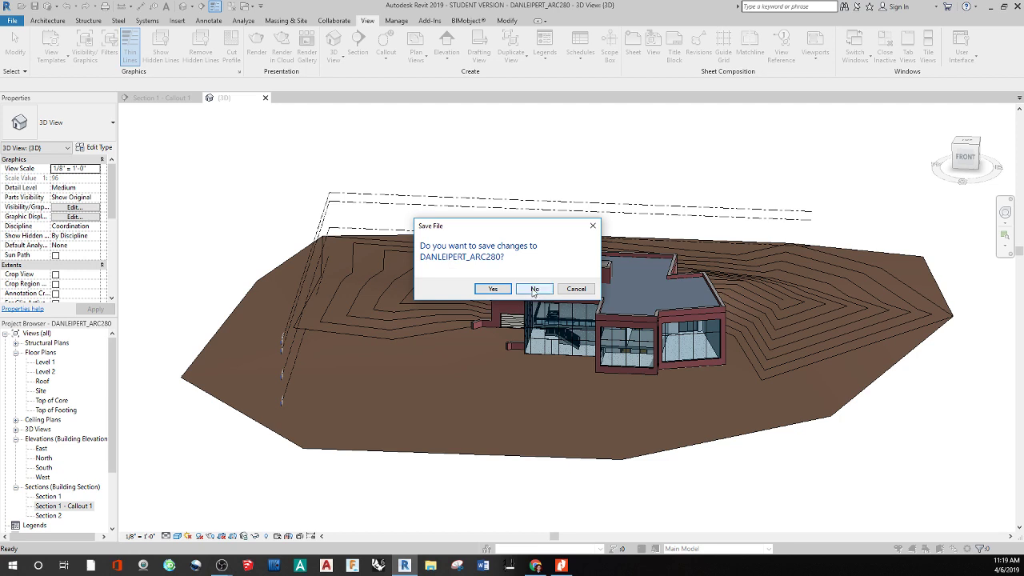
pyautogui.click(534, 289)
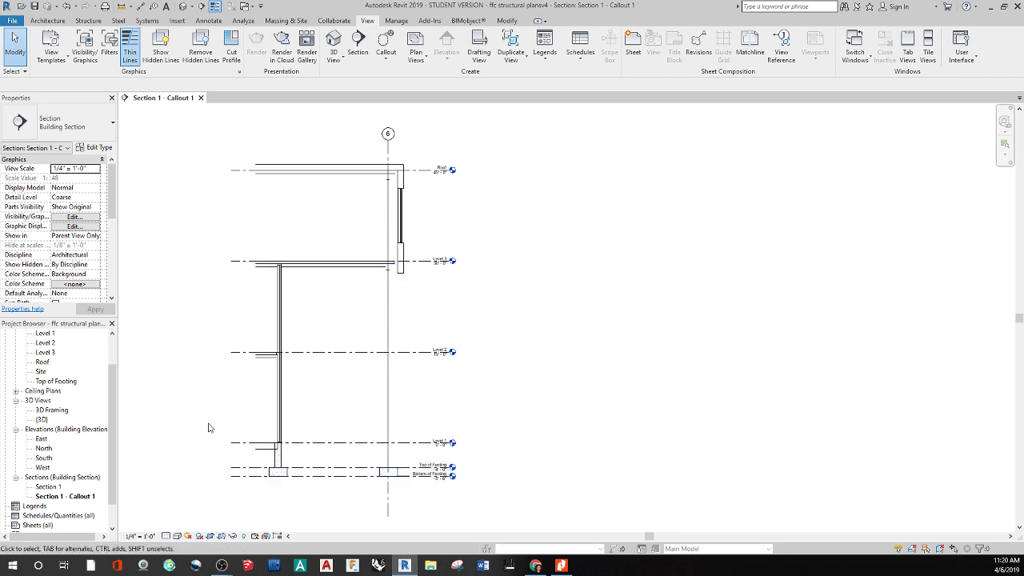
# - Inspect the ffc structural plansv4 building in the default 3D view and its structural frame in the 3D Framing view
pyautogui.click(183, 6)
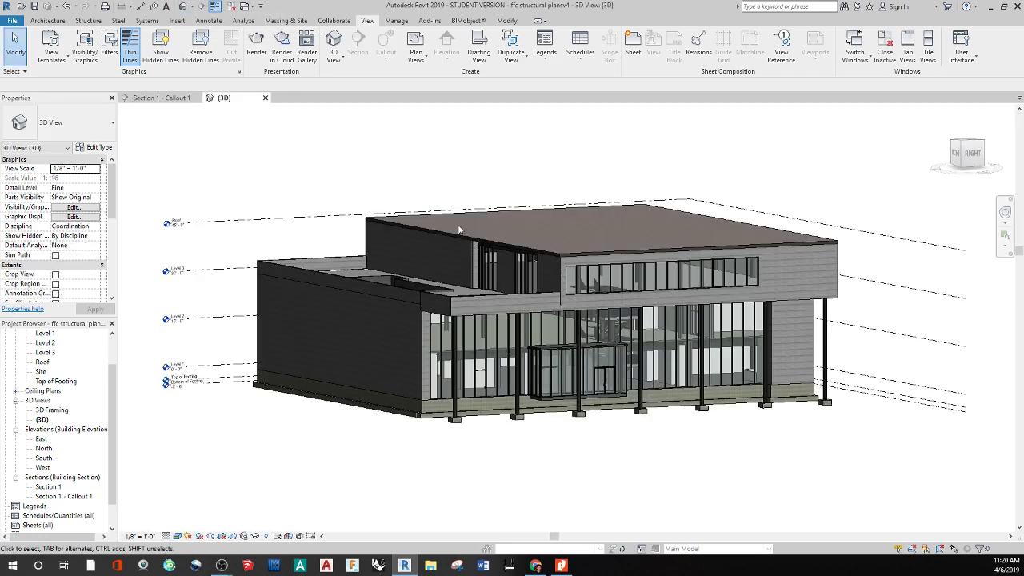
pyautogui.keyDown('shift'); pyautogui.moveTo(370, 425); pyautogui.dragTo(348, 524, button='middle'); pyautogui.keyUp('shift')
pyautogui.doubleClick(52, 409)
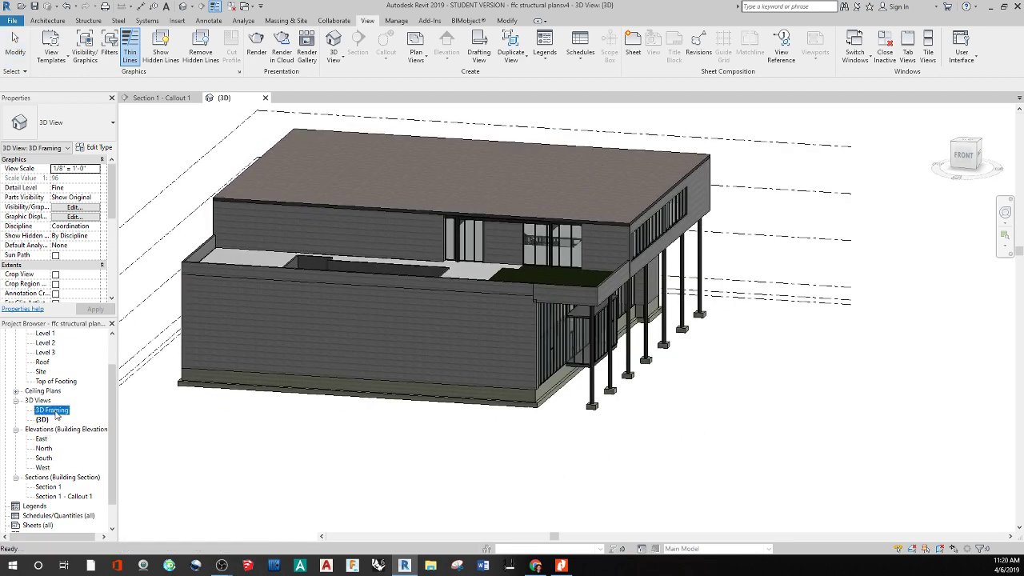
pyautogui.keyDown('shift'); pyautogui.moveTo(574, 425); pyautogui.dragTo(733, 292, button='middle'); pyautogui.keyUp('shift')
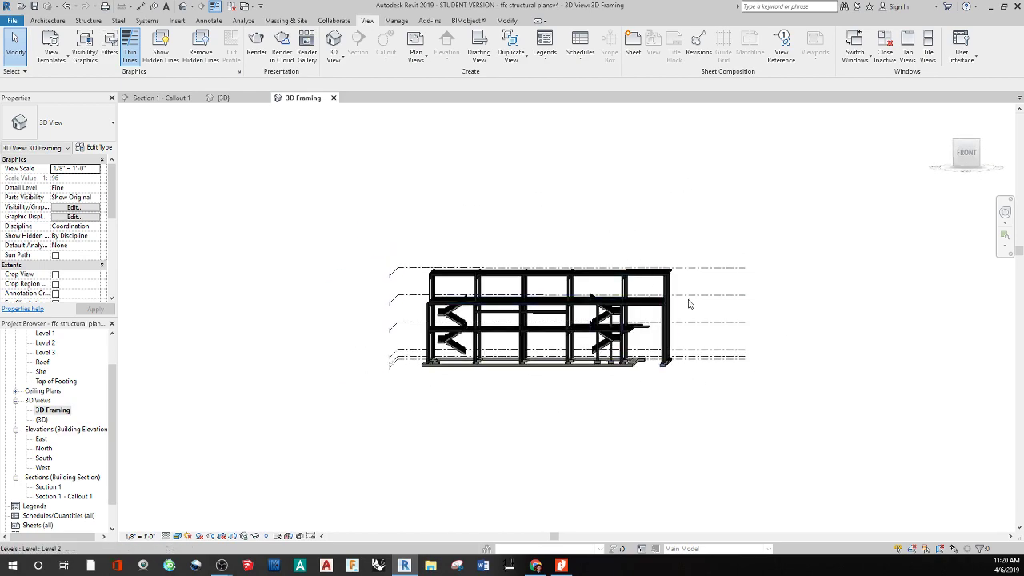
# - Hide the small Generic - 5" roof at Level 2 from the 3D Framing view
pyautogui.scroll(4, 652, 335)
pyautogui.click(645, 327)
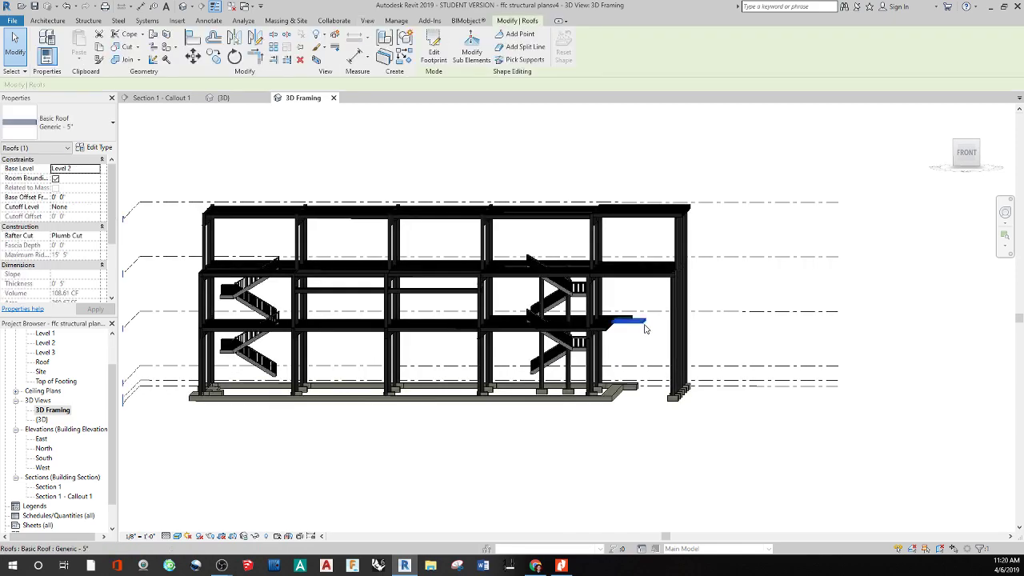
pyautogui.rightClick(644, 326)
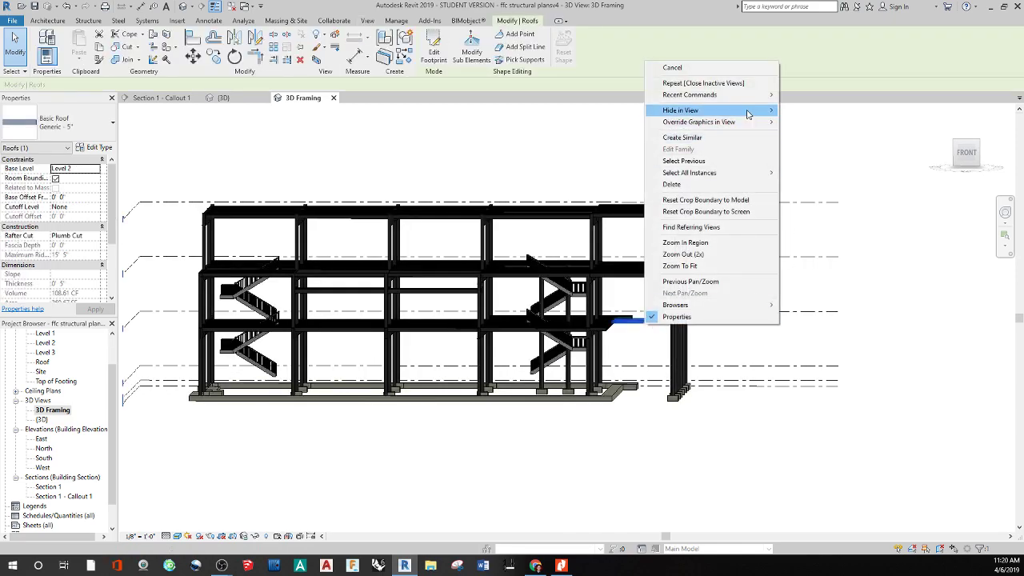
pyautogui.click(806, 110)
pyautogui.keyDown('shift'); pyautogui.moveTo(769, 442); pyautogui.dragTo(226, 470, button='middle'); pyautogui.keyUp('shift')
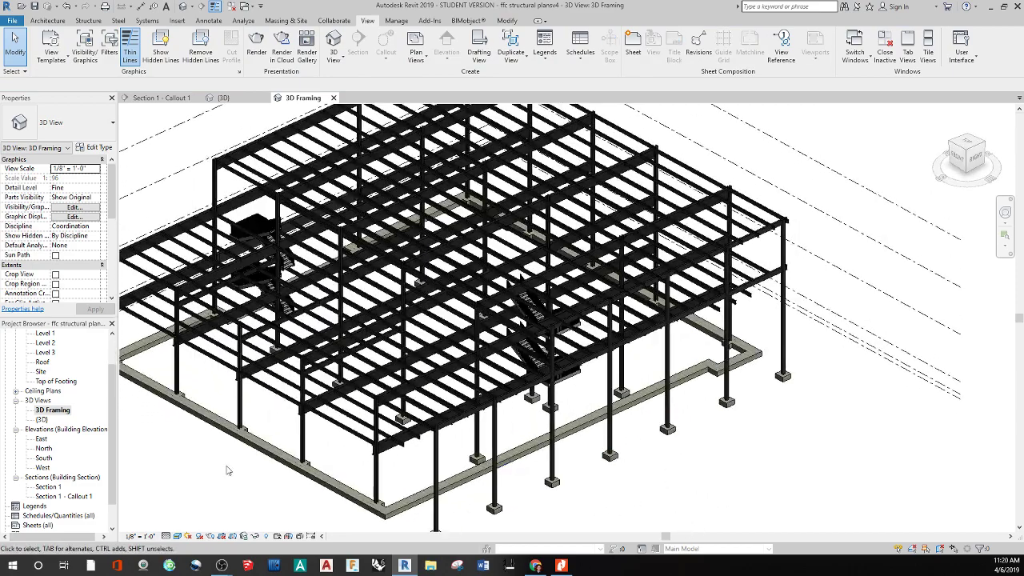
# - Check the section cut in the Level 1 floor plan and the callout boundary in Section 1, and return to Section 1 - Callout 1
pyautogui.scroll(2, 37, 350)
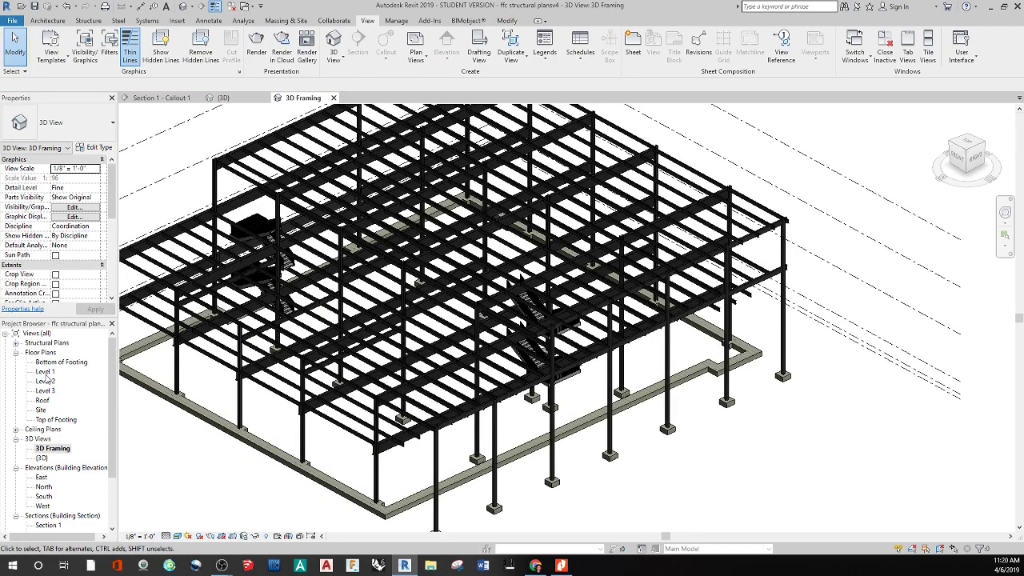
pyautogui.doubleClick(45, 373)
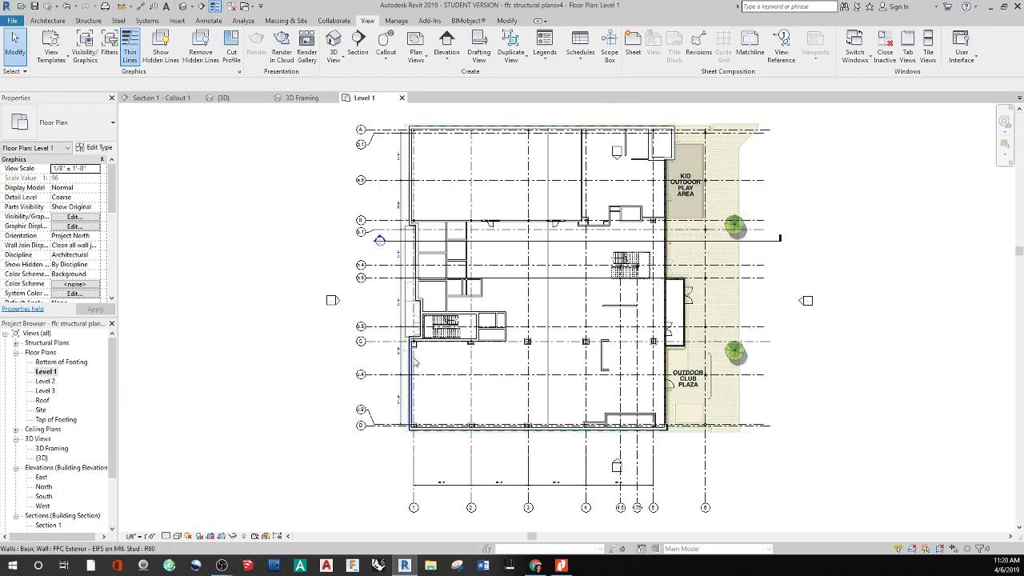
pyautogui.moveTo(276, 224); pyautogui.dragTo(144, 291, button='middle')
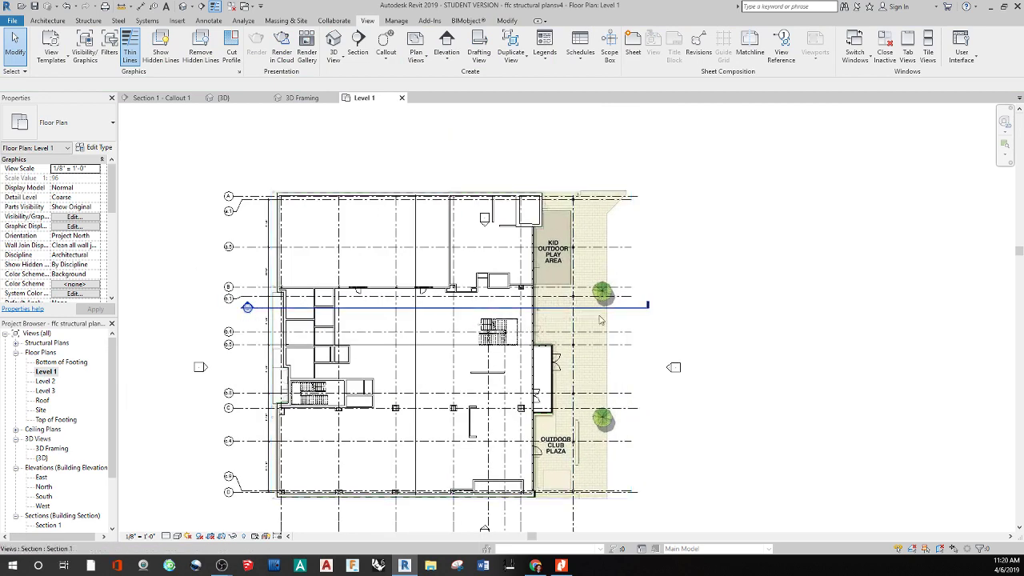
pyautogui.scroll(-2, 42, 424)
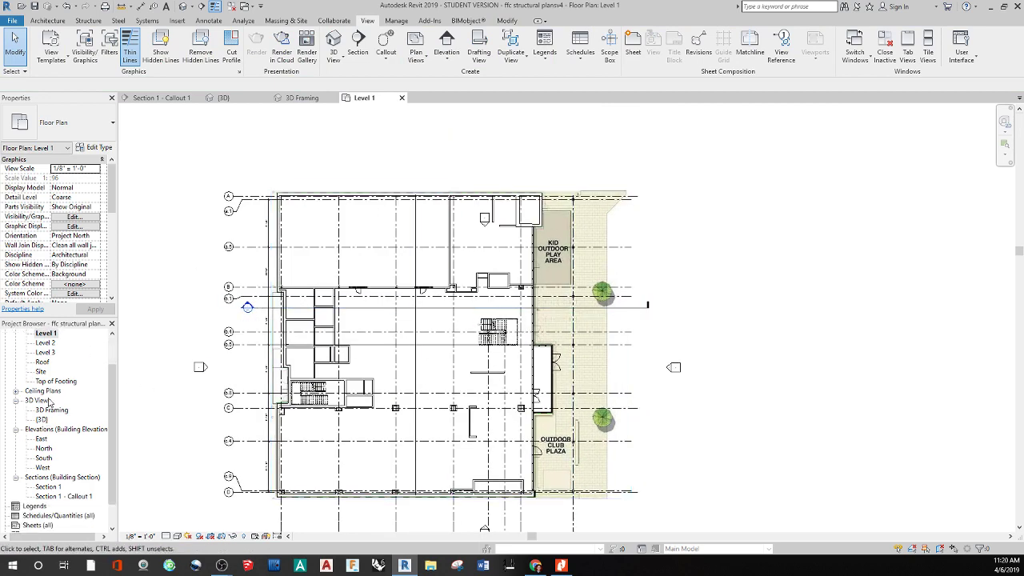
pyautogui.scroll(-1, 28, 408)
pyautogui.doubleClick(46, 468)
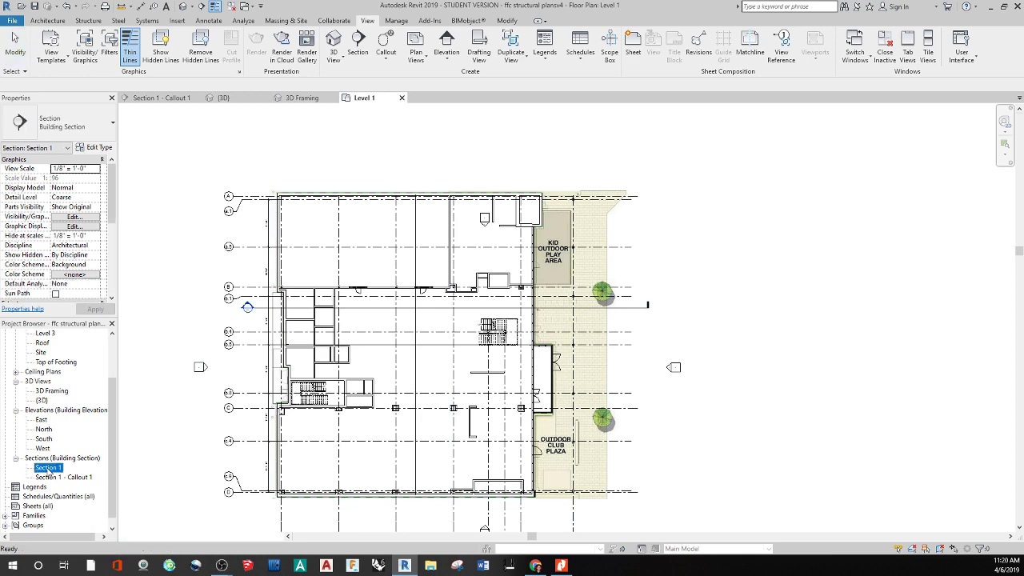
pyautogui.moveTo(695, 494); pyautogui.dragTo(437, 467, button='middle')
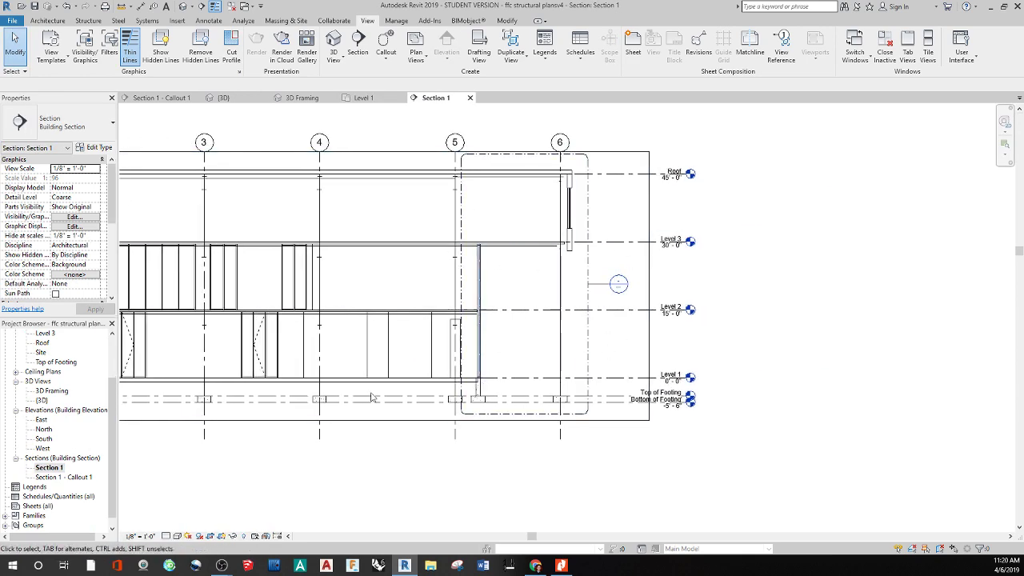
pyautogui.doubleClick(74, 478)
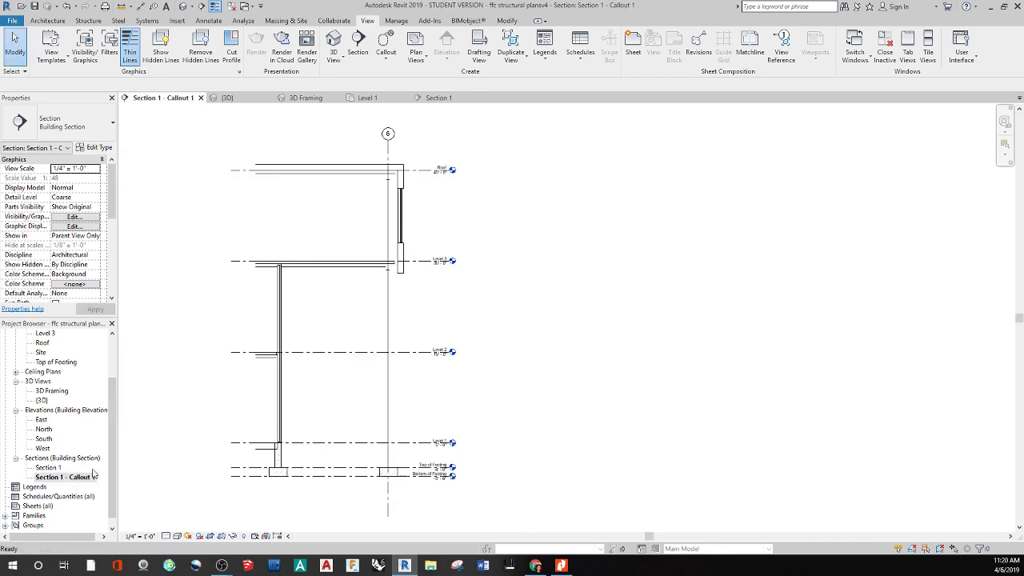
# - Examine the Level 3 floor slab, its edge near the exterior wall and the wide-flange beam below it in the callout
pyautogui.moveTo(606, 365); pyautogui.dragTo(663, 368, button='middle')
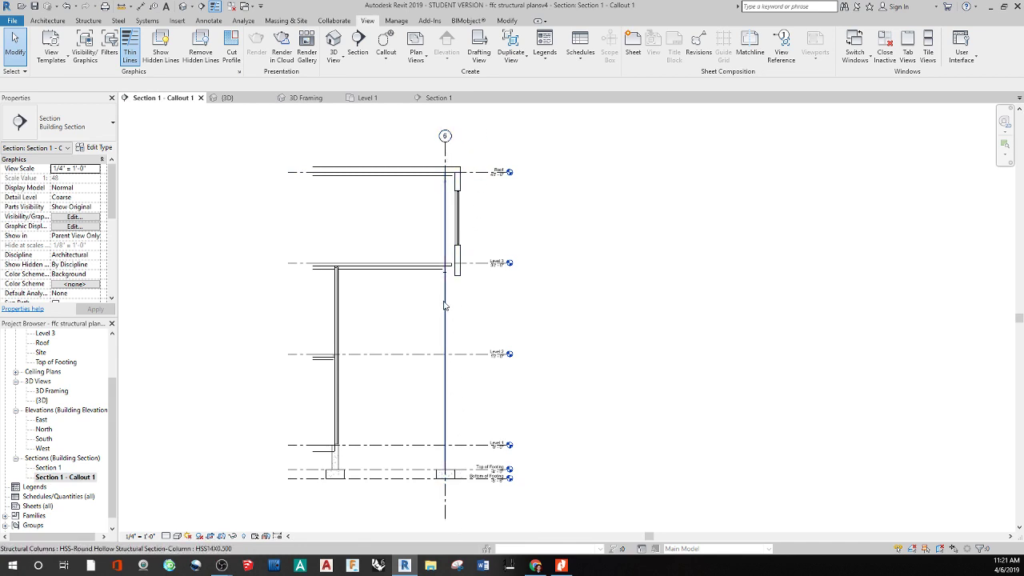
pyautogui.scroll(5, 412, 258)
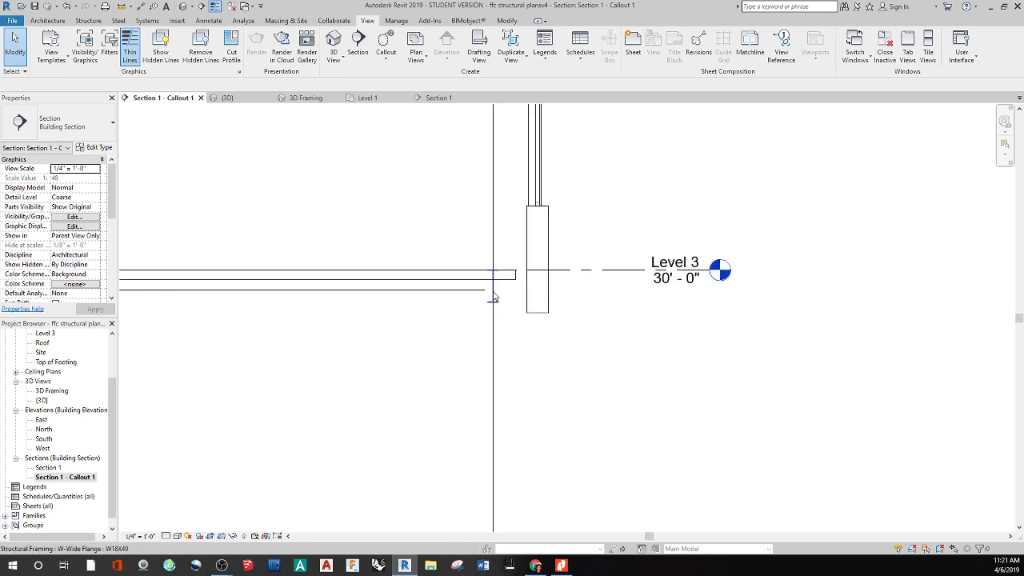
pyautogui.scroll(-1, 303, 349)
pyautogui.moveTo(304, 350); pyautogui.dragTo(430, 274, button='middle')
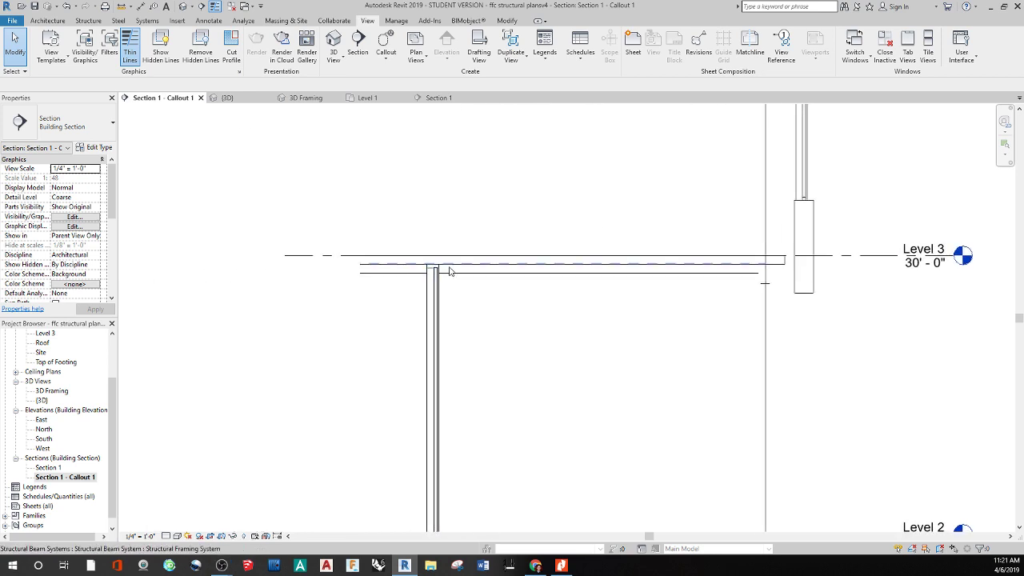
pyautogui.scroll(-3, 491, 360)
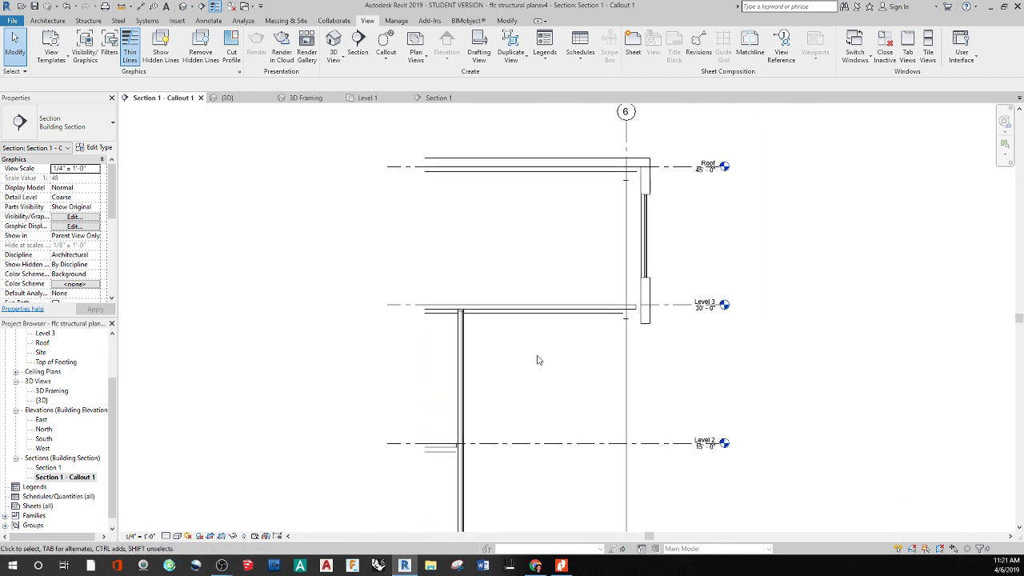
pyautogui.moveTo(538, 360); pyautogui.dragTo(477, 322, button='middle')
pyautogui.press('Tab')
pyautogui.click(493, 342)
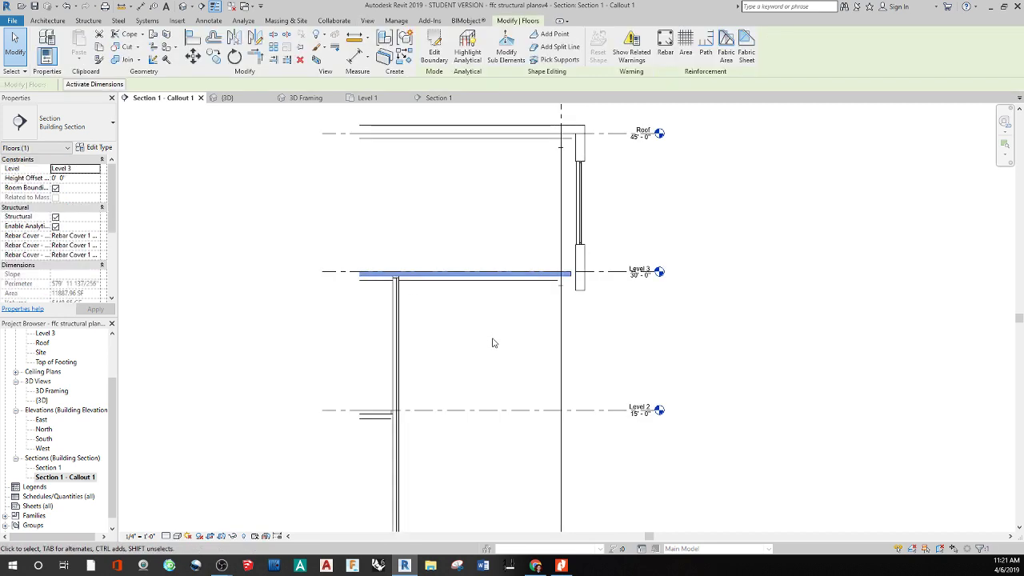
pyautogui.scroll(3, 383, 286)
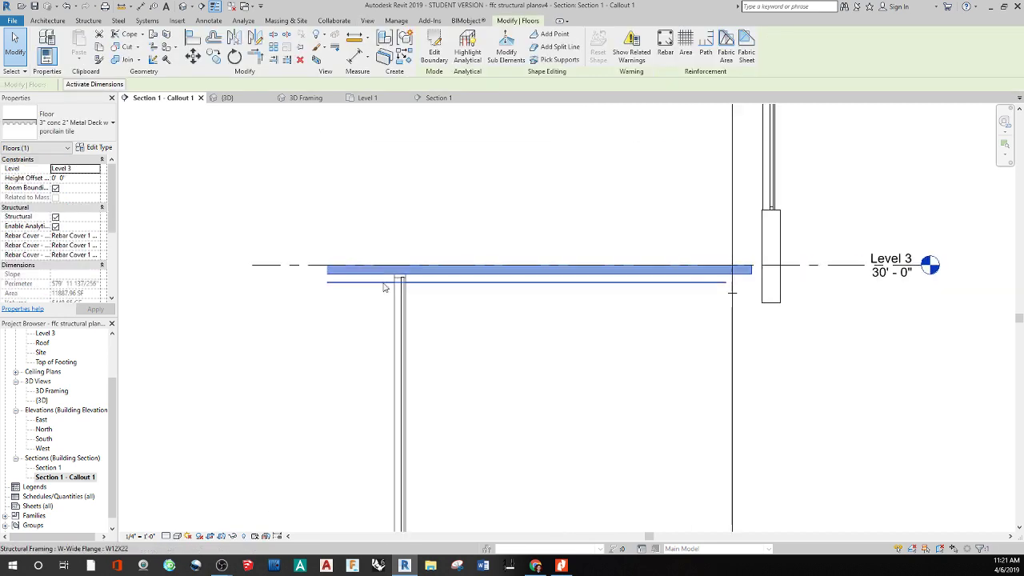
pyautogui.click(382, 283)
pyautogui.scroll(-3, 492, 381)
pyautogui.moveTo(519, 407); pyautogui.dragTo(420, 306, button='middle')
pyautogui.scroll(-2, 421, 306)
pyautogui.moveTo(437, 413); pyautogui.dragTo(411, 424, button='middle')
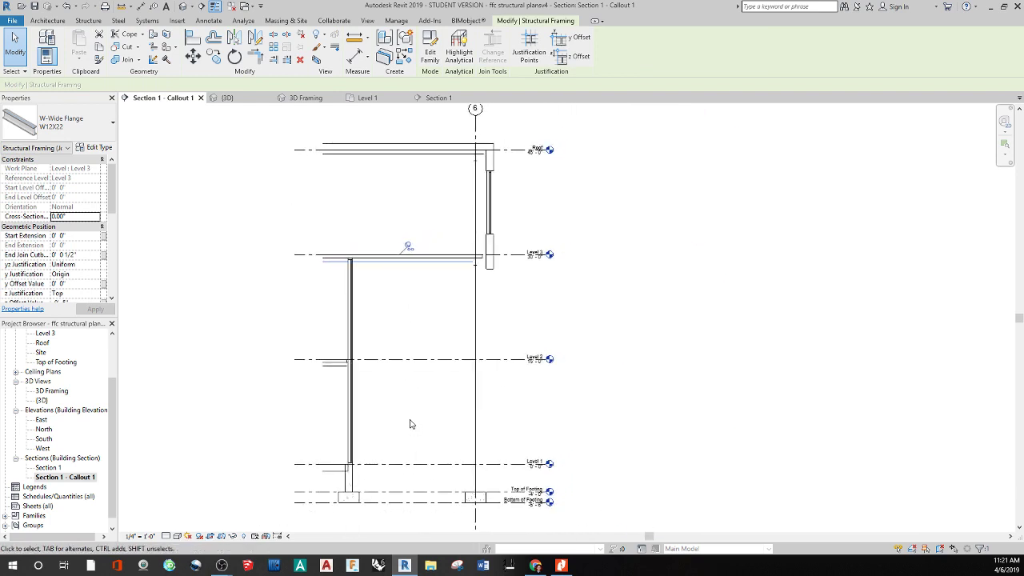
pyautogui.scroll(-1, 410, 422)
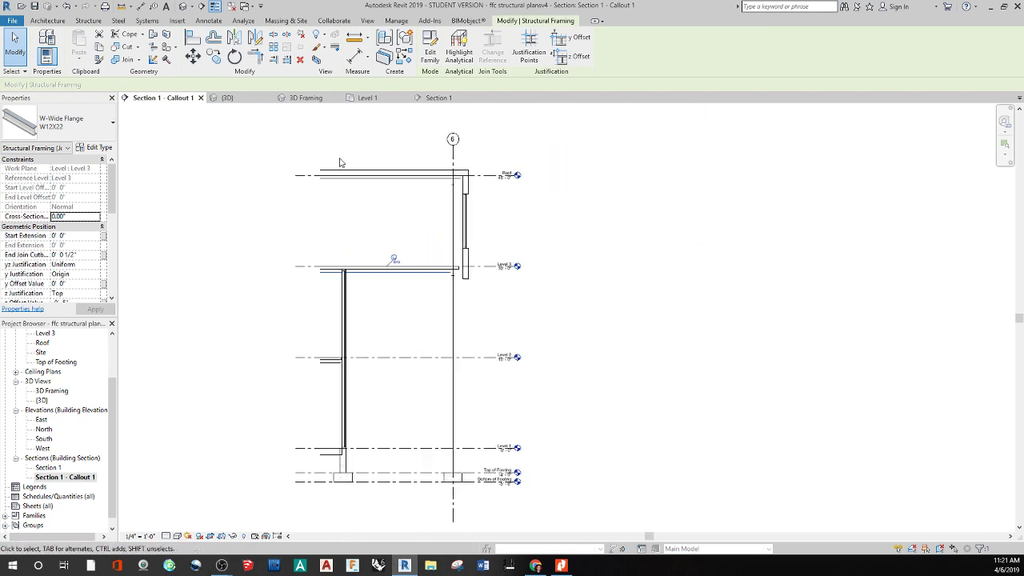
# - Open a Cut Profile sketch for the face of the 12" concrete foundation wall below Level 1
pyautogui.click(208, 21)
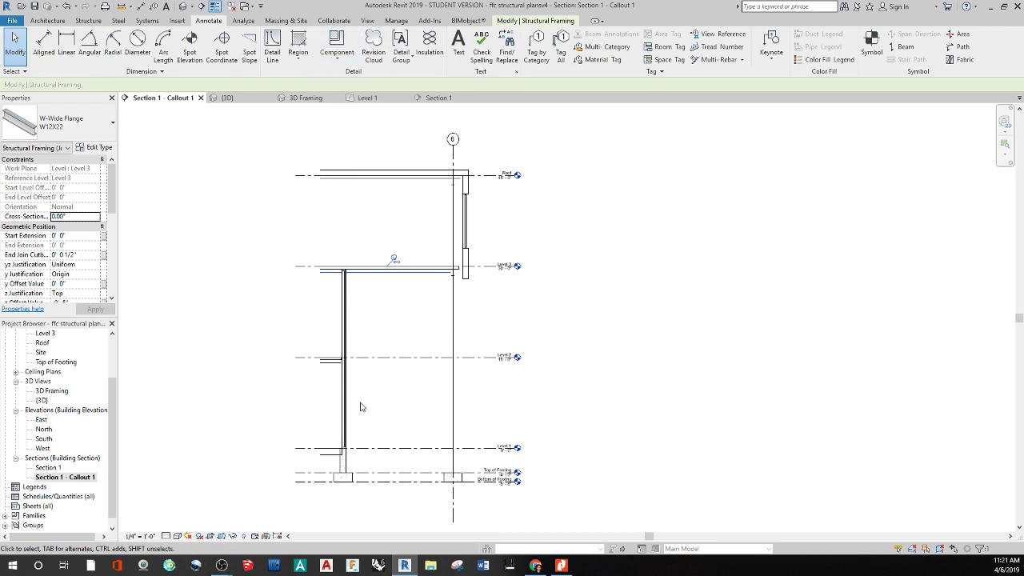
pyautogui.moveTo(417, 442); pyautogui.dragTo(402, 402, button='middle')
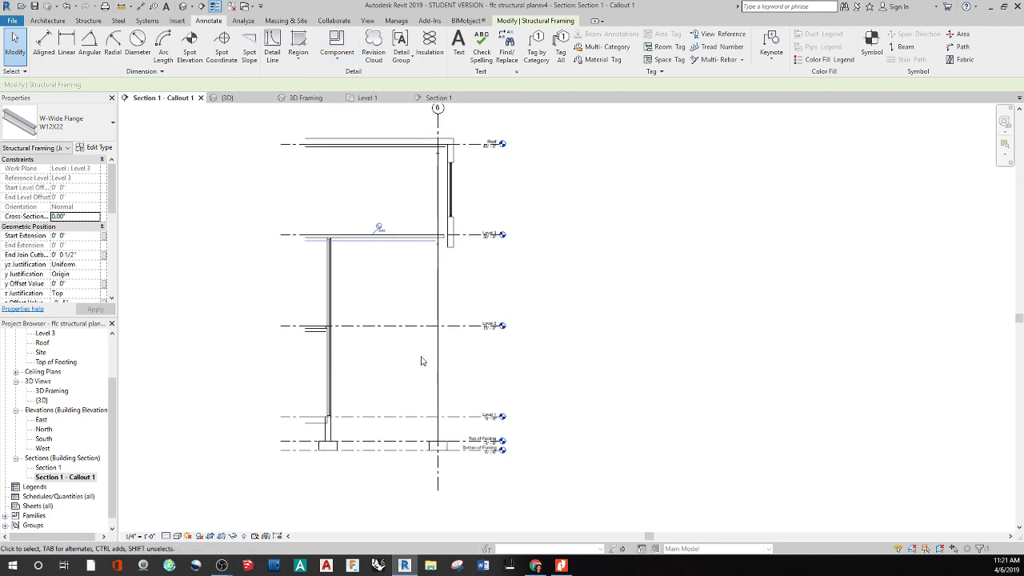
pyautogui.scroll(3, 331, 437)
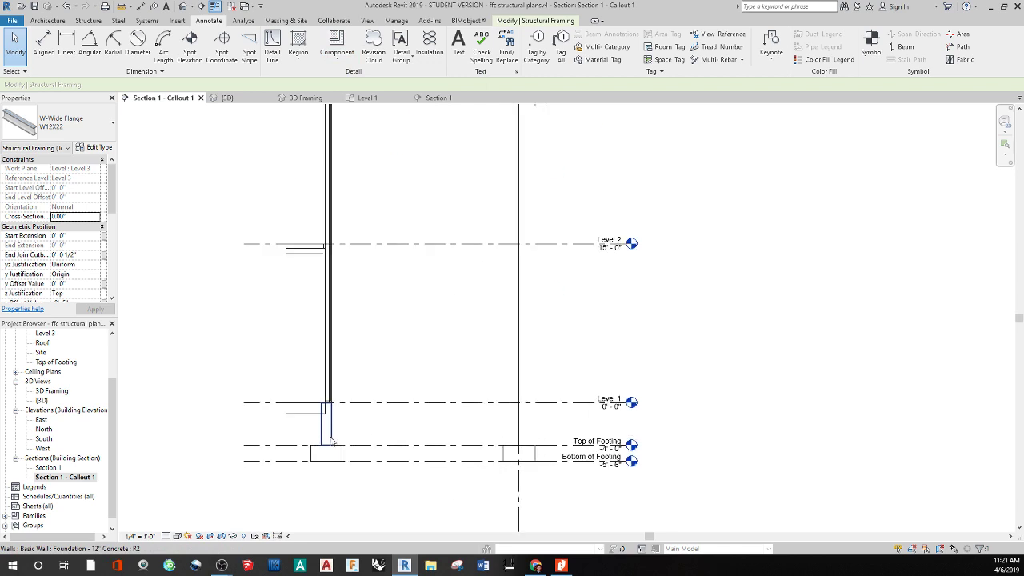
pyautogui.scroll(5, 326, 454)
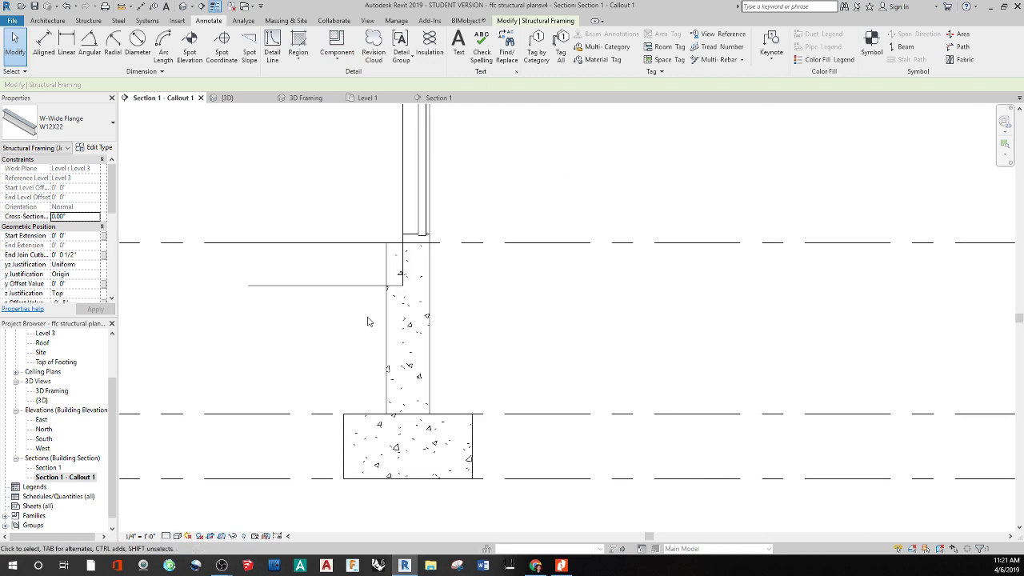
pyautogui.click(414, 328)
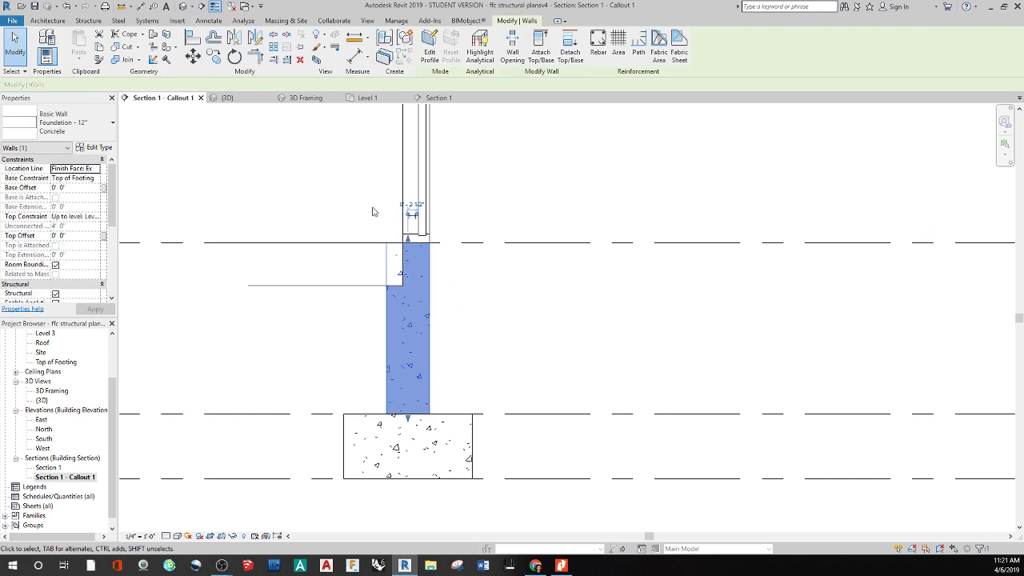
pyautogui.click(370, 21)
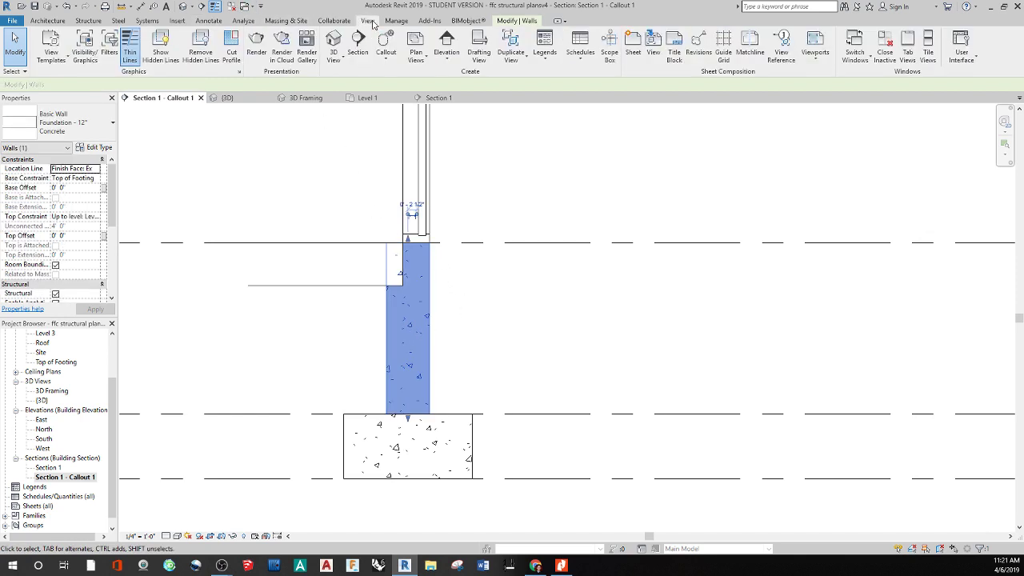
pyautogui.click(230, 52)
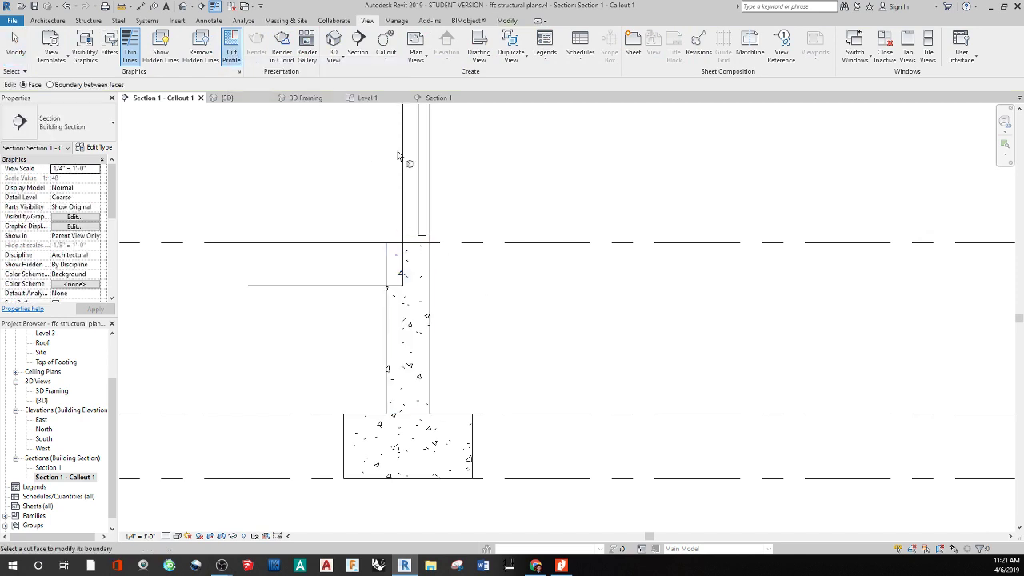
pyautogui.click(430, 299)
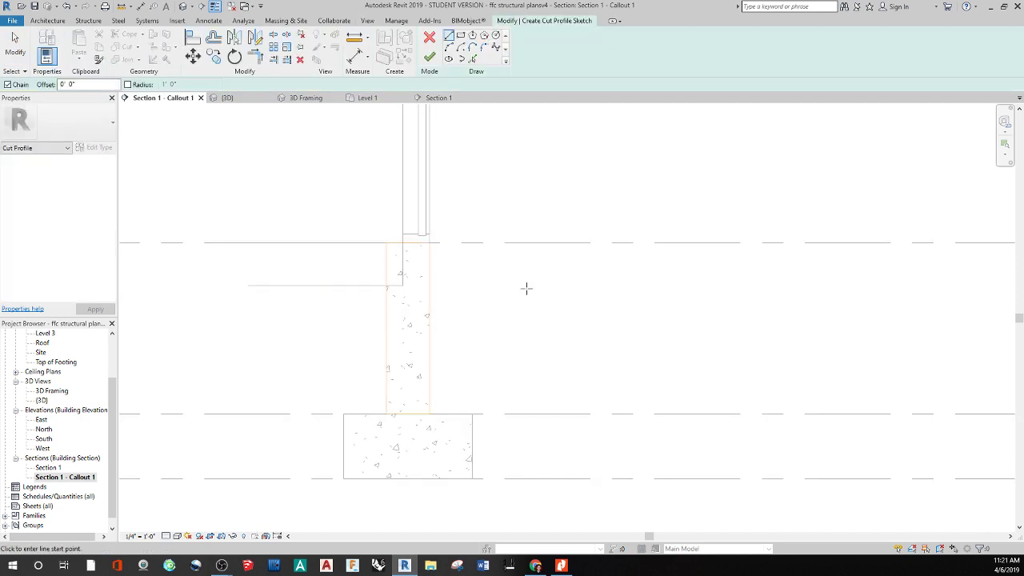
# - Sketch an L-shaped boundary 1' deep around the slab notch, keep the wall's outer side, and finish the foundation wall's cut profile
pyautogui.click(403, 284)
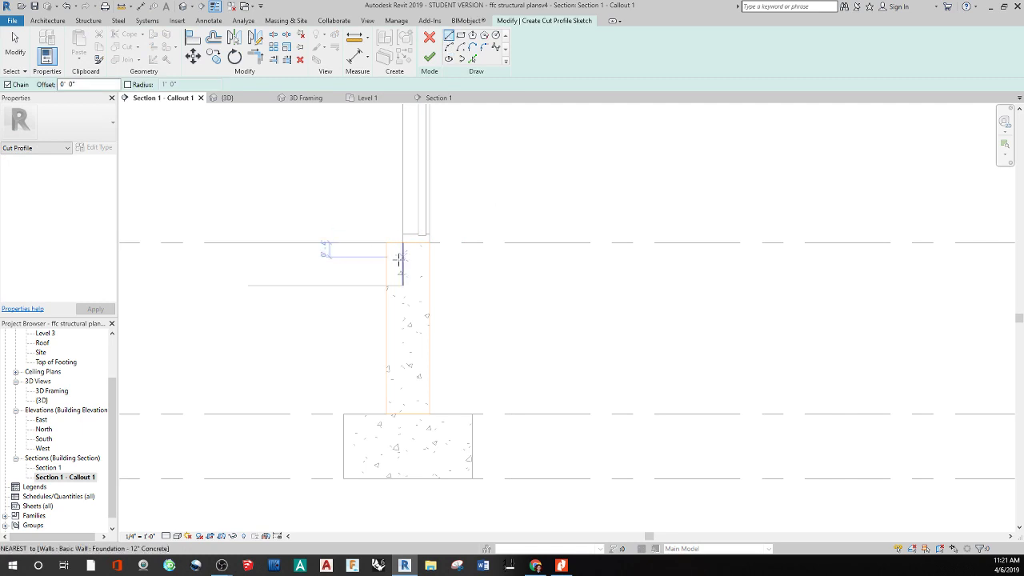
pyautogui.scroll(3, 403, 242)
pyautogui.scroll(2, 401, 241)
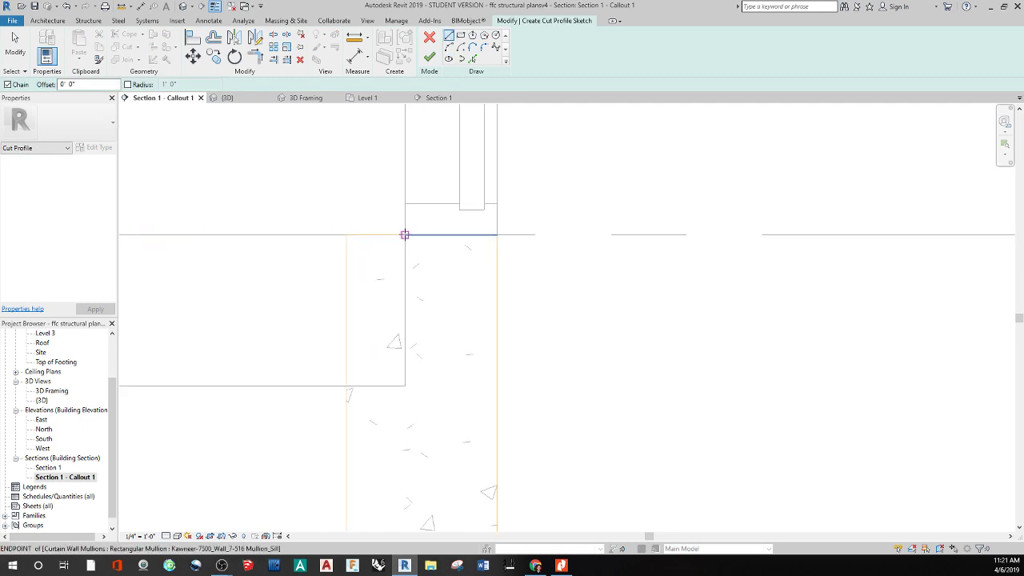
pyautogui.click(404, 237)
pyautogui.click(405, 386)
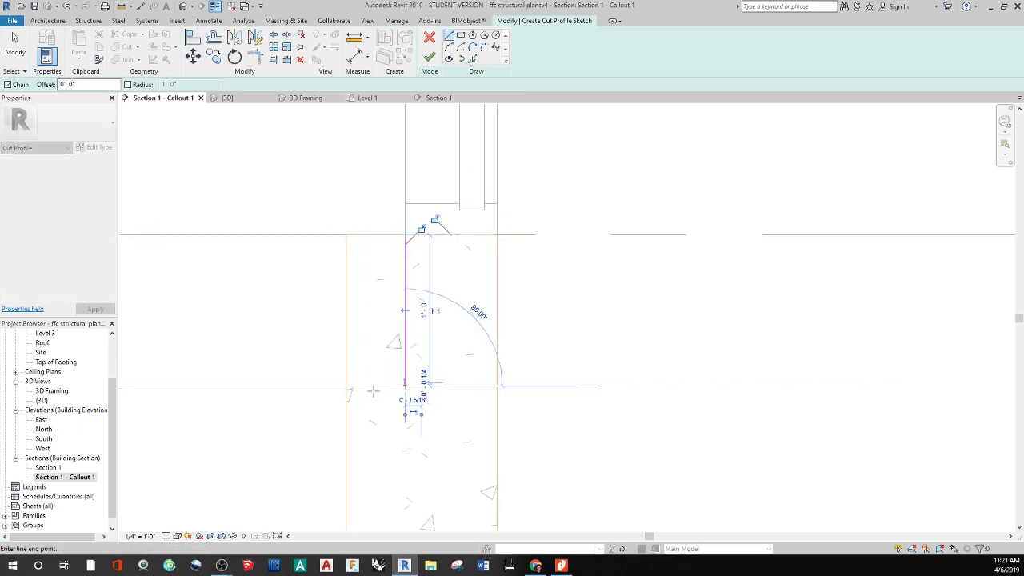
pyautogui.click(346, 386)
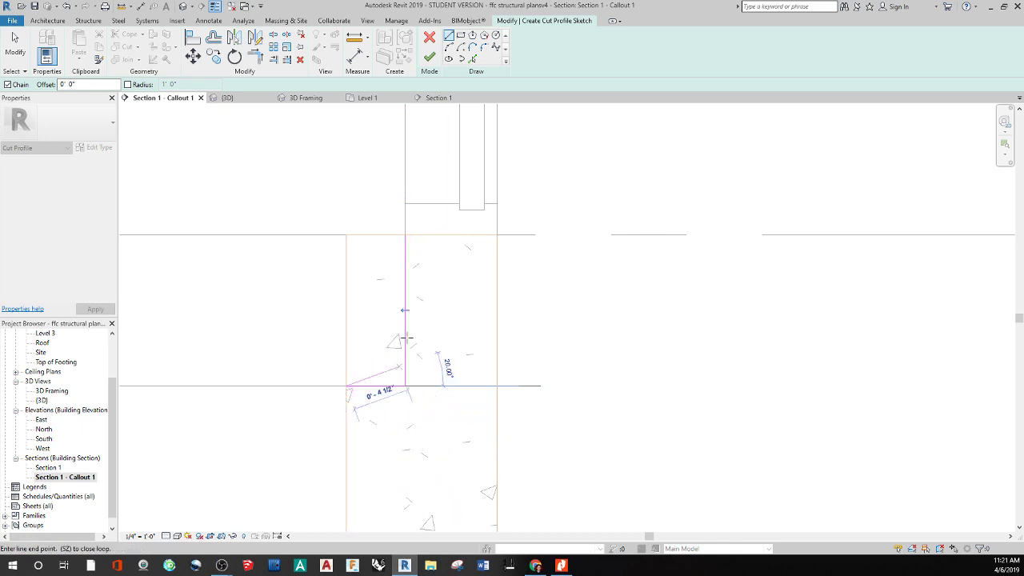
pyautogui.press('Escape')
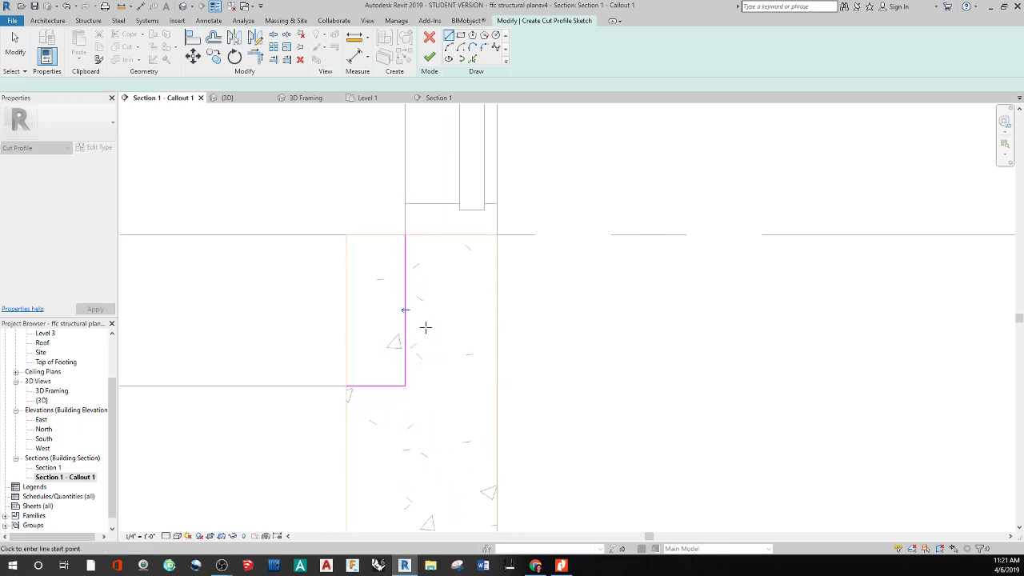
pyautogui.press('Escape')
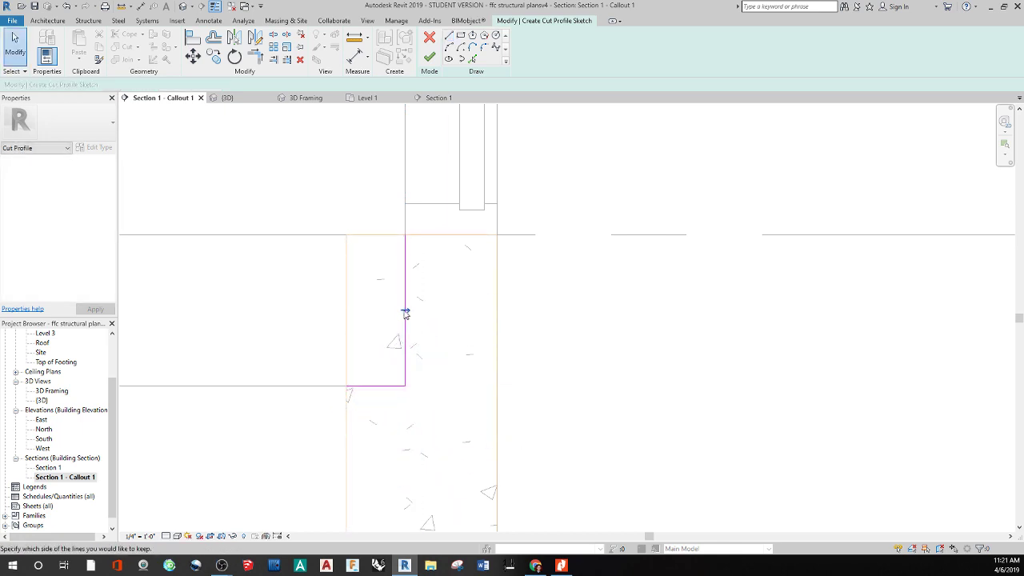
pyautogui.scroll(3, 425, 334)
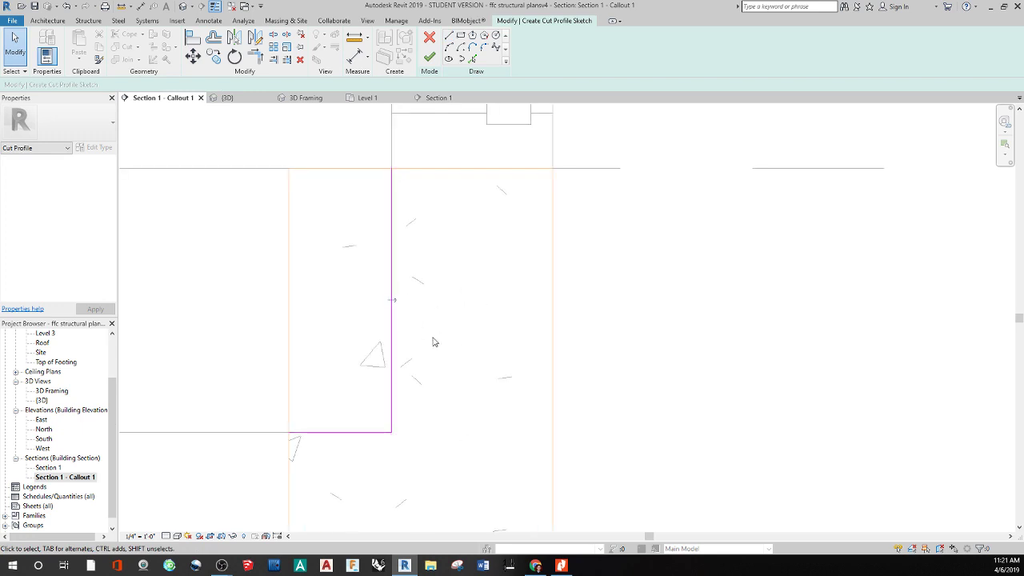
pyautogui.scroll(-10, 482, 345)
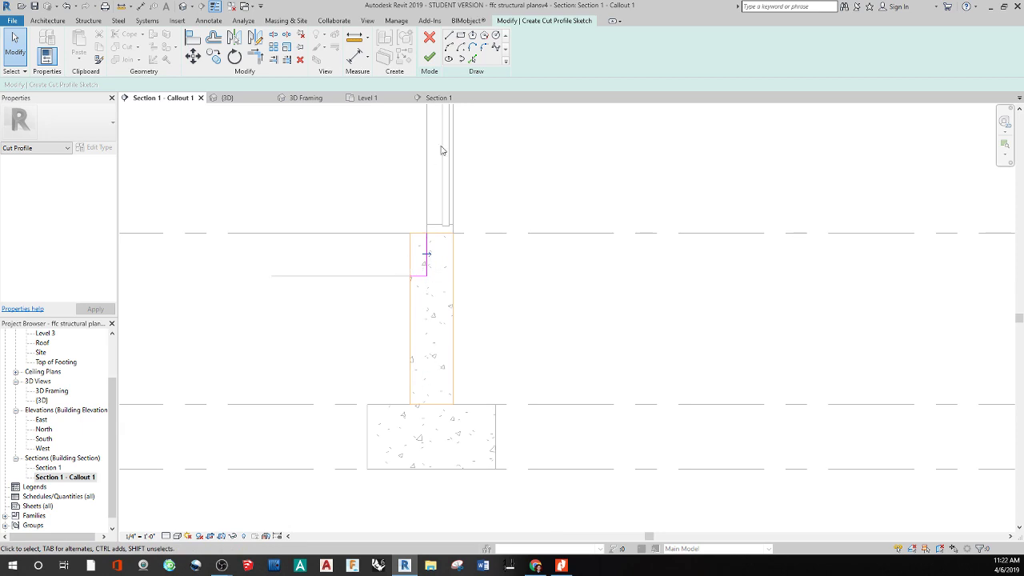
pyautogui.click(410, 276)
pyautogui.click(429, 56)
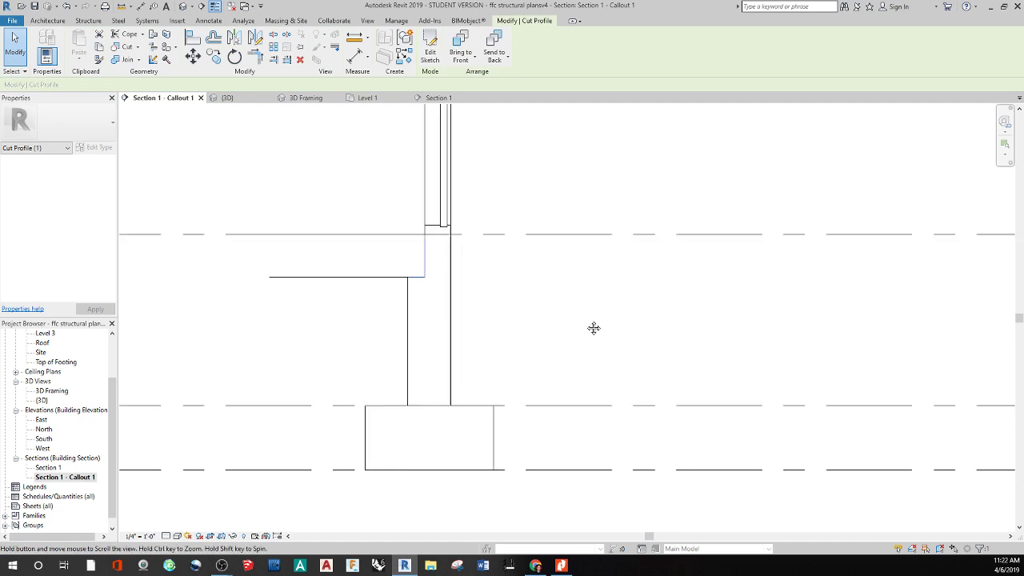
# - Inspect the Level 1 floor slab where it meets the notched 12" concrete foundation wall in the callout
pyautogui.moveTo(594, 327); pyautogui.dragTo(543, 335, button='middle')
pyautogui.click(330, 286)
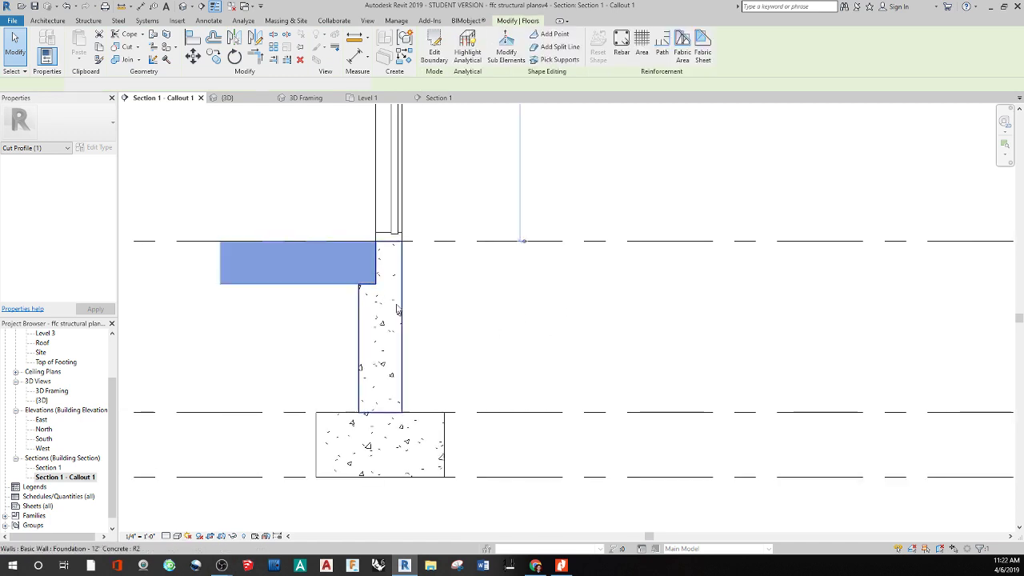
pyautogui.click(380, 336)
pyautogui.click(551, 333)
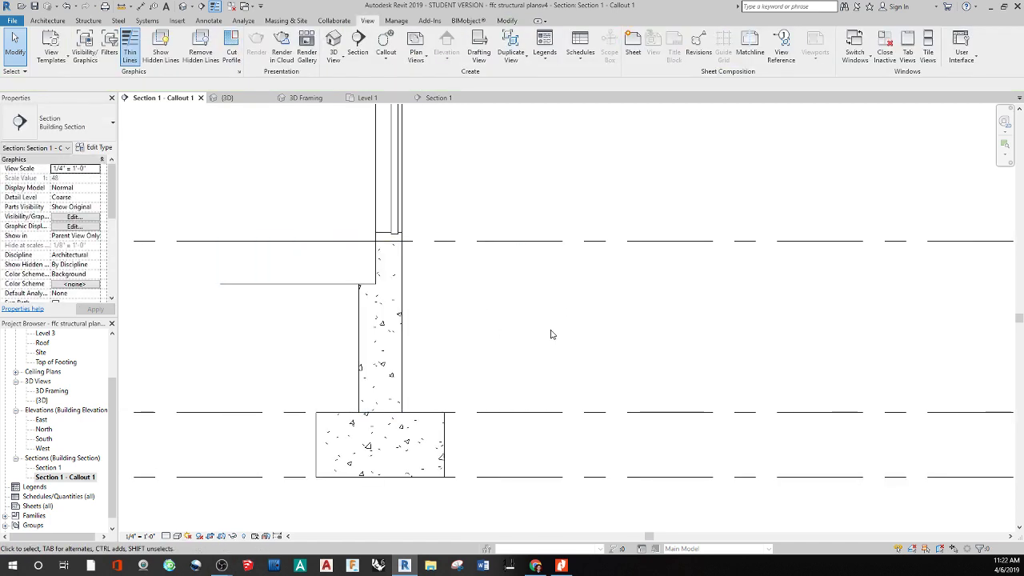
pyautogui.moveTo(537, 320); pyautogui.dragTo(625, 352, button='middle')
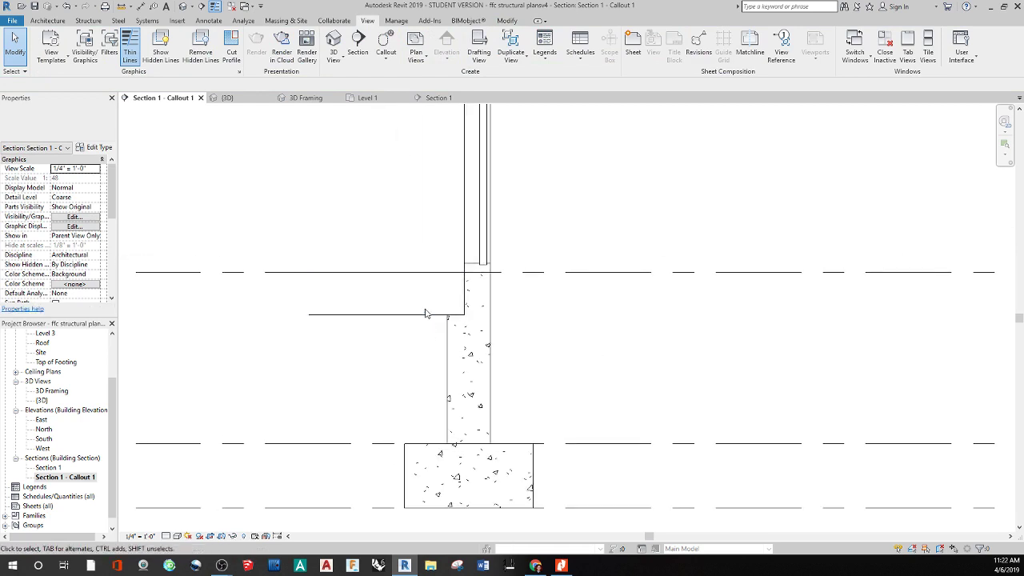
pyautogui.click(427, 312)
pyautogui.click(292, 410)
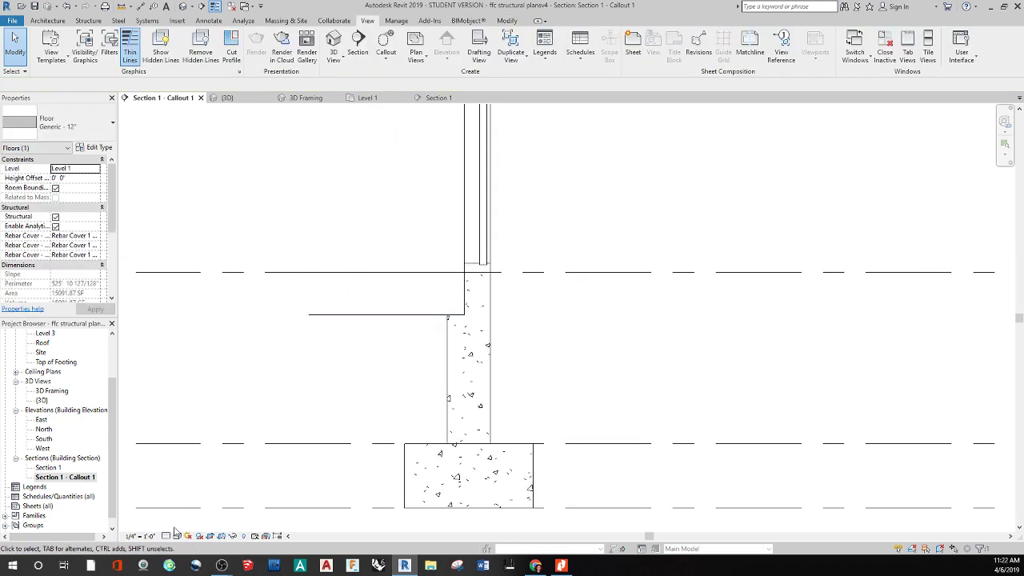
# - Set the callout view's detail level to Fine and inspect the curtain wall's sill mullion at Level 1
pyautogui.click(166, 536)
pyautogui.click(179, 524)
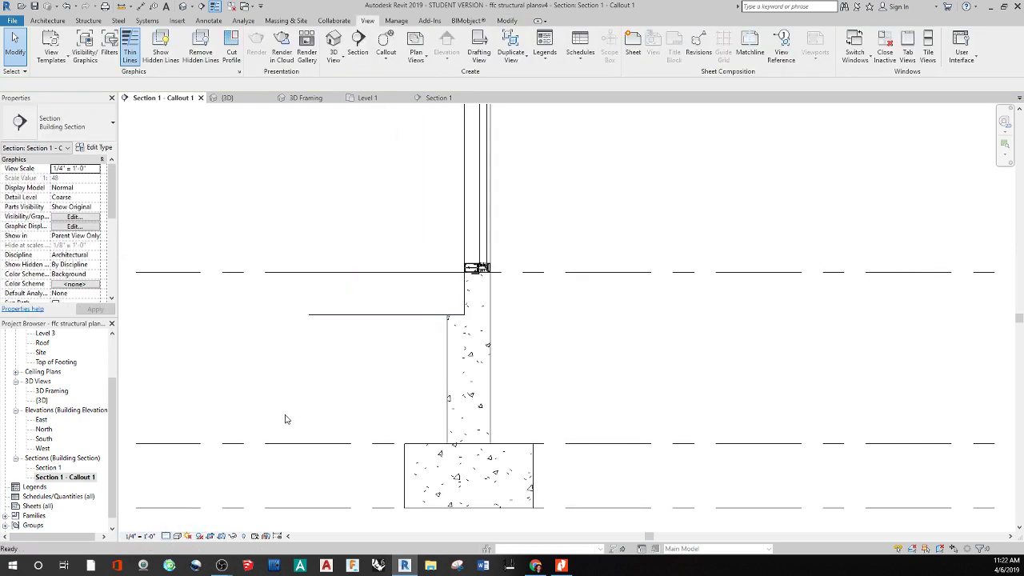
pyautogui.moveTo(562, 293); pyautogui.dragTo(490, 376, button='middle')
pyautogui.scroll(8, 408, 354)
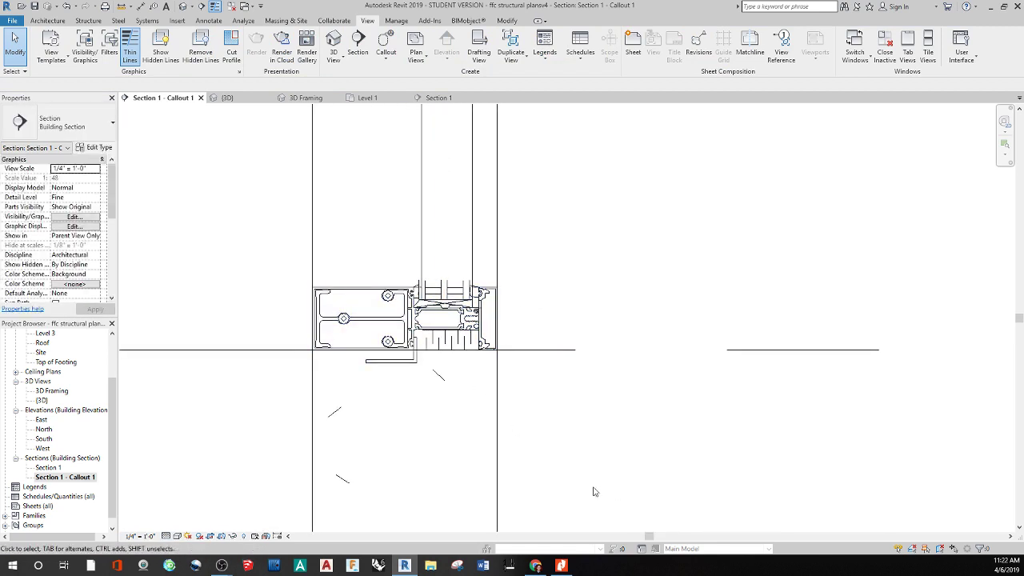
# - Inspect the Level 2 concrete-on-metal-deck floor and the beam below it at the curtain wall
pyautogui.scroll(-6, 350, 336)
pyautogui.moveTo(484, 264); pyautogui.dragTo(509, 484, button='middle')
pyautogui.scroll(5, 370, 277)
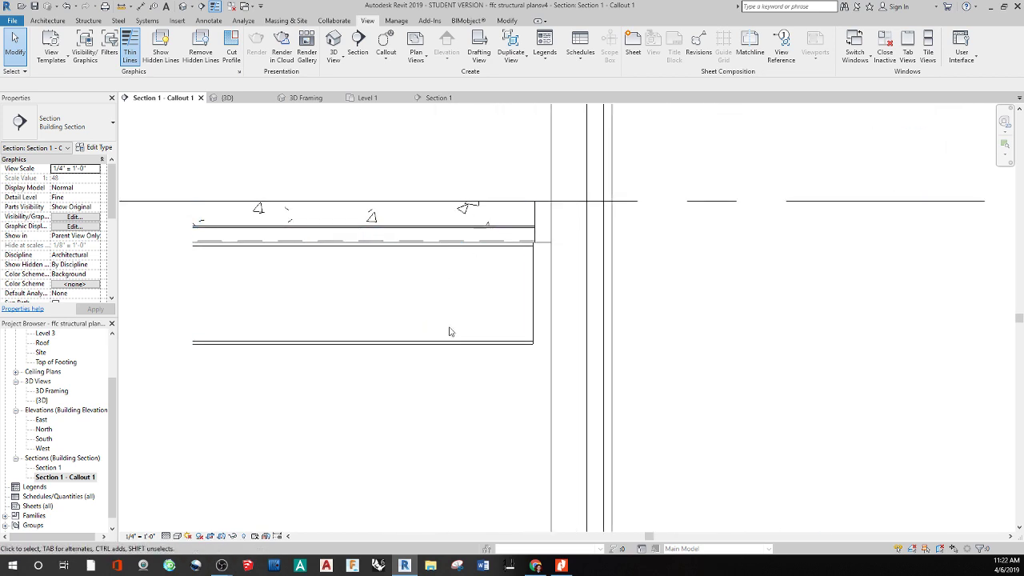
pyautogui.click(484, 242)
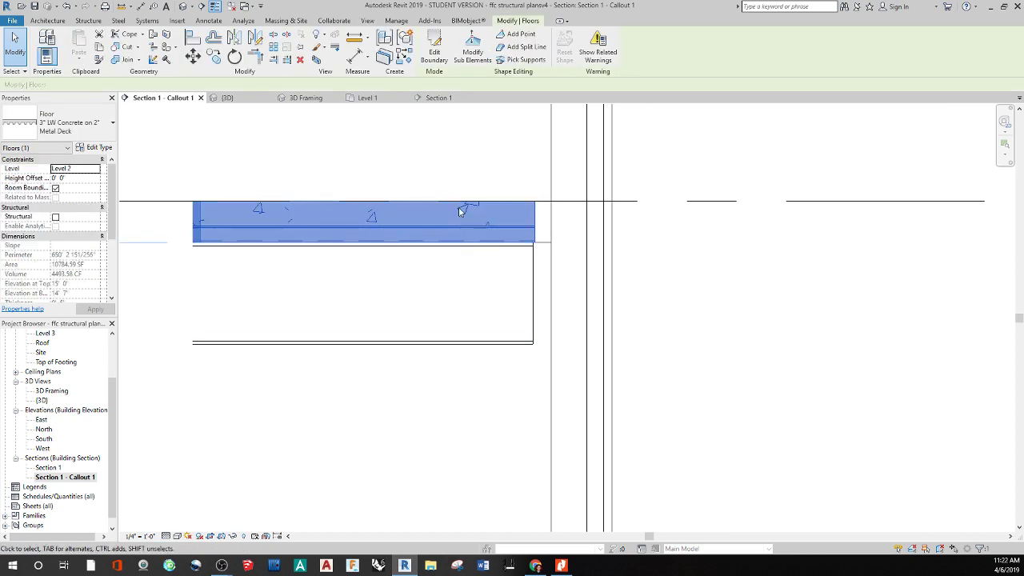
pyautogui.click(431, 370)
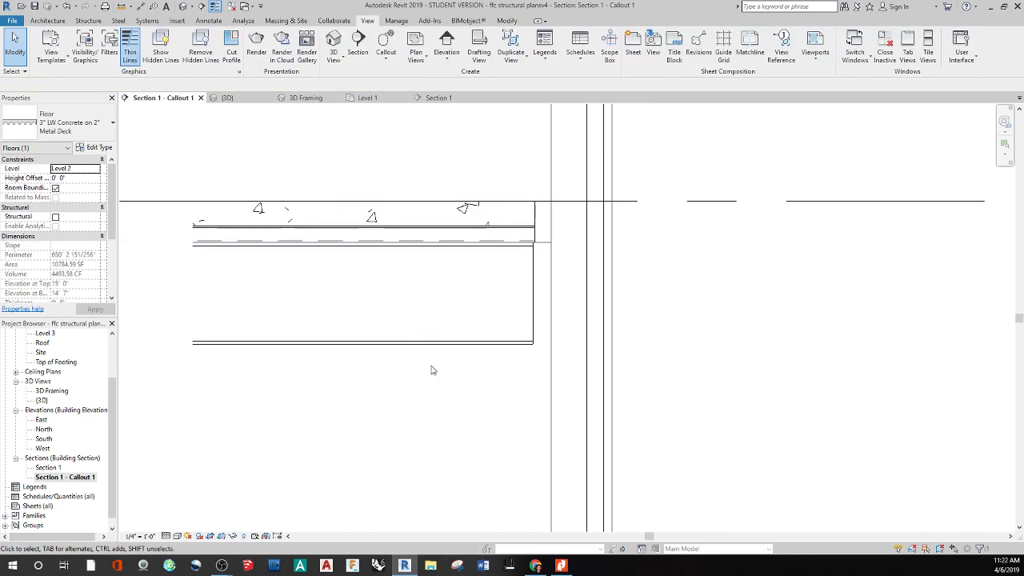
pyautogui.scroll(-5, 470, 407)
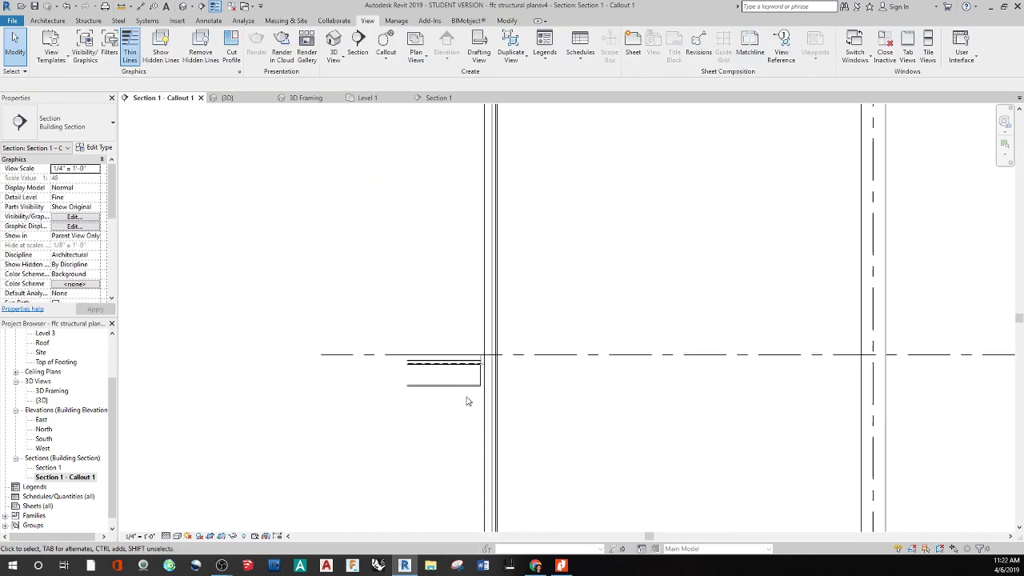
# - Inspect the curtain wall's head mullion below Level 3 and the roof structure at the upper part of the callout
pyautogui.scroll(5, 479, 272)
pyautogui.scroll(2, 464, 284)
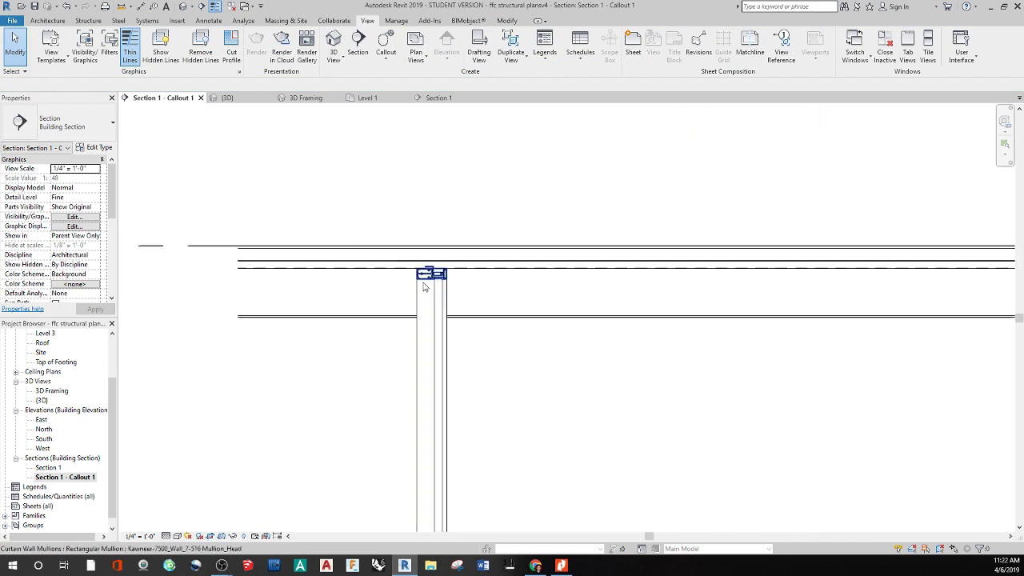
pyautogui.scroll(-4, 432, 277)
pyautogui.scroll(-6, 429, 278)
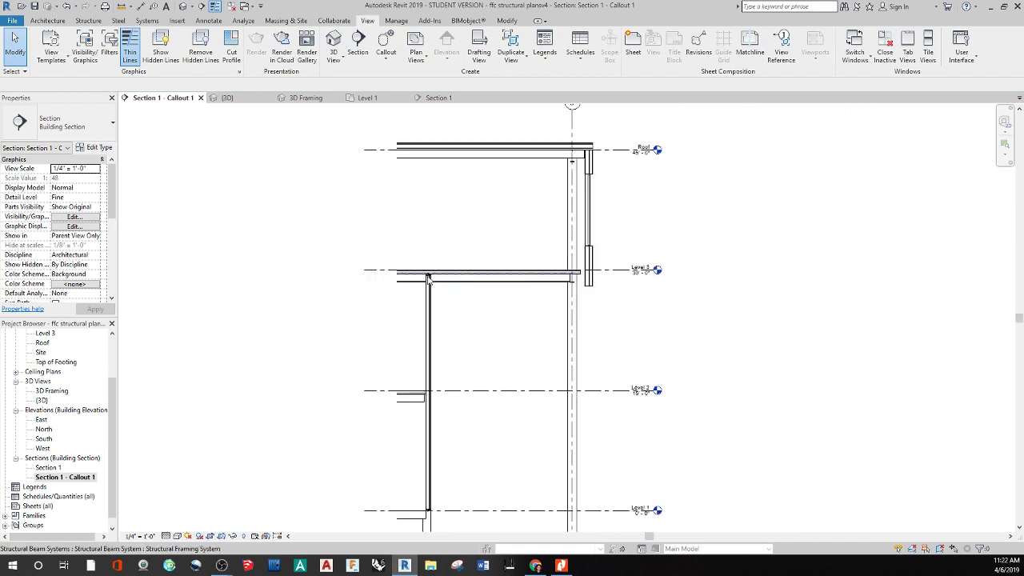
pyautogui.scroll(3, 528, 221)
pyautogui.scroll(-3, 522, 318)
pyautogui.scroll(5, 496, 322)
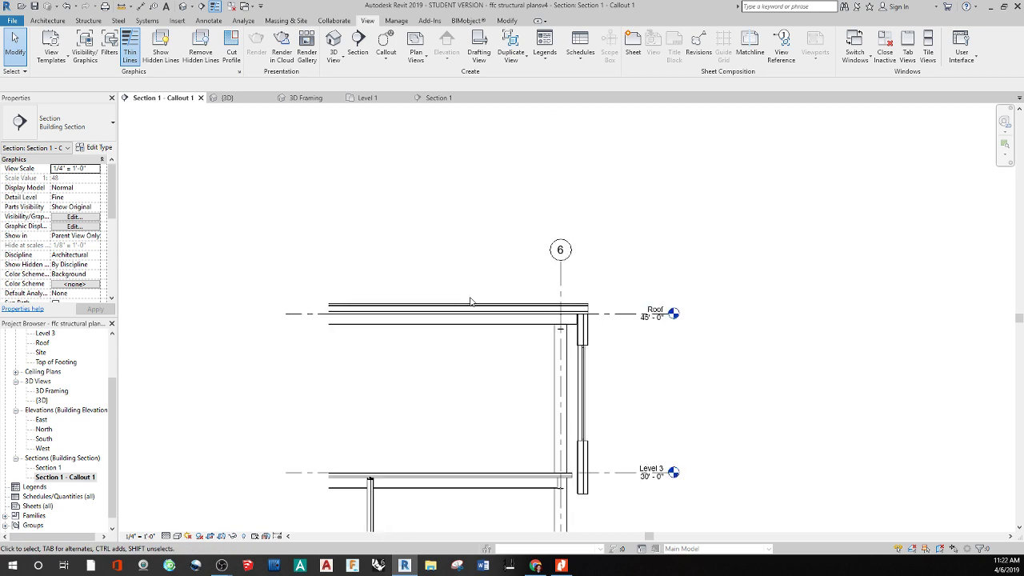
pyautogui.scroll(-2, 474, 326)
pyautogui.scroll(-4, 473, 326)
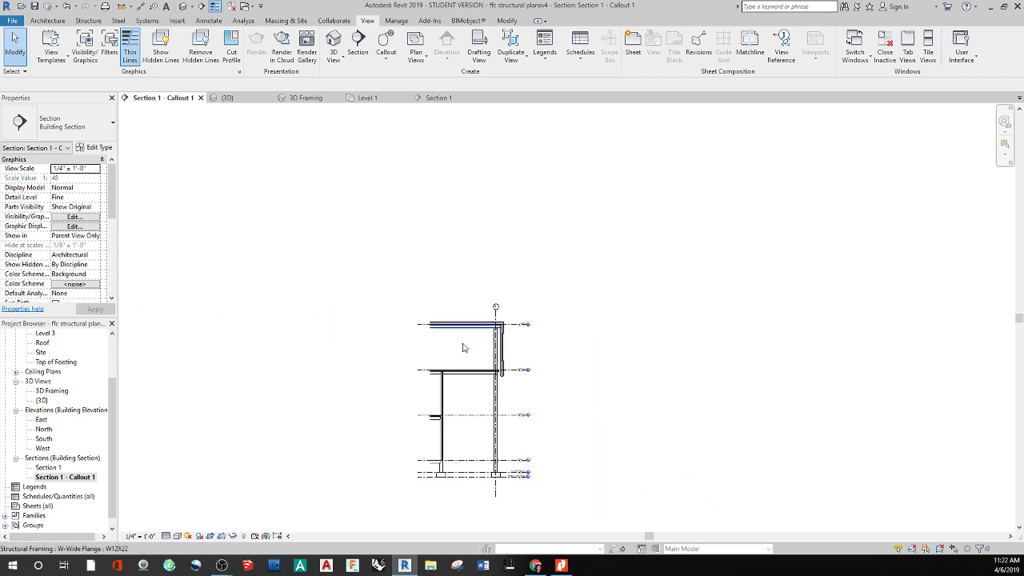
# - Return to the foundation in the callout and check the floor type of the Level 1 slab
pyautogui.scroll(4, 473, 365)
pyautogui.scroll(4, 448, 364)
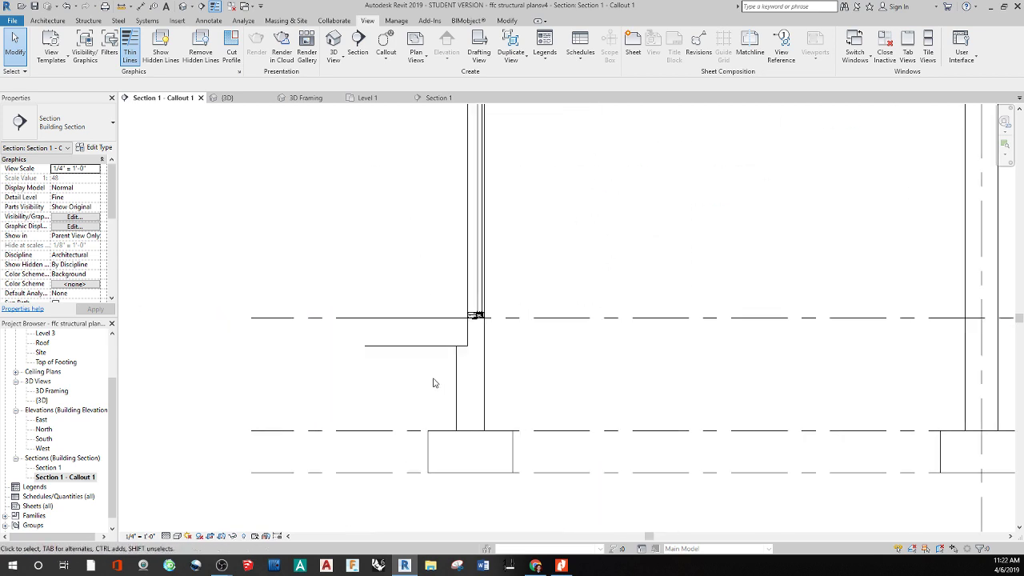
pyautogui.moveTo(432, 398); pyautogui.dragTo(435, 320, button='middle')
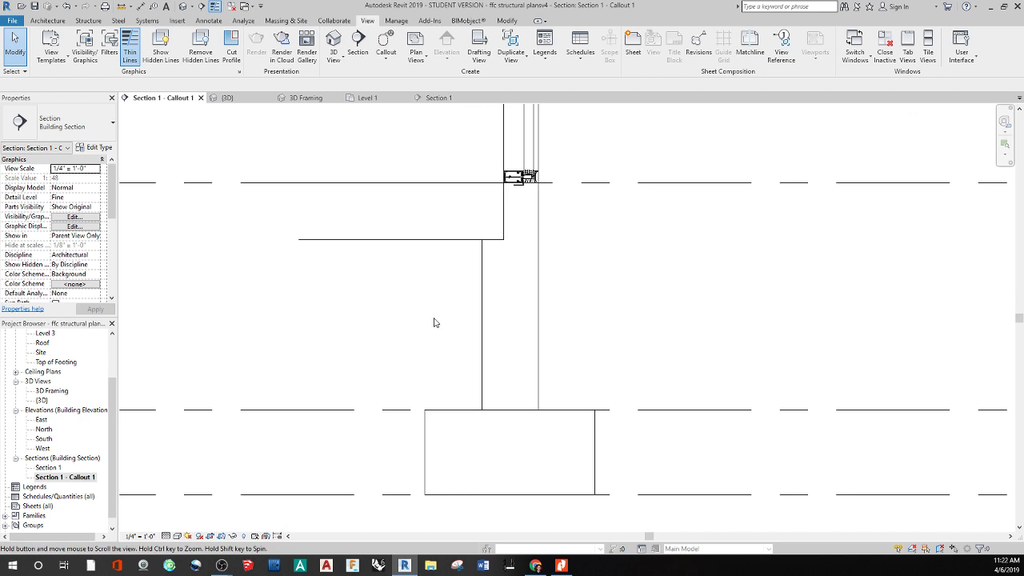
pyautogui.click(441, 252)
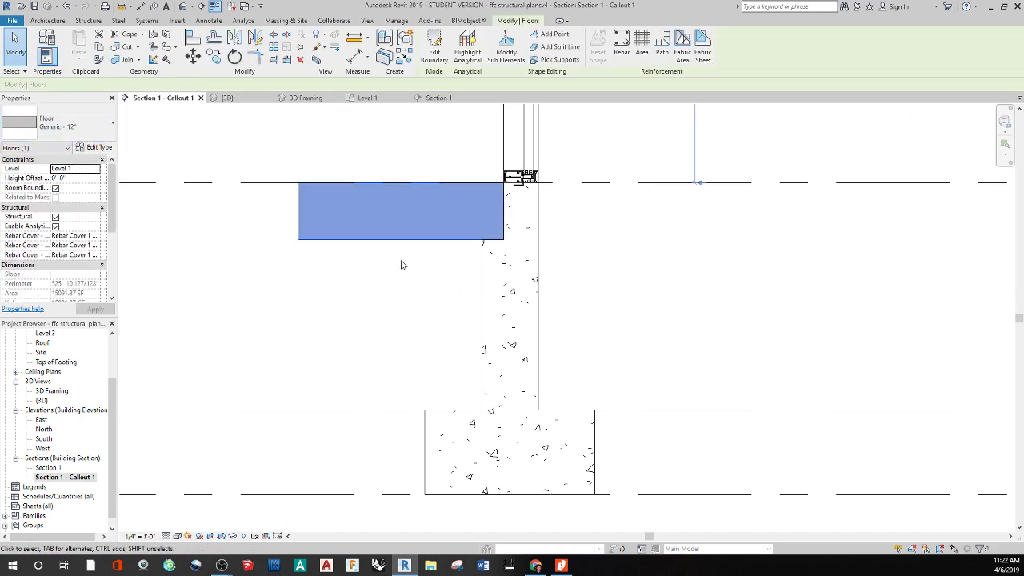
pyautogui.click(443, 265)
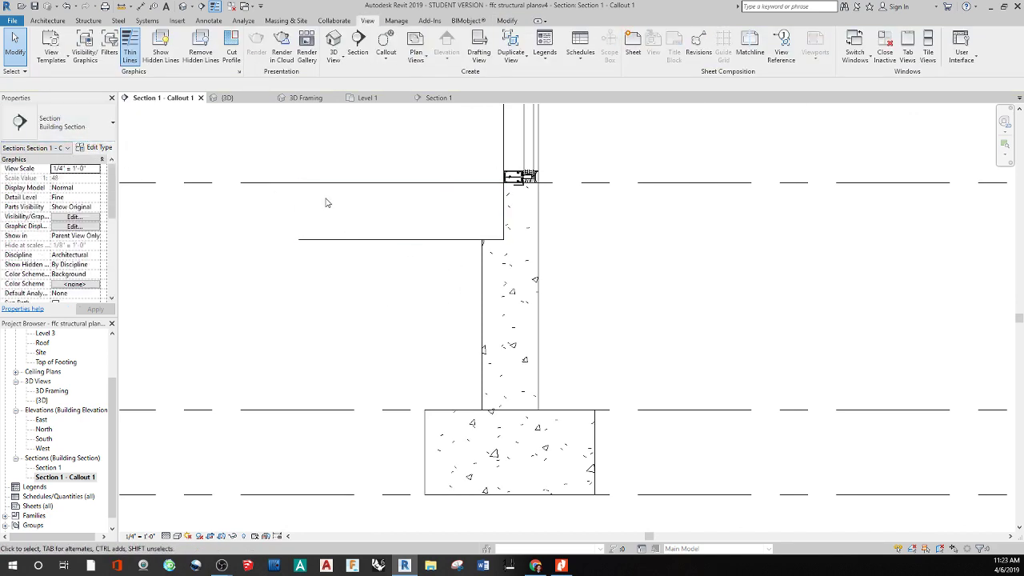
pyautogui.click(353, 244)
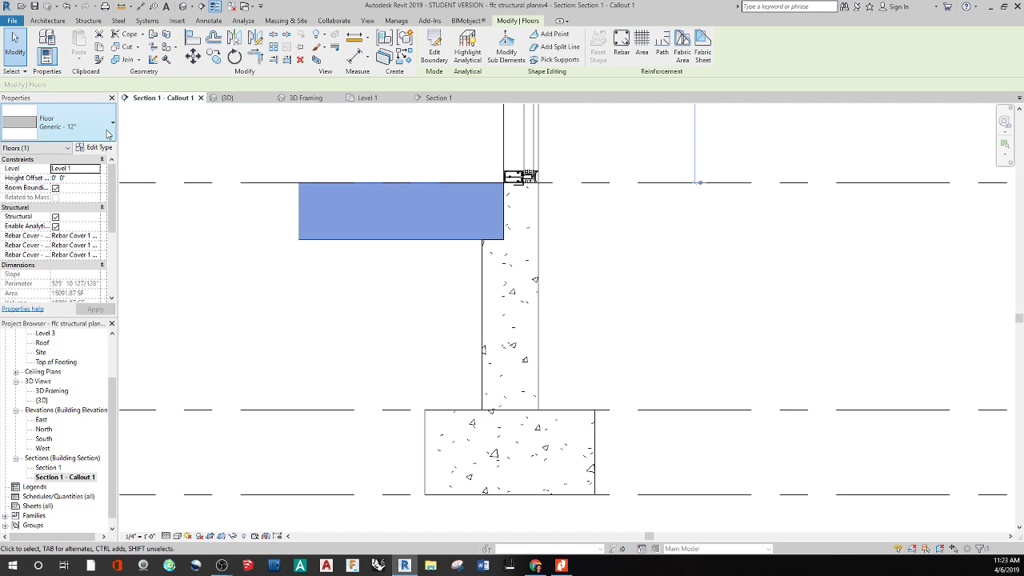
pyautogui.click(387, 280)
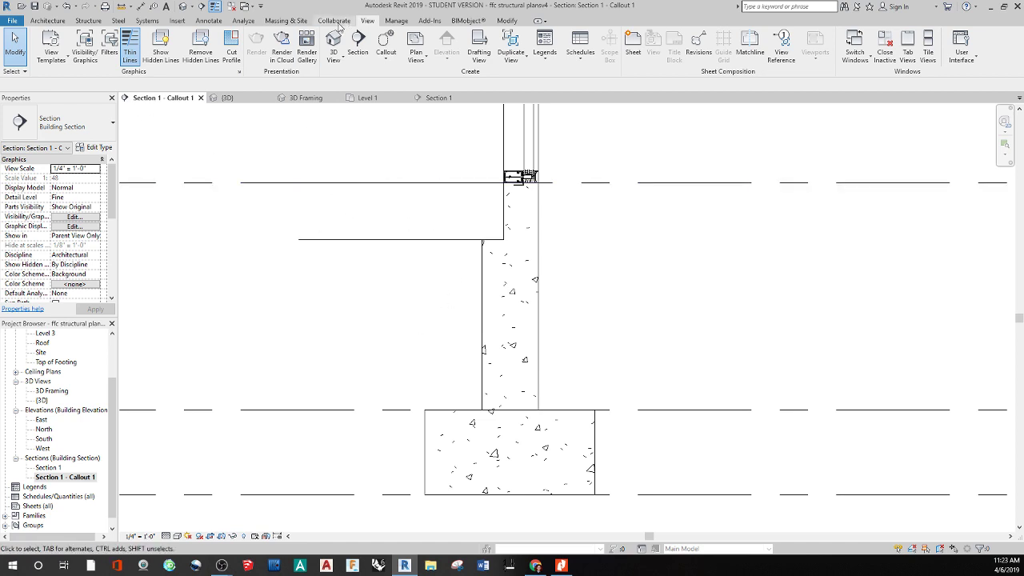
# - Create a rectangular filled region about 2" thick along the Level 1 slab's underside, from the foundation wall's notch past the callout's interior edge
pyautogui.click(208, 21)
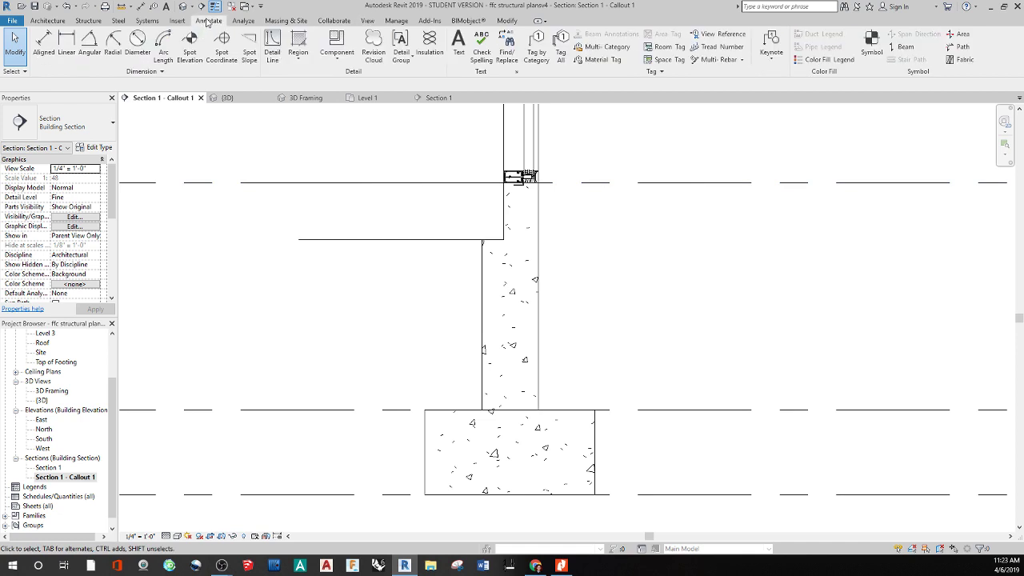
pyautogui.click(298, 61)
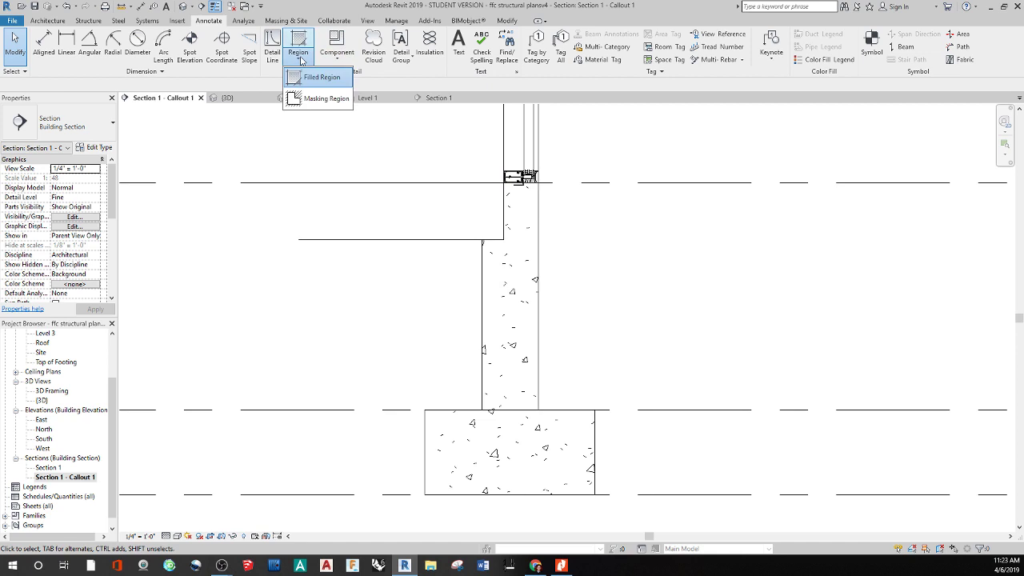
pyautogui.click(306, 80)
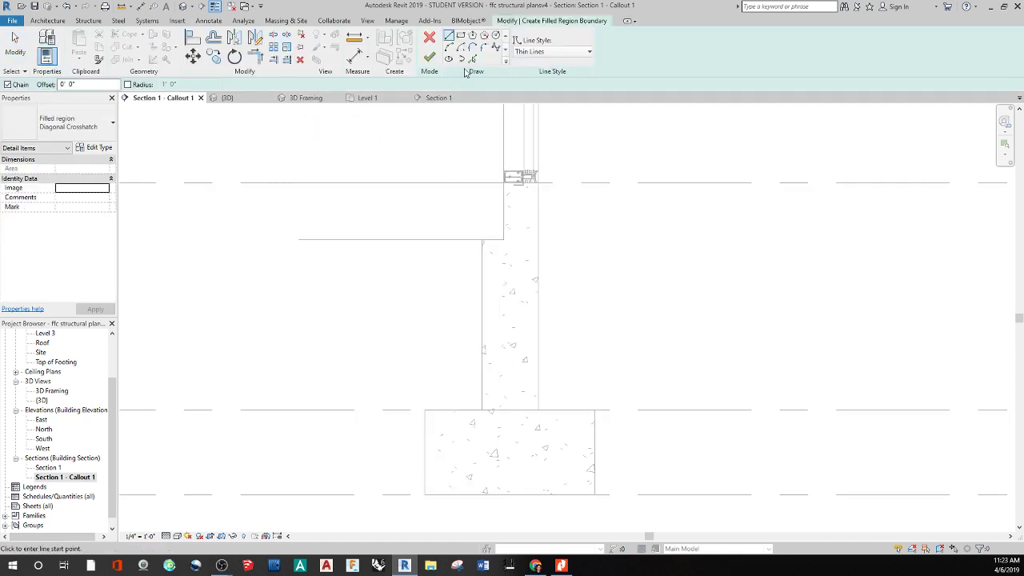
pyautogui.click(461, 35)
pyautogui.click(503, 182)
pyautogui.click(504, 240)
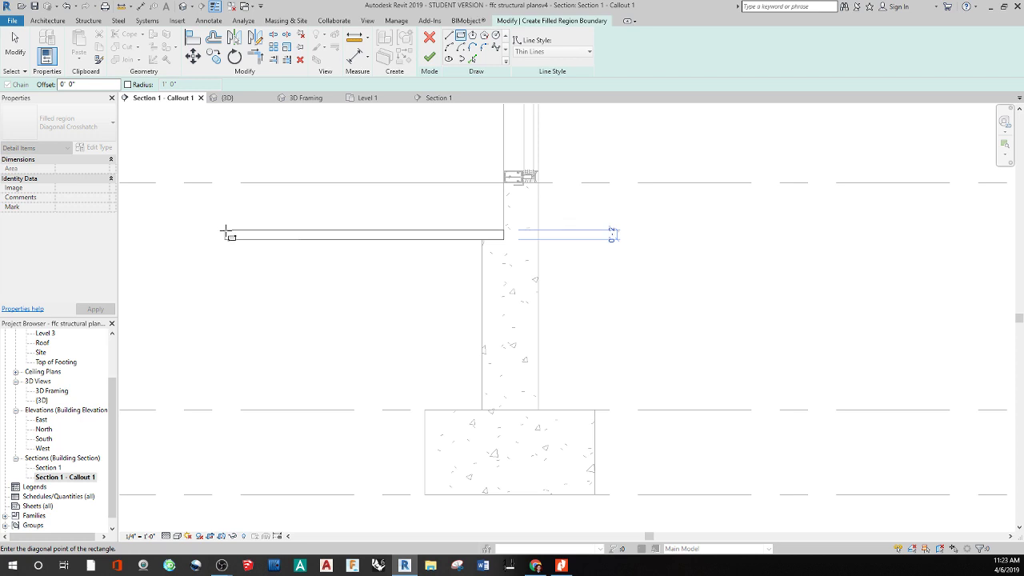
pyautogui.click(225, 233)
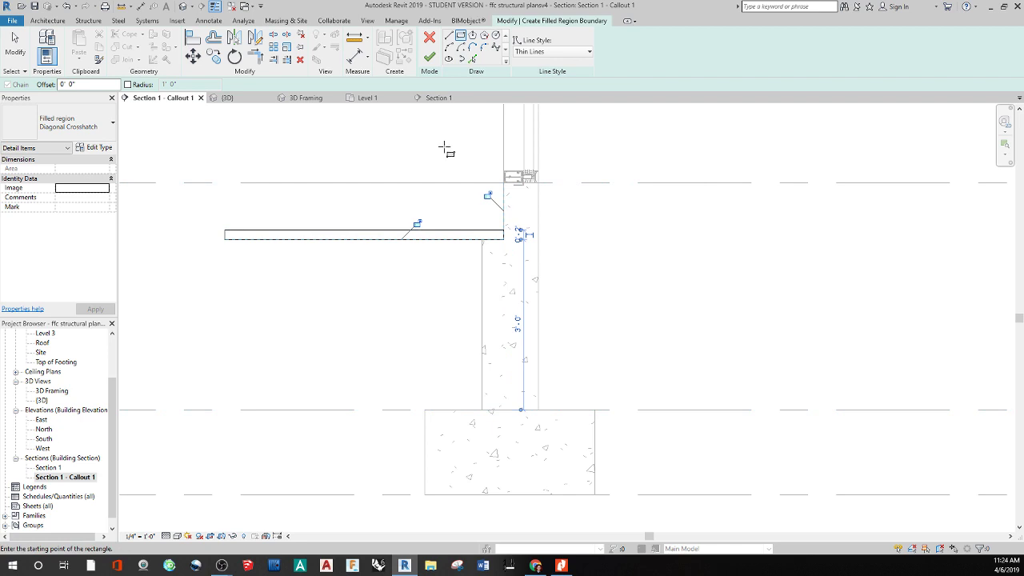
pyautogui.click(430, 58)
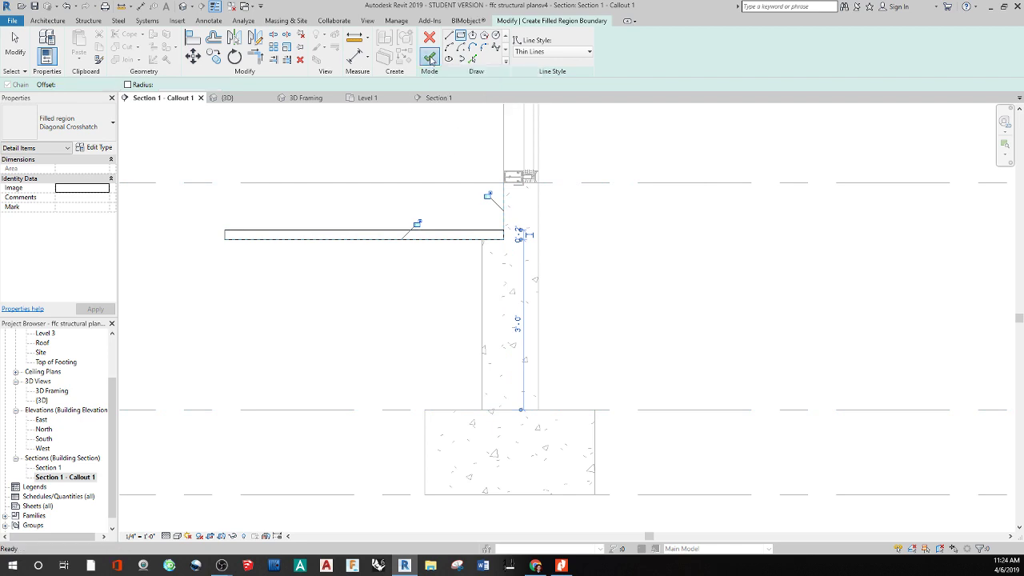
pyautogui.click(411, 256)
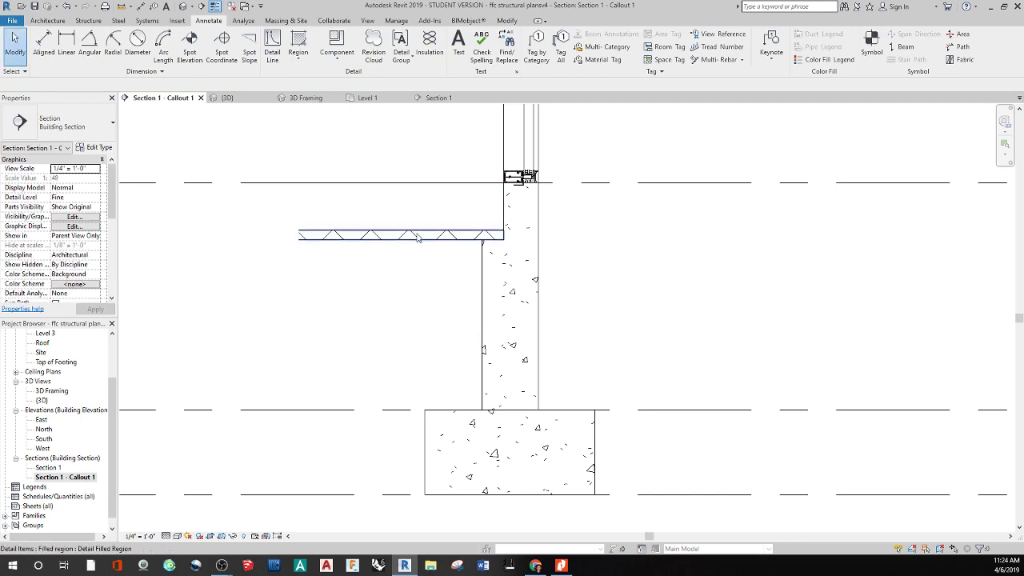
# - Duplicate the slab filled region's Diagonal Crosshatch type as a new type named SAND
pyautogui.click(416, 236)
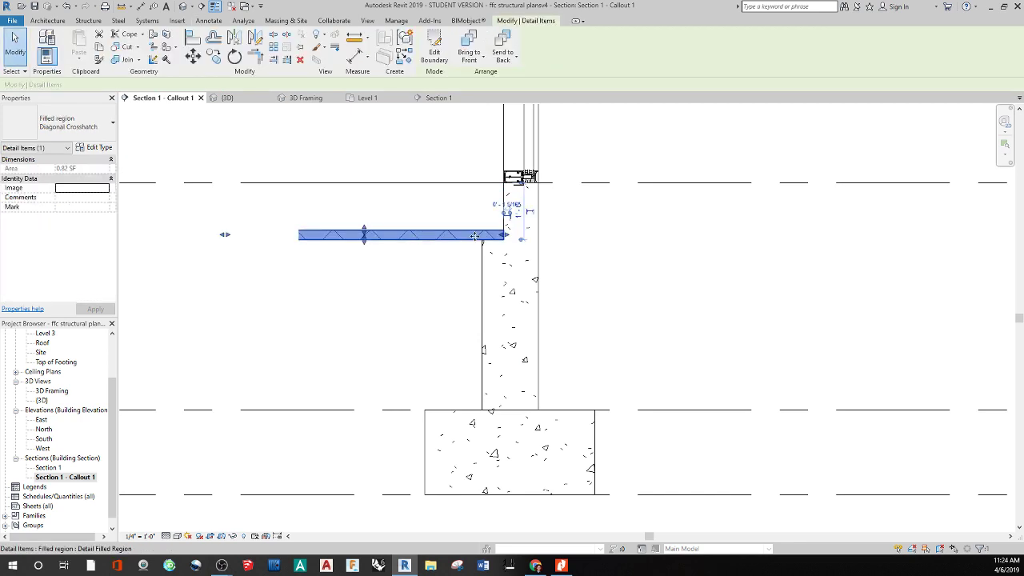
pyautogui.click(102, 133)
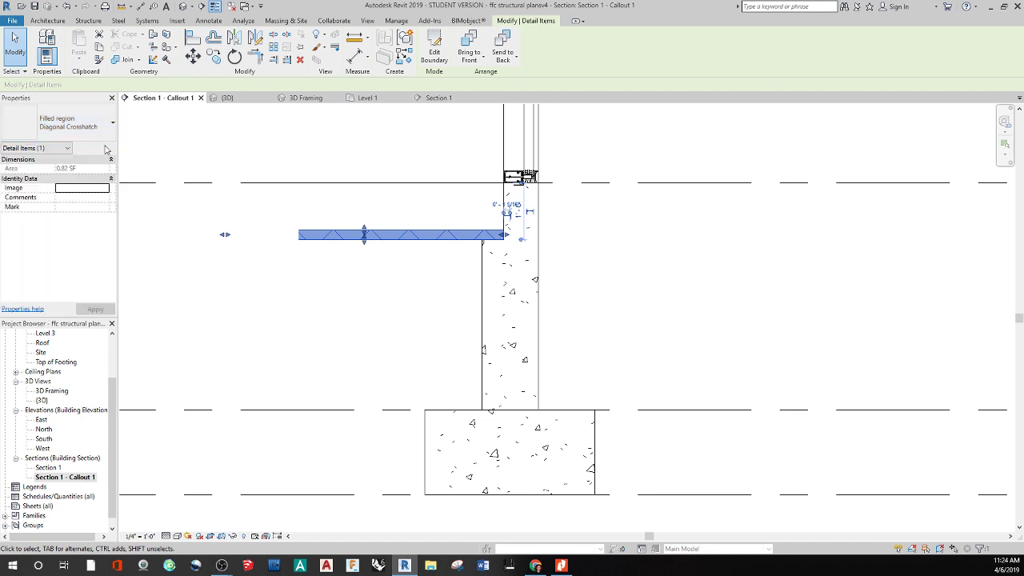
pyautogui.click(94, 147)
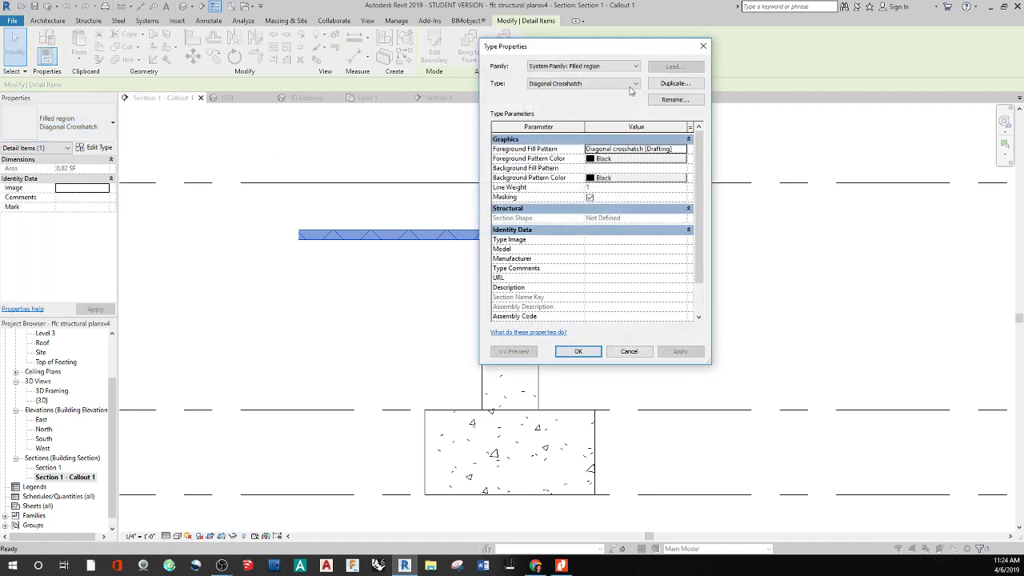
pyautogui.click(675, 83)
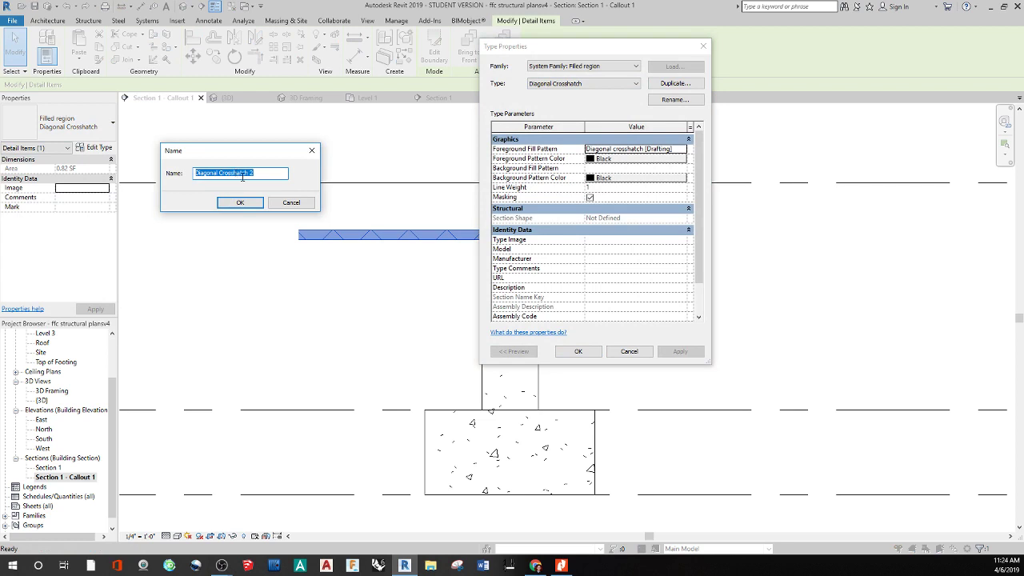
pyautogui.write('SAND')
pyautogui.press('Return')
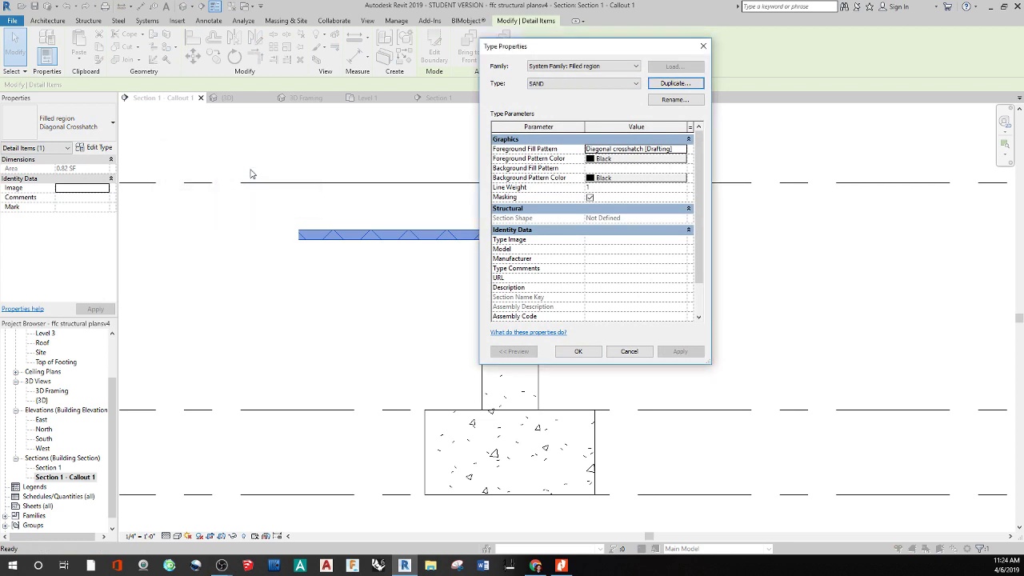
# - Set the SAND type's foreground fill pattern to the Sand - Dense drafting pattern
pyautogui.click(612, 151)
pyautogui.click(683, 150)
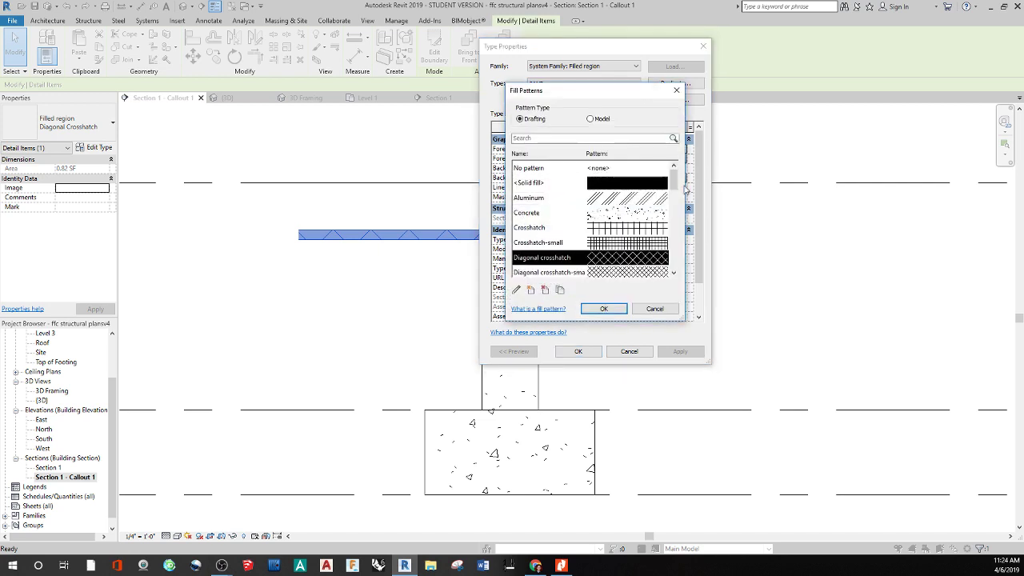
pyautogui.scroll(-3, 632, 211)
pyautogui.scroll(-3, 617, 239)
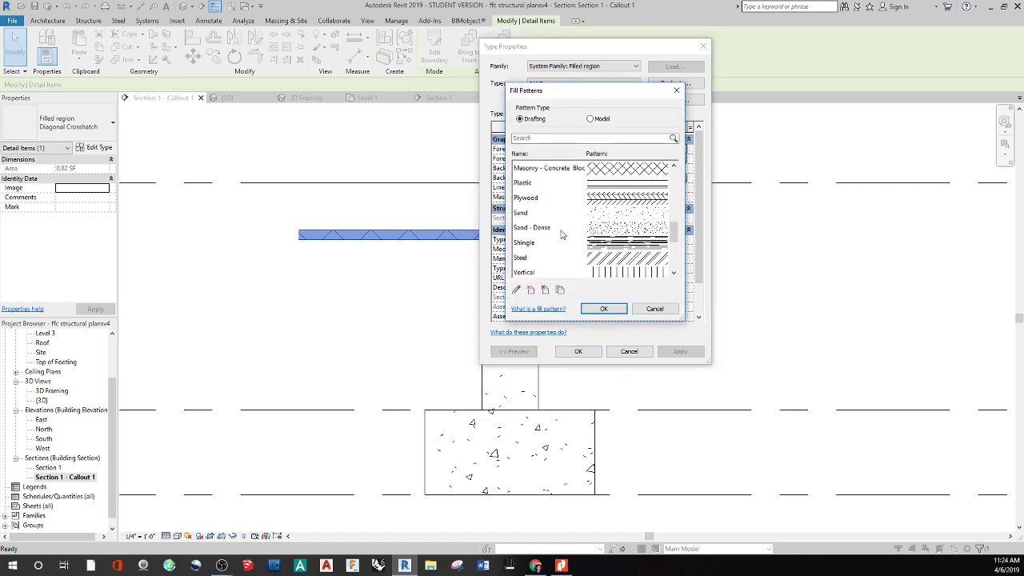
pyautogui.click(621, 233)
pyautogui.click(619, 310)
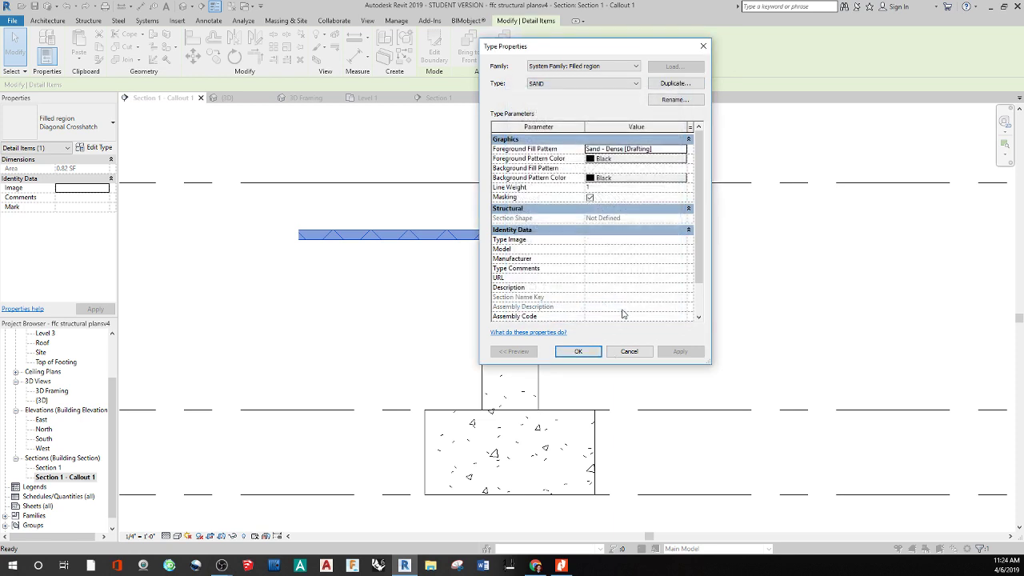
# - Confirm the SAND type's properties so the filled region beneath the Level 1 slab uses it, and clear the selection
pyautogui.click(587, 352)
pyautogui.click(416, 251)
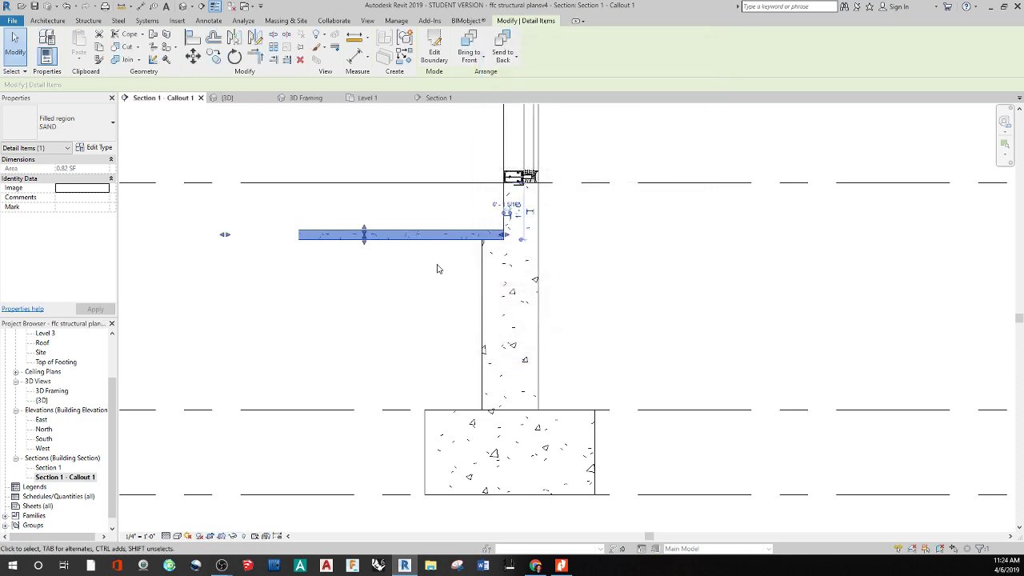
pyautogui.scroll(2, 448, 225)
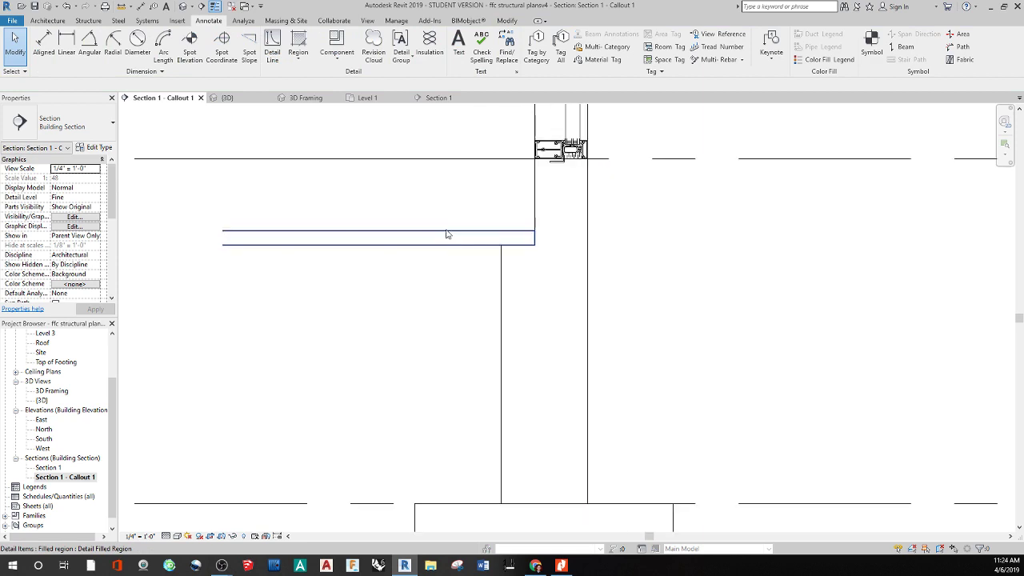
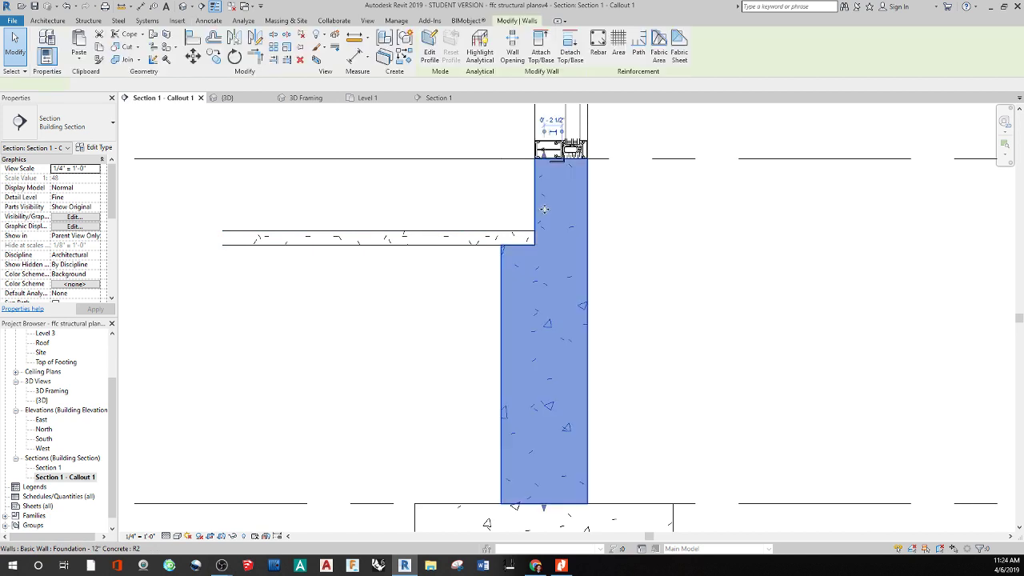
pyautogui.press('Escape')
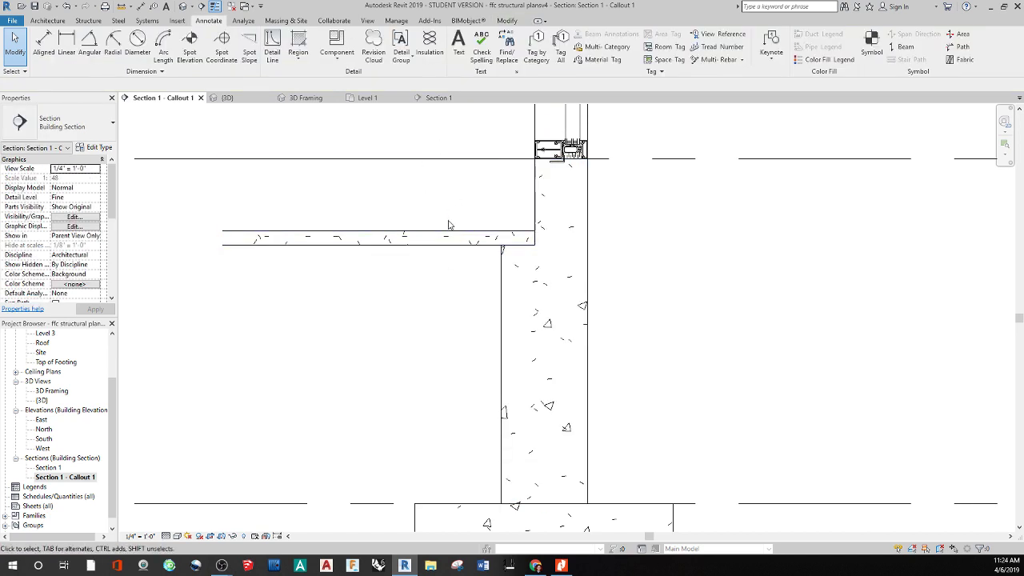
pyautogui.click(450, 235)
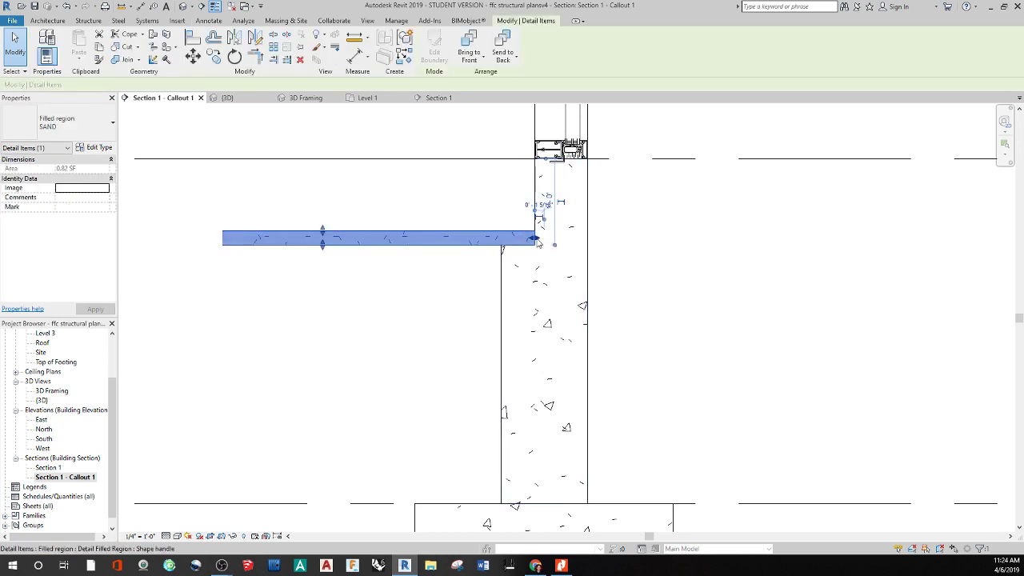
pyautogui.press('Escape')
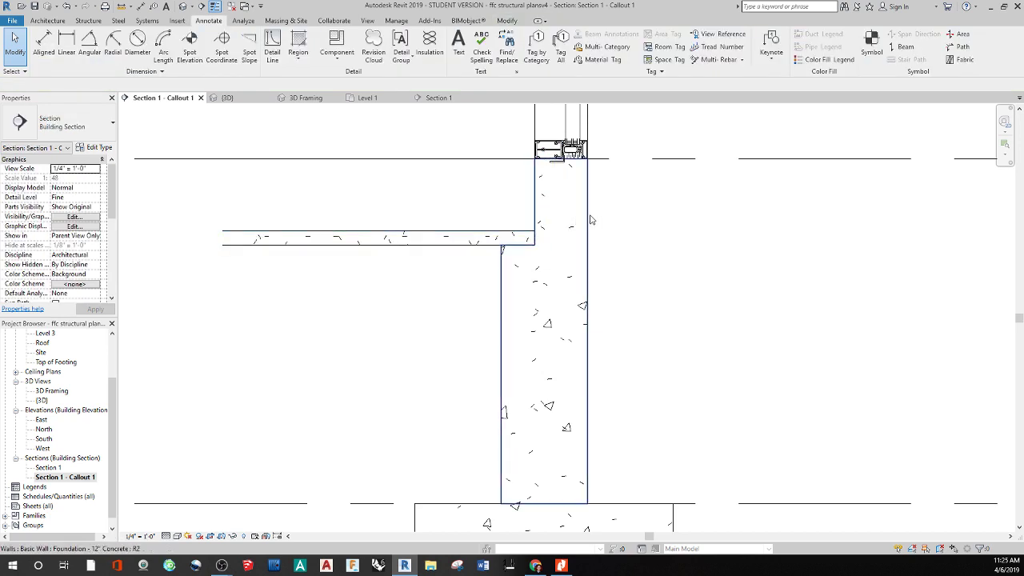
pyautogui.click(591, 220)
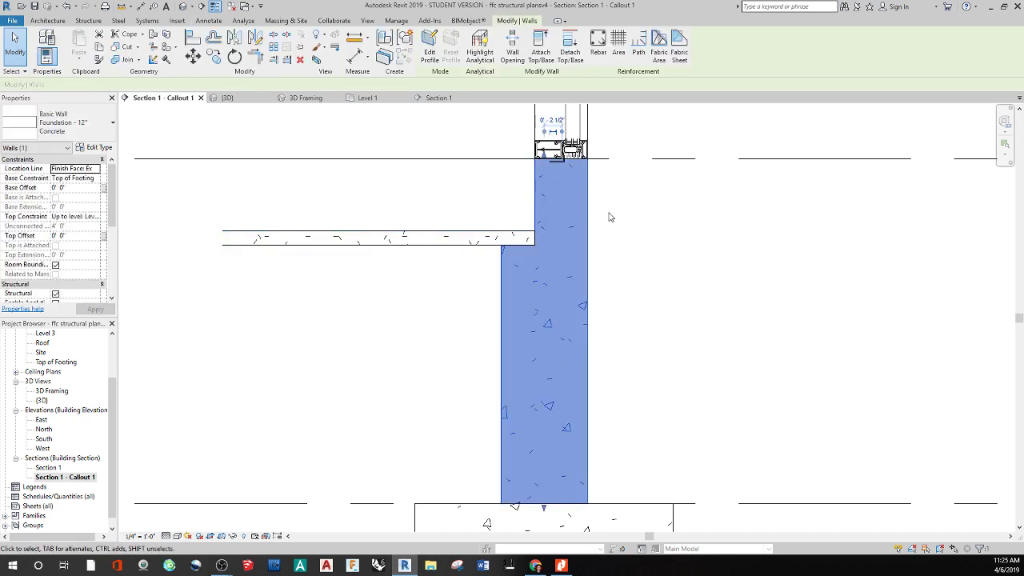
pyautogui.click(429, 56)
pyautogui.click(559, 384)
pyautogui.press('Escape')
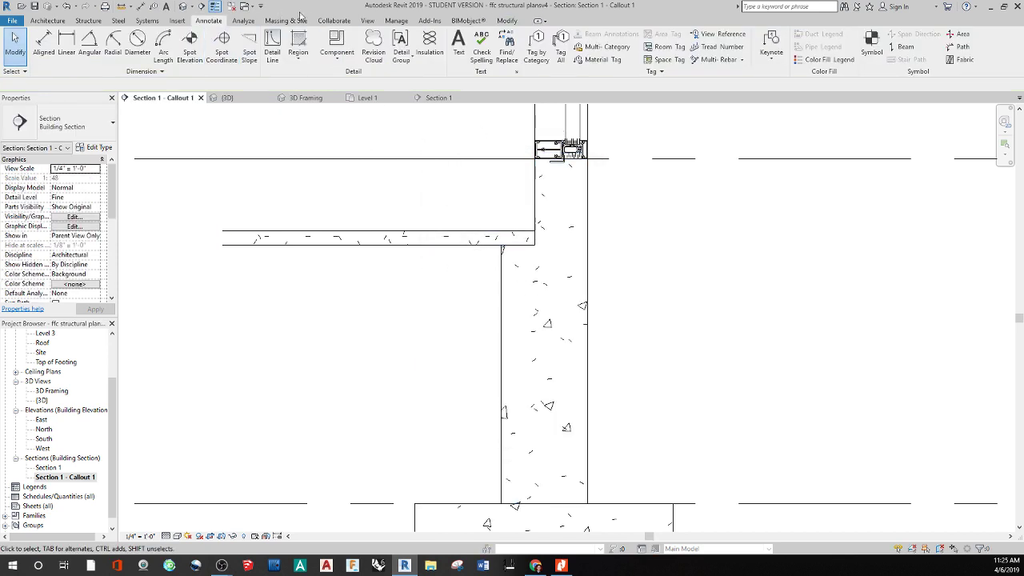
# - Extend the foundation wall's cut profile across the slab notch, sketching along Level 1 to the interior face line and 1'-0" down to the ledge
pyautogui.click(367, 20)
pyautogui.click(231, 50)
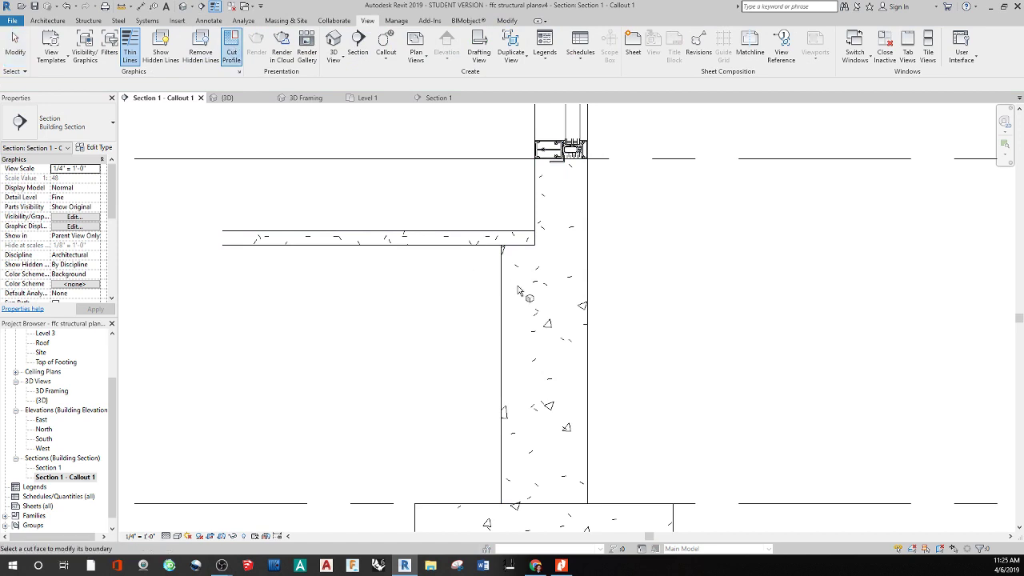
pyautogui.click(588, 265)
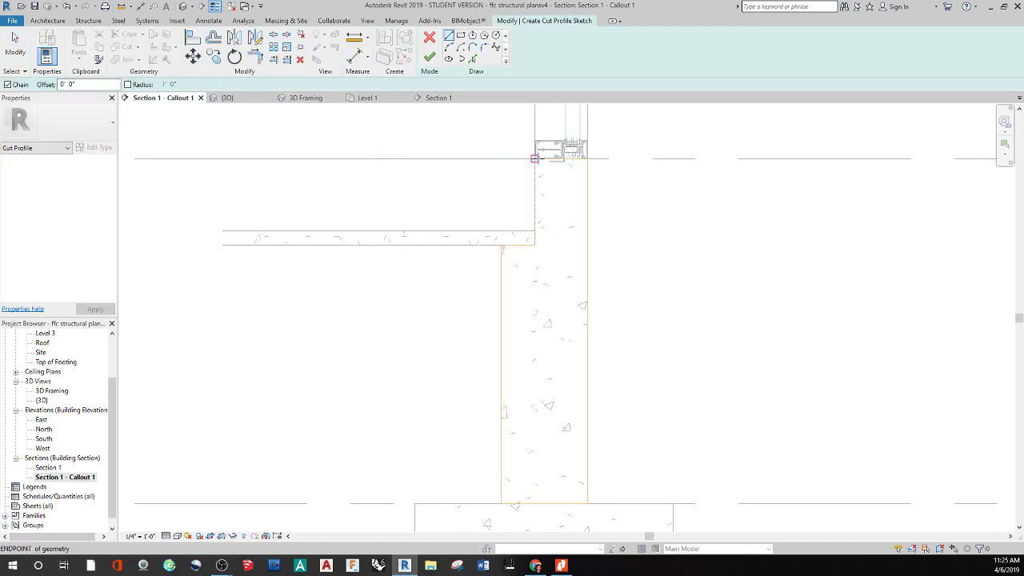
pyautogui.press('Escape')
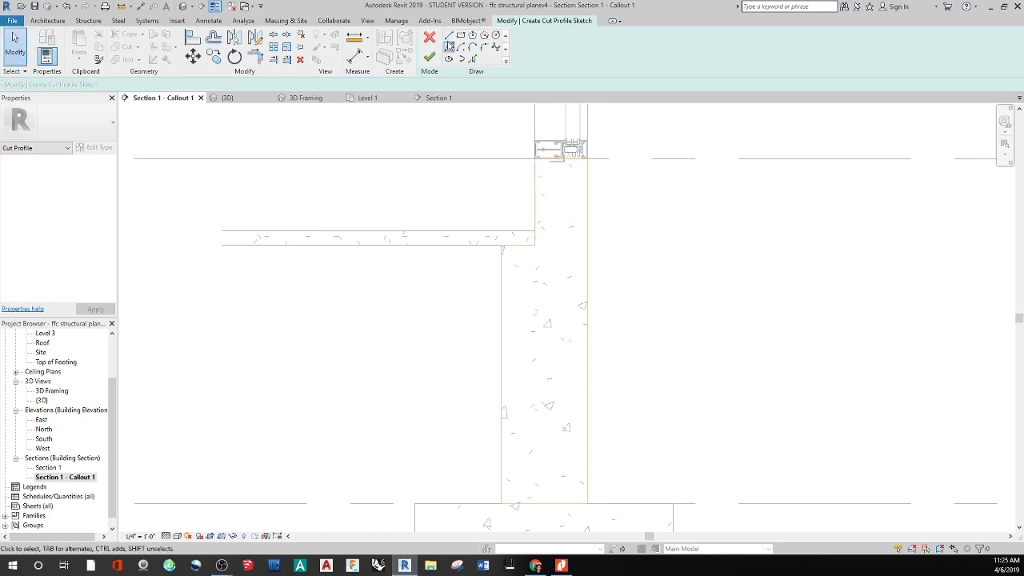
pyautogui.click(449, 36)
pyautogui.click(534, 158)
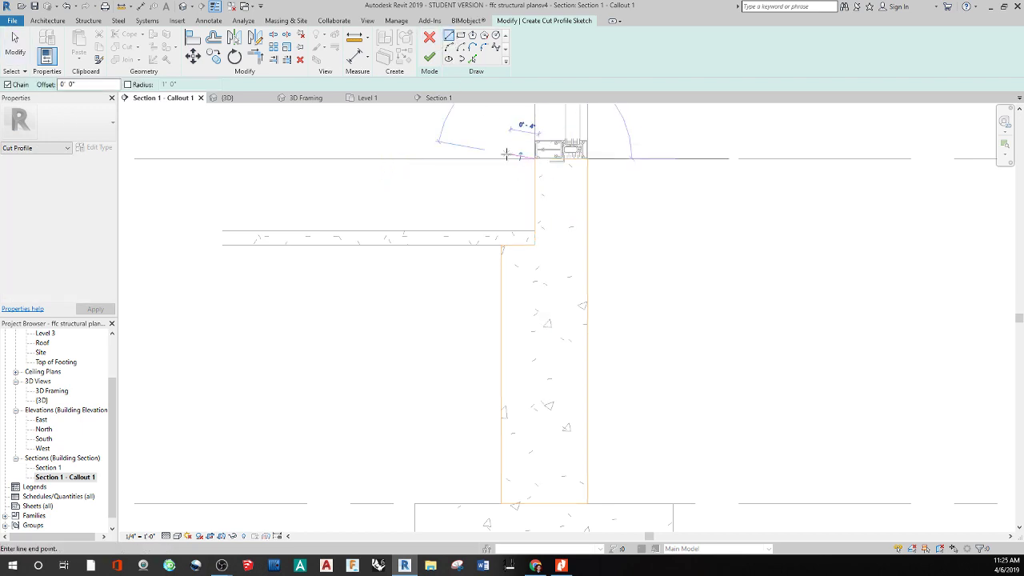
pyautogui.click(501, 158)
pyautogui.click(502, 244)
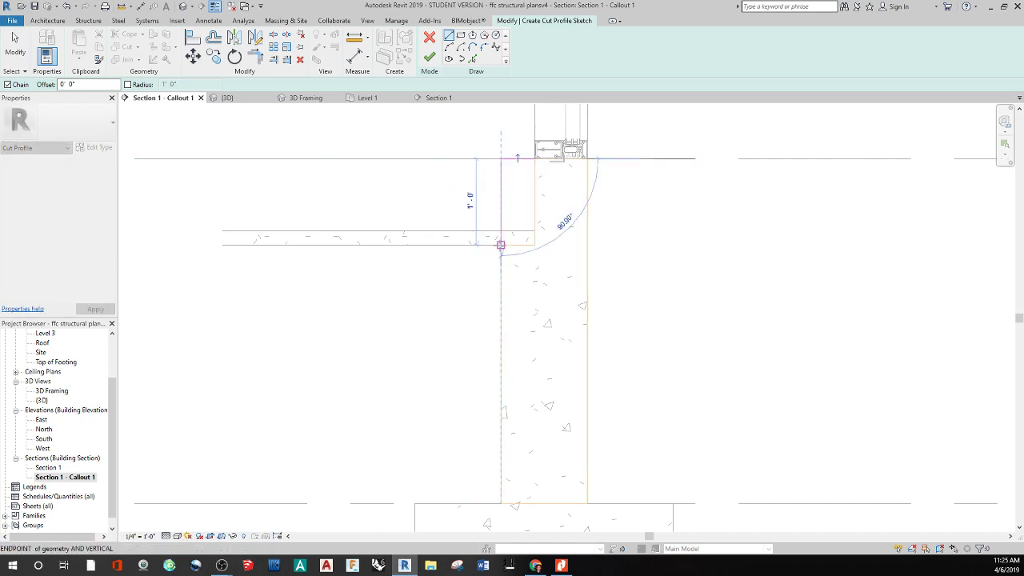
pyautogui.press('Escape')
pyautogui.press('Escape')
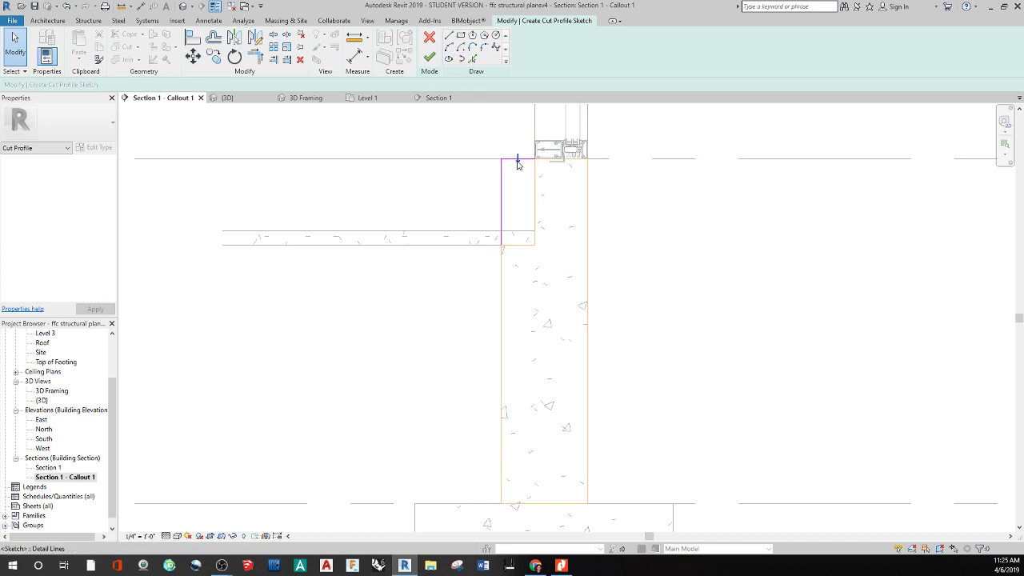
pyautogui.click(429, 58)
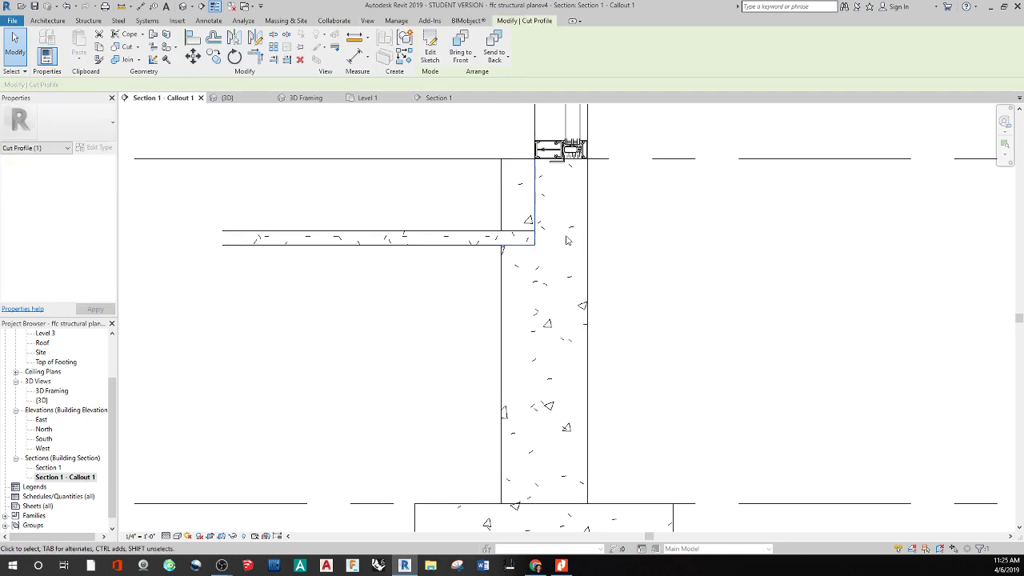
pyautogui.press('Escape')
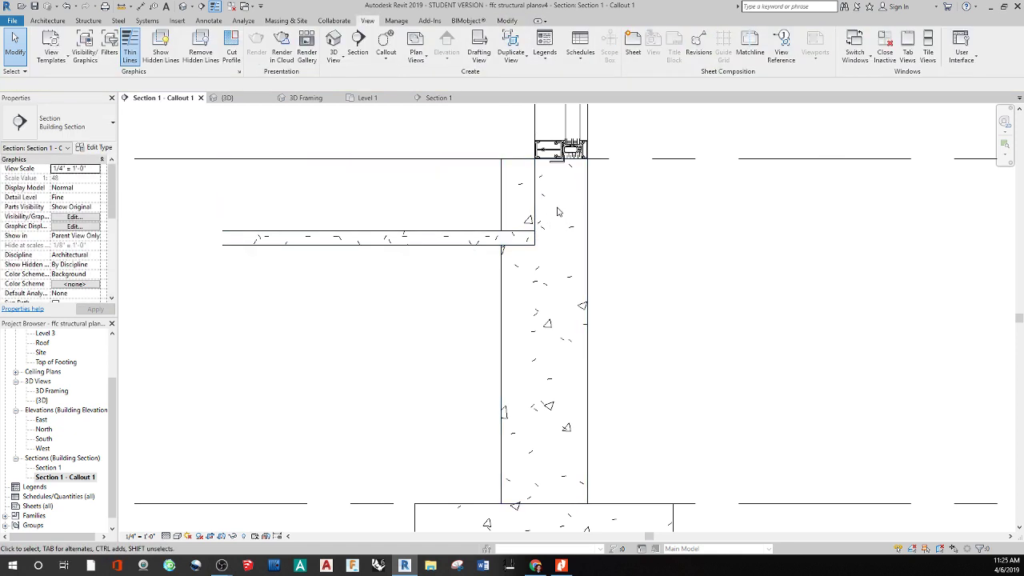
# - Trim the Level 1 slab's cut profile back to the foundation wall's interior face with a vertical line through the slab's thickness
pyautogui.click(461, 168)
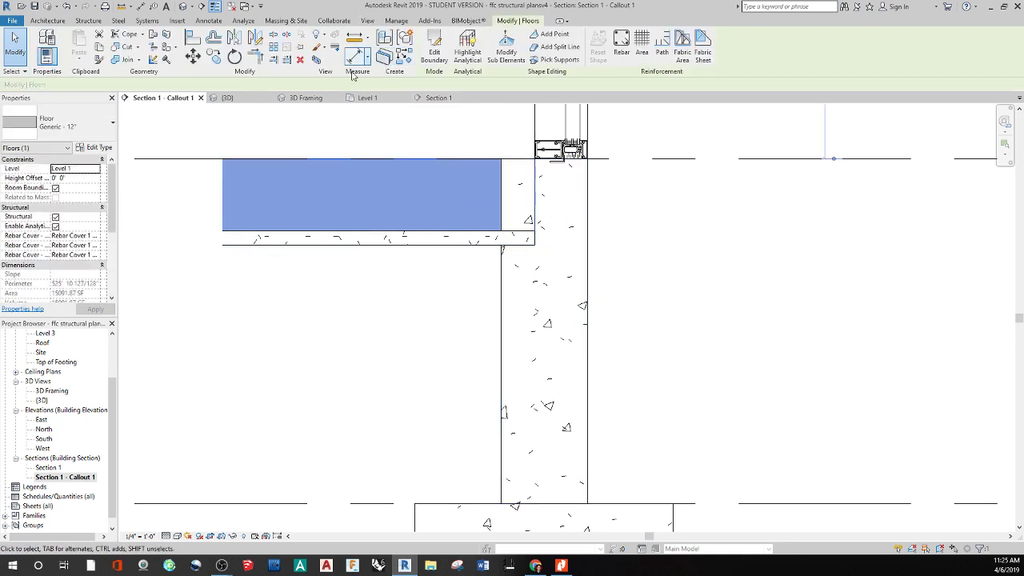
pyautogui.press('Escape')
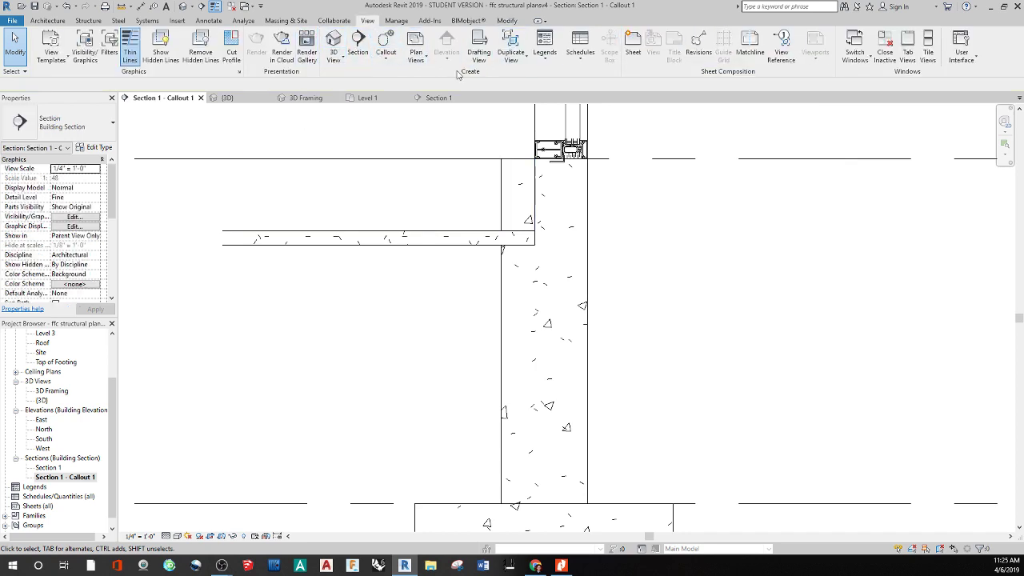
pyautogui.click(231, 48)
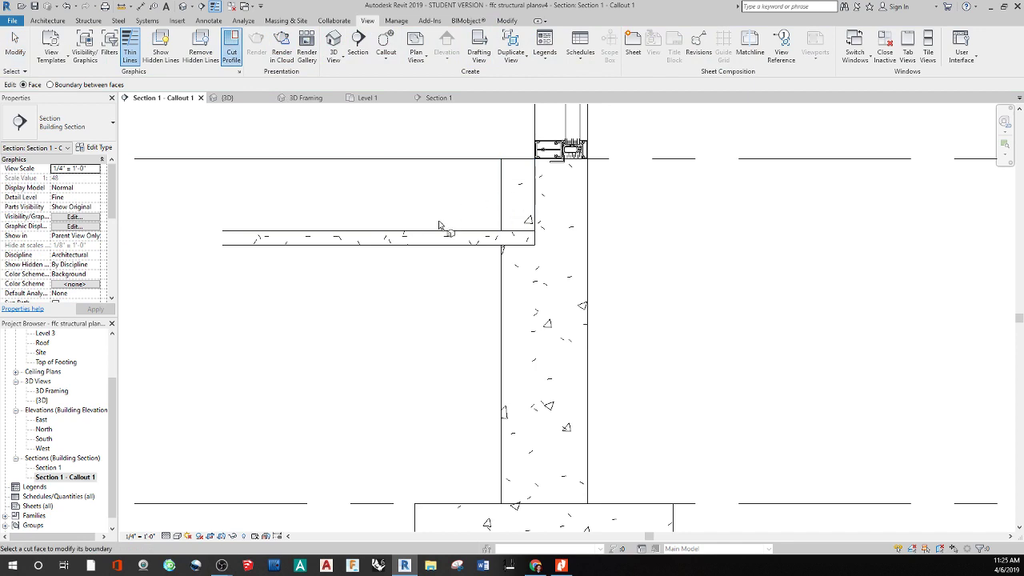
pyautogui.click(448, 168)
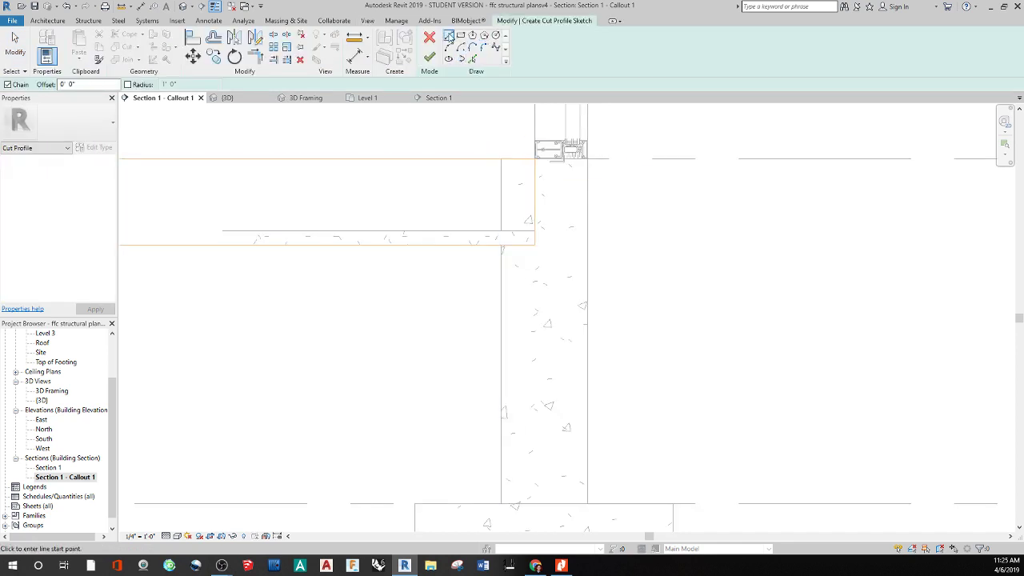
pyautogui.click(500, 159)
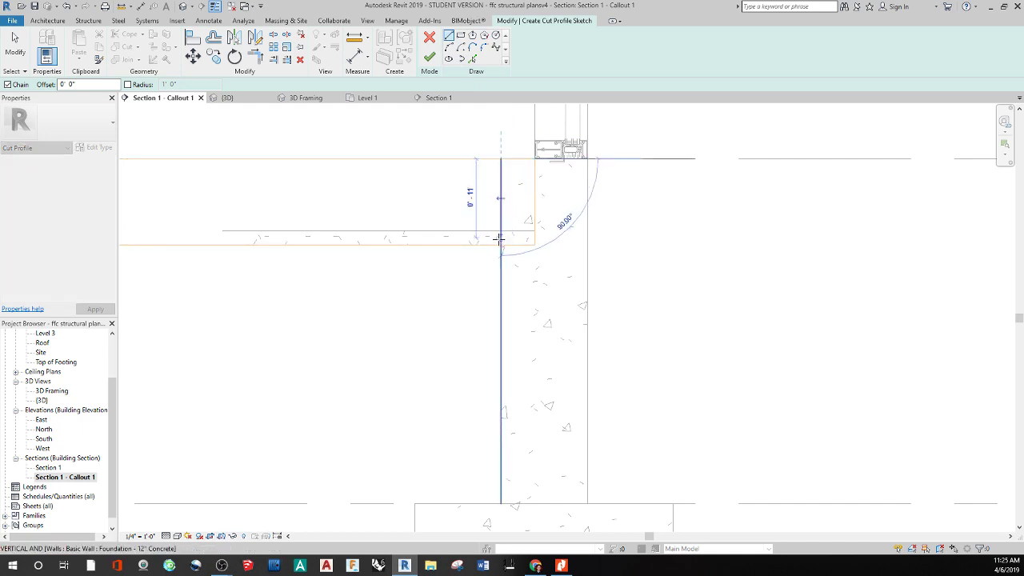
pyautogui.click(501, 244)
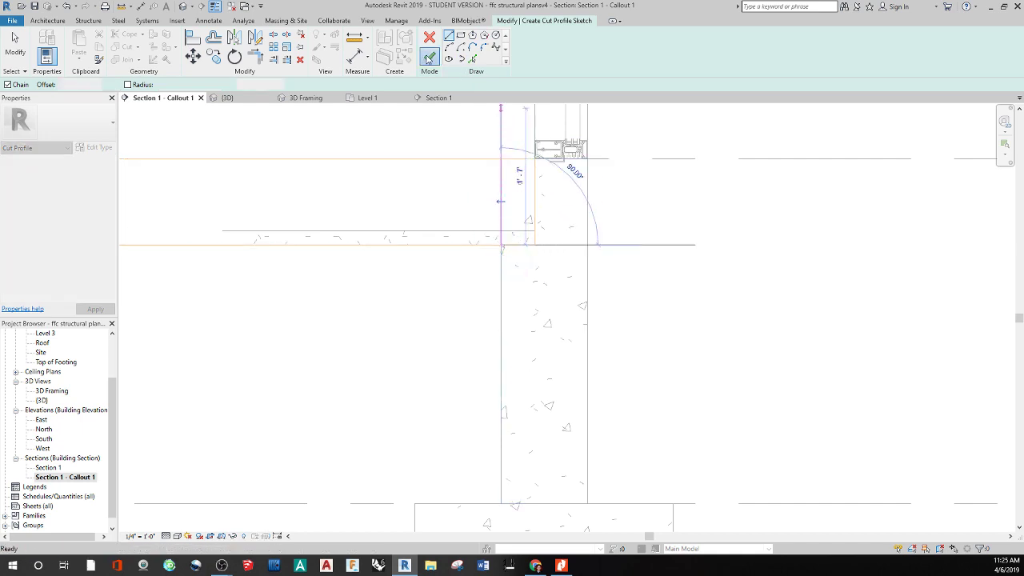
pyautogui.click(429, 58)
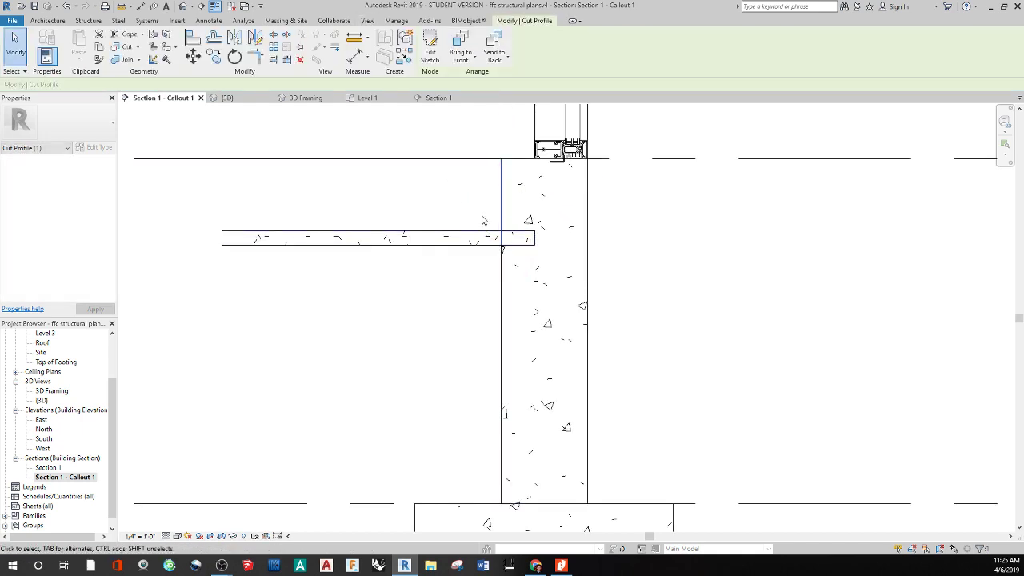
pyautogui.click(465, 326)
# - Shorten the sand filled region so its end meets the foundation wall's interior face
pyautogui.click(535, 238)
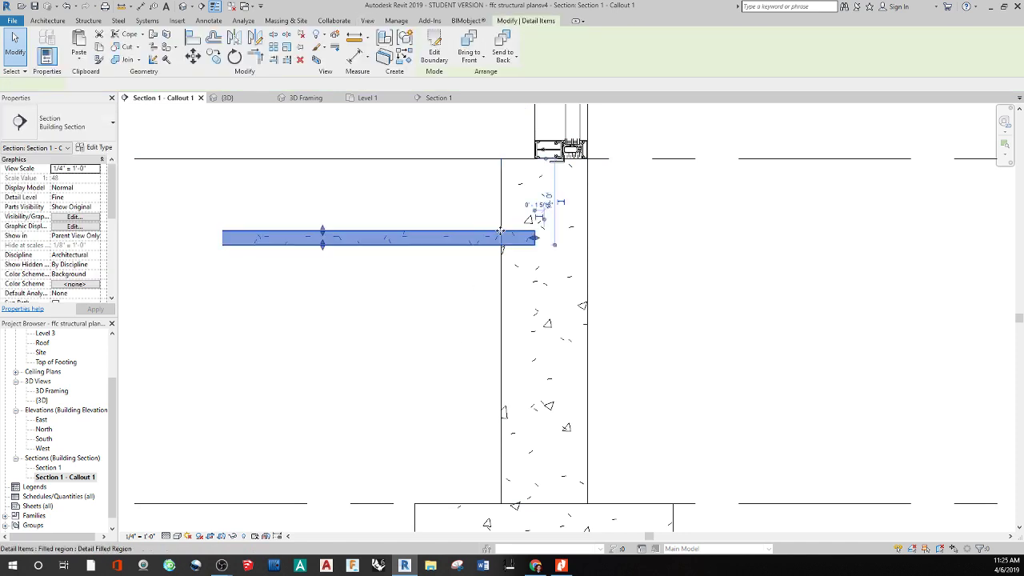
pyautogui.moveTo(534, 238); pyautogui.dragTo(501, 238)
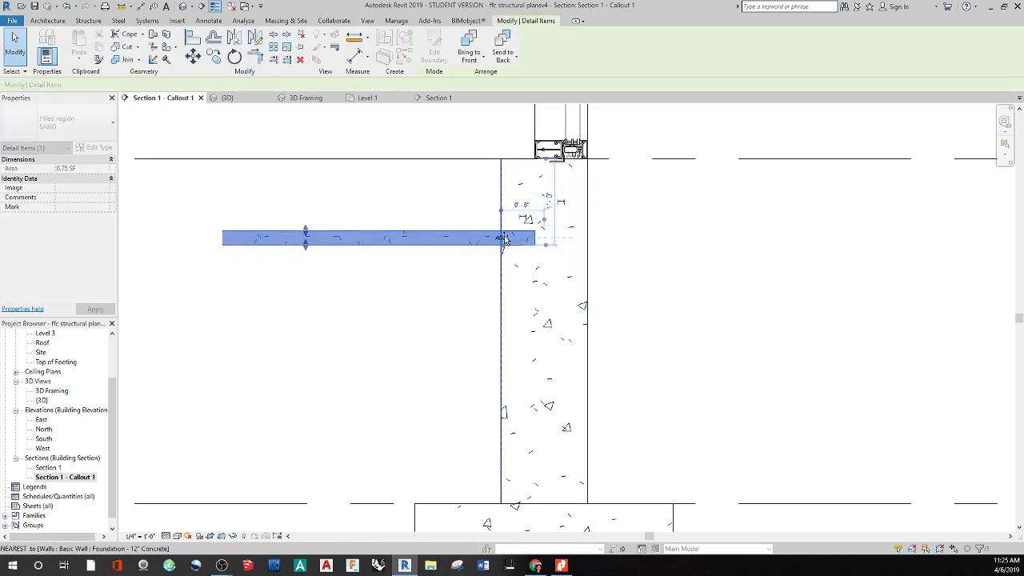
pyautogui.click(458, 263)
# - Set the distance between the sand filled region's end and the foundation wall's centerline to 0'-8"
pyautogui.moveTo(429, 274); pyautogui.dragTo(459, 295, button='middle')
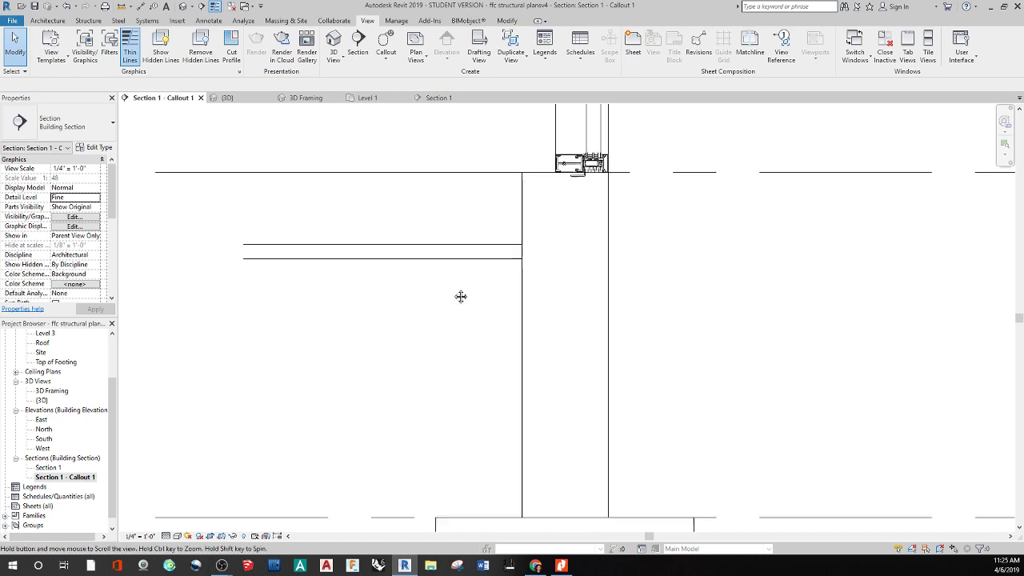
pyautogui.click(509, 256)
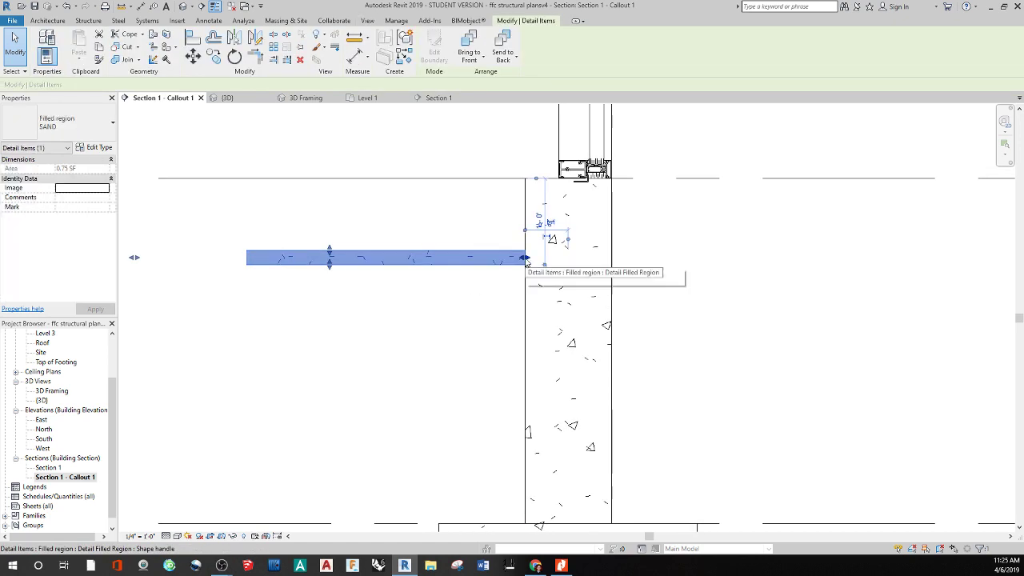
pyautogui.click(541, 222)
pyautogui.write('0 8')
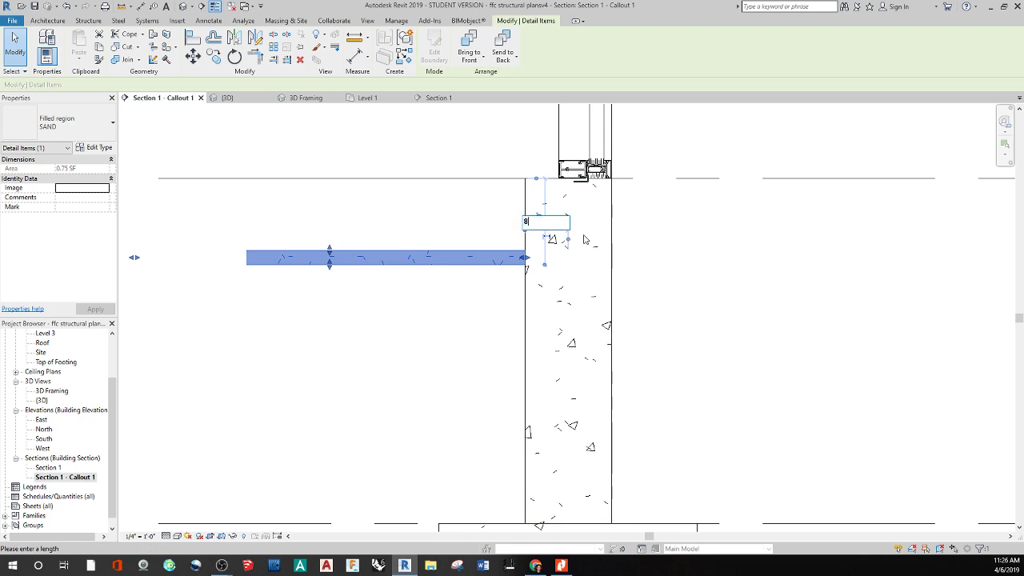
pyautogui.press('Return')
pyautogui.click(414, 306)
pyautogui.moveTo(487, 301); pyautogui.dragTo(498, 292, button='middle')
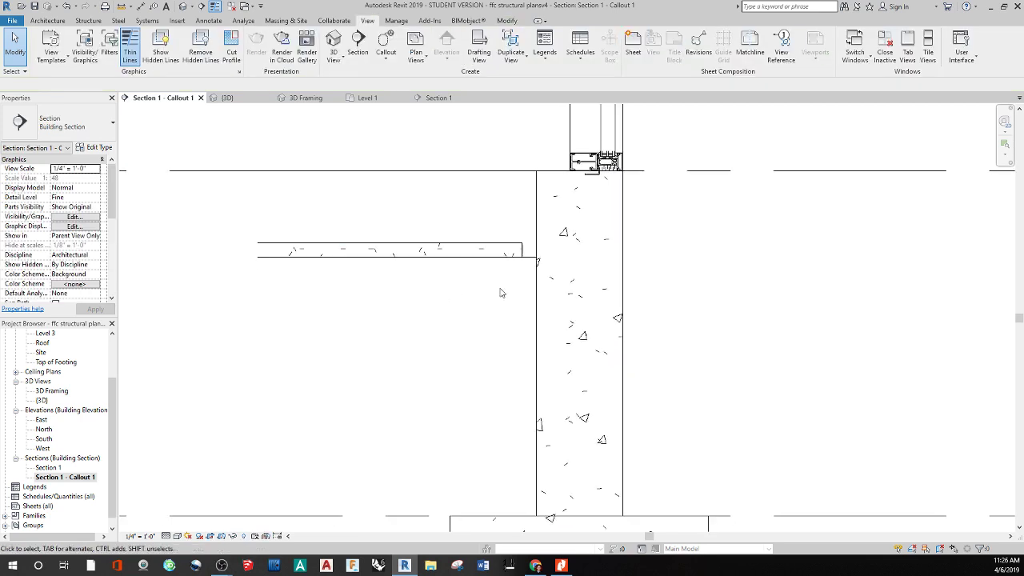
pyautogui.moveTo(458, 328); pyautogui.dragTo(441, 364, button='middle')
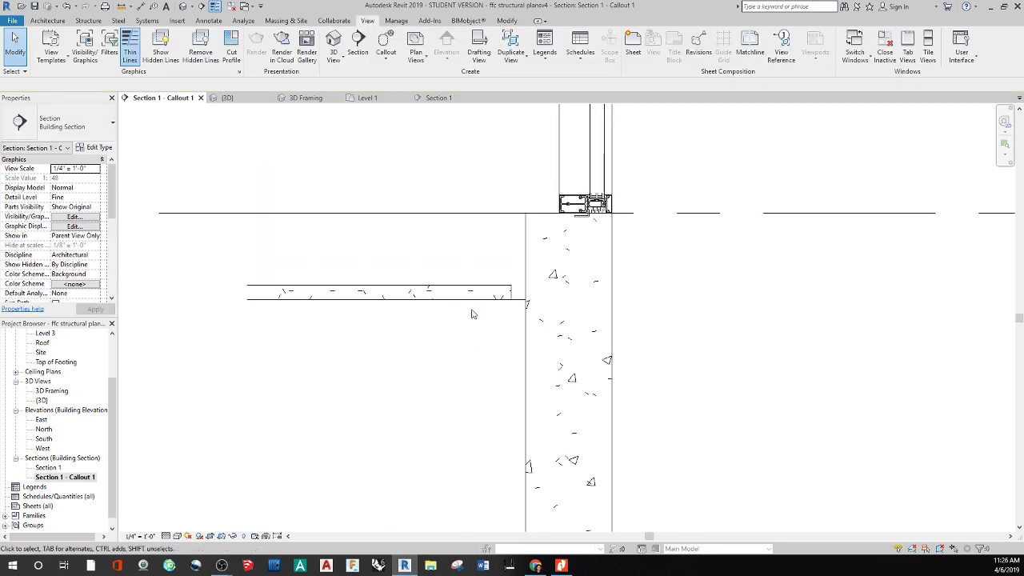
pyautogui.scroll(-3, 472, 443)
pyautogui.moveTo(472, 443); pyautogui.dragTo(453, 386, button='middle')
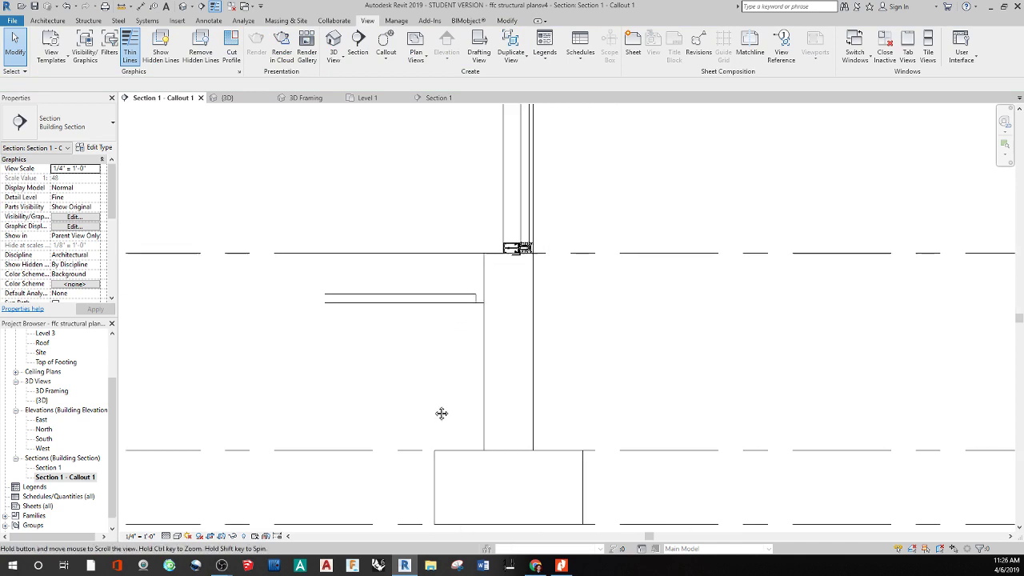
pyautogui.click(440, 258)
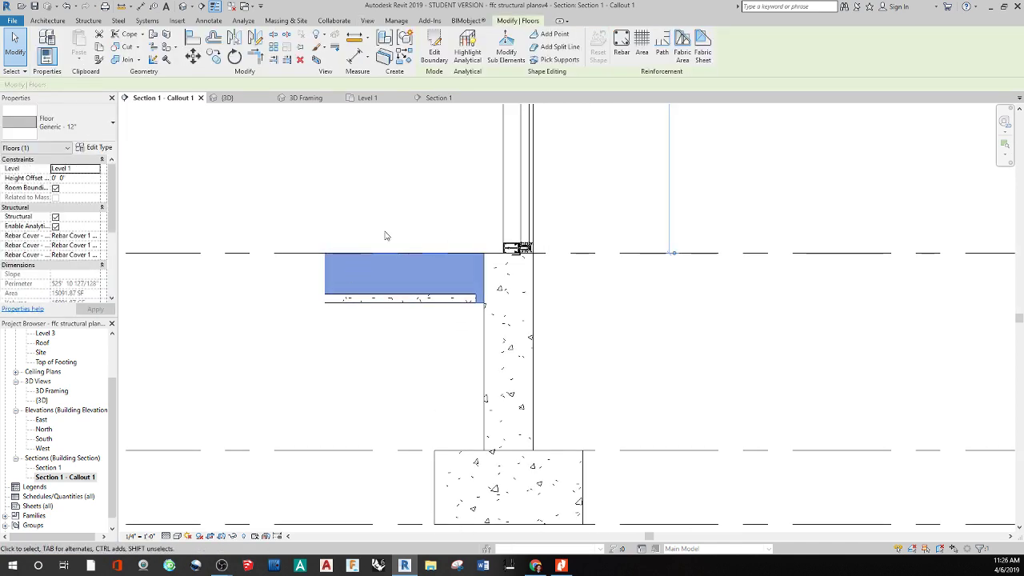
pyautogui.click(459, 350)
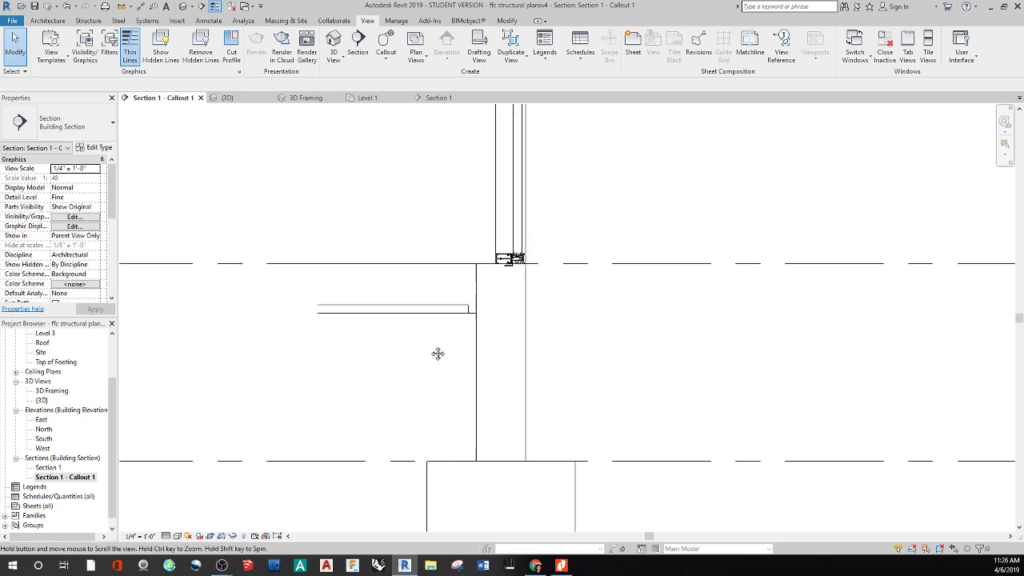
pyautogui.moveTo(436, 354); pyautogui.dragTo(425, 318, button='middle')
pyautogui.scroll(3, 424, 318)
pyautogui.moveTo(417, 424); pyautogui.dragTo(473, 384, button='middle')
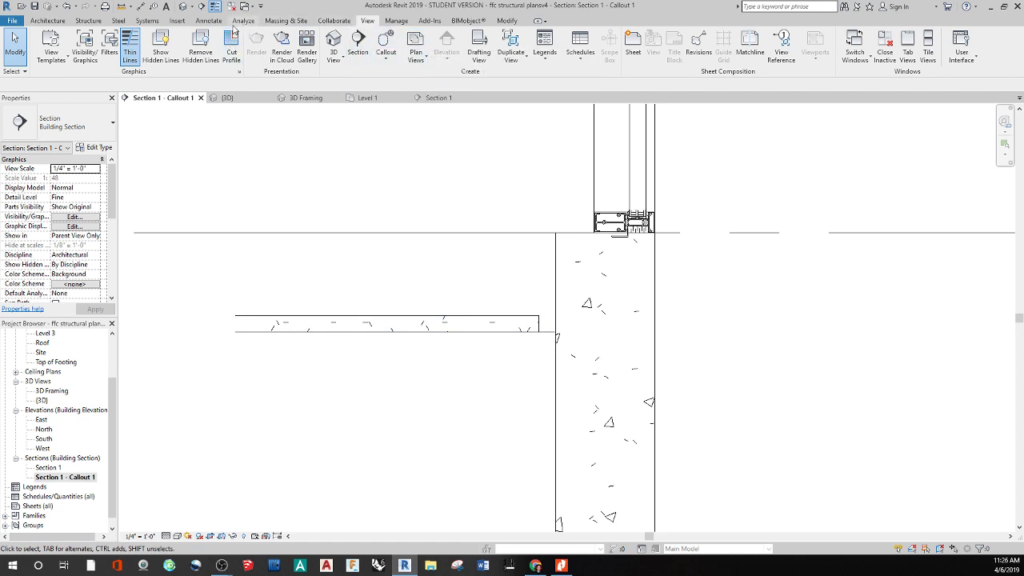
pyautogui.click(209, 20)
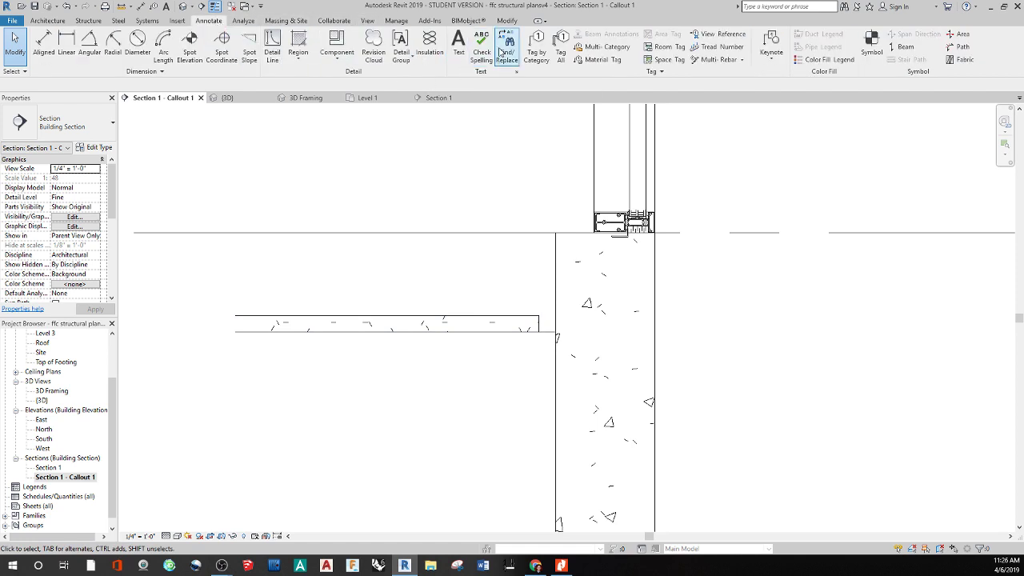
# - Draw a rectangular filled region 0'-4" thick directly on top of the sand filled region, flush with its end near the foundation wall
pyautogui.click(298, 46)
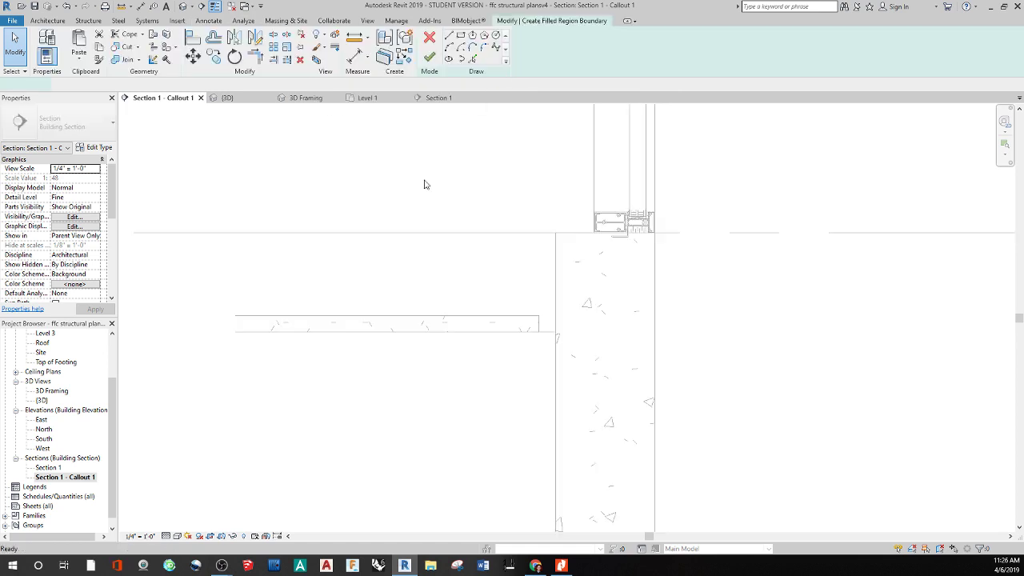
pyautogui.click(538, 314)
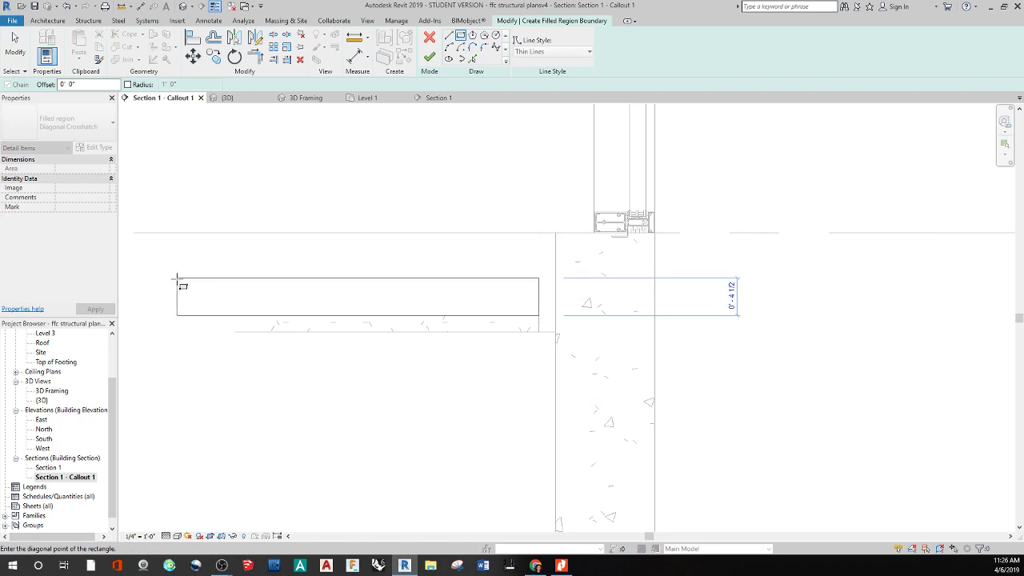
pyautogui.click(163, 282)
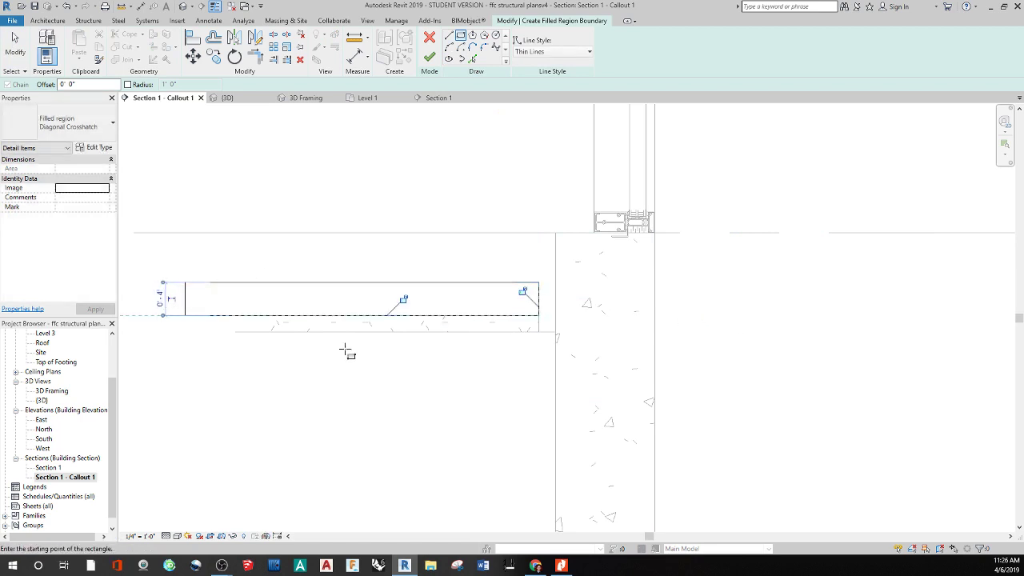
pyautogui.press('Escape')
pyautogui.press('Escape')
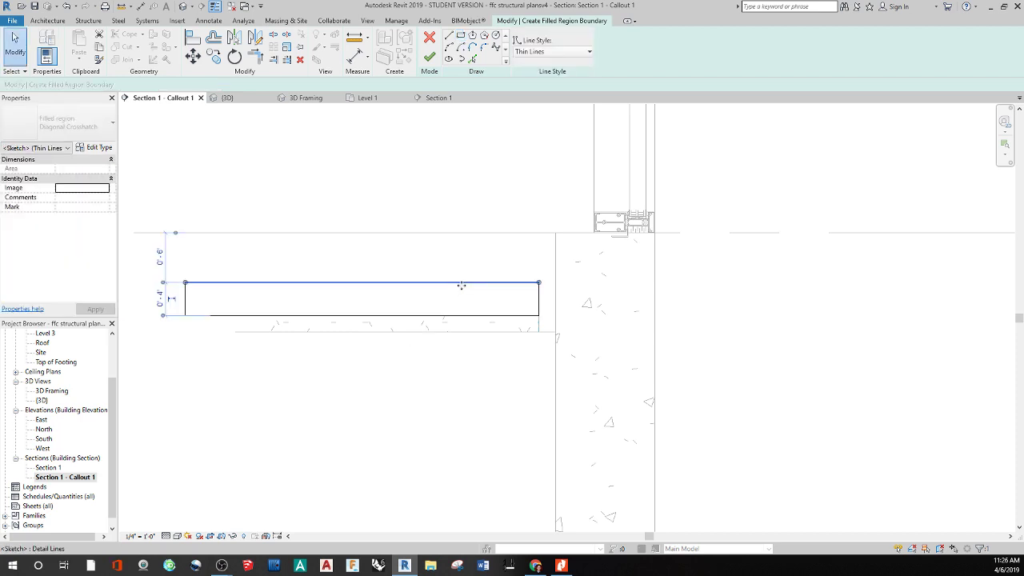
pyautogui.click(429, 58)
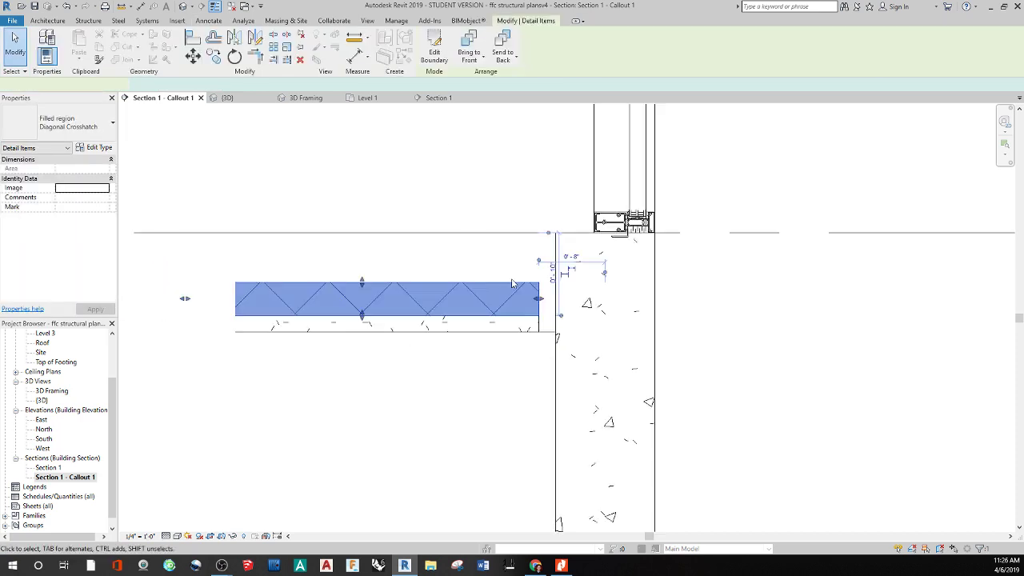
# - Duplicate the new filled region's Diagonal Crosshatch type under the name gravel
pyautogui.click(106, 131)
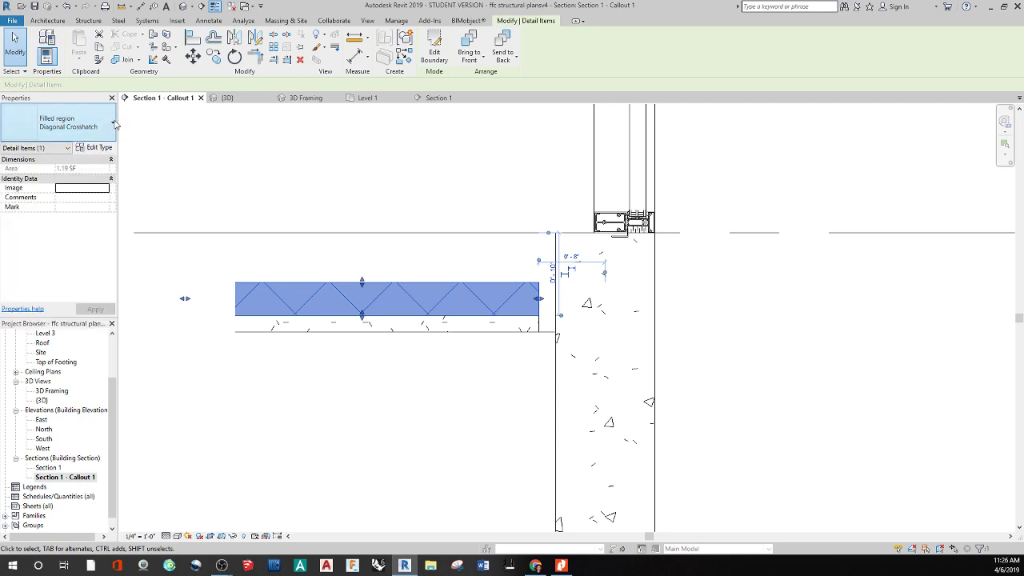
pyautogui.click(95, 147)
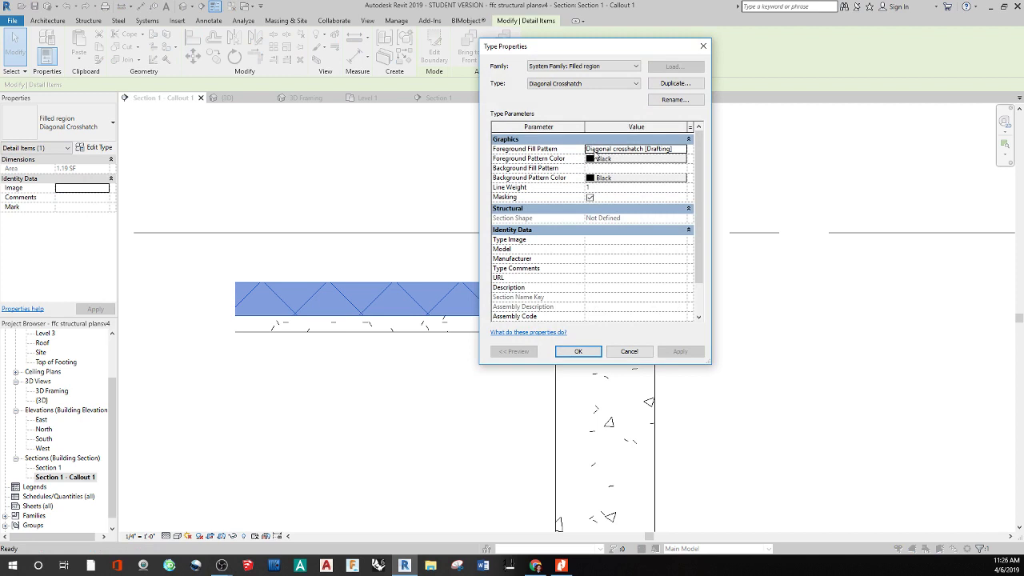
pyautogui.click(670, 84)
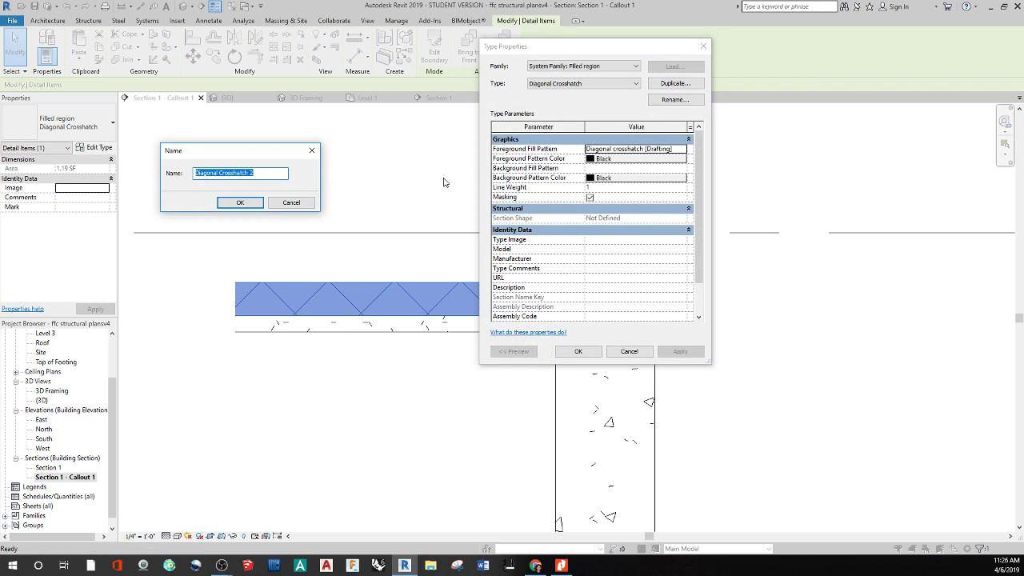
pyautogui.write('gravel')
pyautogui.press('Return')
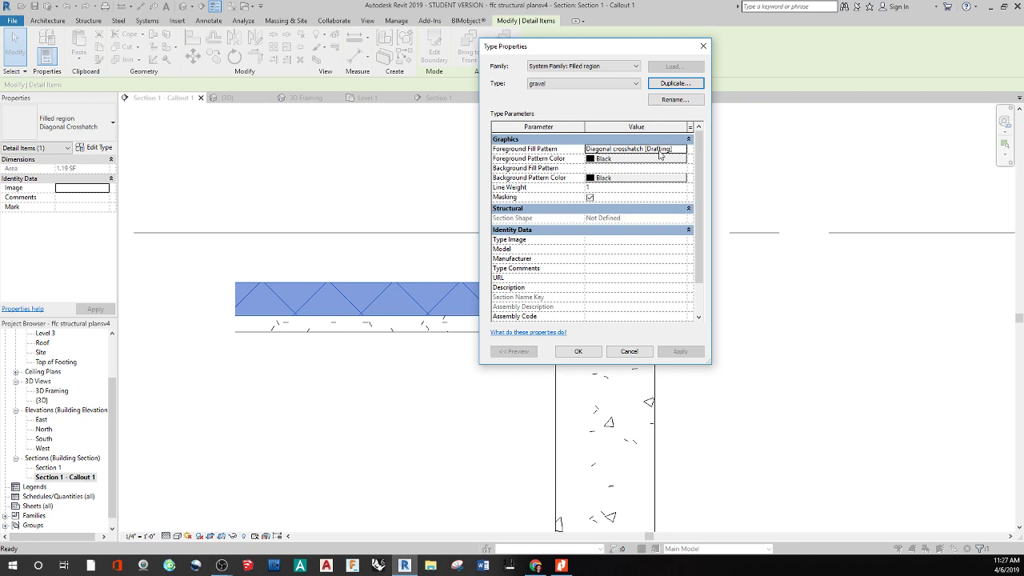
# - Start a new custom foreground drafting pattern for the gravel type and import the -Gravel2 hatch pattern file
pyautogui.click(661, 154)
pyautogui.click(685, 149)
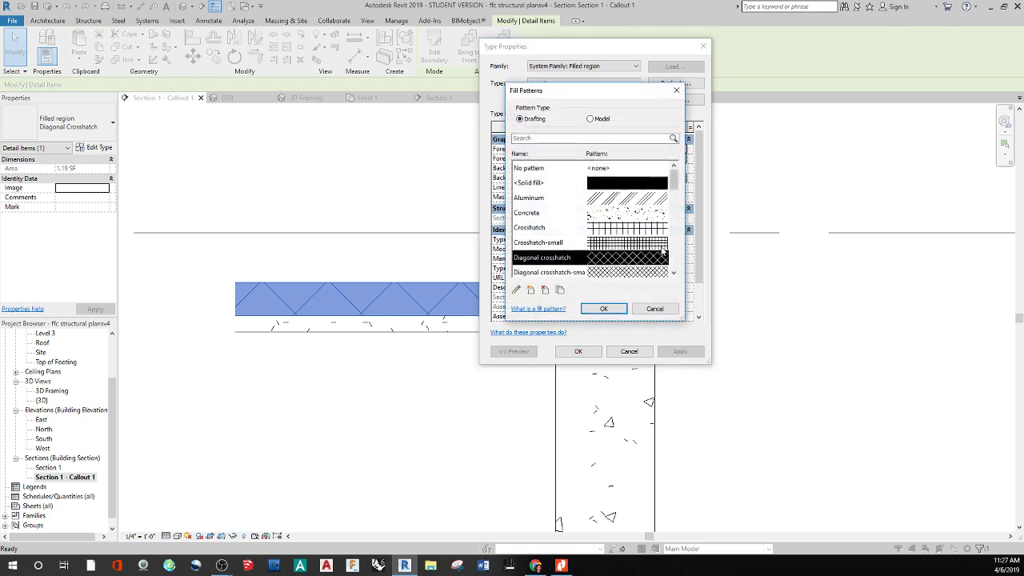
pyautogui.click(530, 292)
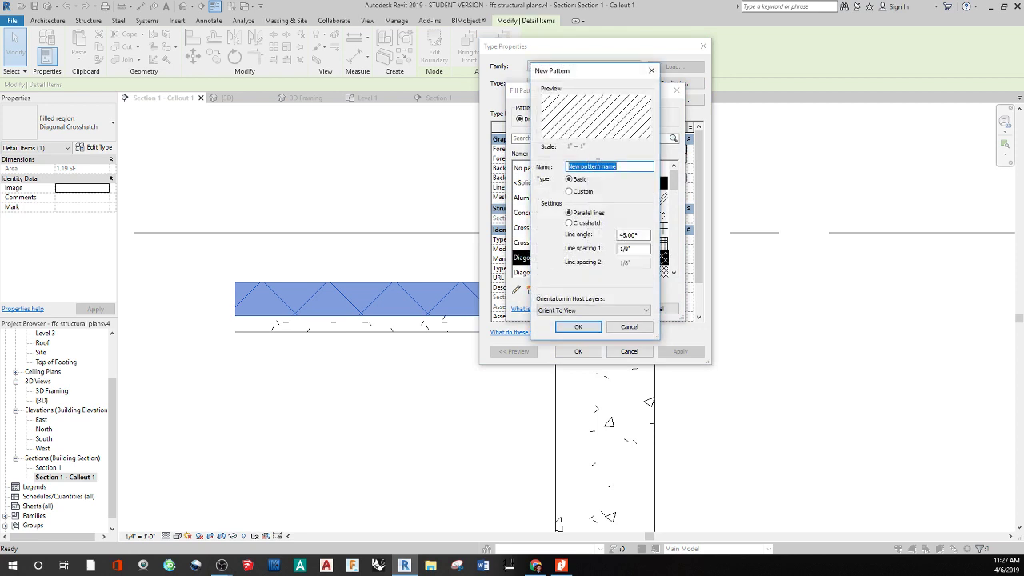
pyautogui.click(569, 192)
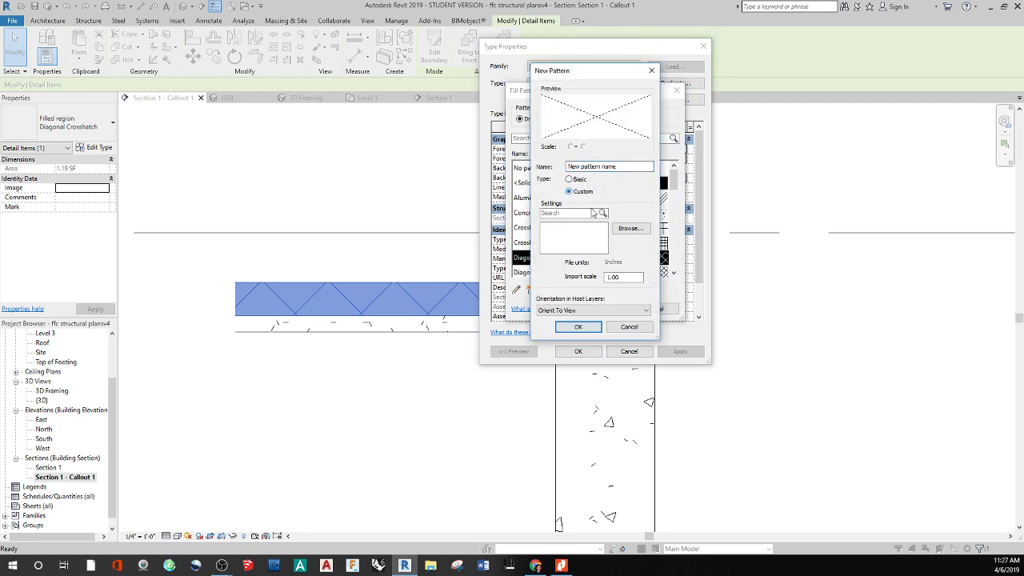
pyautogui.click(628, 228)
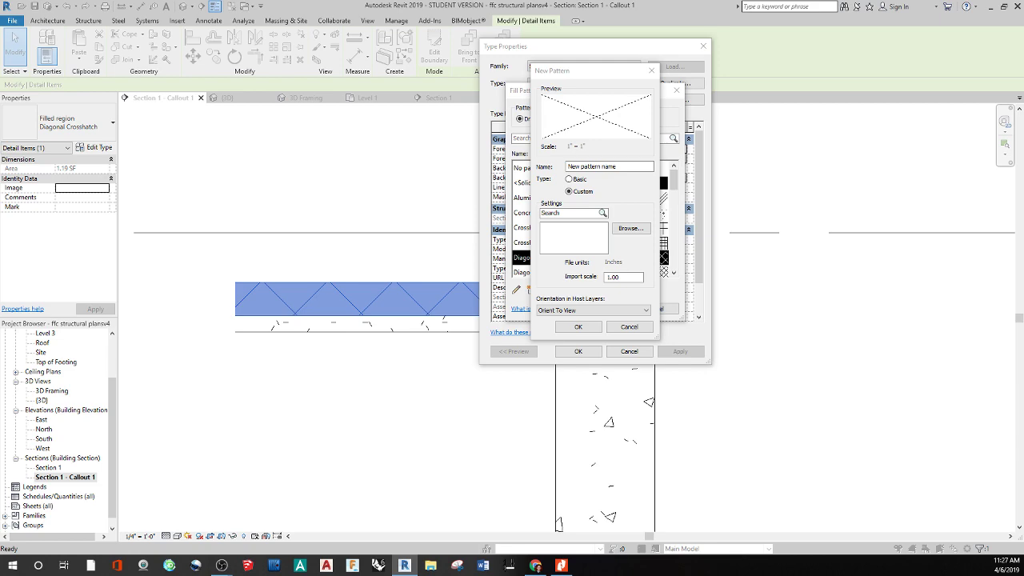
pyautogui.click(630, 228)
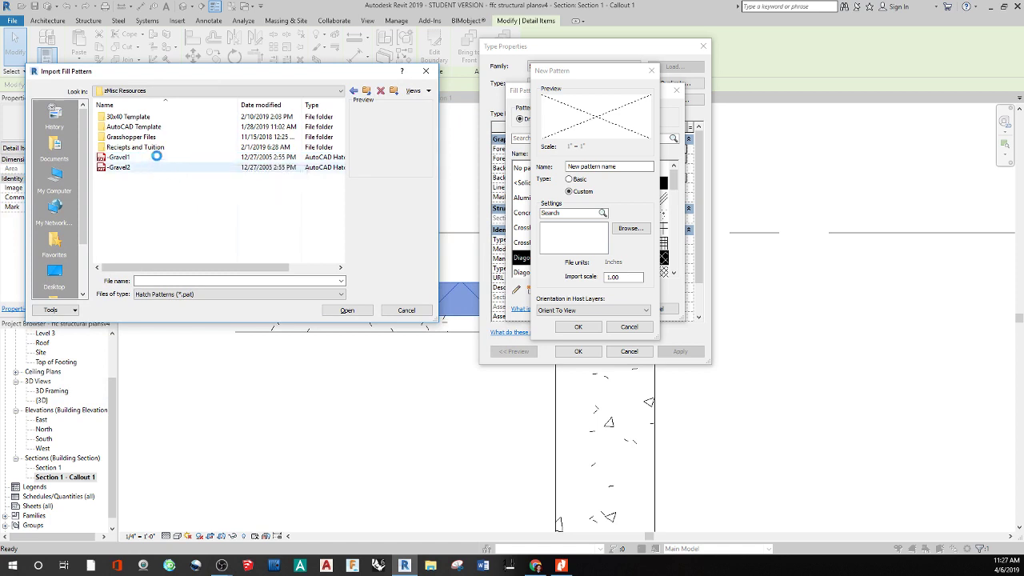
pyautogui.click(116, 168)
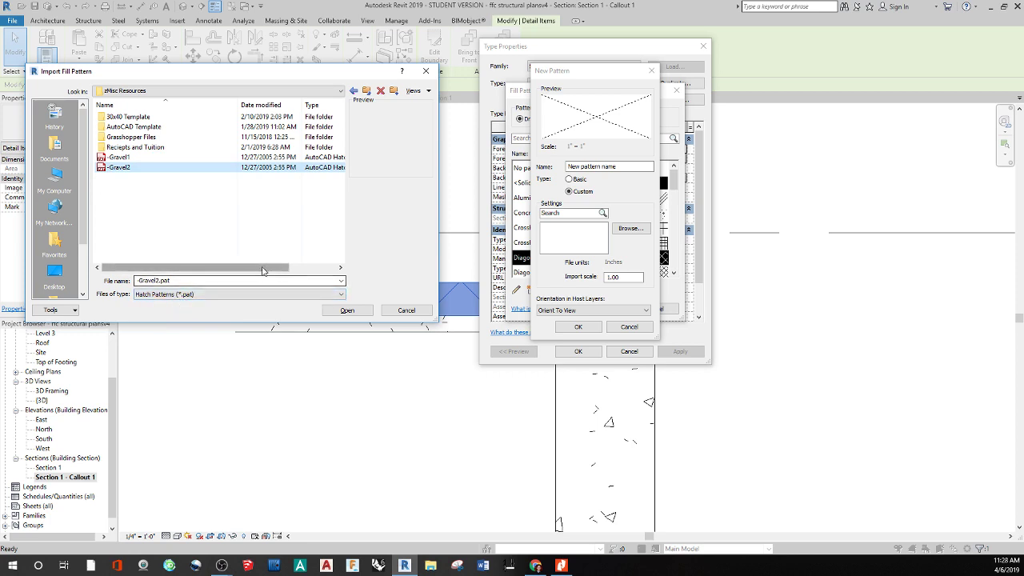
pyautogui.click(347, 310)
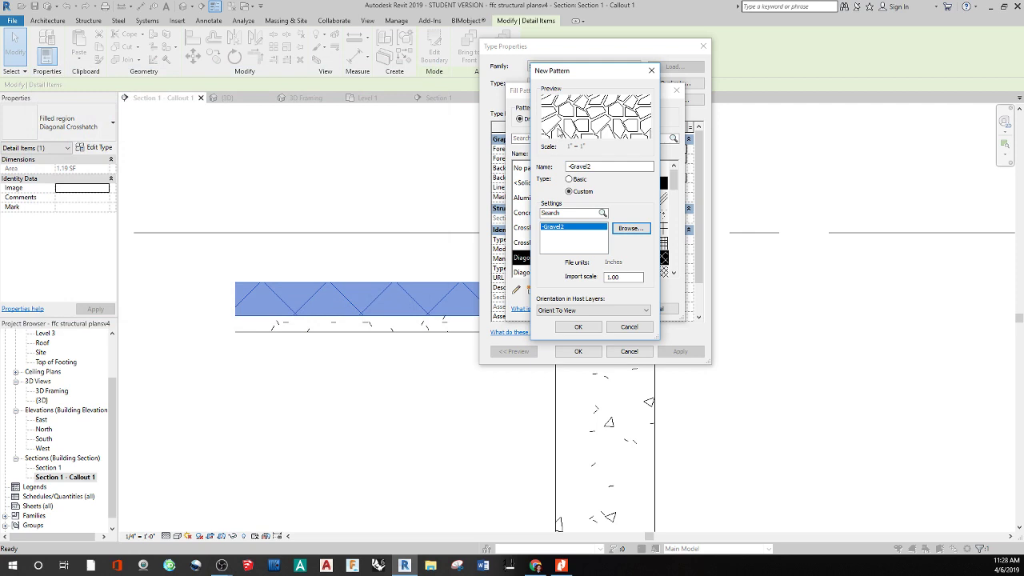
# - Set the -Gravel2 pattern's import scale to .5 and apply it as the gravel type's foreground fill
pyautogui.click(622, 277)
pyautogui.moveTo(617, 278); pyautogui.dragTo(599, 279)
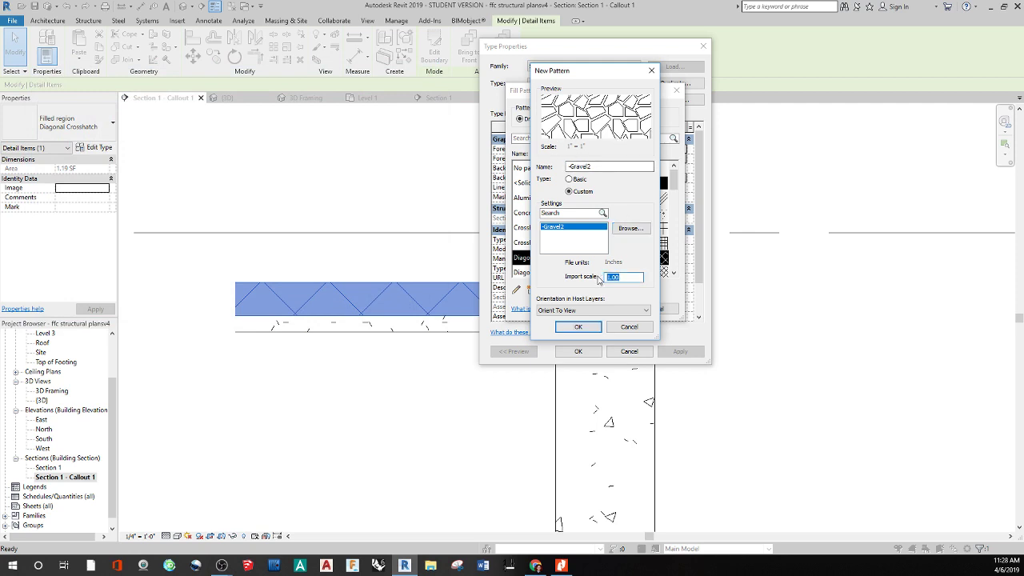
pyautogui.write('.5')
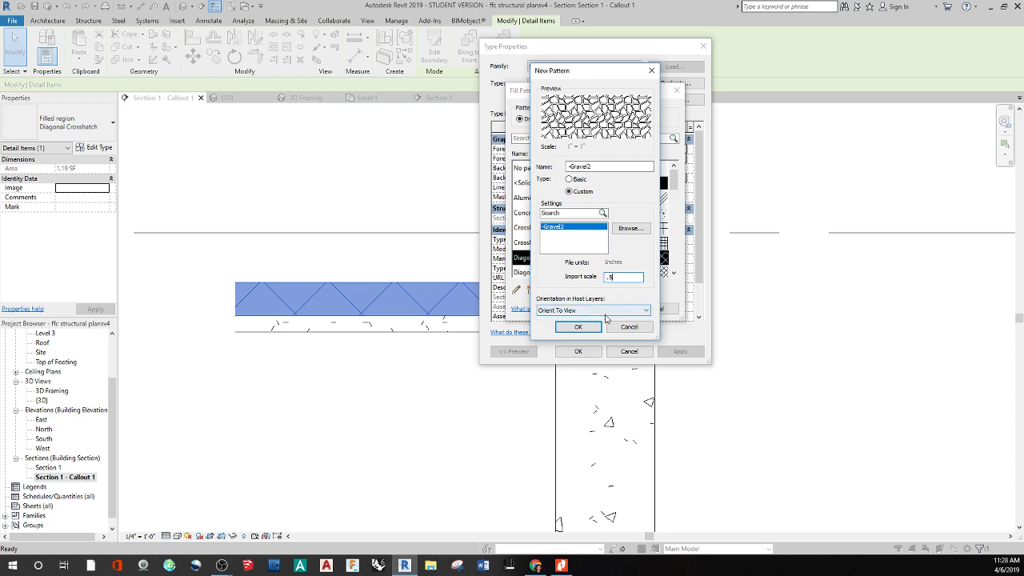
pyautogui.click(581, 328)
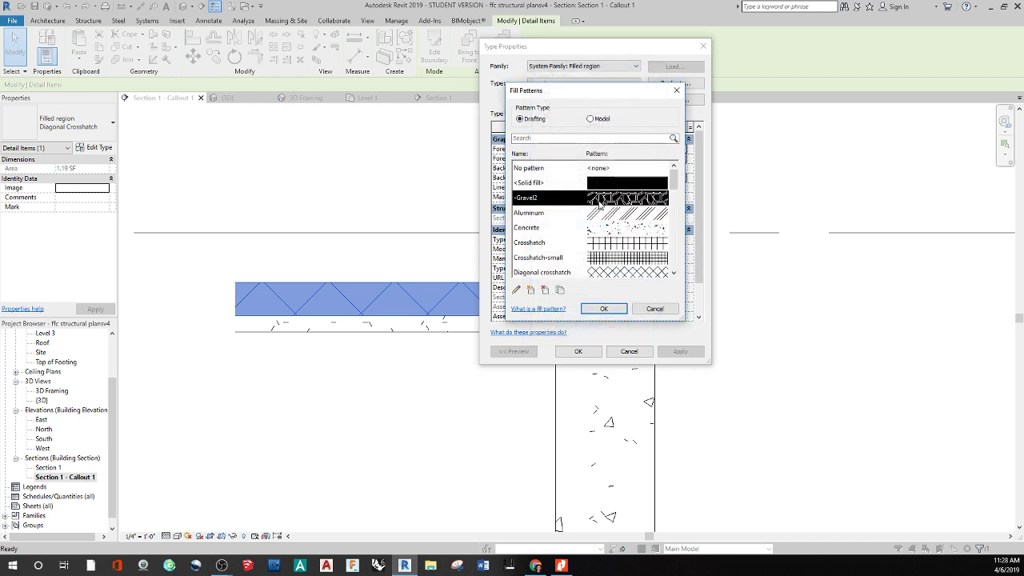
pyautogui.click(603, 309)
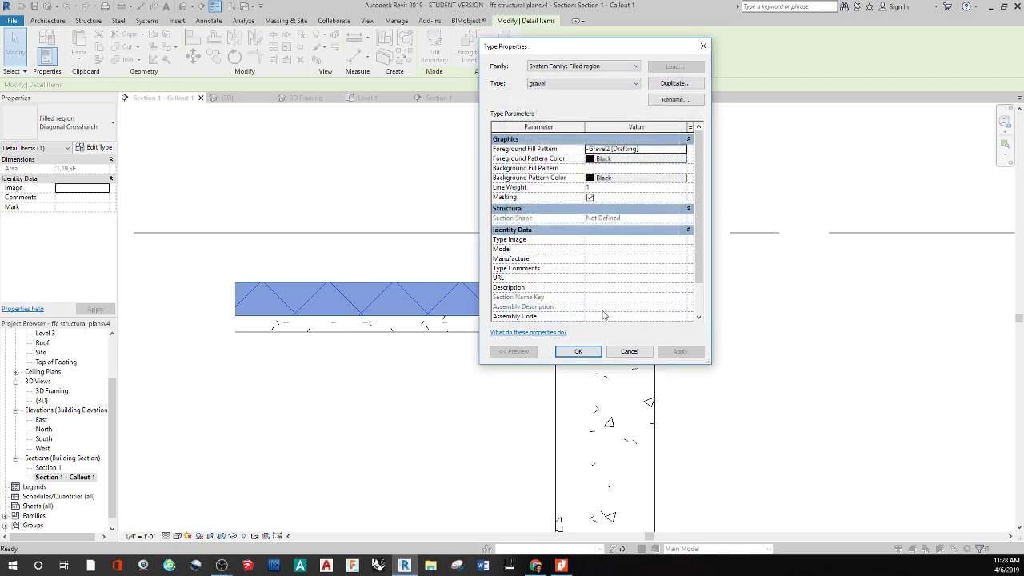
pyautogui.click(580, 352)
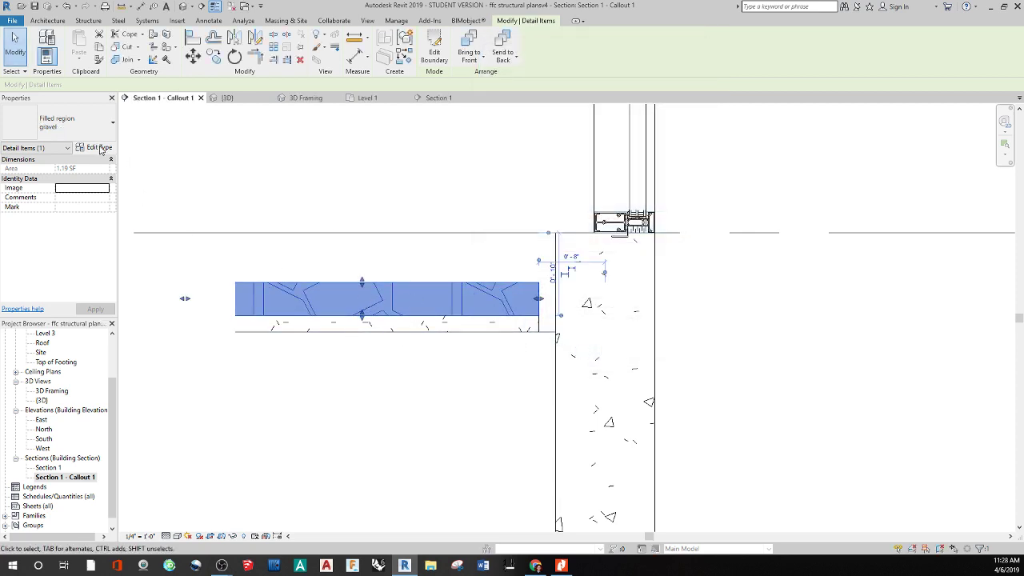
# - Create another custom foreground drafting pattern for the gravel type, importing the -Gravel2 hatch pattern file
pyautogui.click(98, 148)
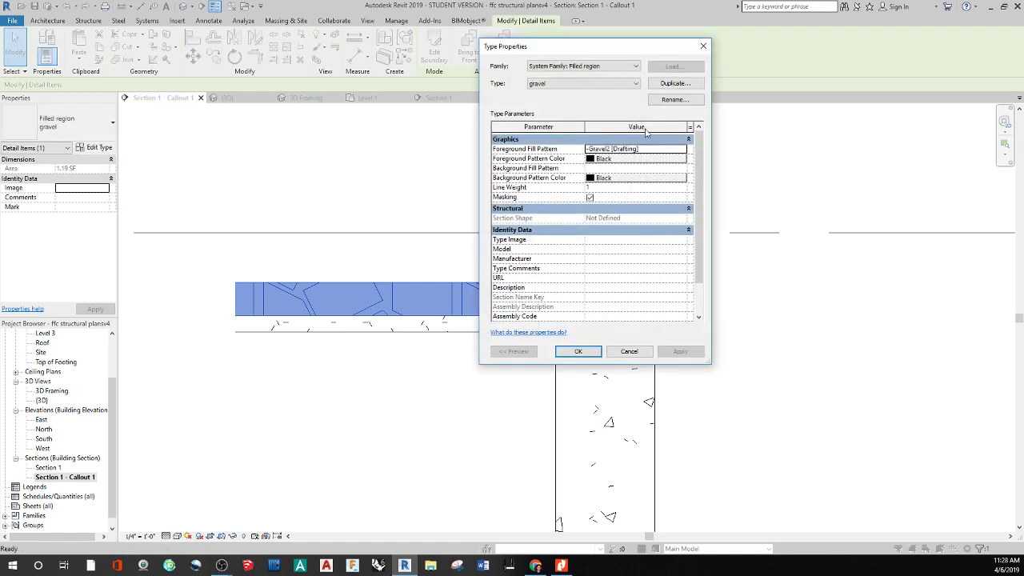
pyautogui.click(634, 139)
pyautogui.click(634, 140)
pyautogui.click(683, 149)
pyautogui.click(683, 149)
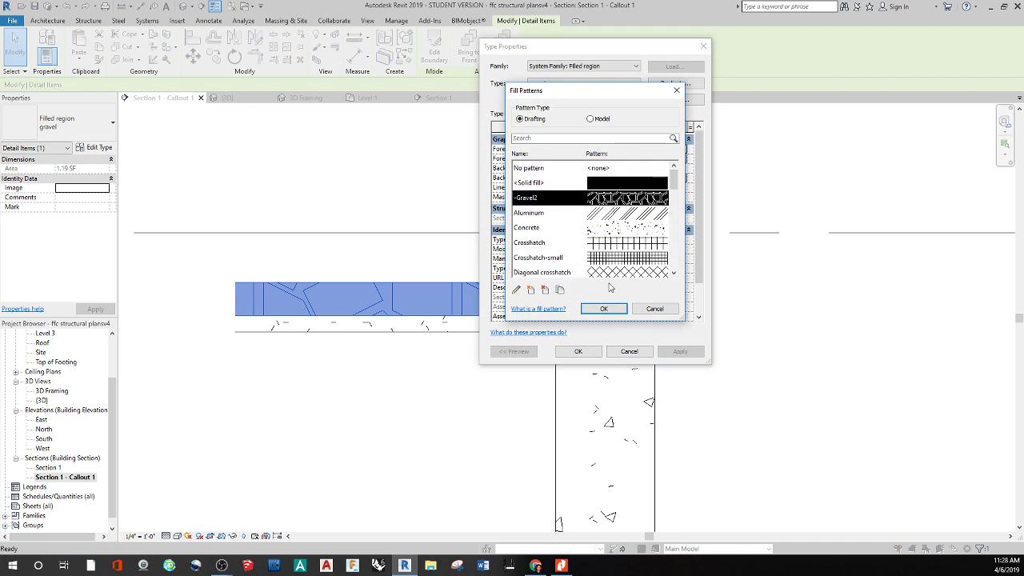
pyautogui.click(530, 290)
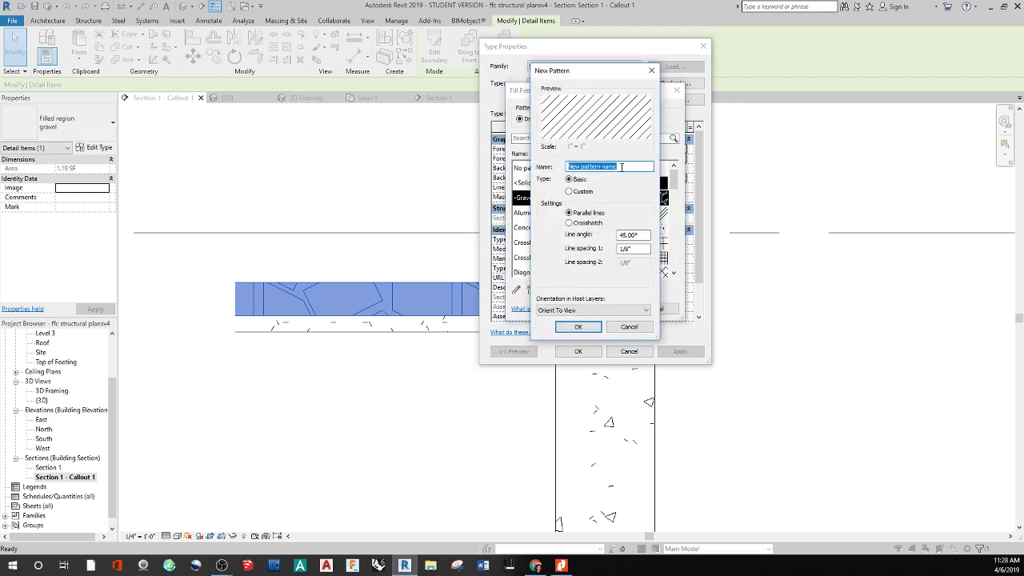
pyautogui.click(568, 191)
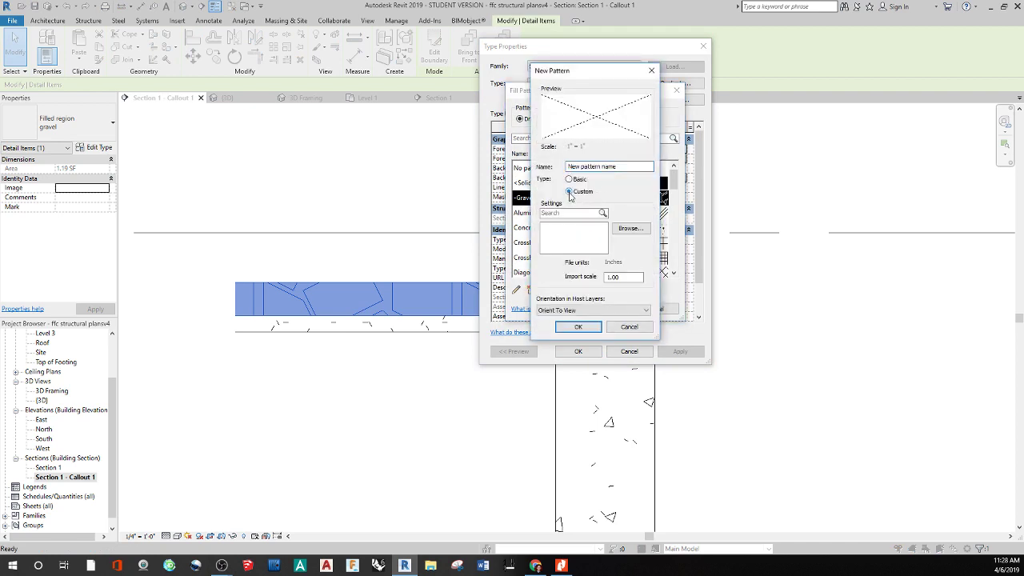
pyautogui.click(631, 228)
pyautogui.click(198, 170)
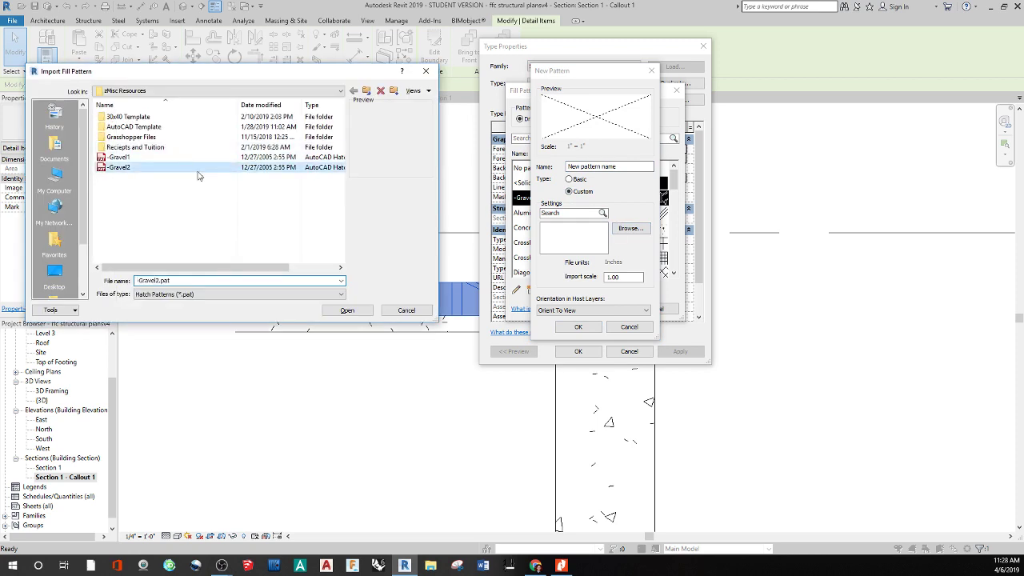
pyautogui.click(347, 310)
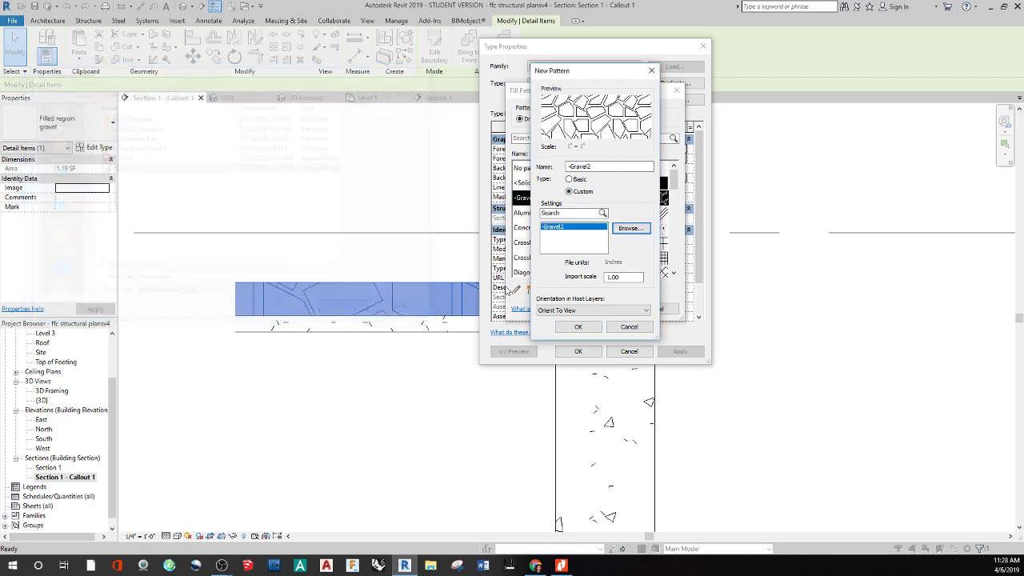
# - Name the pattern -Gravel.1 with an import scale of .1 and apply it as the gravel type's foreground fill
pyautogui.click(590, 166)
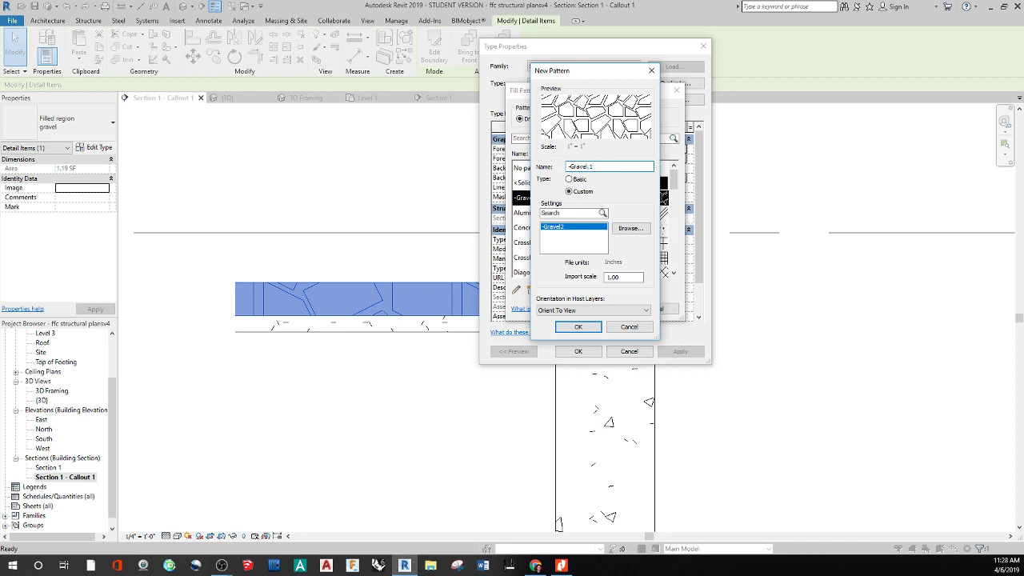
pyautogui.moveTo(631, 277); pyautogui.dragTo(606, 277)
pyautogui.write('.1')
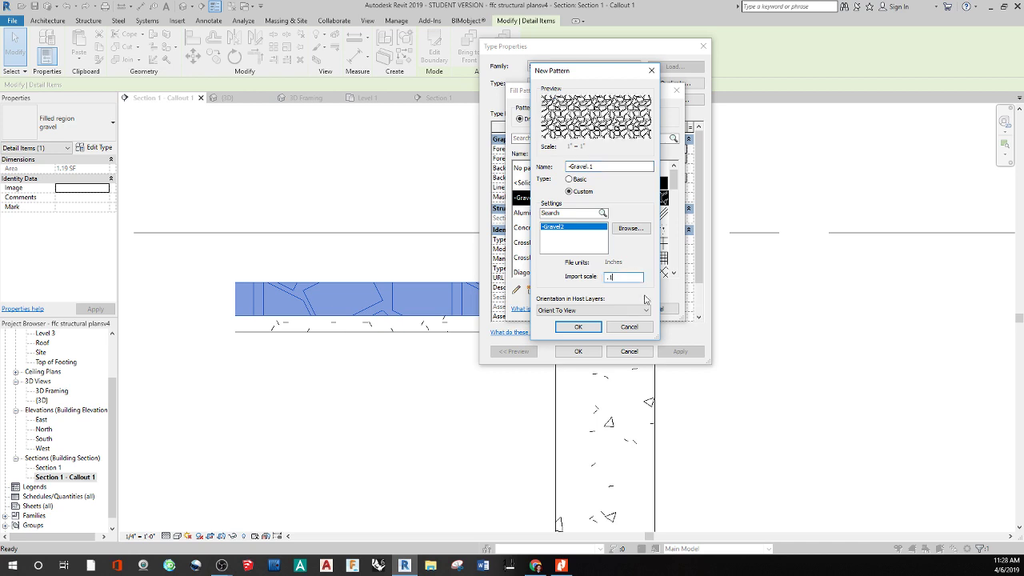
pyautogui.click(576, 326)
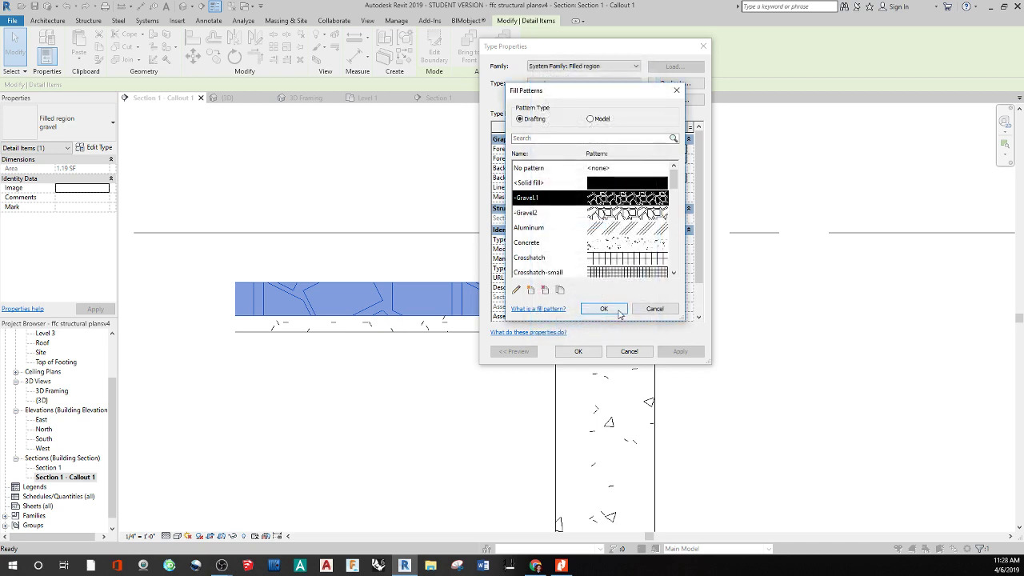
pyautogui.click(604, 309)
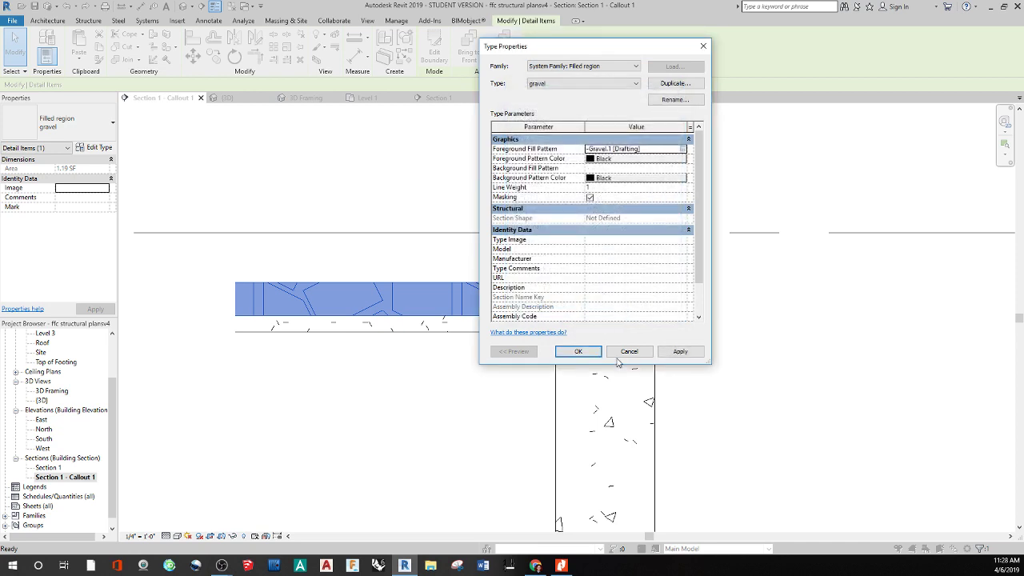
pyautogui.click(680, 351)
pyautogui.click(578, 351)
pyautogui.click(434, 420)
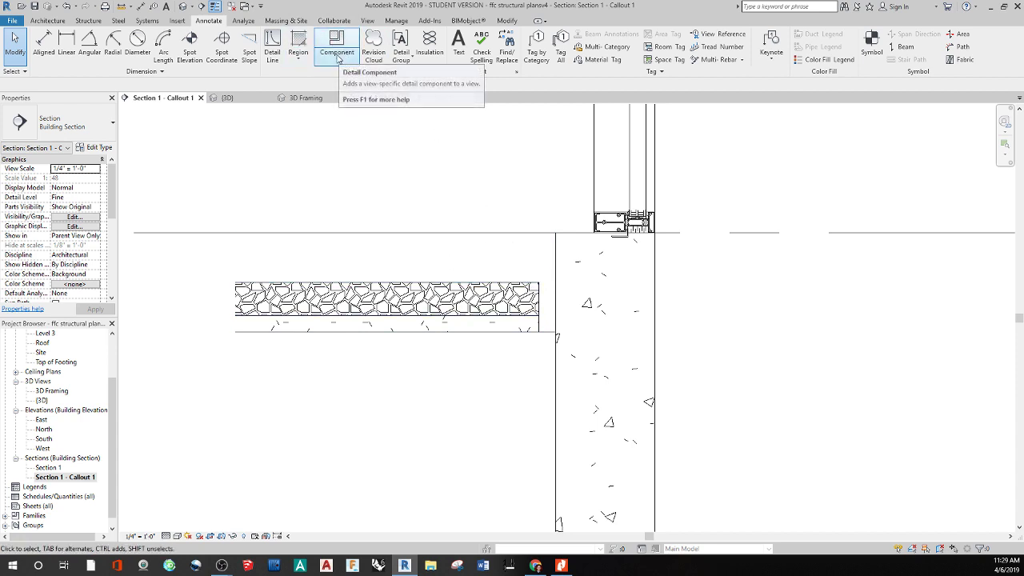
# - Draw a rectangular filled region about 6" deep on top of the gravel layer, reaching up to the Level 1 line
pyautogui.click(298, 44)
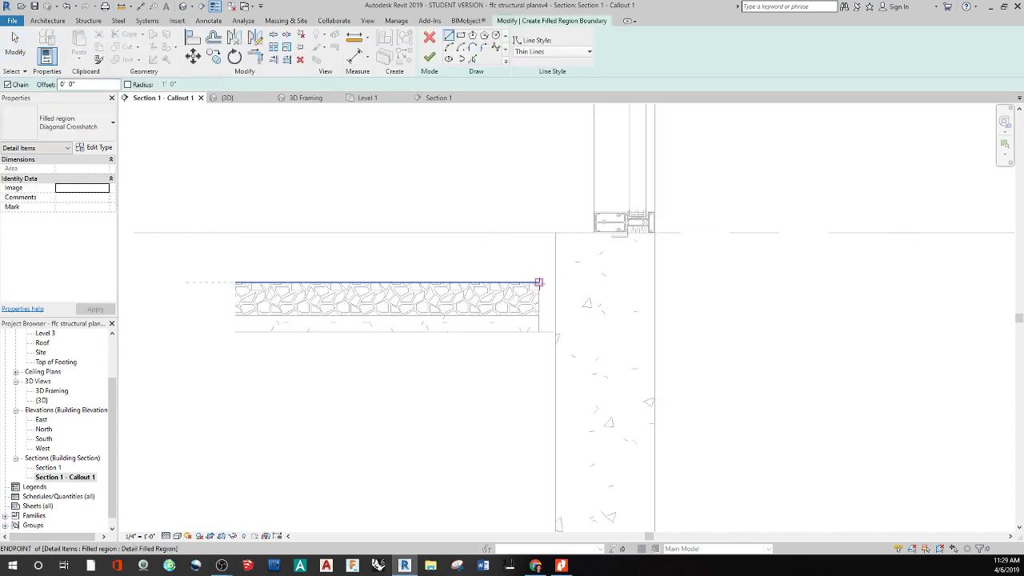
pyautogui.click(540, 283)
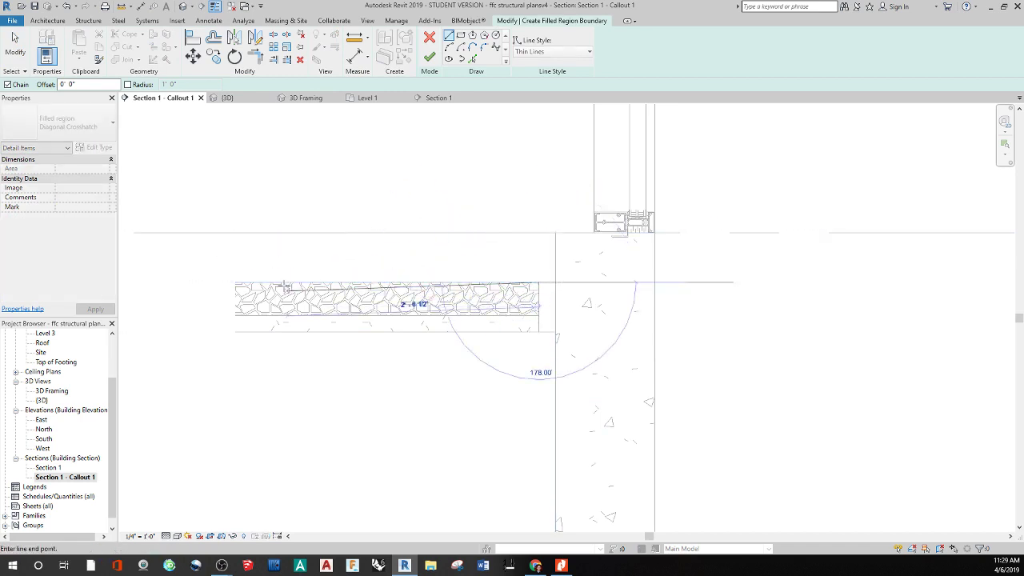
pyautogui.click(226, 282)
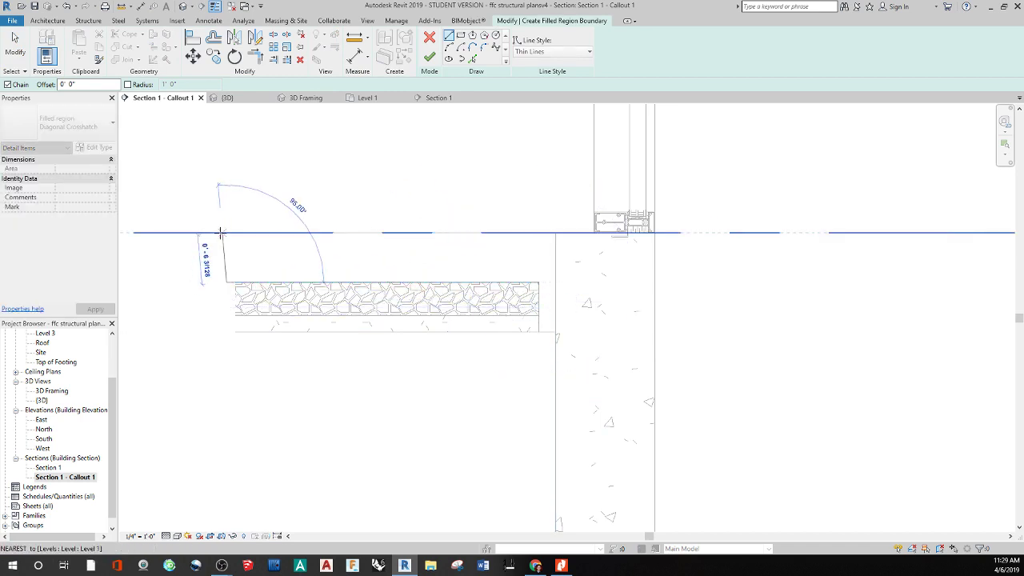
pyautogui.click(226, 232)
pyautogui.click(538, 232)
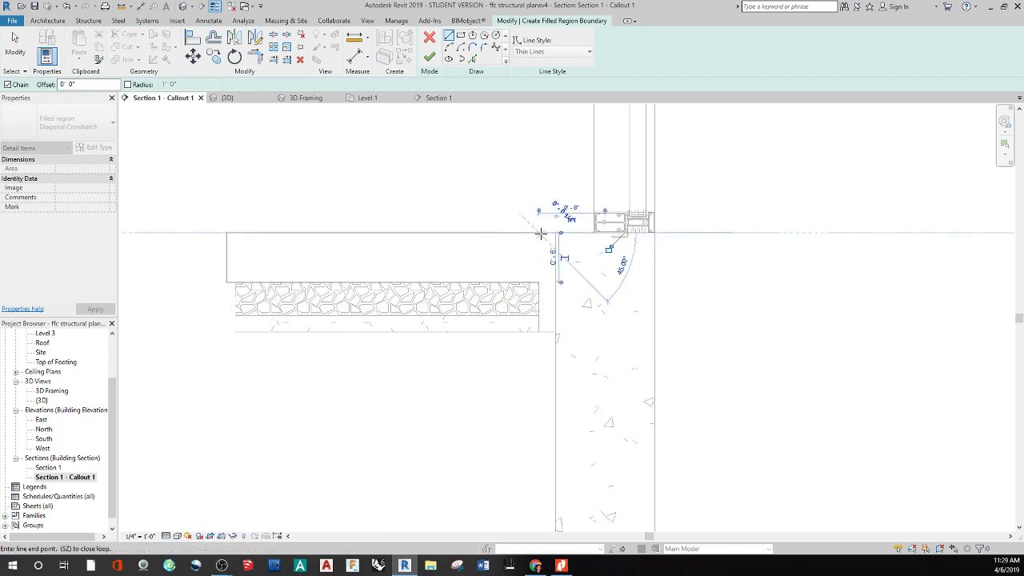
pyautogui.click(538, 281)
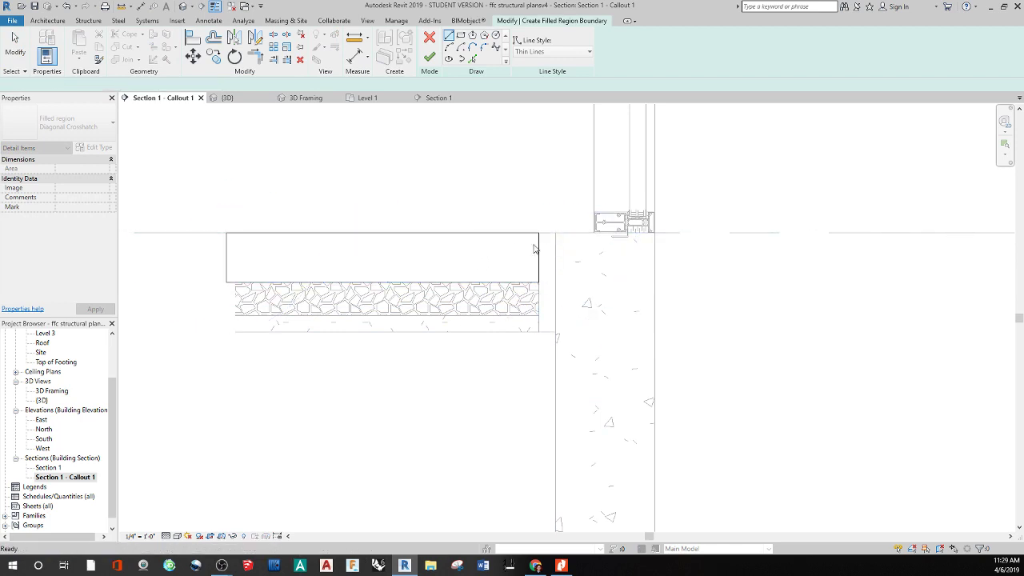
pyautogui.press('Escape')
pyautogui.click(429, 57)
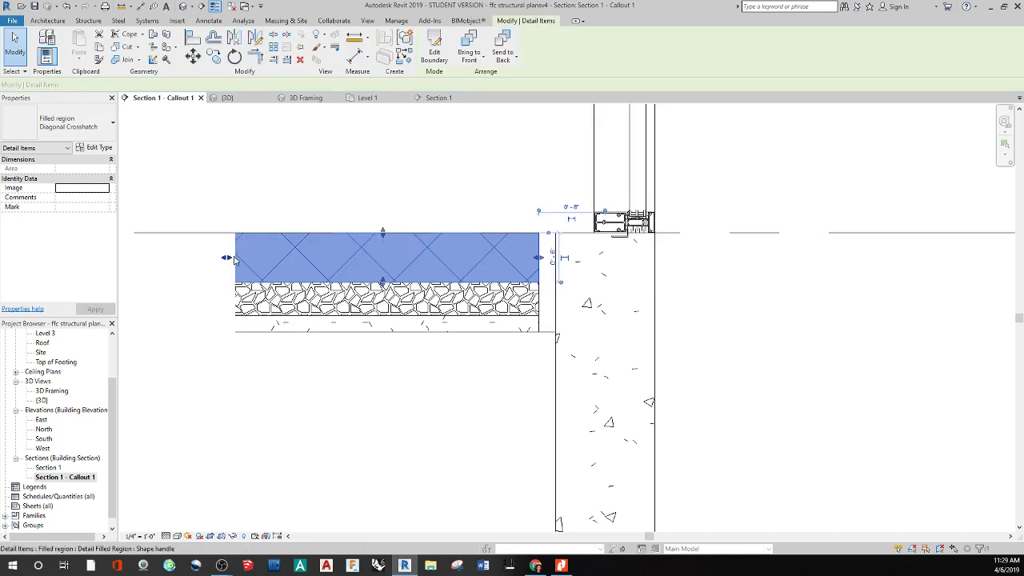
# - Duplicate the new region's Diagonal Crosshatch type as conc
pyautogui.click(86, 130)
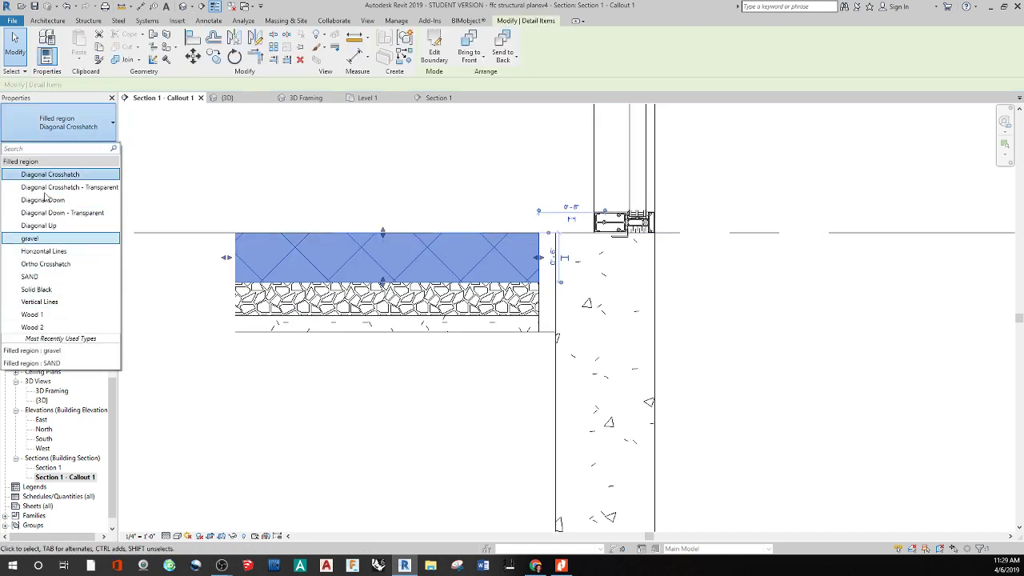
pyautogui.click(79, 173)
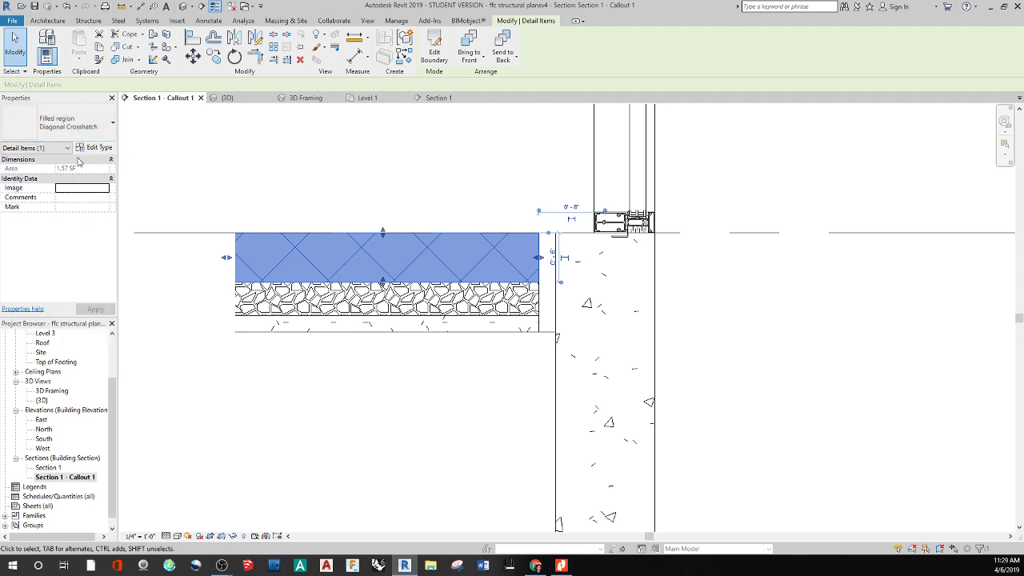
pyautogui.click(98, 148)
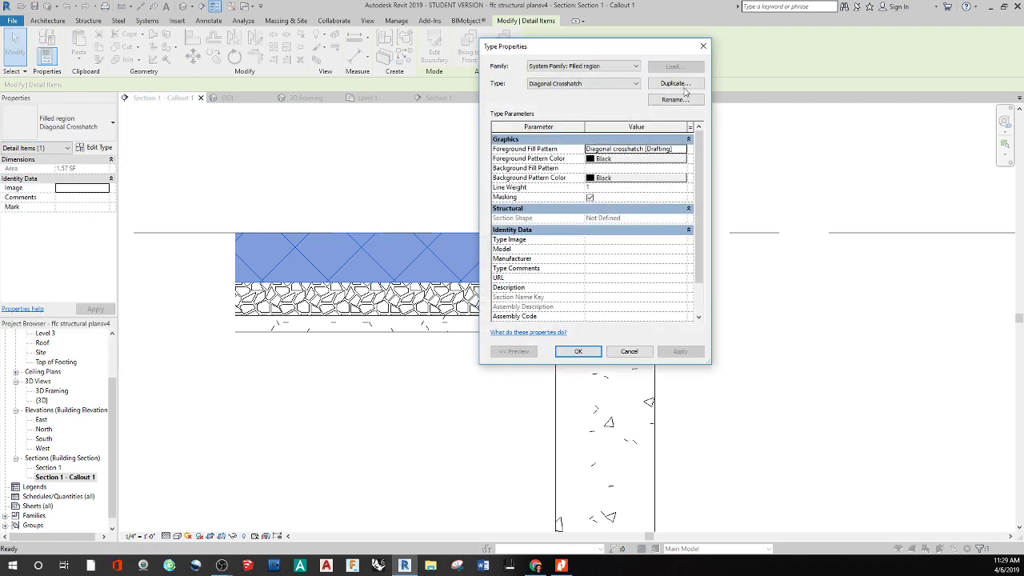
pyautogui.click(680, 85)
pyautogui.write('conc')
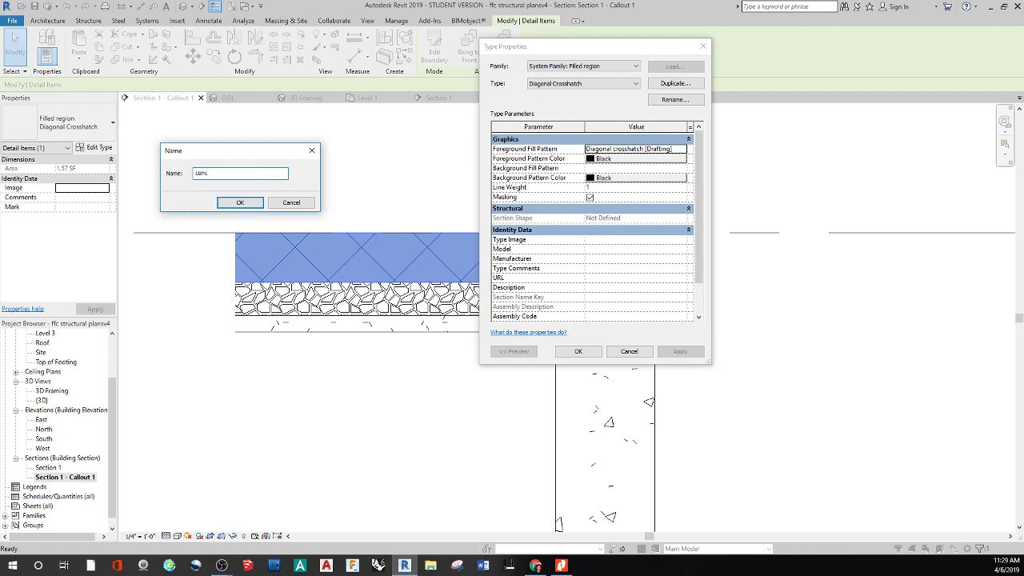
pyautogui.press('Return')
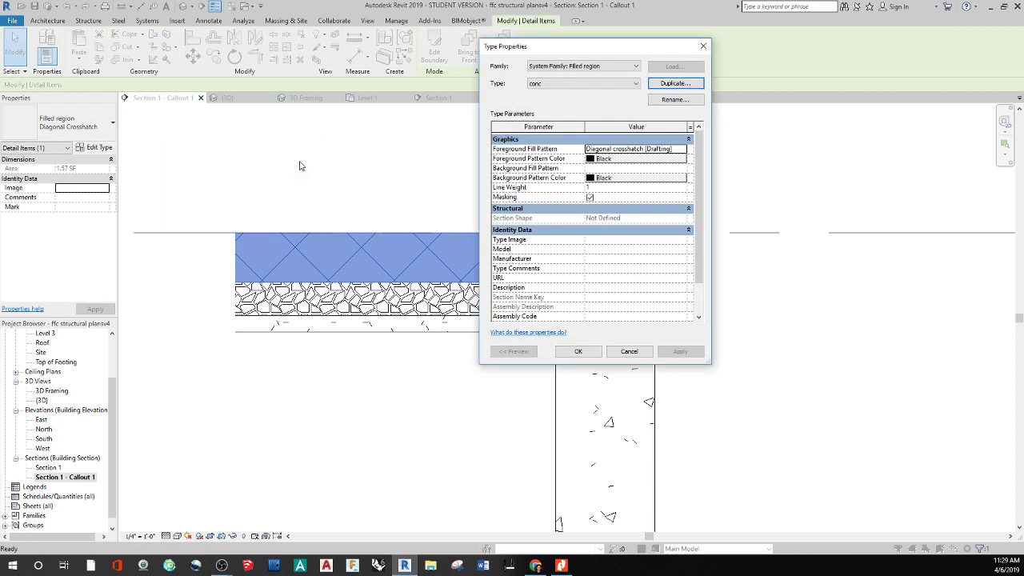
# - Set the conc type's foreground fill to the Concrete drafting pattern and apply it to the region above the gravel
pyautogui.click(668, 149)
pyautogui.click(682, 149)
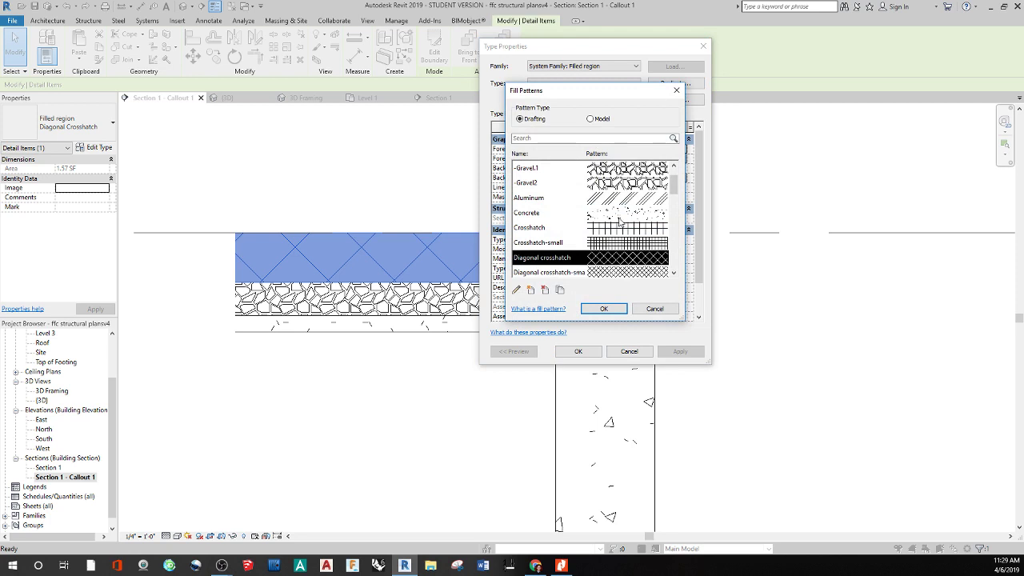
pyautogui.click(620, 222)
pyautogui.click(604, 307)
pyautogui.click(580, 352)
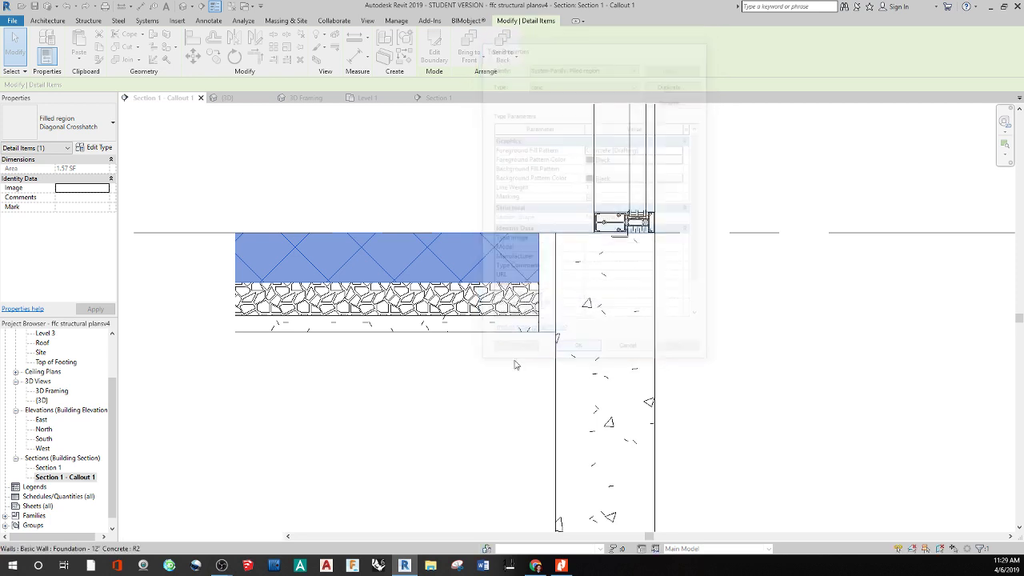
pyautogui.click(464, 355)
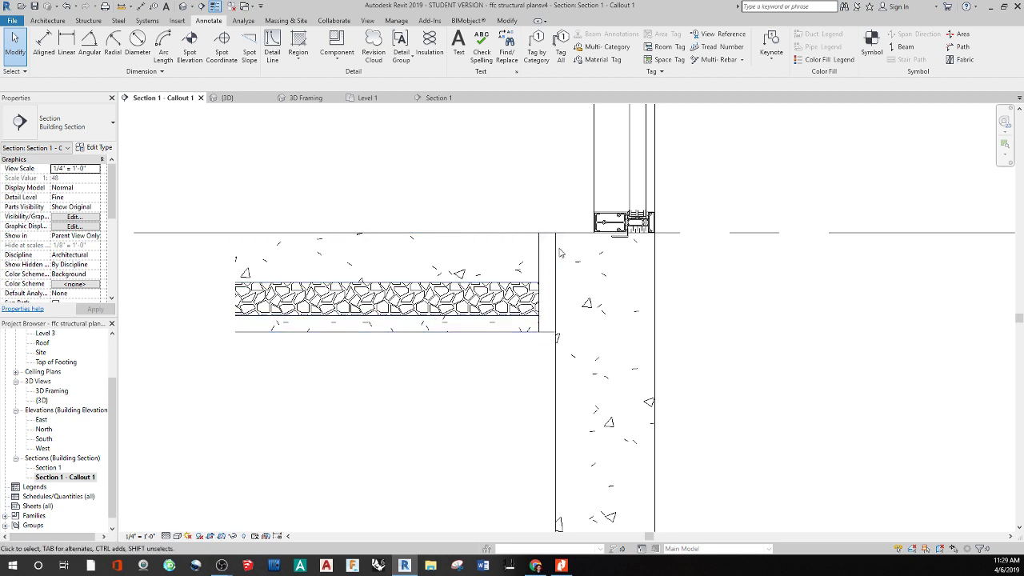
# - Start the batt Insulation tool for the gap beside the foundation wall and save the project
pyautogui.scroll(-3, 598, 305)
pyautogui.moveTo(610, 402); pyautogui.dragTo(606, 319, button='middle')
pyautogui.scroll(3, 560, 311)
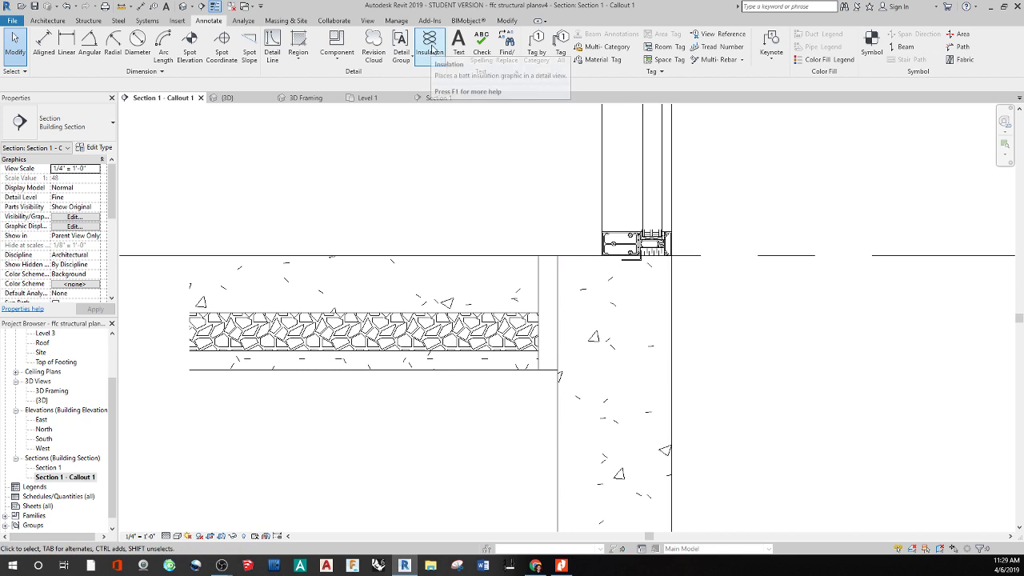
pyautogui.click(437, 52)
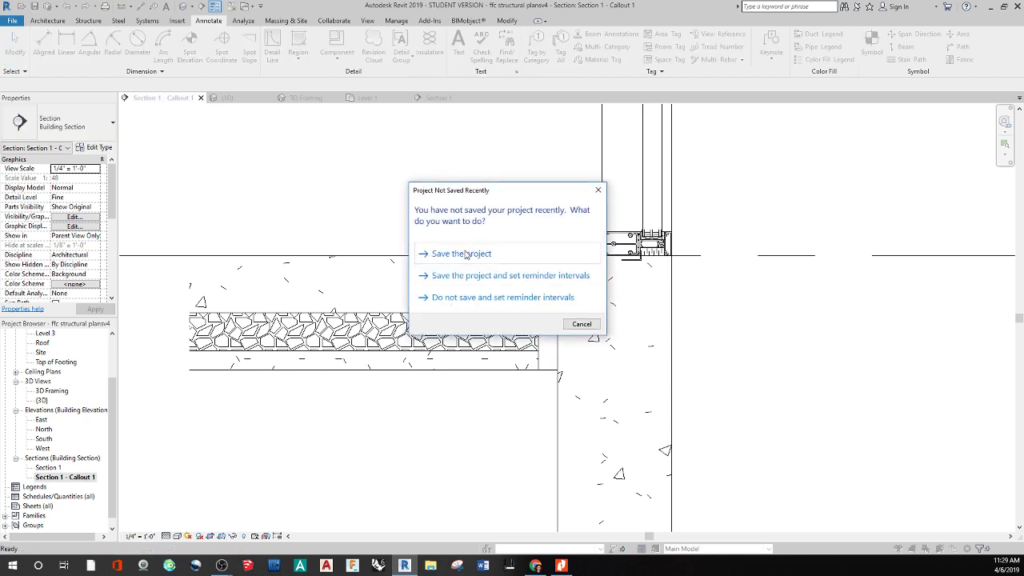
pyautogui.click(464, 253)
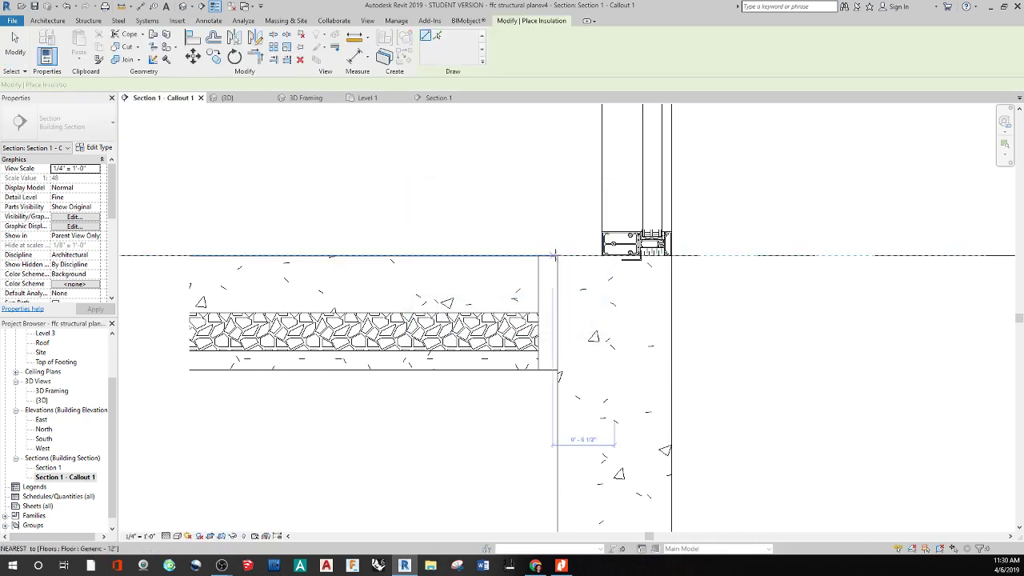
pyautogui.click(548, 256)
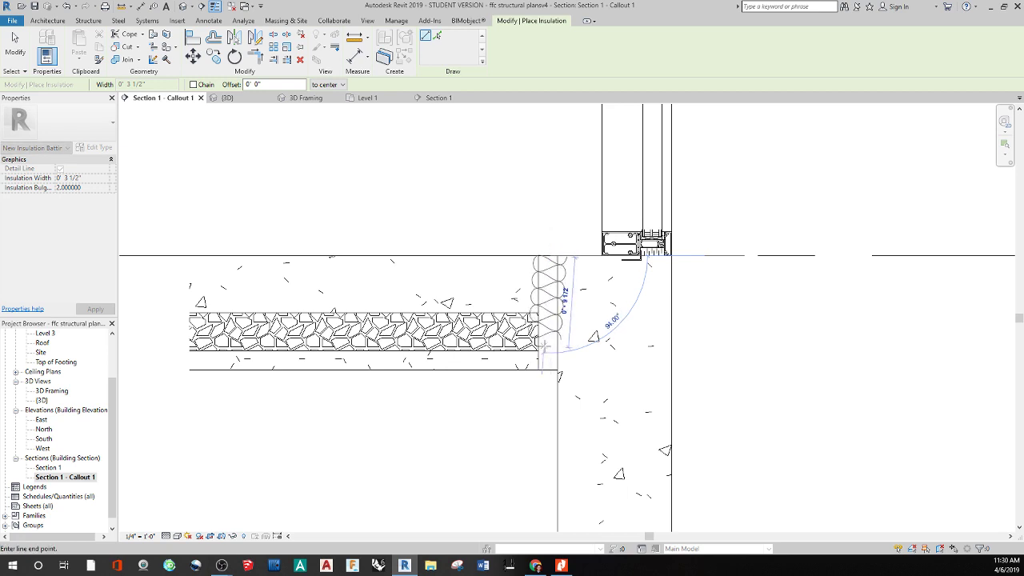
pyautogui.press('Escape')
pyautogui.press('Escape')
pyautogui.press('Escape')
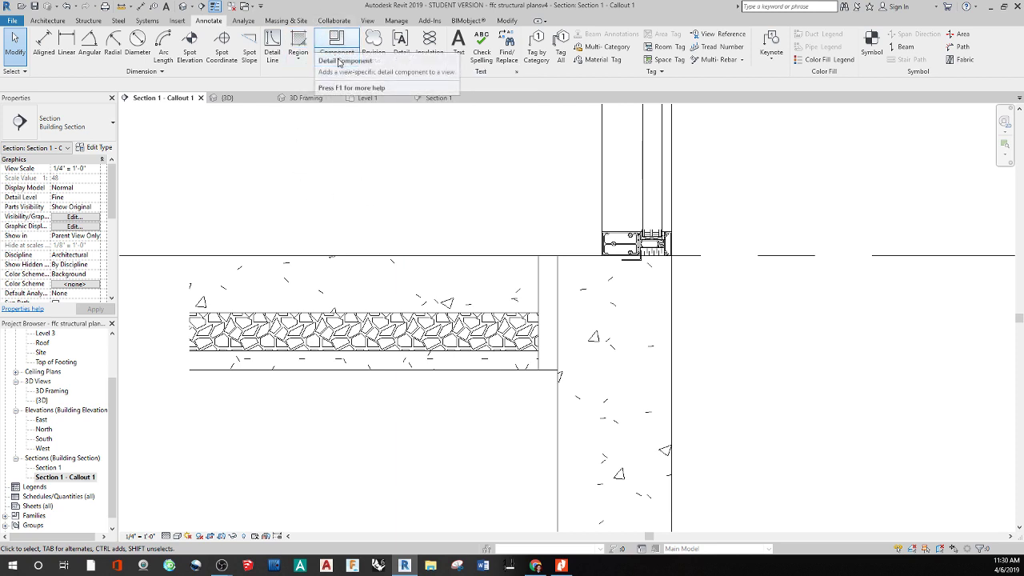
# - Start loading a detail component family and browse to the US Imperial library's Detail Items folder
pyautogui.click(321, 60)
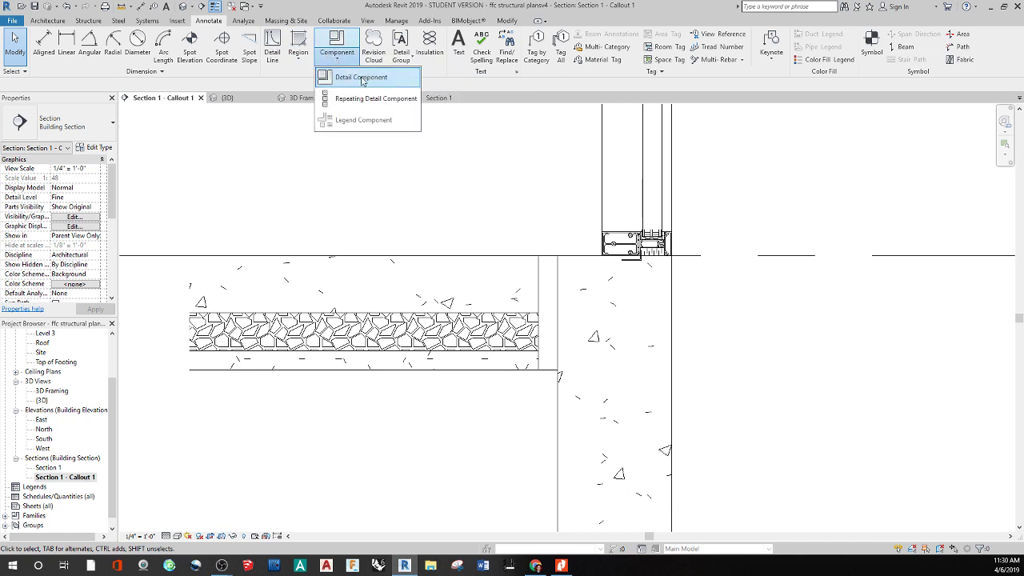
pyautogui.click(362, 77)
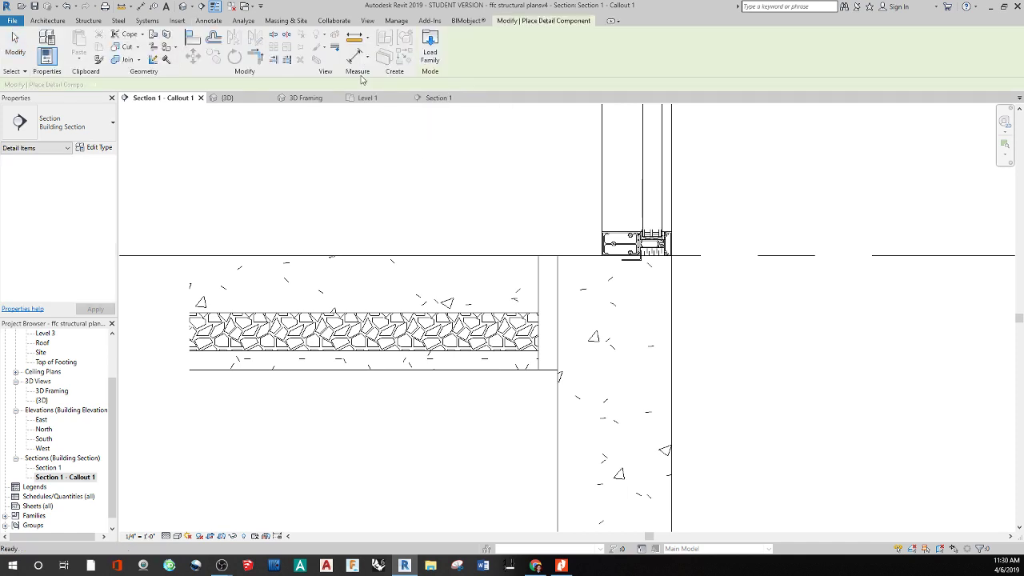
pyautogui.click(425, 46)
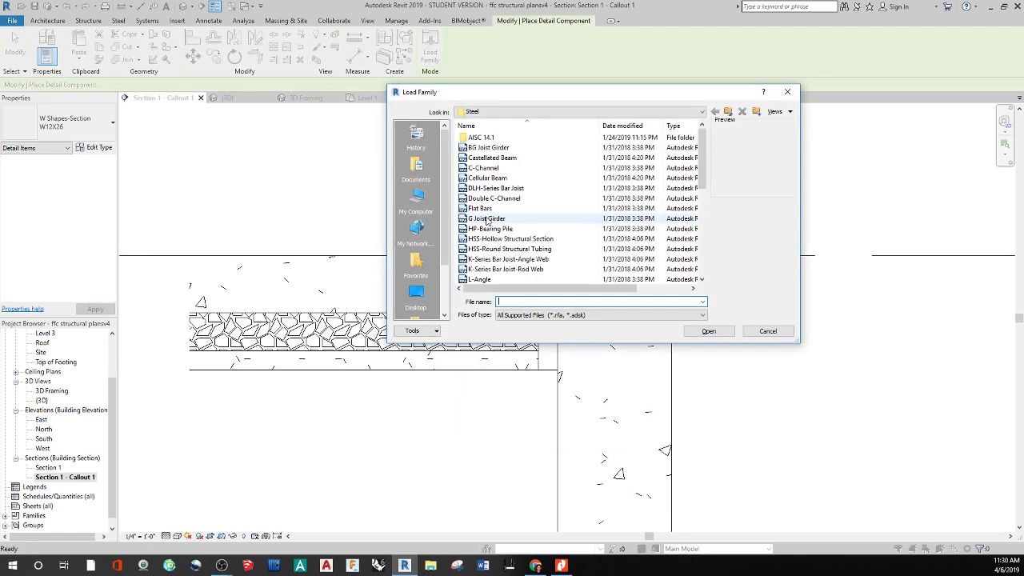
pyautogui.click(727, 112)
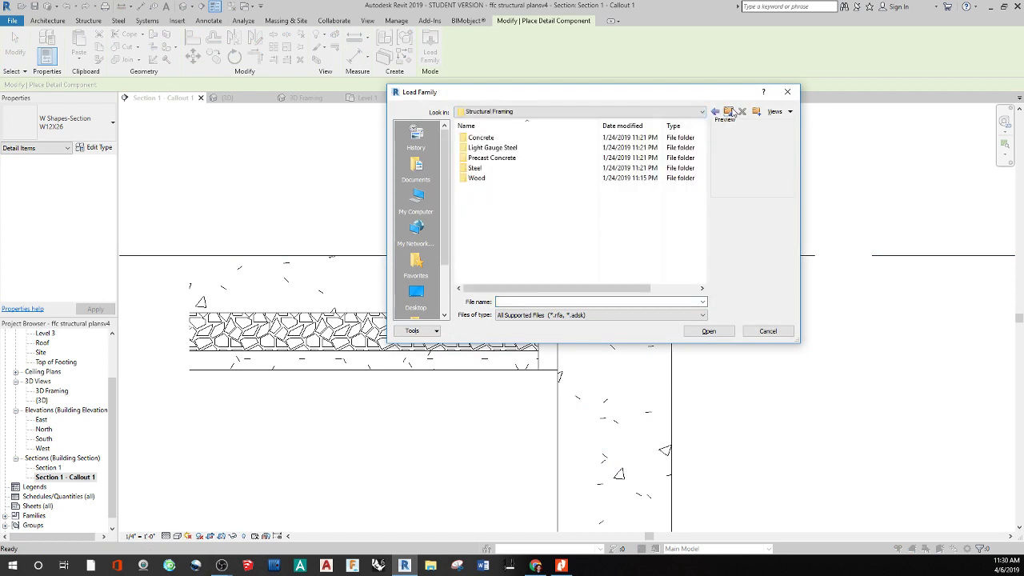
pyautogui.click(728, 111)
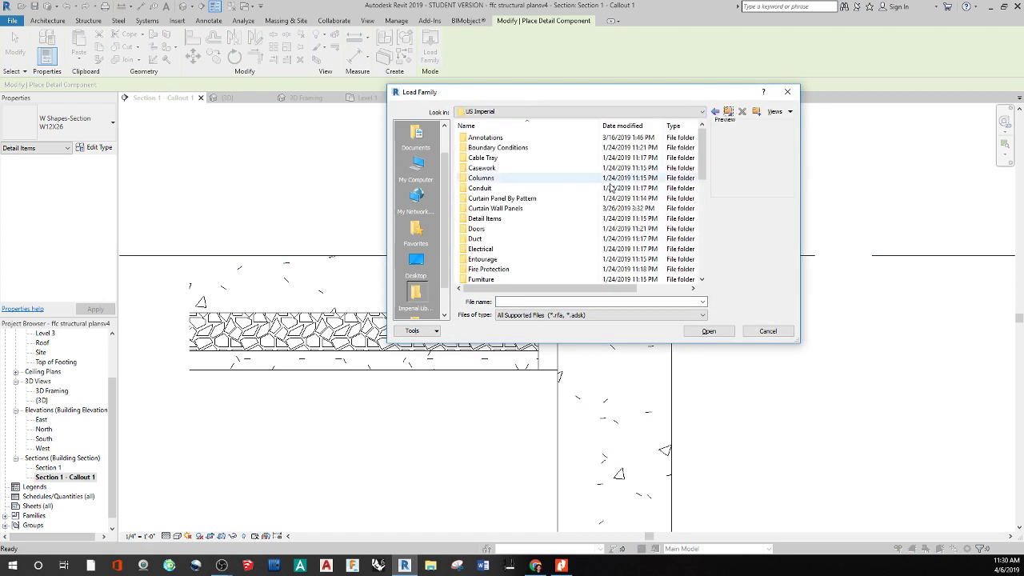
pyautogui.doubleClick(484, 218)
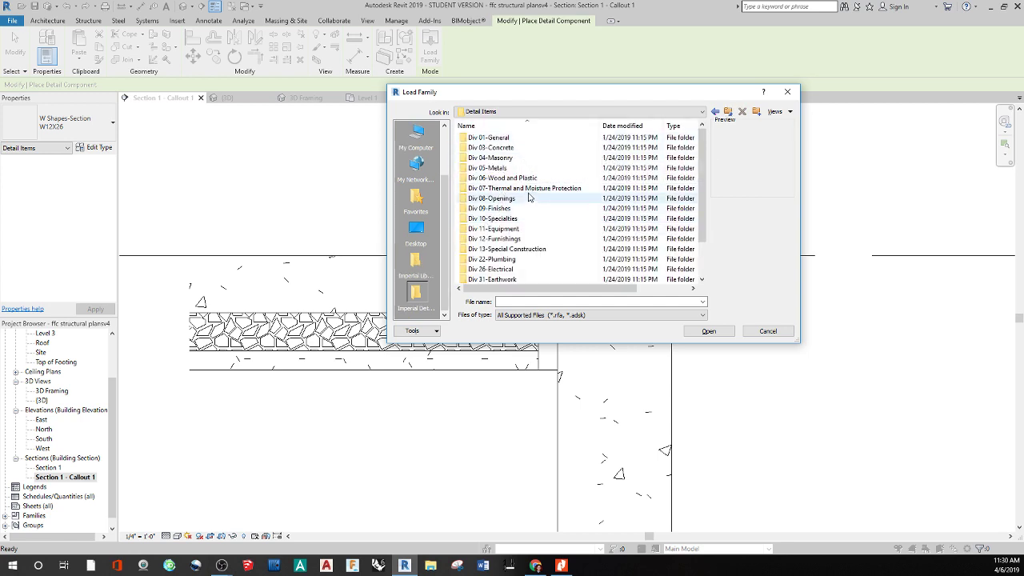
# - Load the Rigid Insulation-Section family from Div 07-Thermal and Moisture Protection, 072100-Thermal Insulation, 072200-Roof and Deck Insulation
pyautogui.click(532, 192)
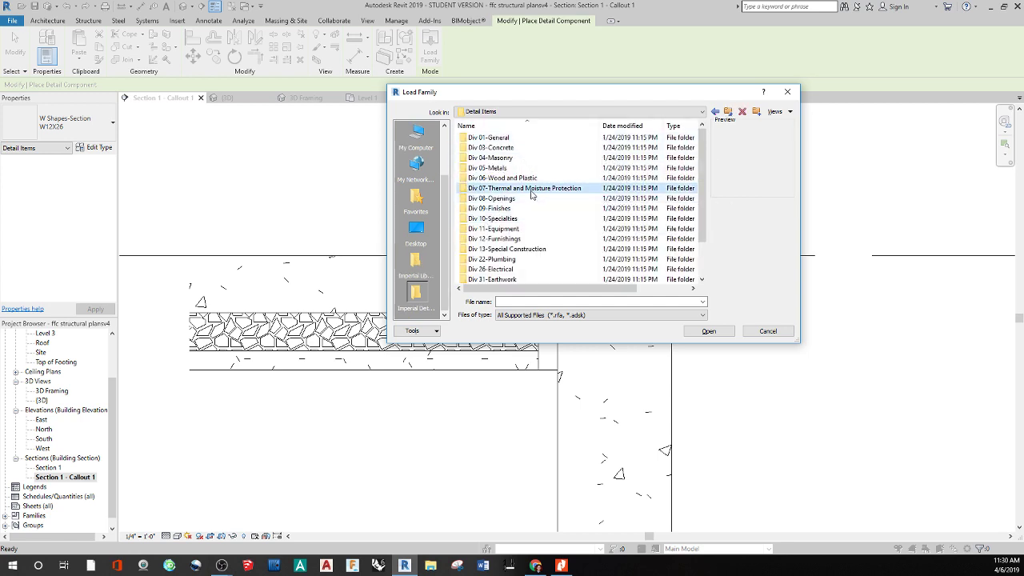
pyautogui.doubleClick(533, 190)
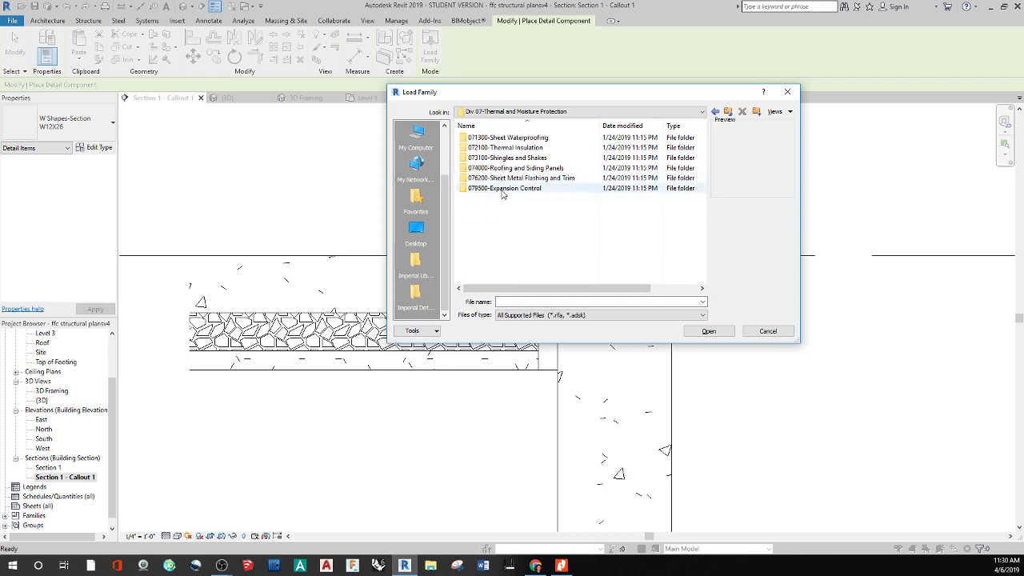
pyautogui.doubleClick(538, 146)
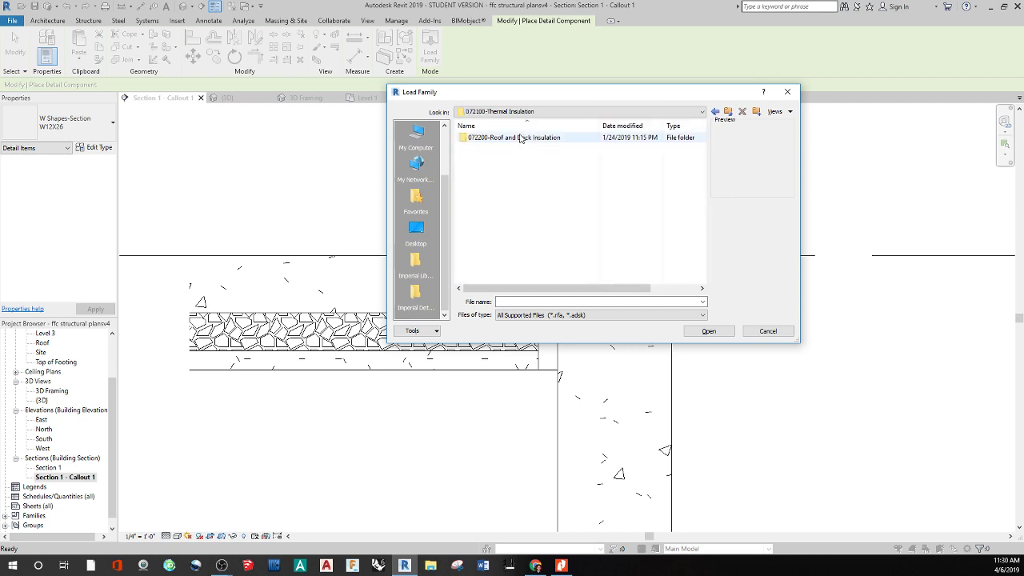
pyautogui.doubleClick(520, 139)
pyautogui.click(507, 149)
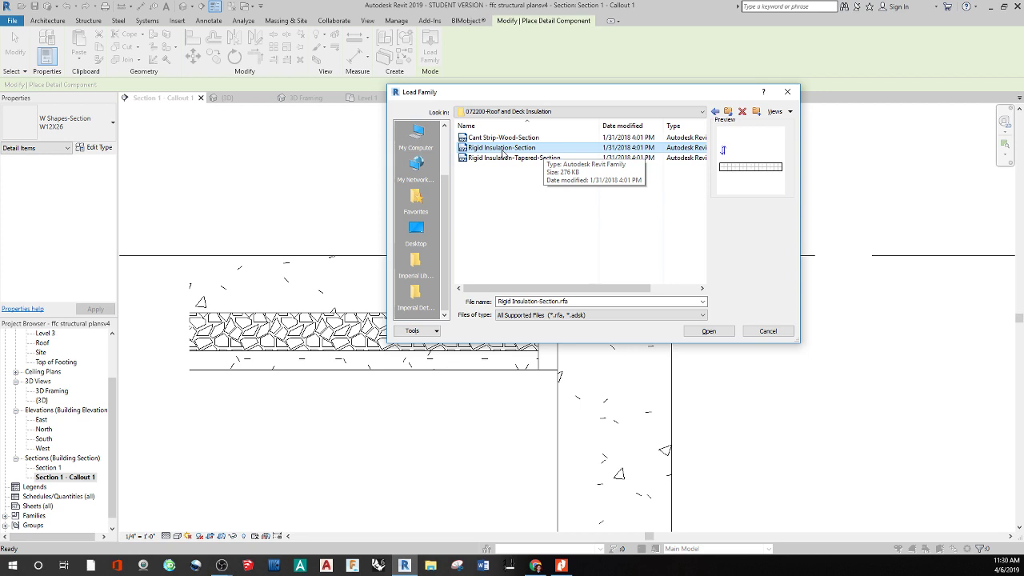
pyautogui.click(708, 331)
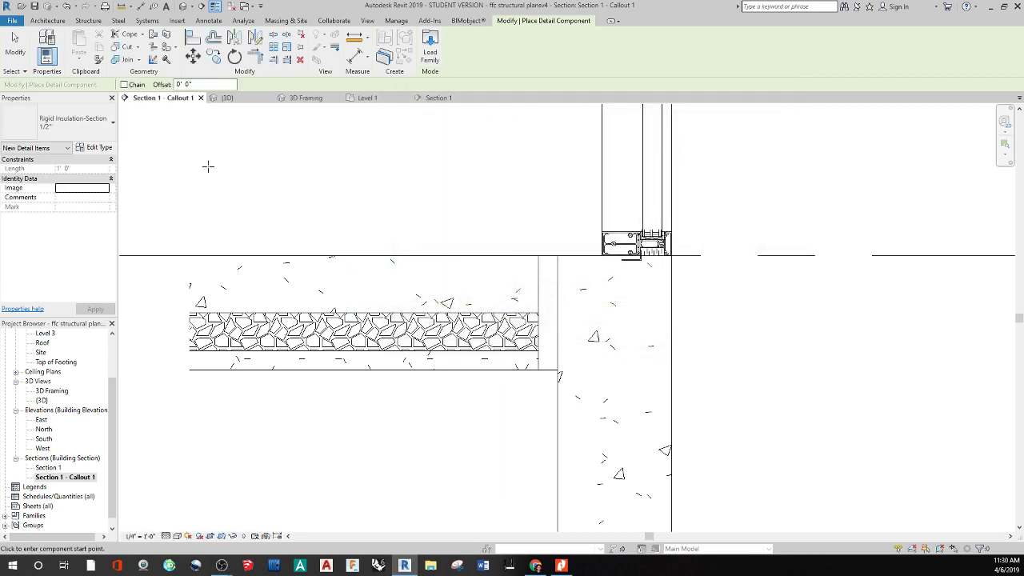
# - Place a vertical 2" Rigid Insulation-Section about 1'-0 1/2" long from the bottom of the gap beside the foundation wall, and select it
pyautogui.click(76, 139)
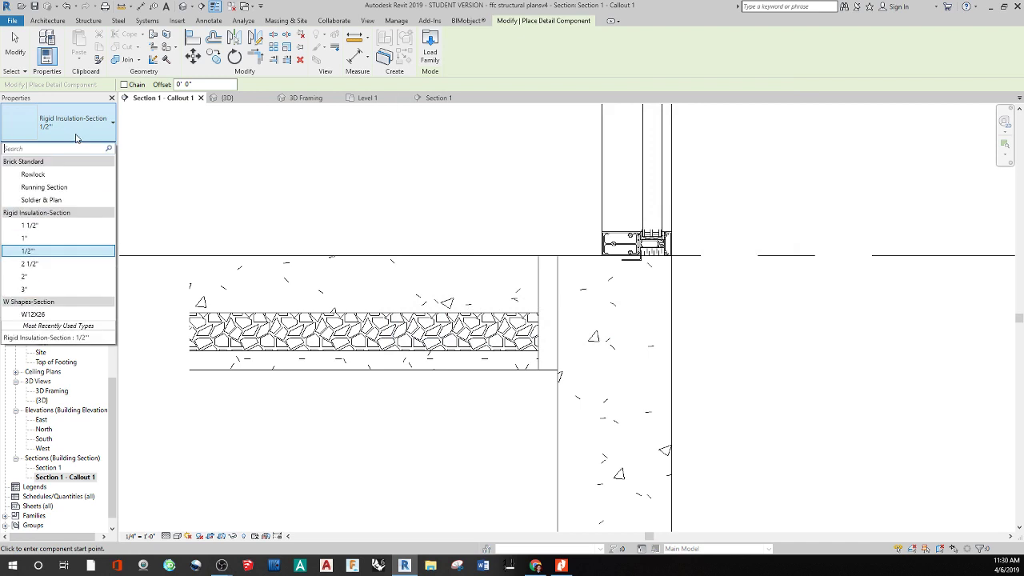
pyautogui.click(61, 277)
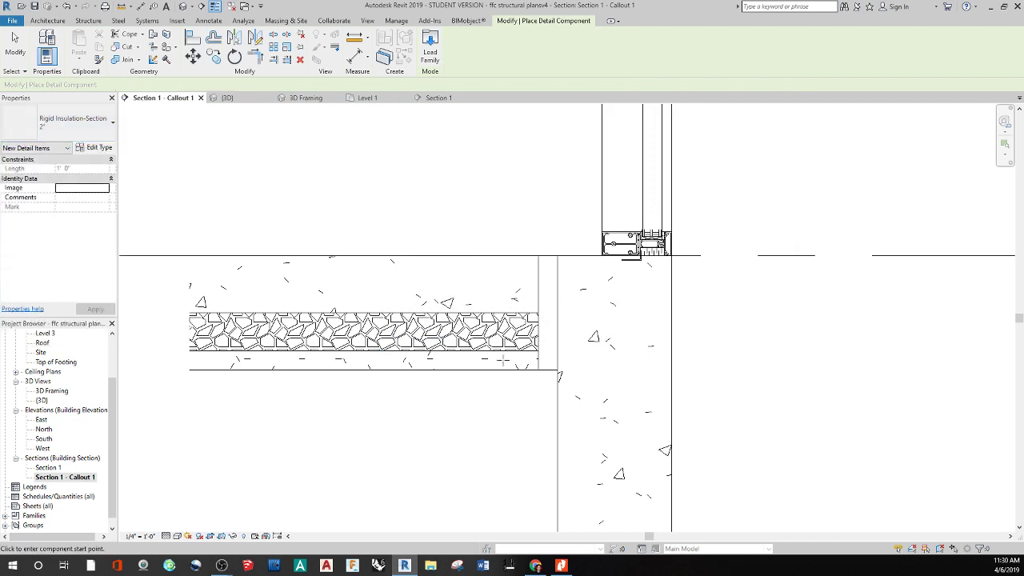
pyautogui.click(547, 370)
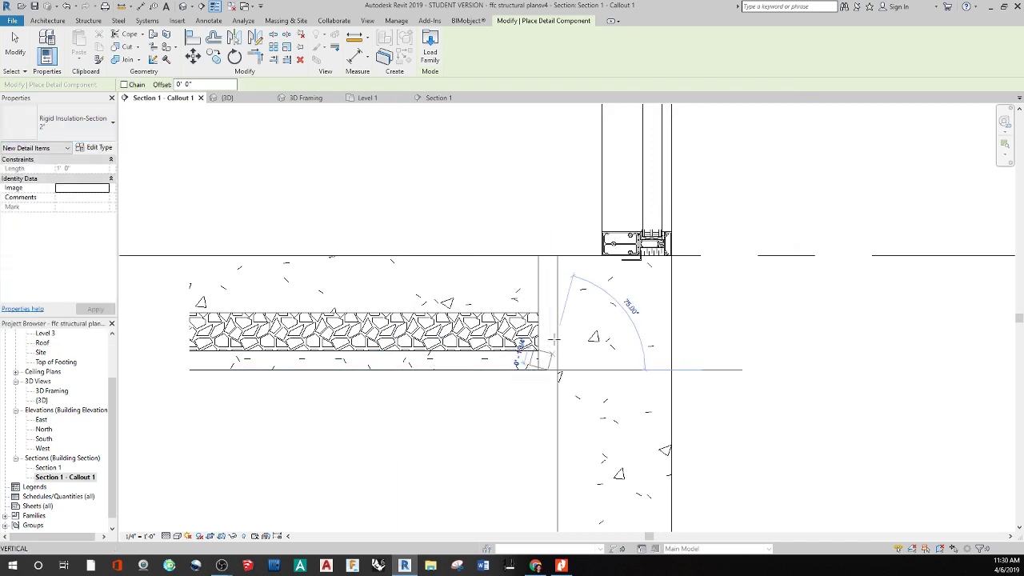
pyautogui.click(547, 251)
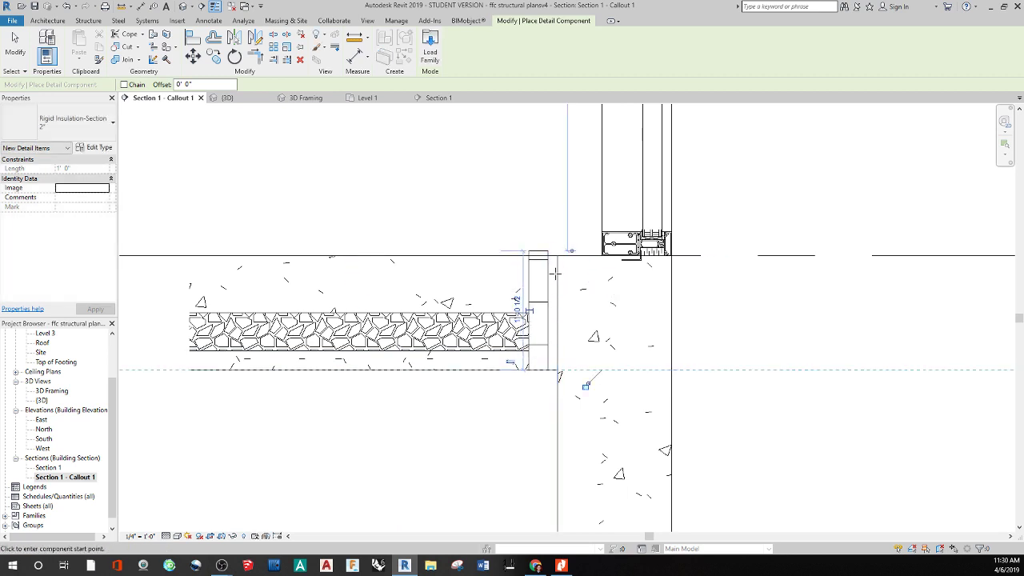
pyautogui.press('Escape')
pyautogui.click(536, 256)
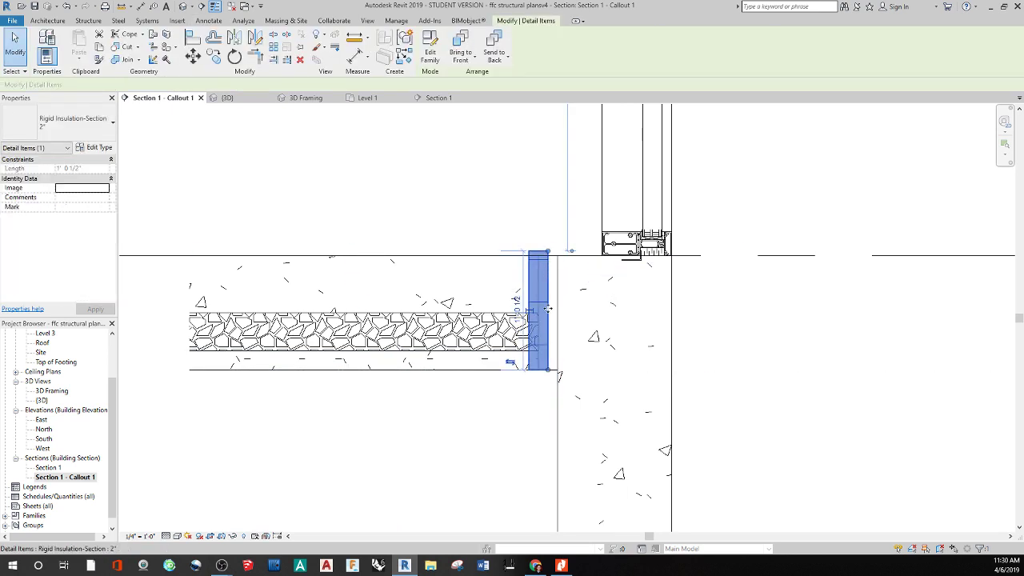
# - Align the rigid insulation's top end with the foundation wall top and stretch its bottom end to the footing top, making it 4'-0" long
pyautogui.moveTo(554, 351)
pyautogui.mouseDown()
pyautogui.moveTo(520, 359)
pyautogui.moveTo(558, 253)
pyautogui.mouseUp()
pyautogui.click(516, 433)
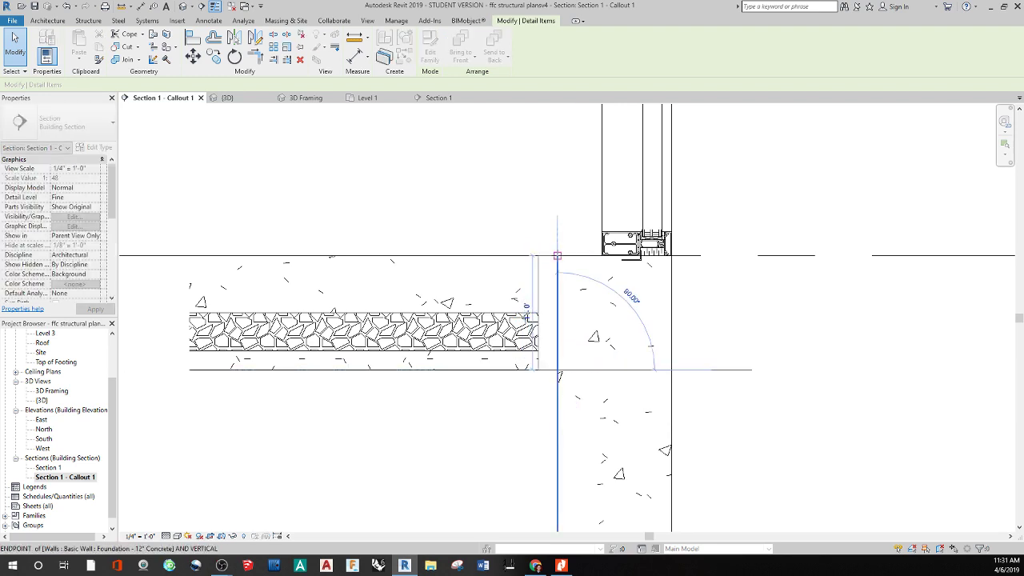
pyautogui.scroll(-3, 516, 433)
pyautogui.moveTo(441, 334); pyautogui.dragTo(464, 336, button='middle')
pyautogui.click(495, 224)
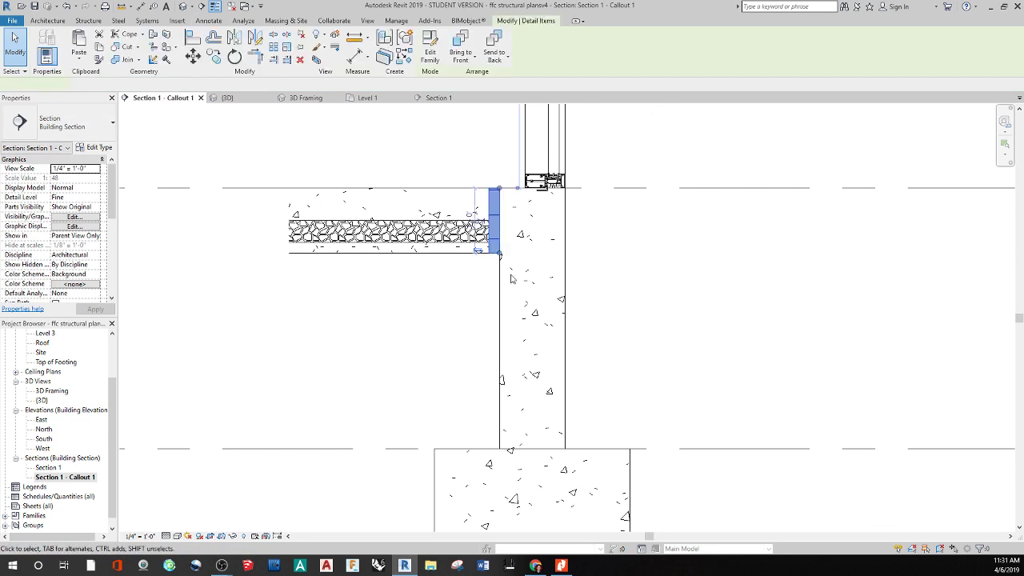
pyautogui.moveTo(494, 254); pyautogui.dragTo(495, 448)
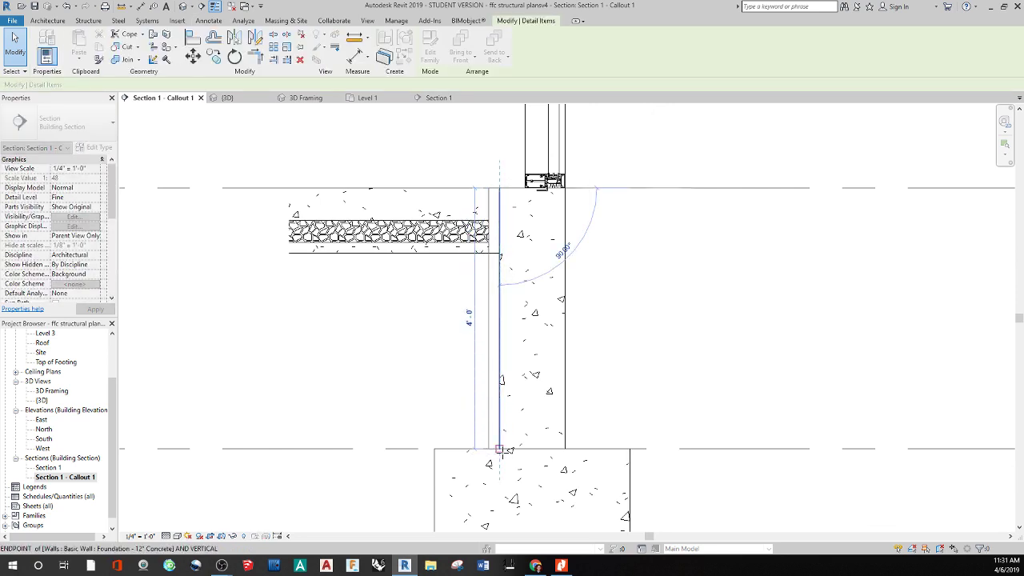
pyautogui.click(448, 379)
pyautogui.moveTo(434, 310)
pyautogui.mouseDown(button='middle')
pyautogui.moveTo(452, 345)
pyautogui.moveTo(327, 274)
pyautogui.moveTo(406, 370)
pyautogui.mouseUp(button='middle')
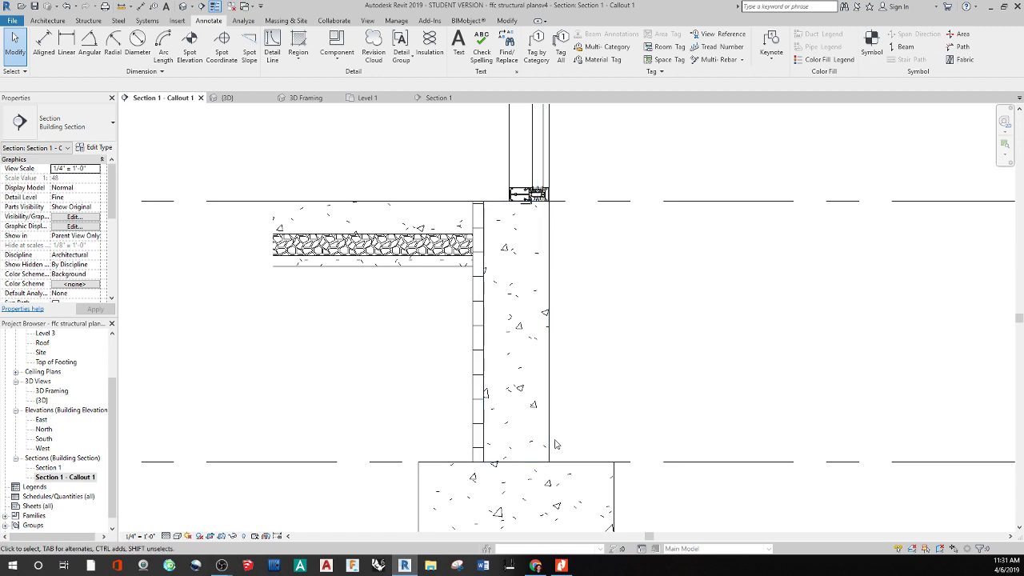
# - Examine the layer assembly of the foundation wall's Foundation - 12" Concrete type without changing it
pyautogui.click(546, 371)
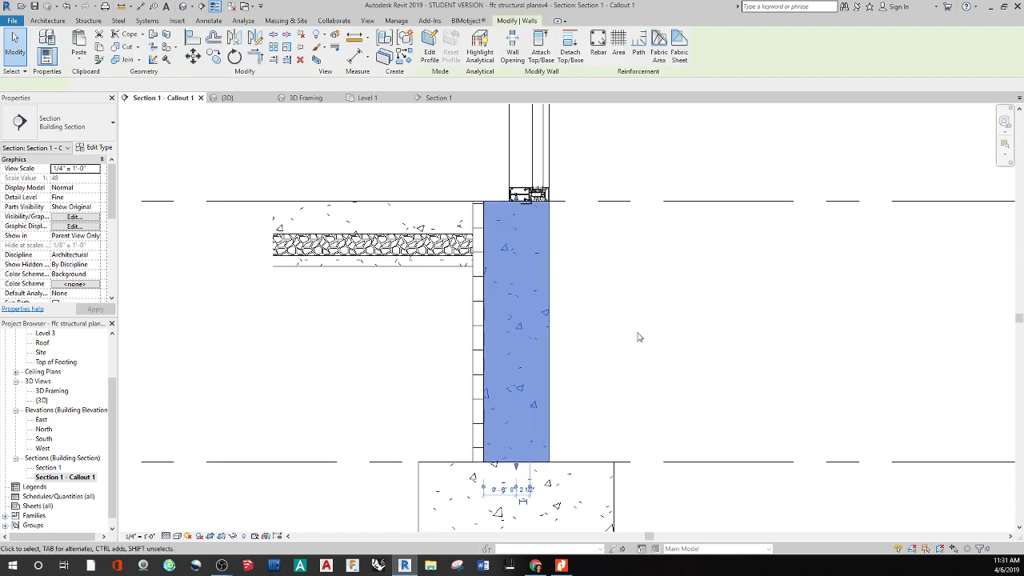
pyautogui.click(97, 149)
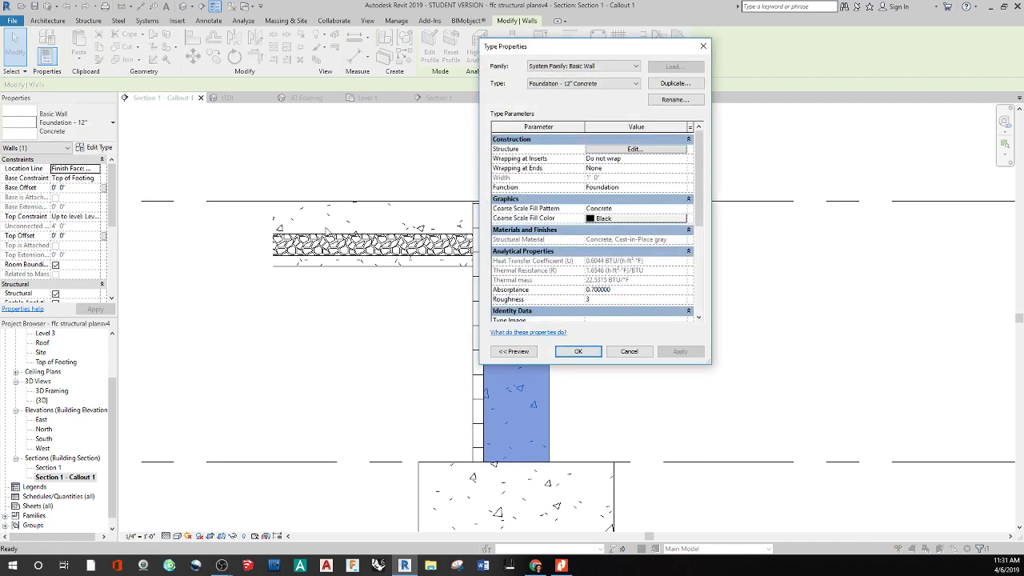
pyautogui.click(652, 148)
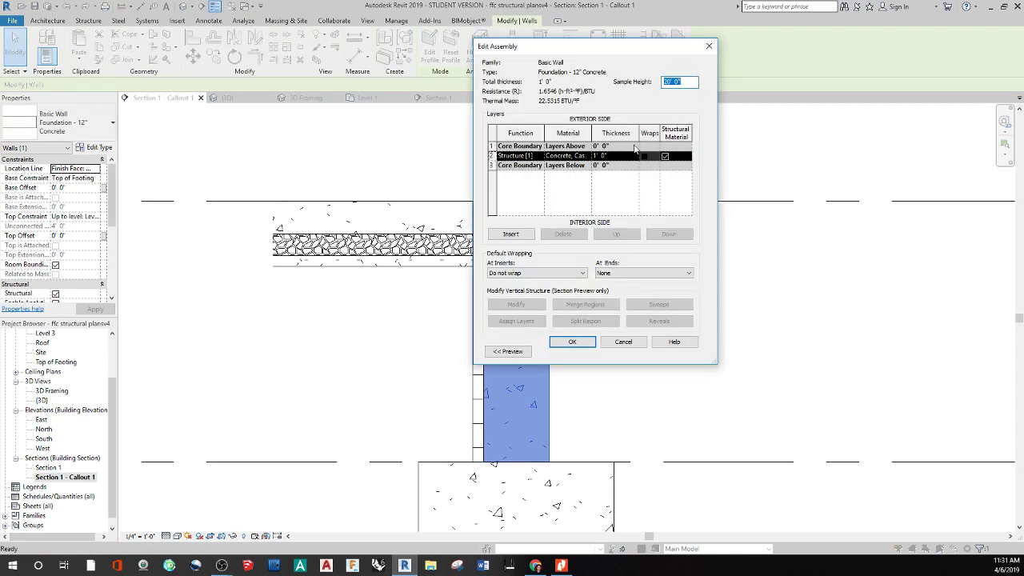
pyautogui.click(622, 341)
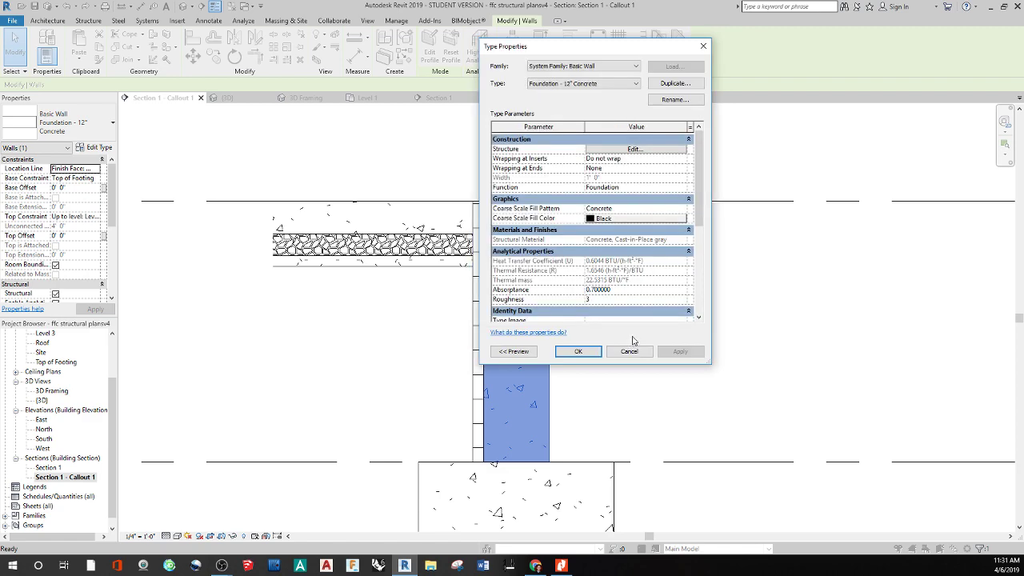
pyautogui.click(592, 349)
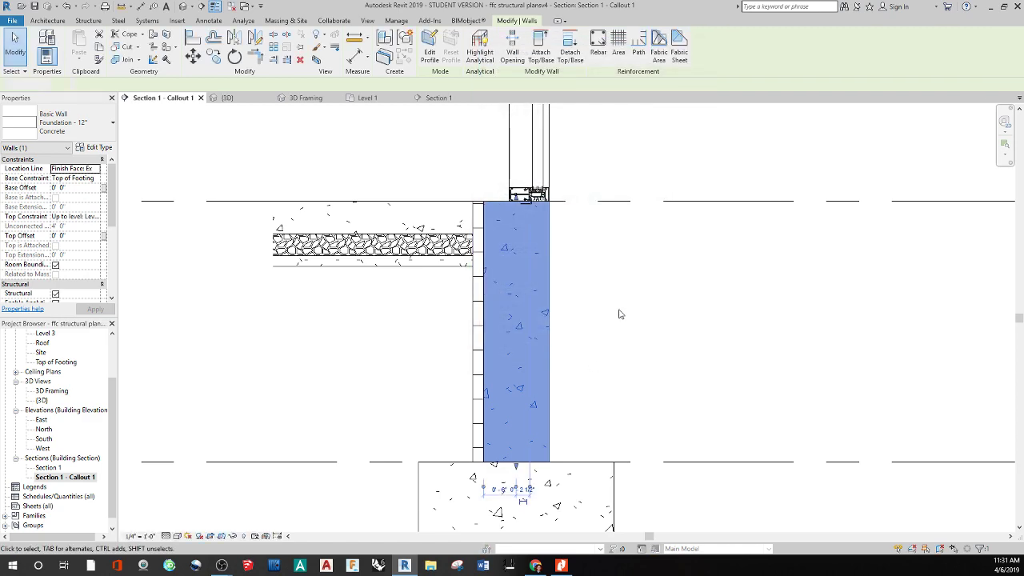
pyautogui.click(616, 312)
# - Start a repeating detail component above the slab and duplicate its Brick type as "vinyl flooring"
pyautogui.moveTo(679, 231); pyautogui.dragTo(613, 274, button='middle')
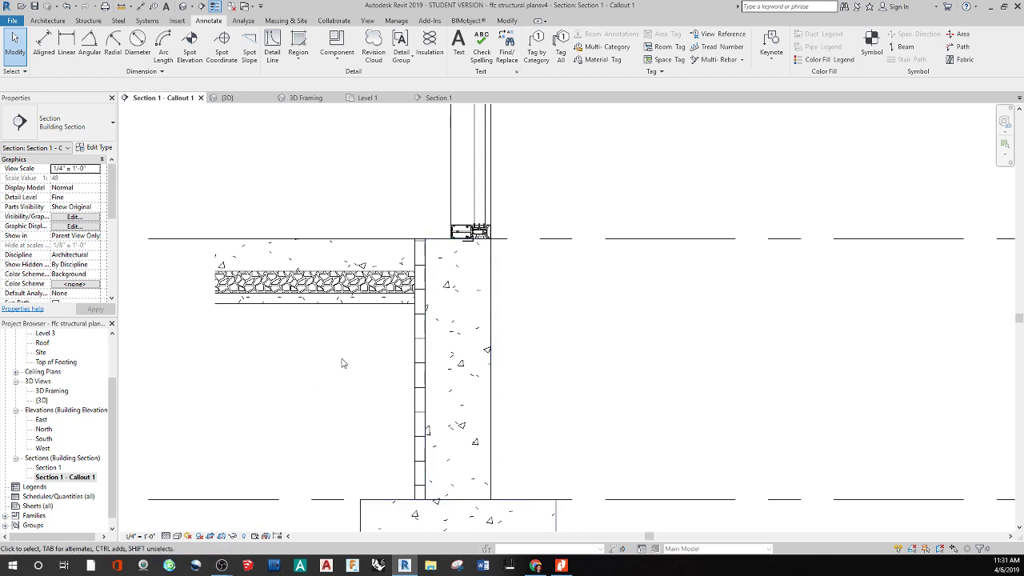
pyautogui.moveTo(341, 363); pyautogui.dragTo(395, 427, button='middle')
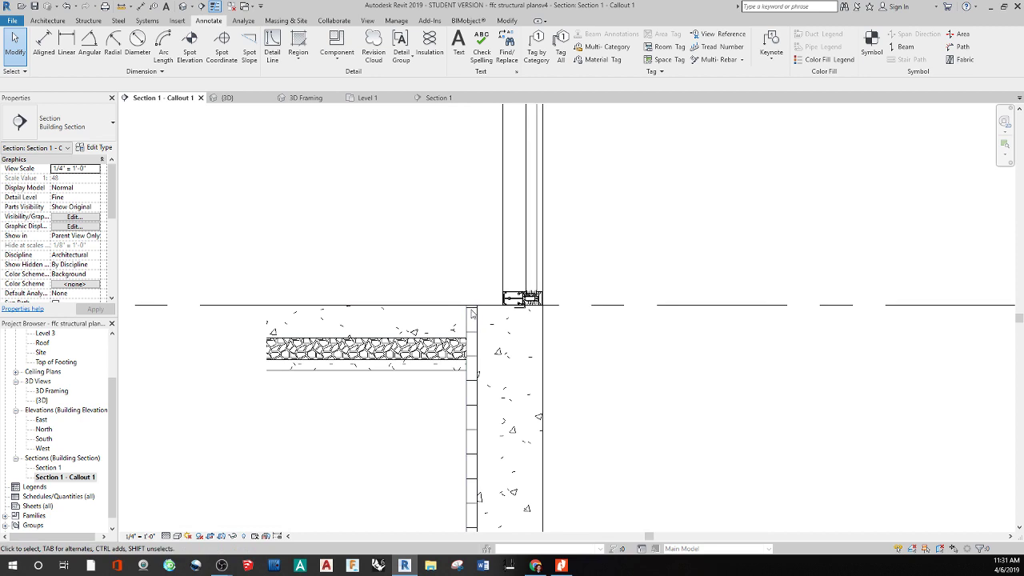
pyautogui.moveTo(419, 406); pyautogui.dragTo(411, 445, button='middle')
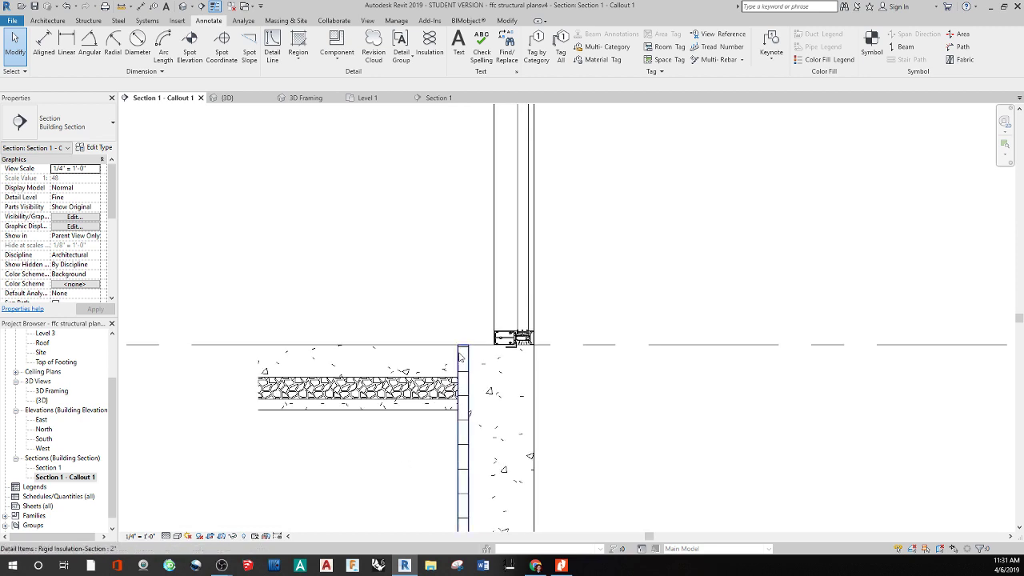
pyautogui.scroll(3, 355, 311)
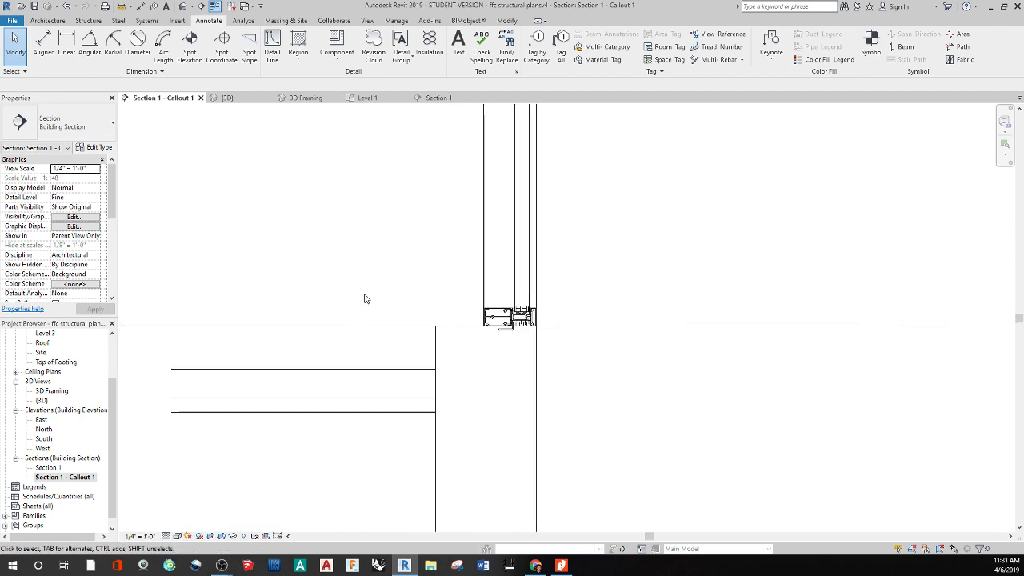
pyautogui.moveTo(380, 279); pyautogui.dragTo(437, 241, button='middle')
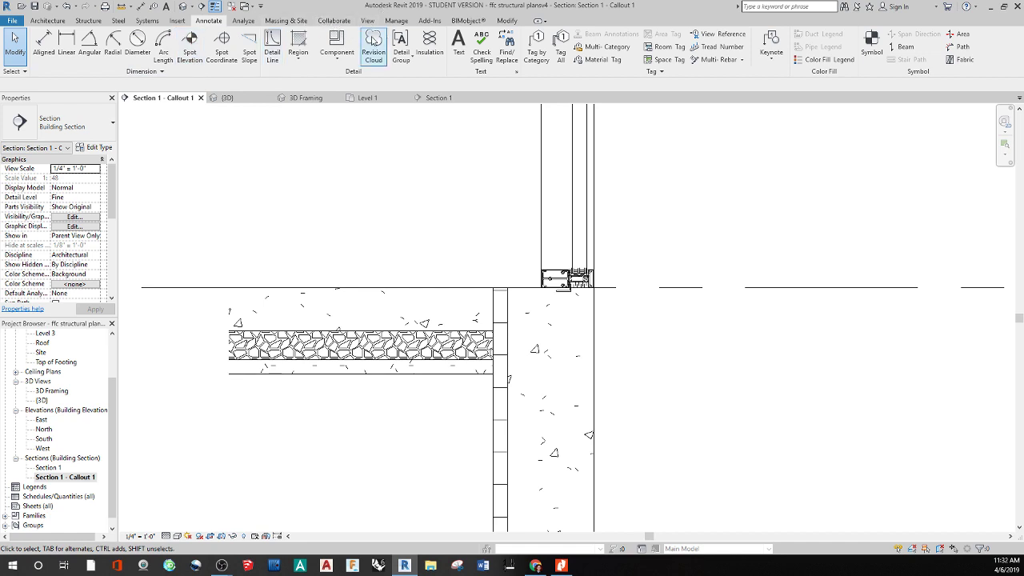
pyautogui.click(336, 57)
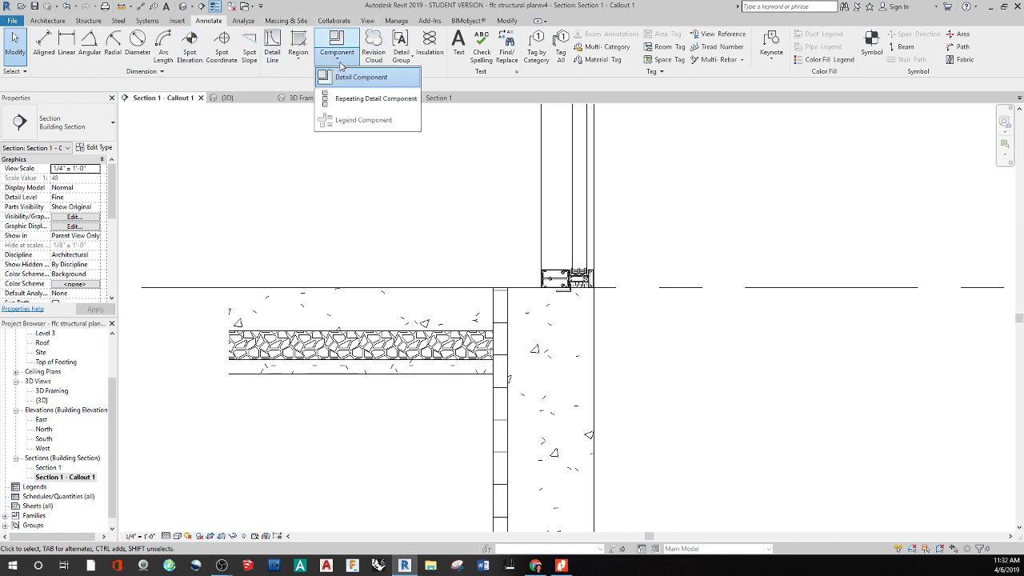
pyautogui.click(369, 100)
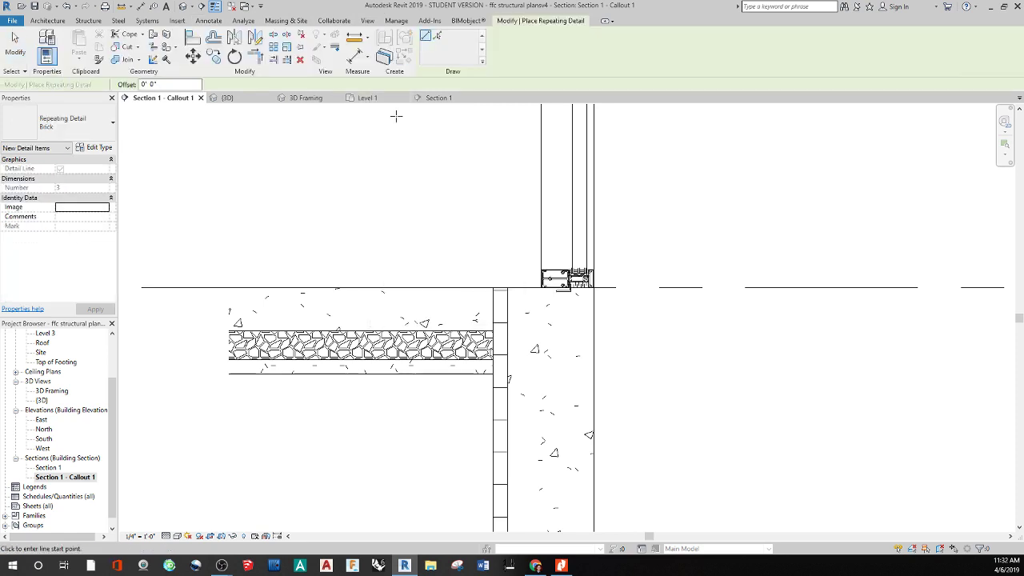
pyautogui.click(99, 148)
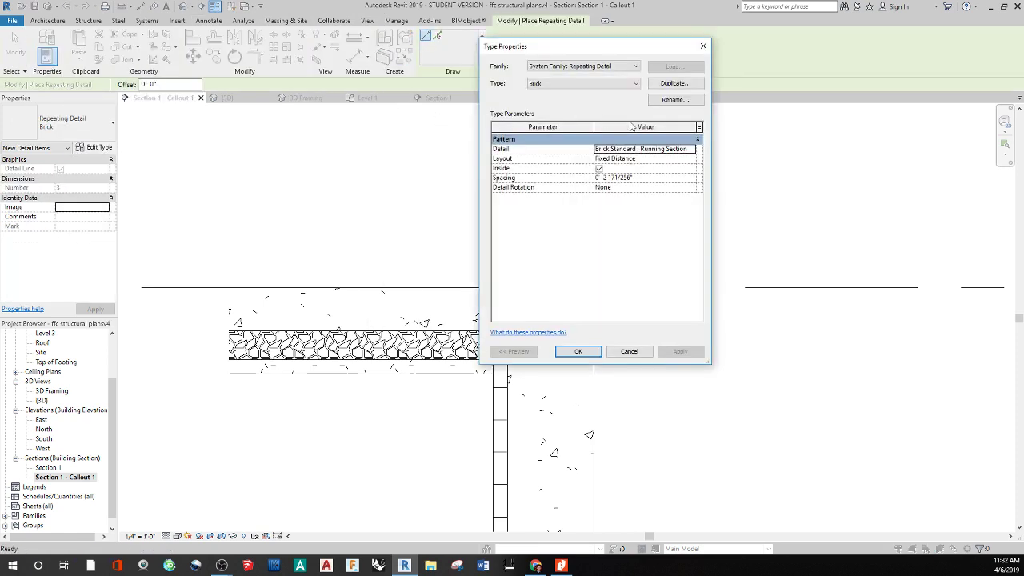
pyautogui.click(665, 87)
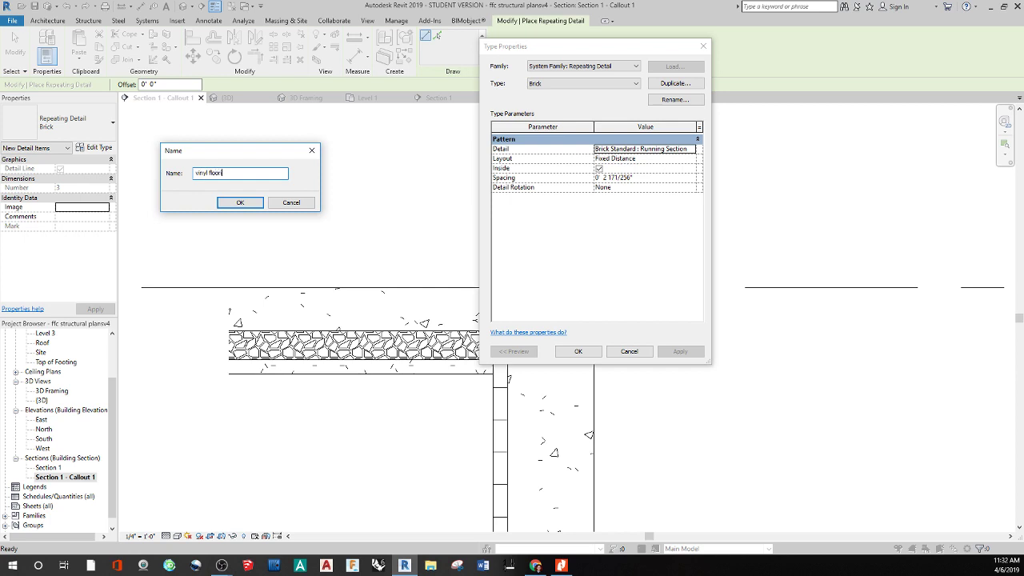
pyautogui.press('Return')
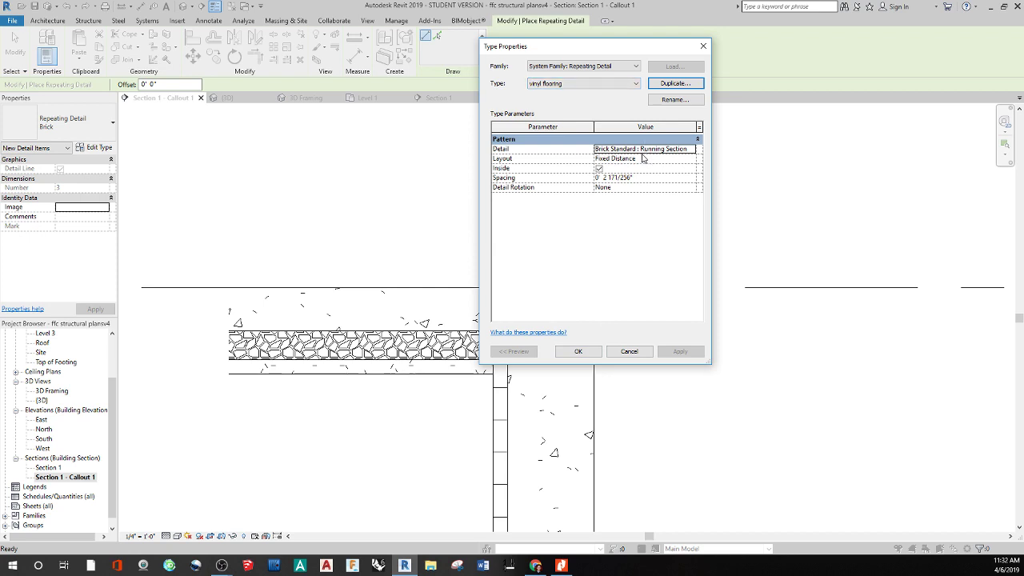
# - Accept the vinyl flooring type after reviewing its Detail options, and try drawing the repeating detail above the slab
pyautogui.click(672, 149)
pyautogui.click(691, 150)
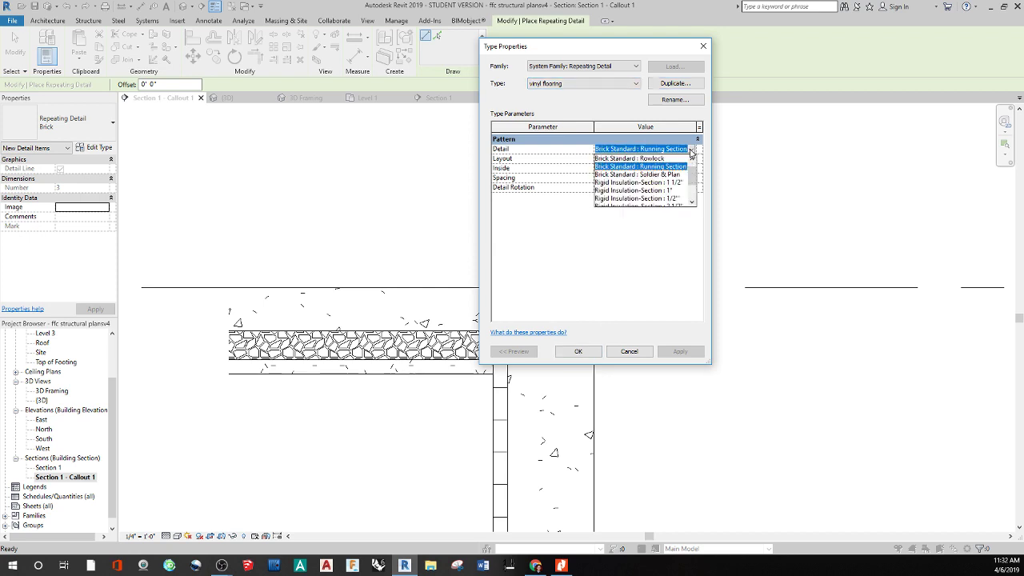
pyautogui.scroll(-2, 652, 196)
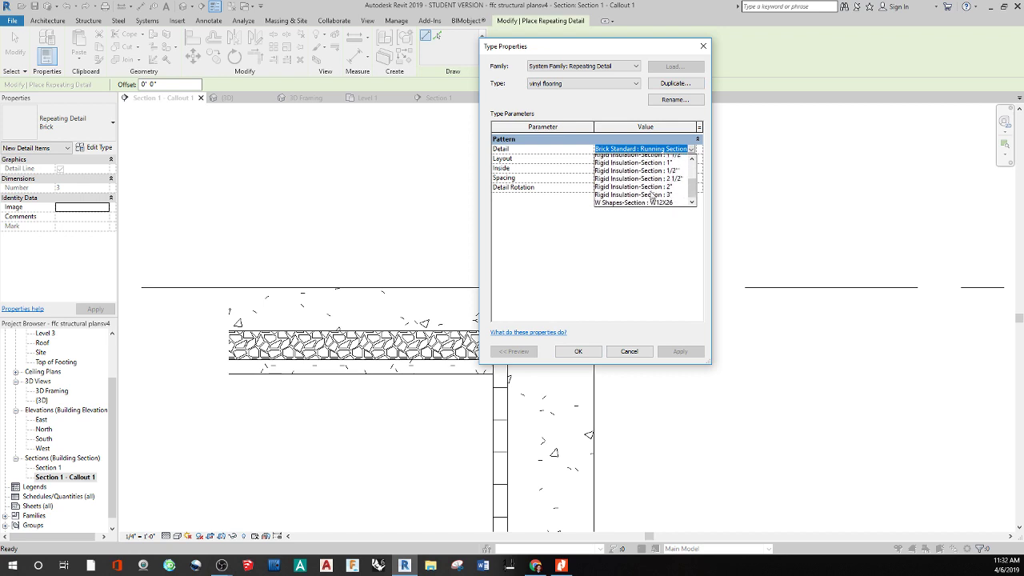
pyautogui.scroll(3, 670, 176)
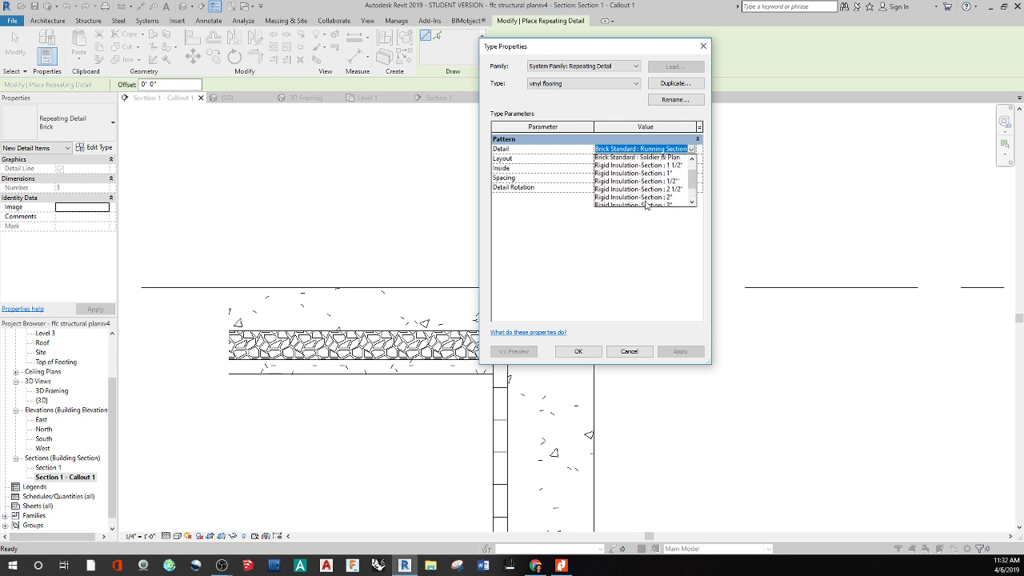
pyautogui.click(692, 150)
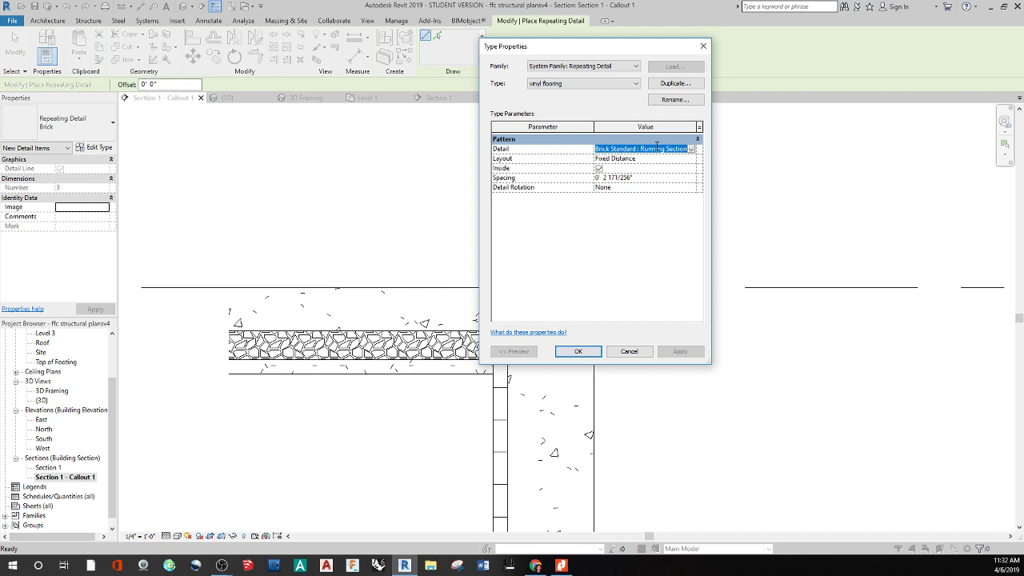
pyautogui.click(578, 351)
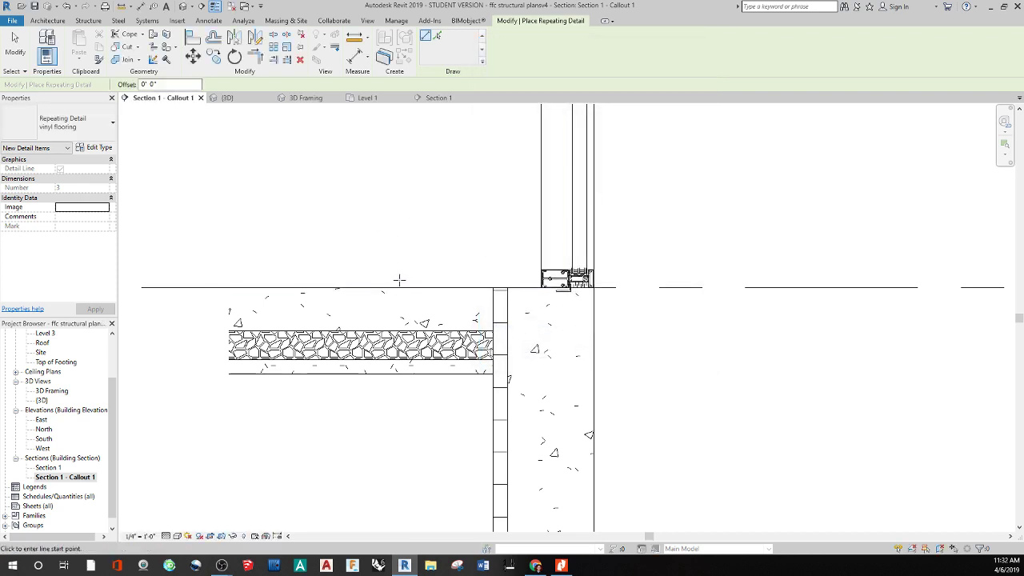
pyautogui.click(320, 274)
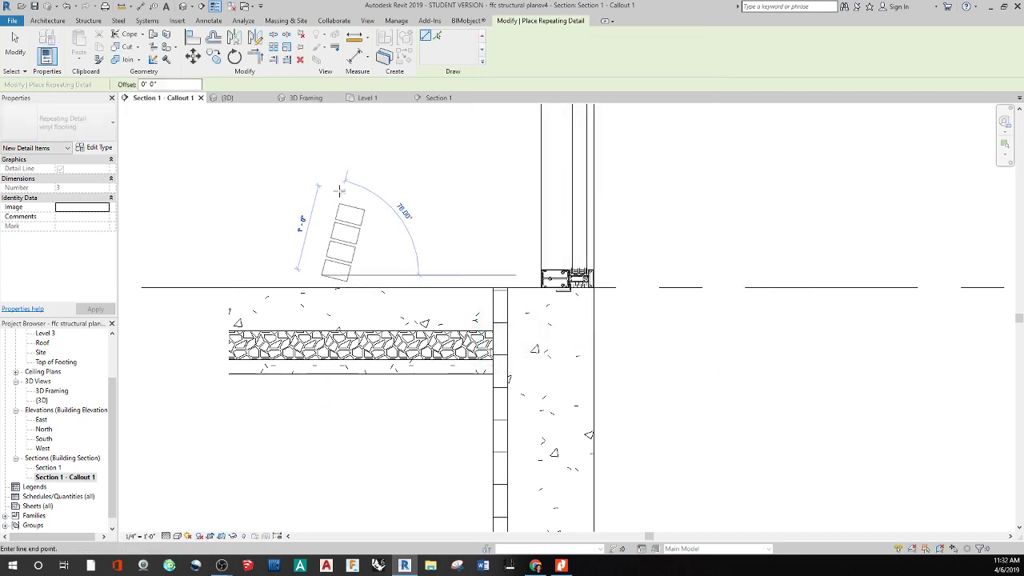
pyautogui.press('Escape')
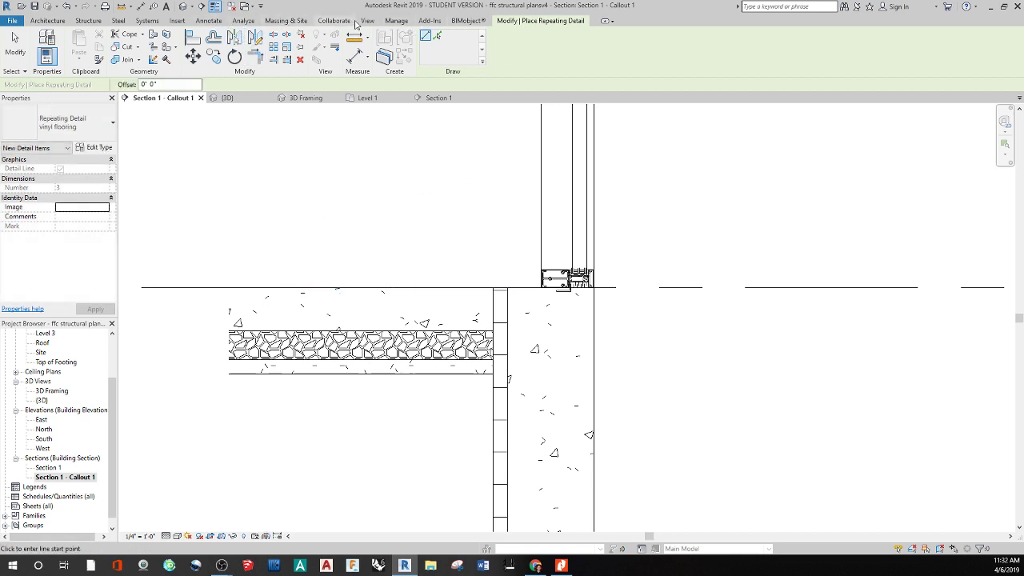
# - Start loading another detail component family and go back up to the library's Detail Items folder
pyautogui.click(210, 21)
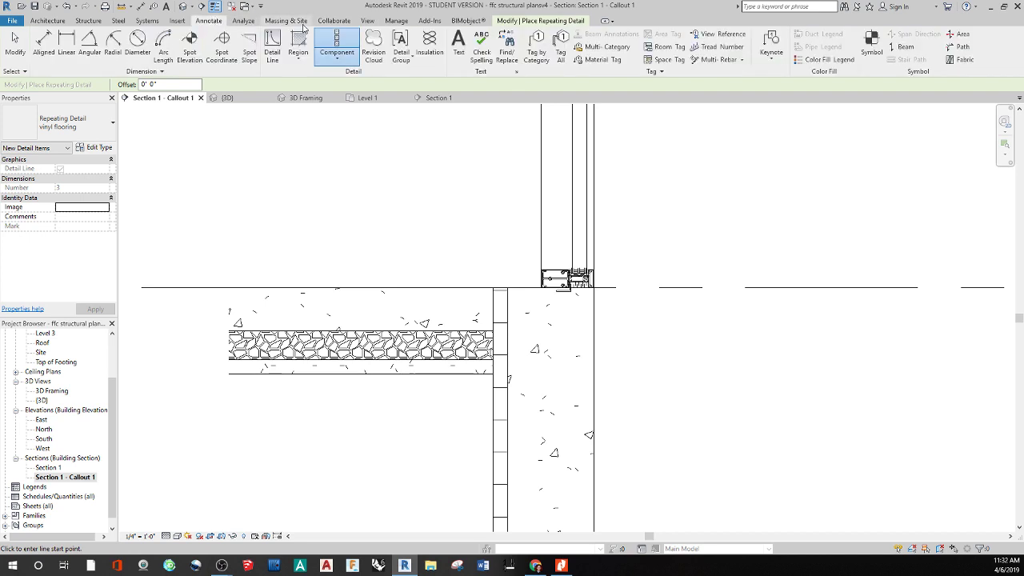
pyautogui.click(336, 53)
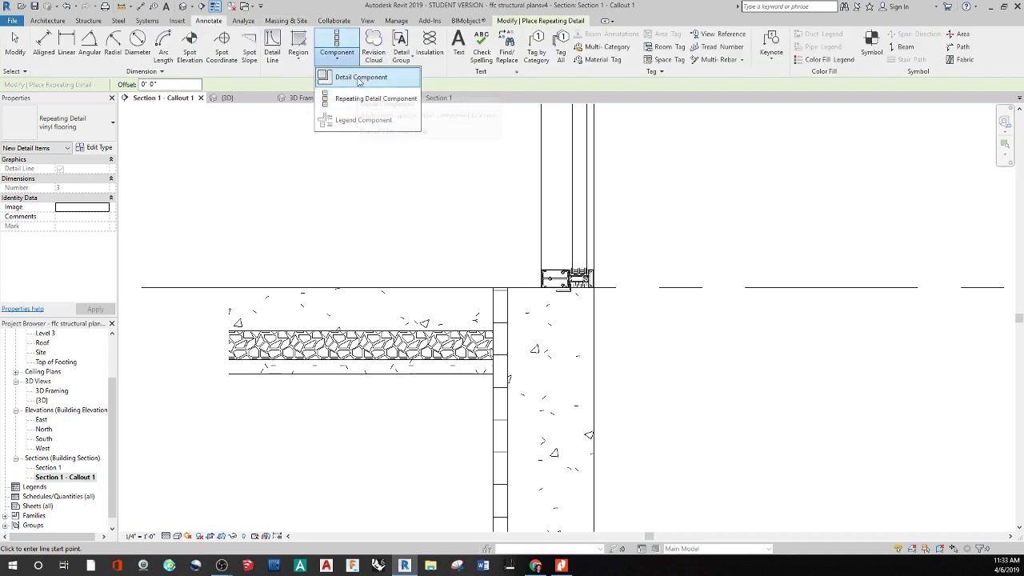
pyautogui.click(359, 78)
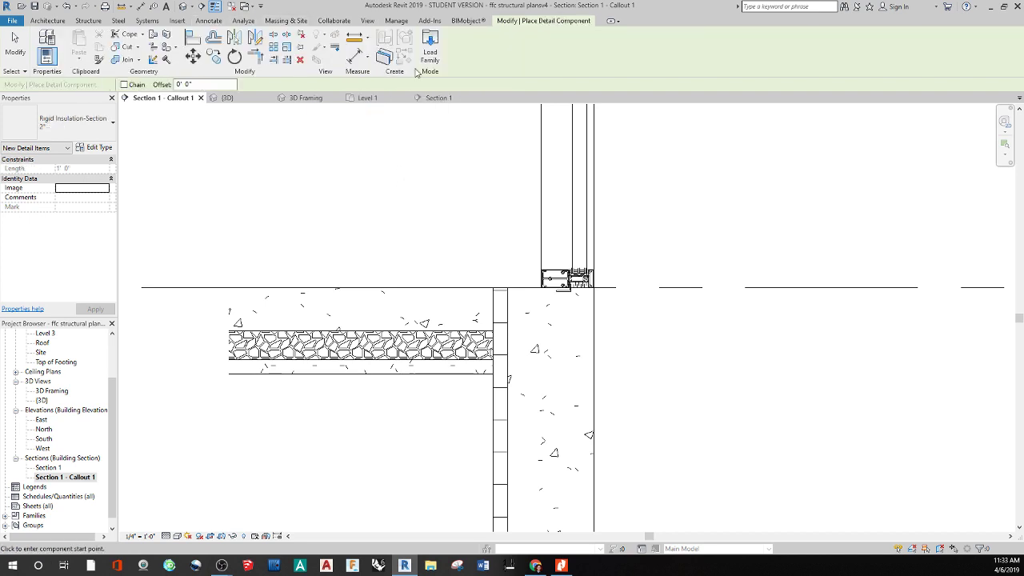
pyautogui.click(429, 47)
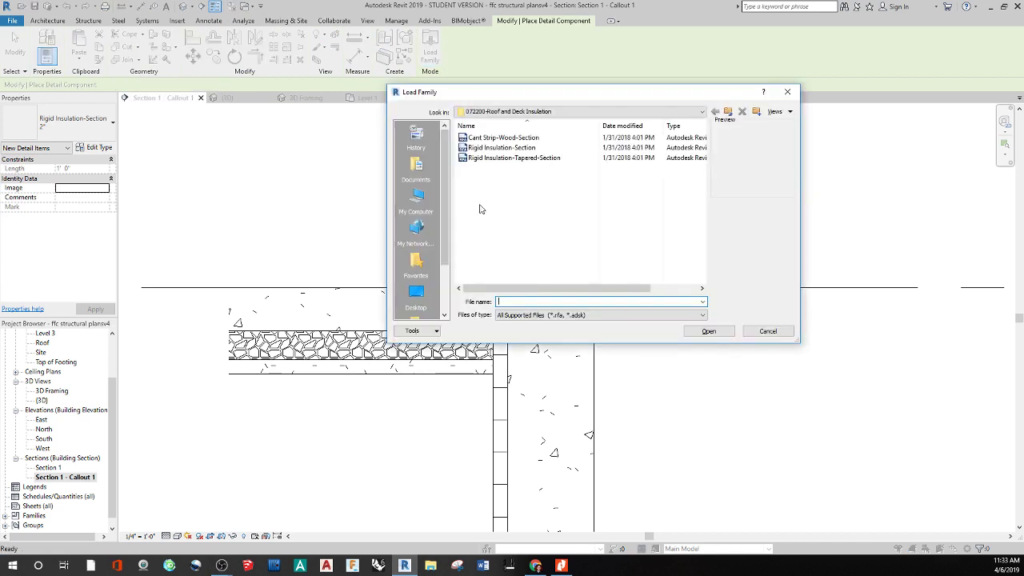
pyautogui.click(727, 112)
pyautogui.click(728, 112)
pyautogui.click(727, 112)
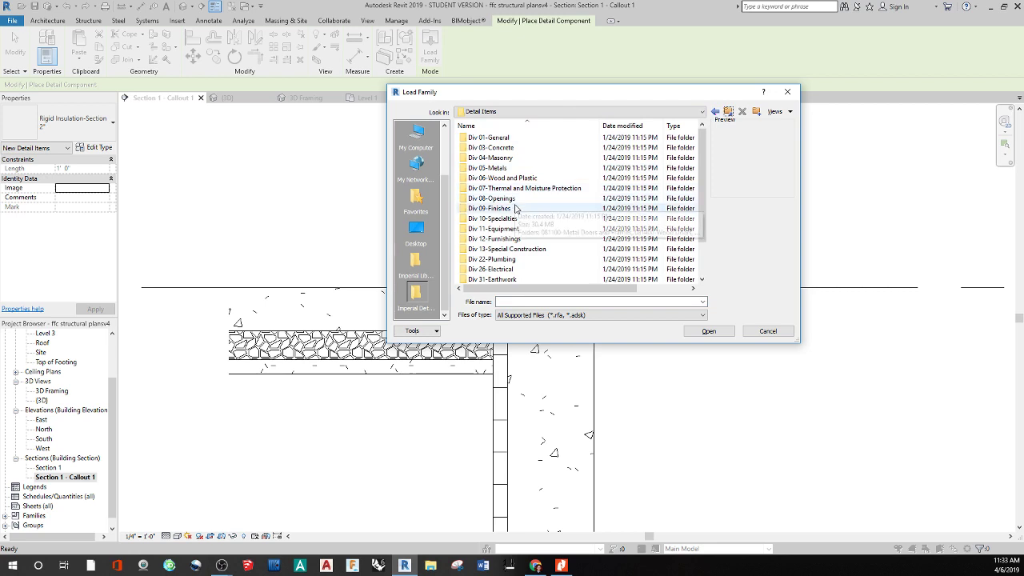
# - Browse the Div 09-Finishes flooring families in 096500-Resilient Flooring and preview the Resilient Stair Nosing-Section and Cove Trim-Section
pyautogui.doubleClick(516, 209)
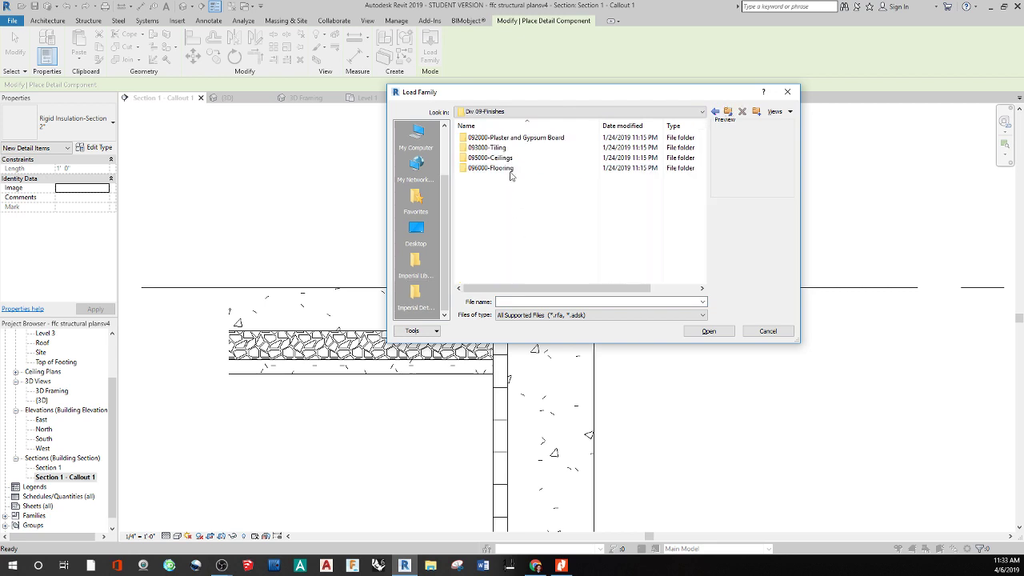
pyautogui.doubleClick(510, 169)
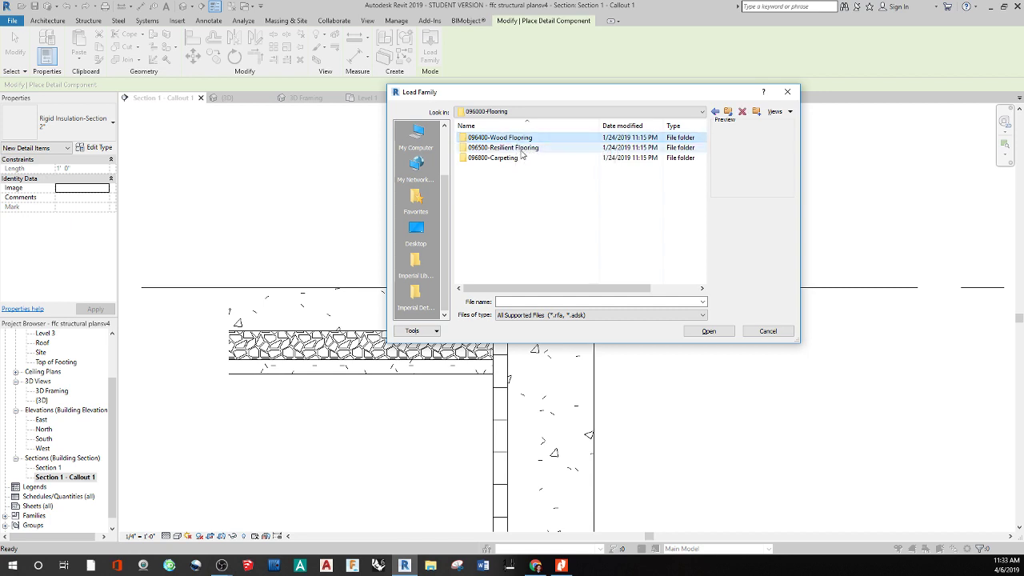
pyautogui.doubleClick(521, 148)
pyautogui.click(517, 188)
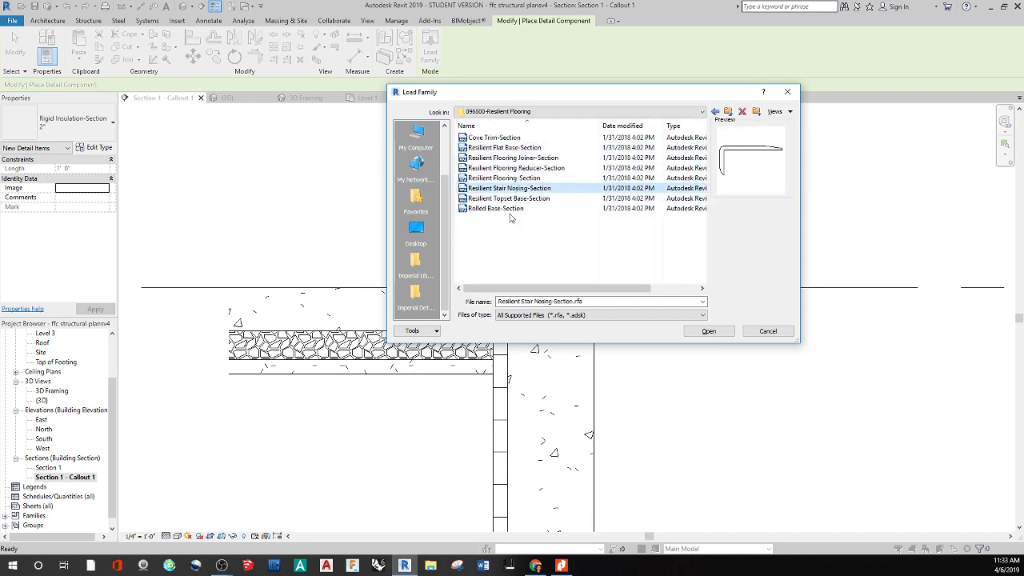
pyautogui.click(494, 138)
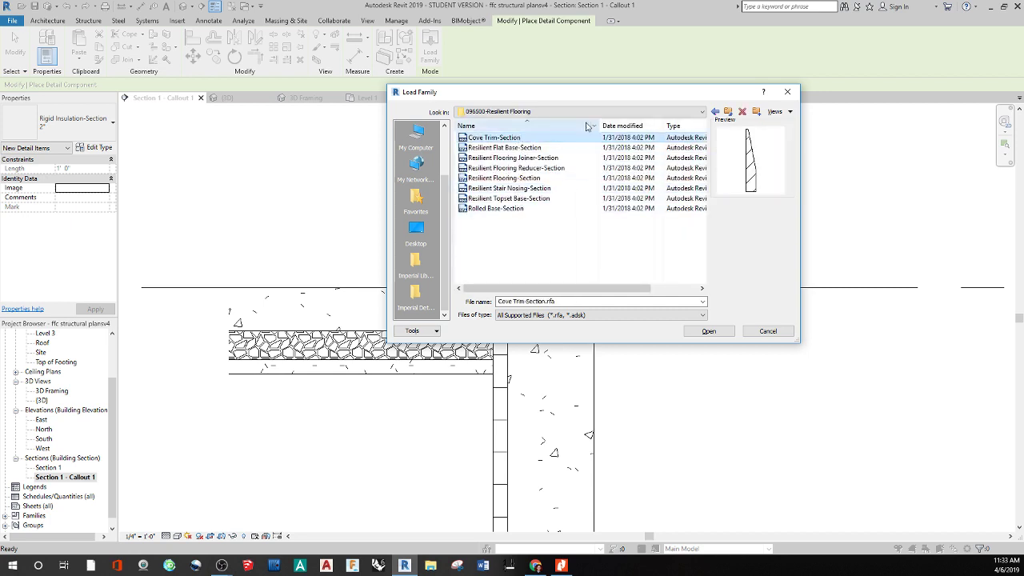
# - Load the Wood Strip Flooring-Section family from 096400-Wood Flooring and leave the component command without keeping a single board
pyautogui.click(714, 111)
pyautogui.doubleClick(550, 138)
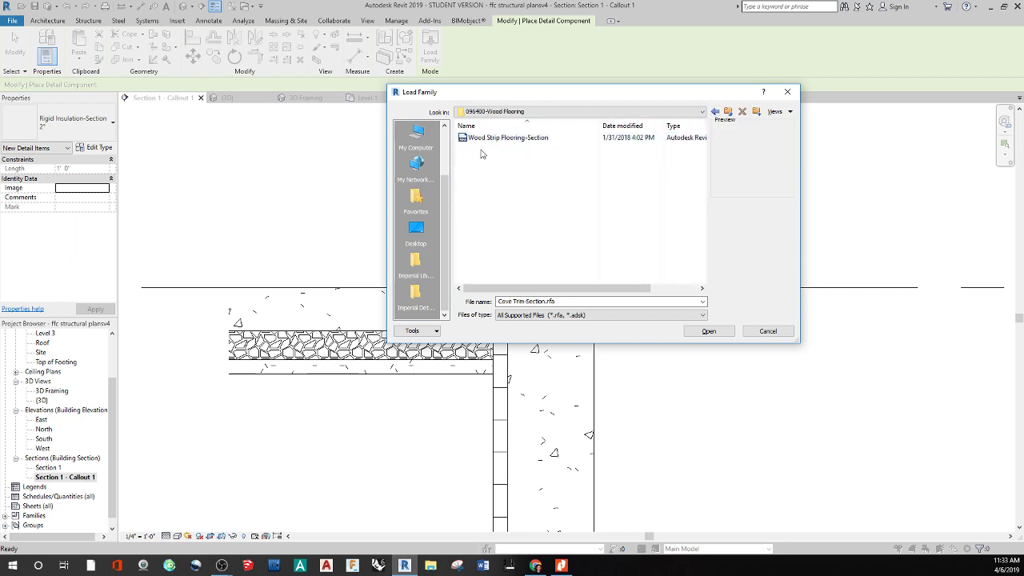
pyautogui.click(512, 139)
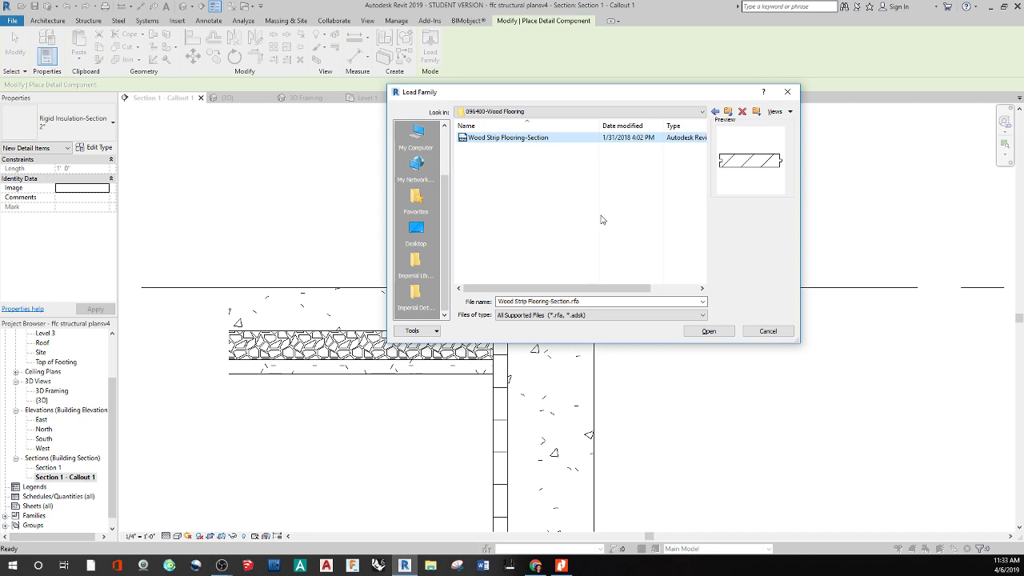
pyautogui.click(708, 331)
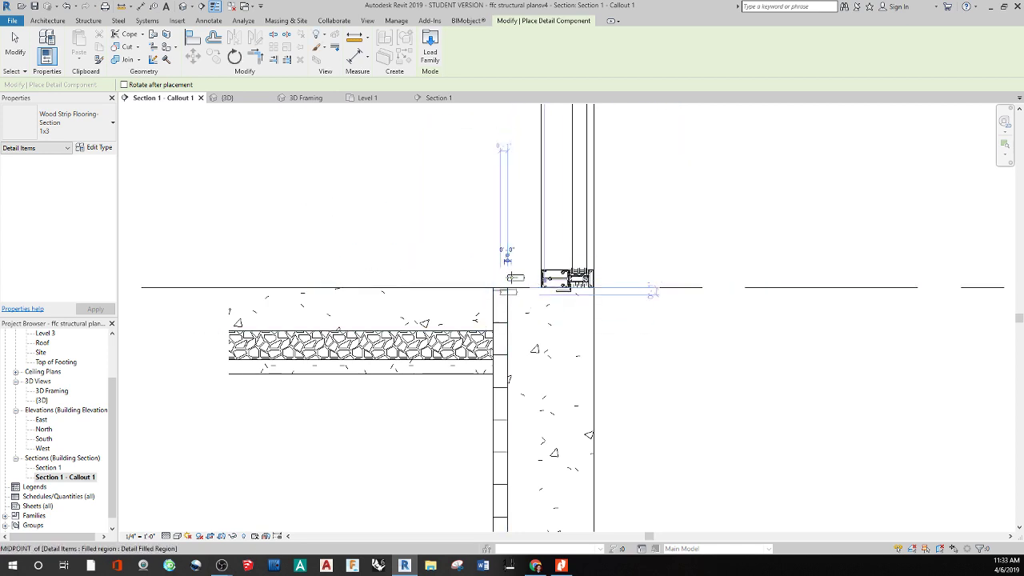
pyautogui.click(515, 278)
pyautogui.press('Escape')
pyautogui.press('Escape')
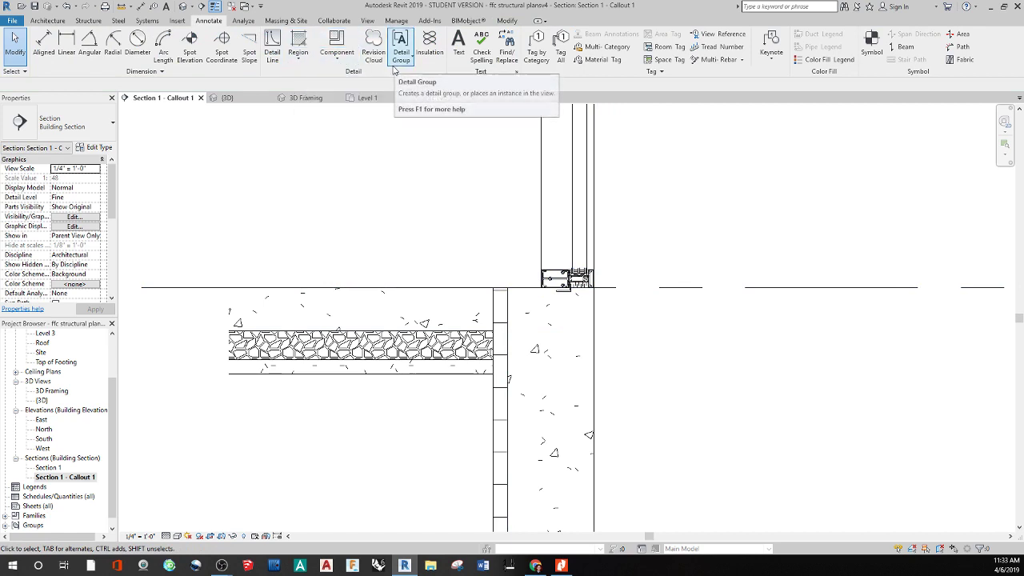
# - Start a repeating detail component and set the vinyl flooring type's Detail to Wood Strip Flooring-Section : 1x4
pyautogui.click(337, 58)
pyautogui.click(356, 100)
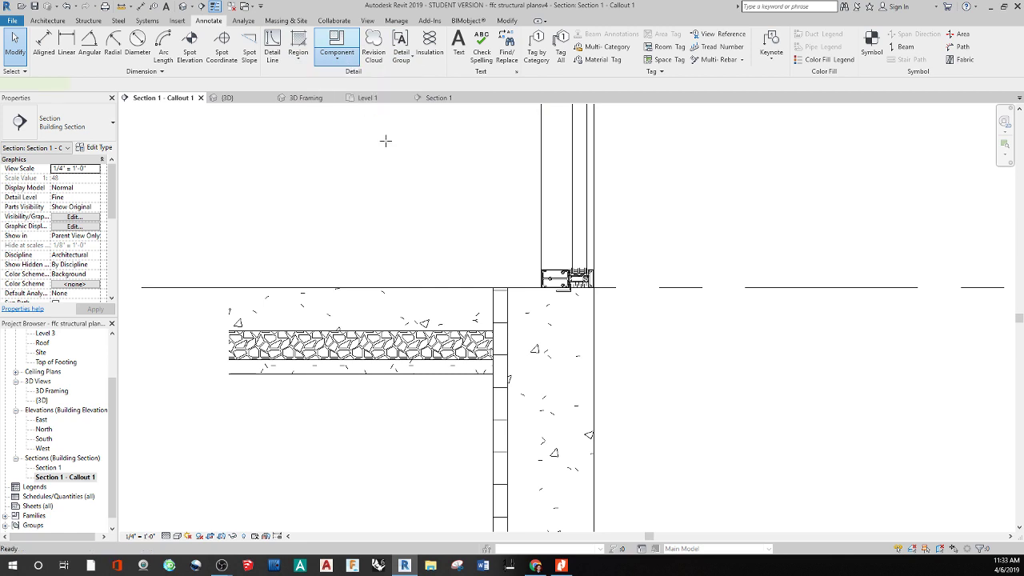
pyautogui.click(97, 148)
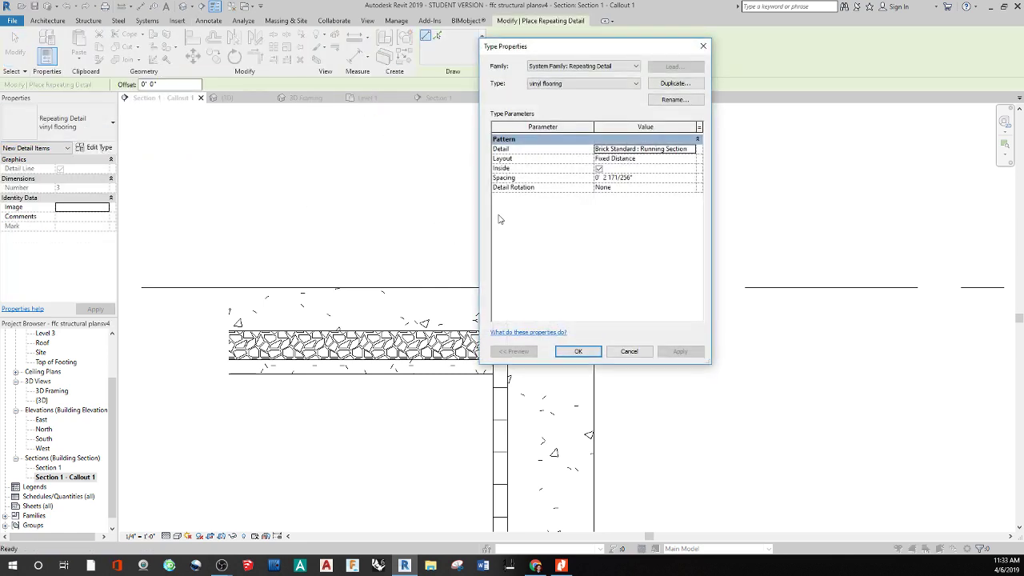
pyautogui.click(659, 157)
pyautogui.click(666, 150)
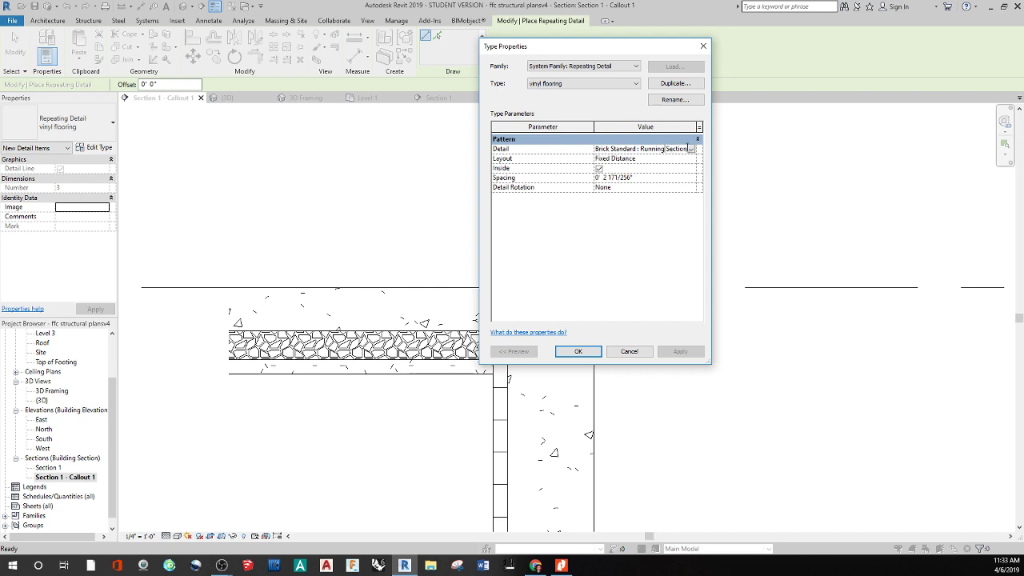
pyautogui.click(690, 149)
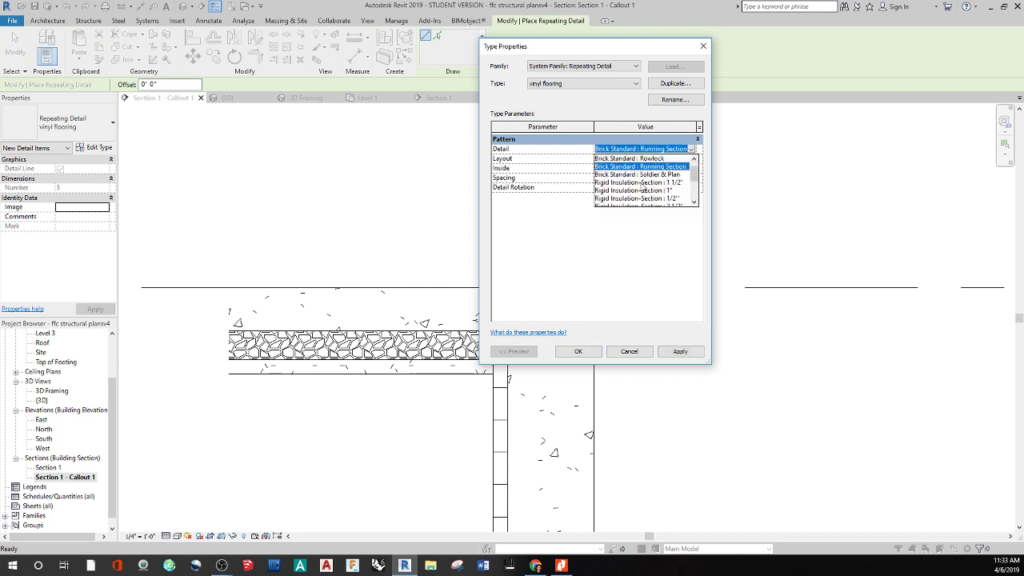
pyautogui.scroll(-2, 641, 186)
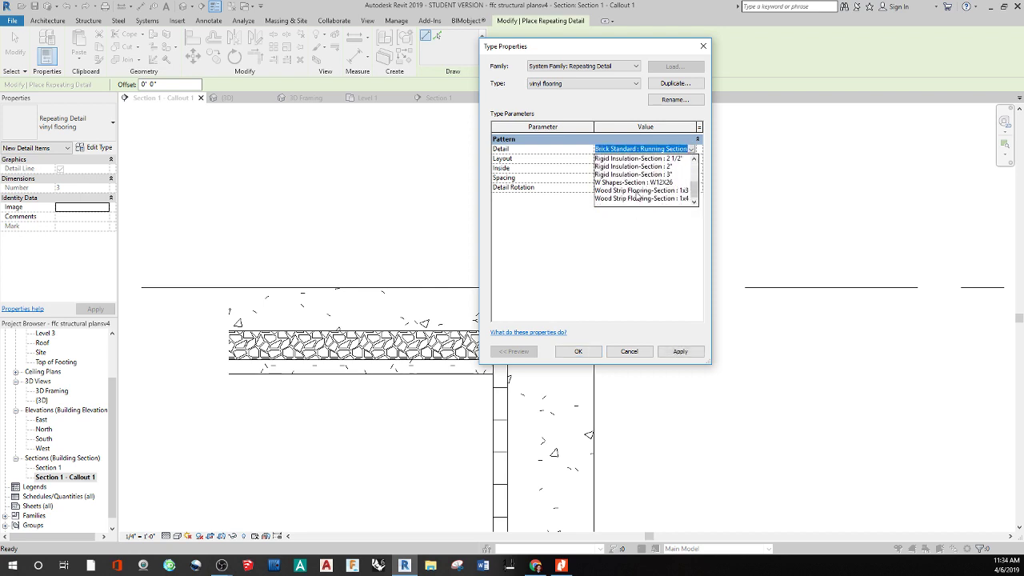
pyautogui.click(640, 200)
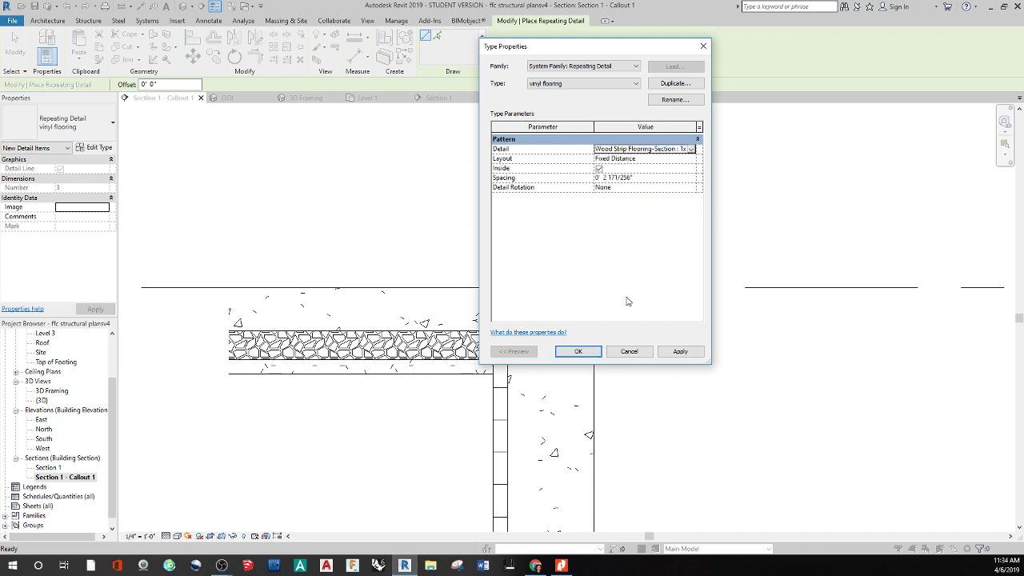
pyautogui.click(577, 351)
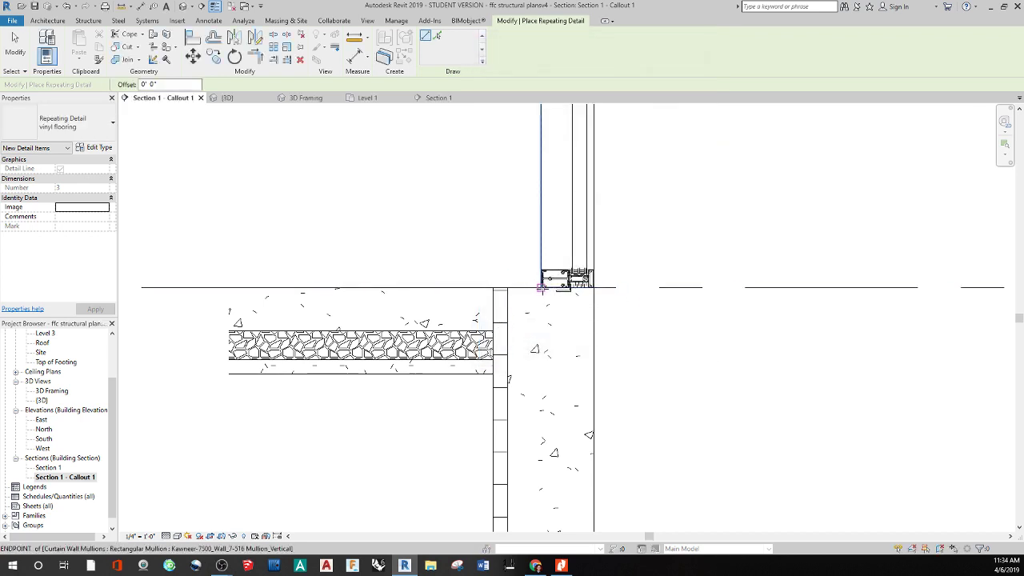
# - Try the repeating detail from the mullion's lower corner, cancel it, and set the vinyl flooring type's Detail Rotation to 90° Clockwise
pyautogui.click(541, 286)
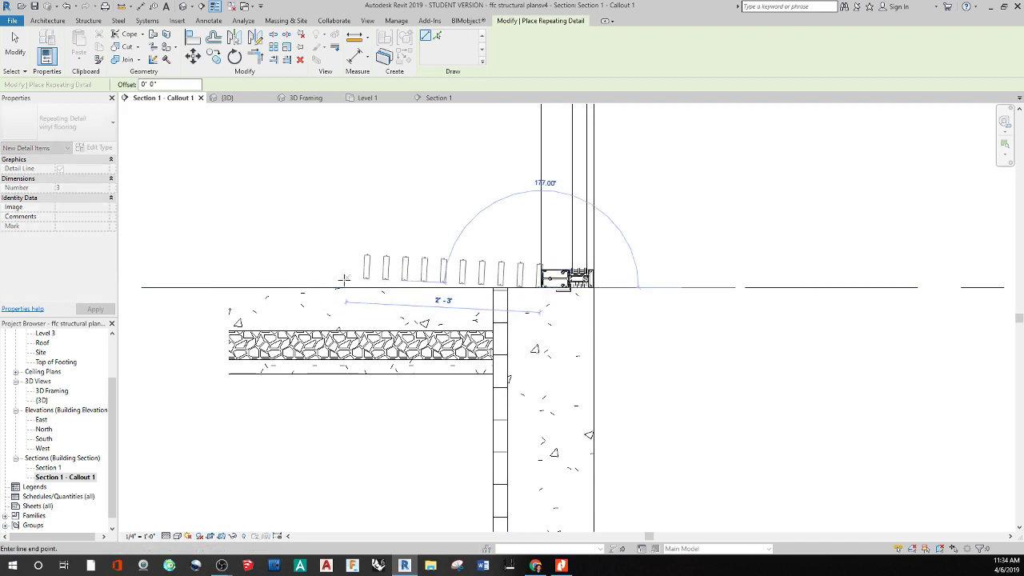
pyautogui.press('Escape')
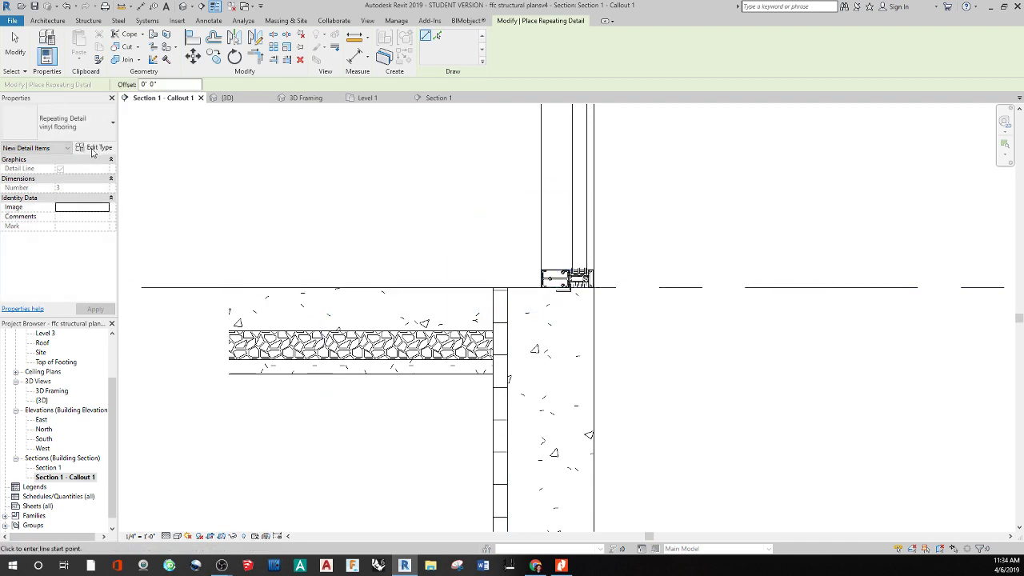
pyautogui.click(94, 147)
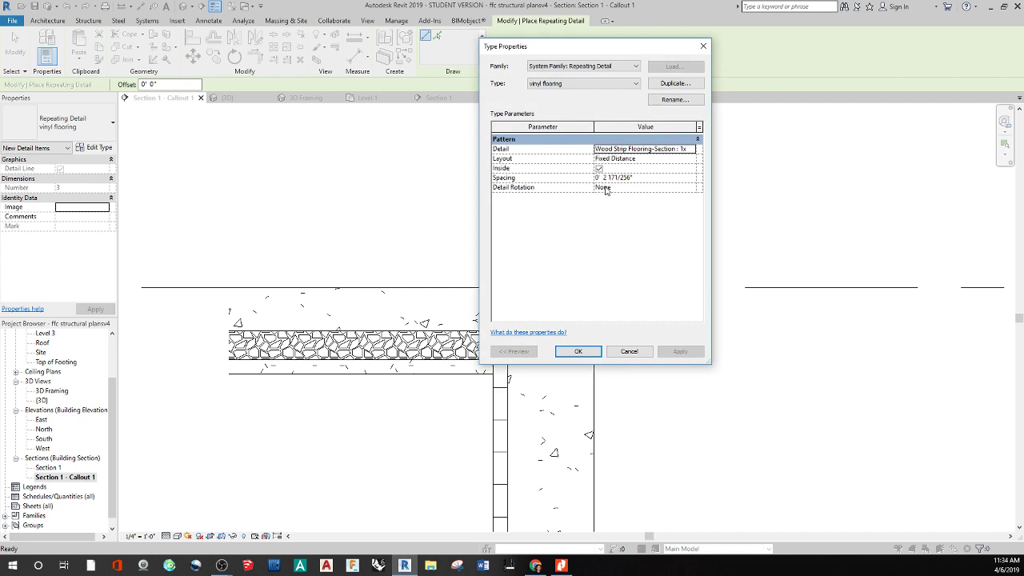
pyautogui.click(605, 188)
pyautogui.click(690, 188)
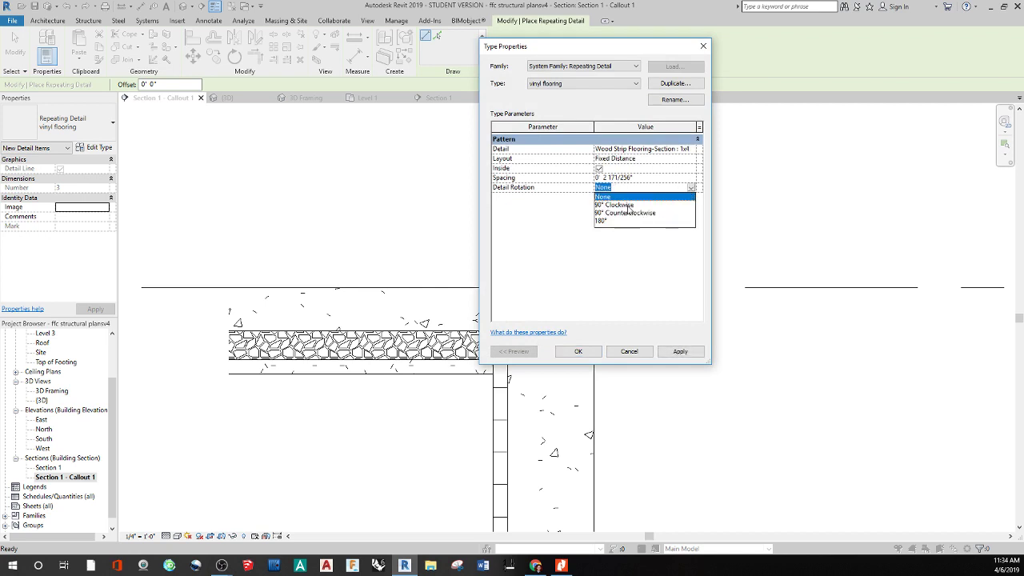
pyautogui.click(628, 206)
pyautogui.click(579, 353)
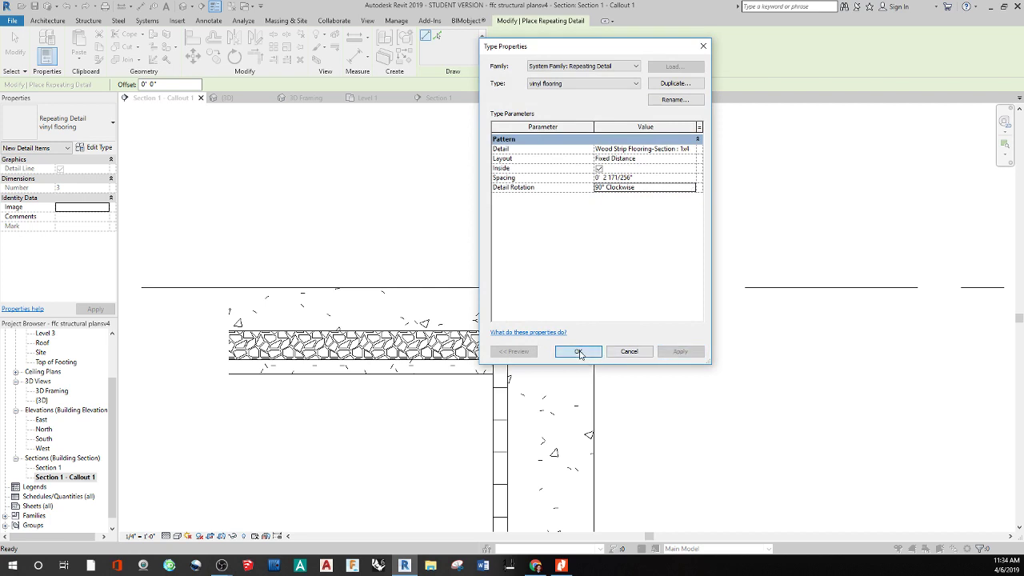
# - Draw the vinyl flooring repeating detail along the slab's top surface from the mullion to the slab's cut end, about 3' 8" long
pyautogui.click(541, 284)
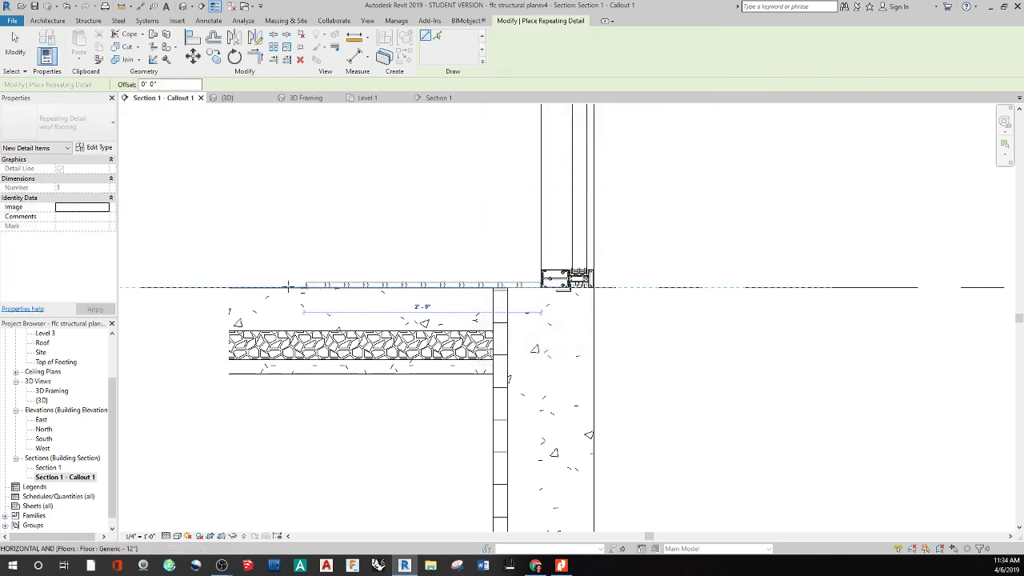
pyautogui.click(222, 286)
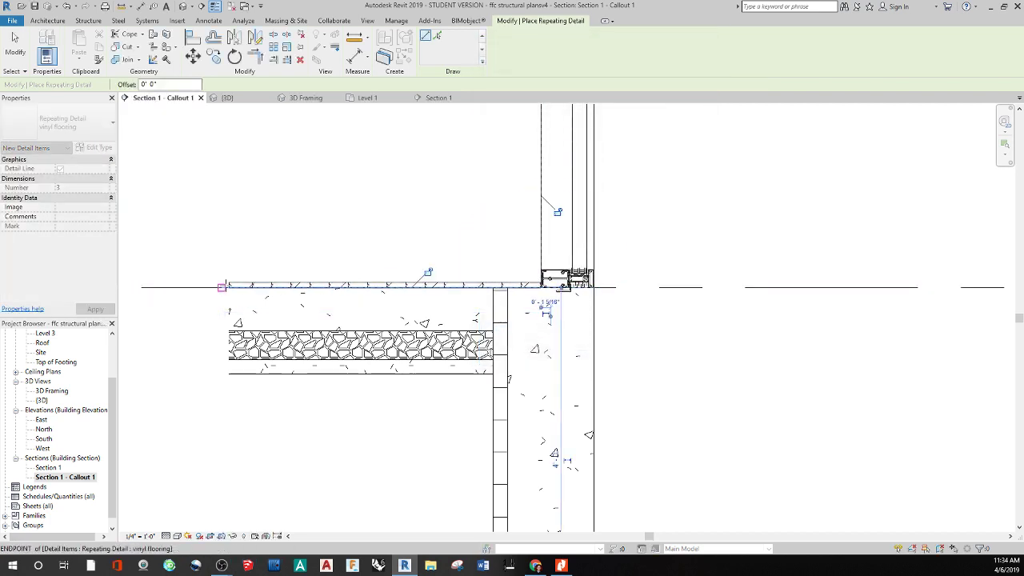
pyautogui.press('Escape')
pyautogui.press('Escape')
pyautogui.scroll(3, 391, 289)
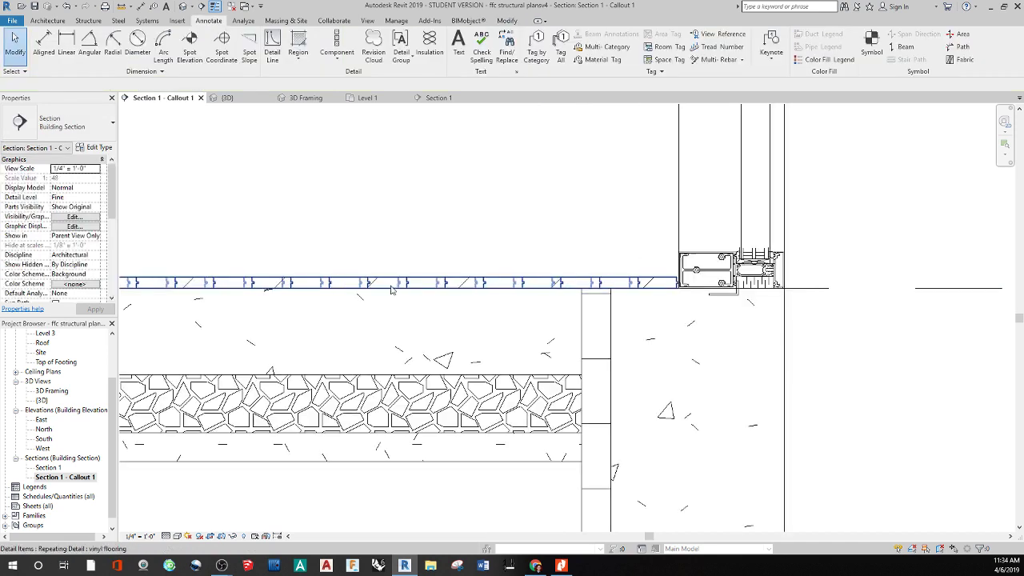
pyautogui.scroll(3, 404, 288)
pyautogui.scroll(-3, 454, 389)
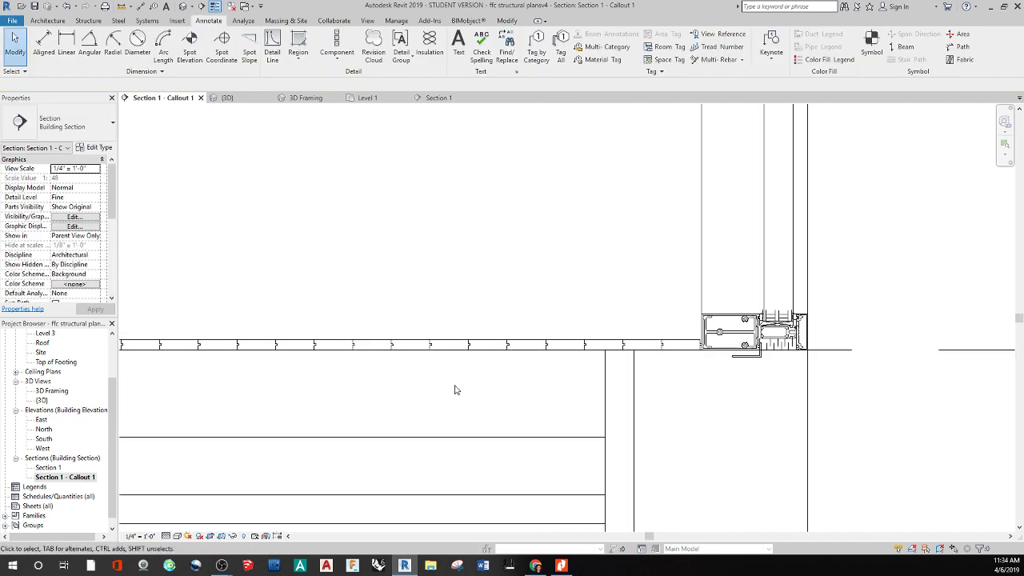
pyautogui.scroll(-2, 455, 390)
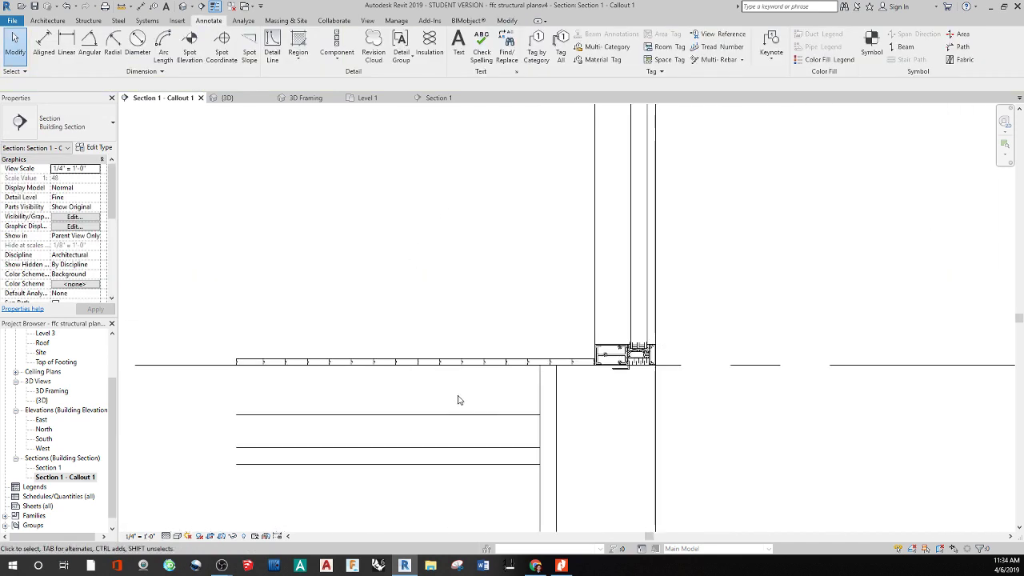
# - Nudge the vinyl flooring repeating detail upward to leave a gap between it and the top of the slab
pyautogui.click(515, 367)
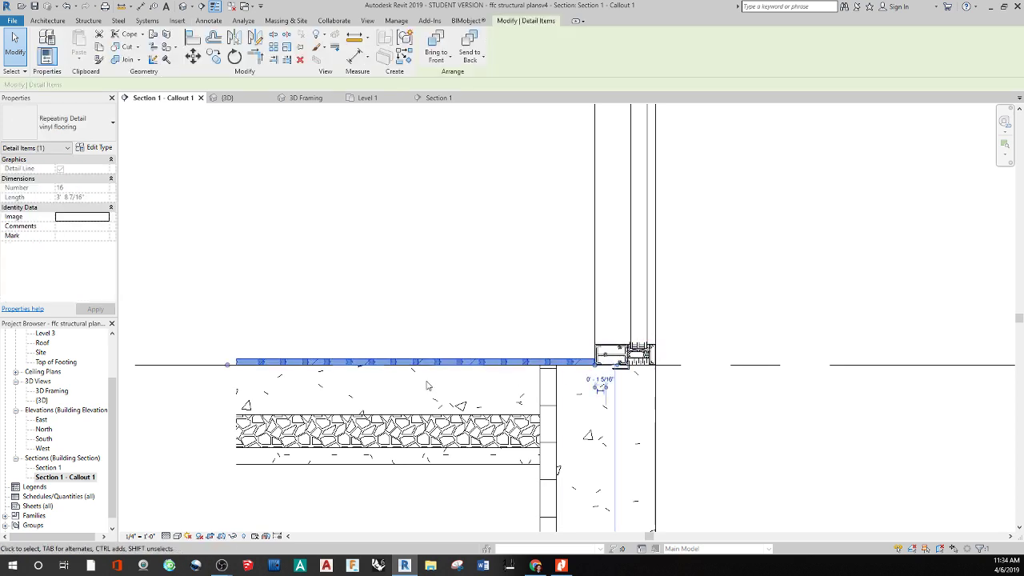
pyautogui.press('Up')
pyautogui.press('Up')
pyautogui.press('Up')
pyautogui.press('Up')
pyautogui.press('Up')
pyautogui.press('Up')
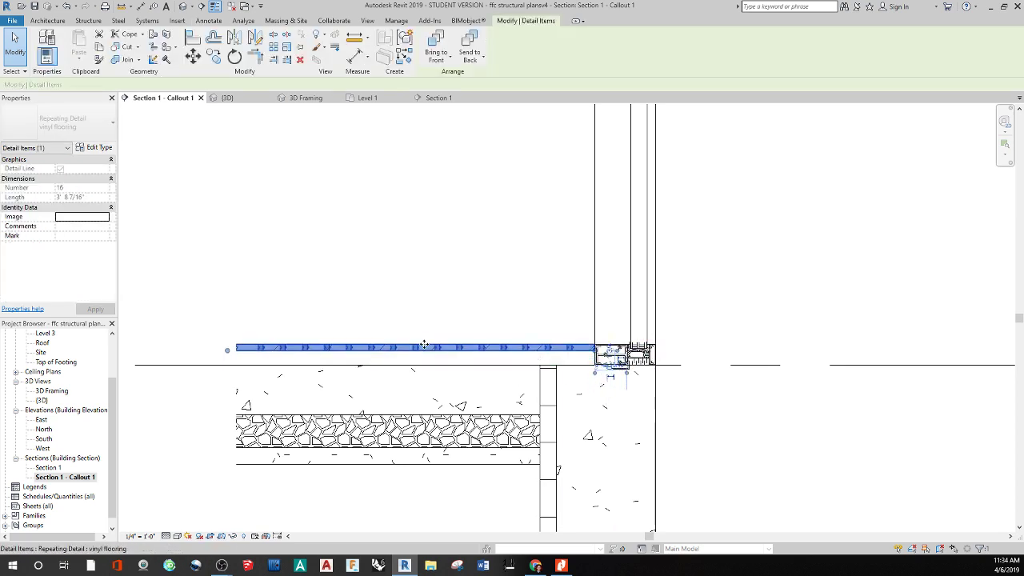
pyautogui.click(458, 270)
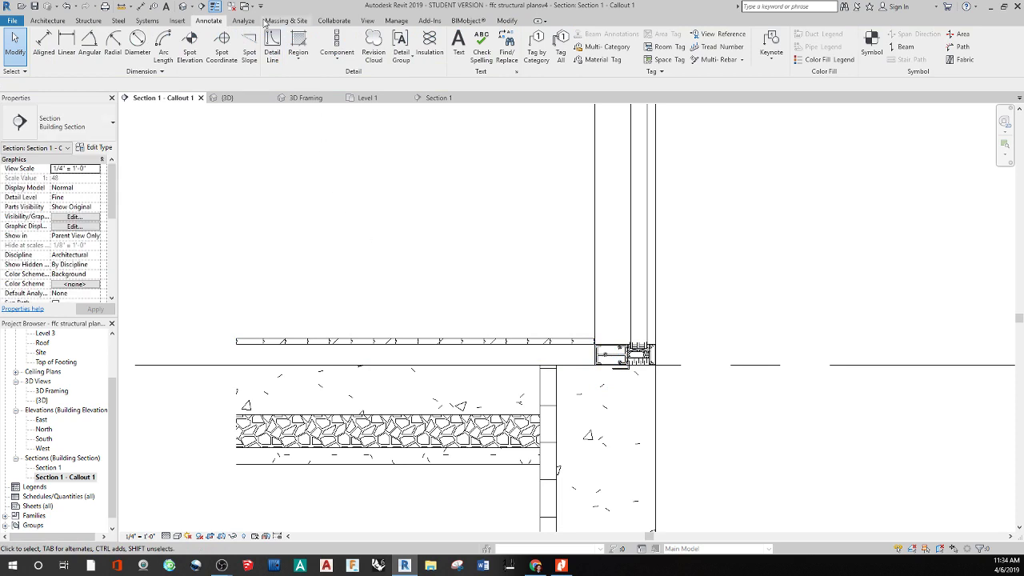
# - Sketch a thin rectangular filled region boundary, about 3/4" high, on top of the slab from the mullion to past the slab's cut end
pyautogui.click(298, 54)
pyautogui.click(309, 83)
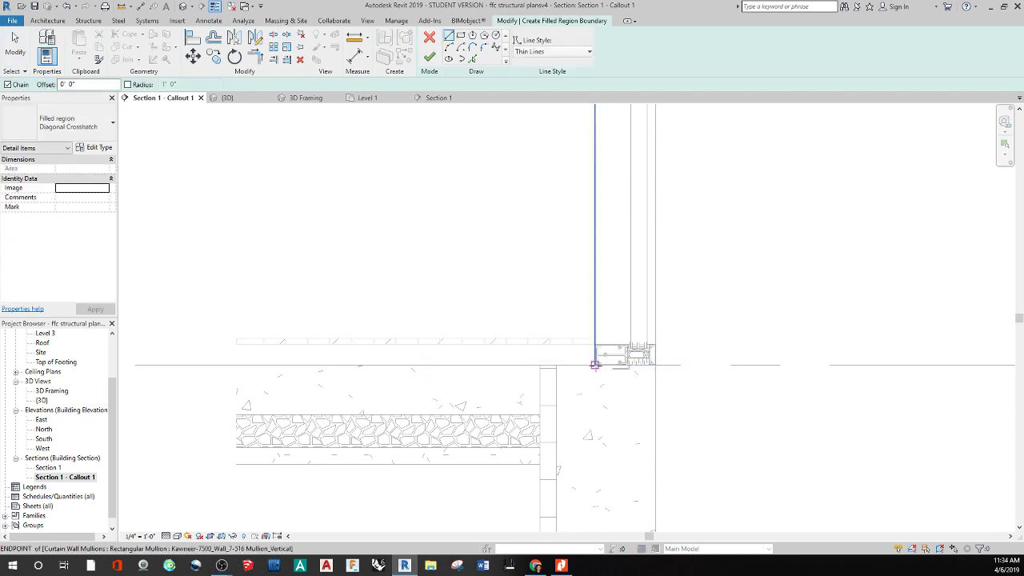
pyautogui.click(595, 365)
pyautogui.click(216, 364)
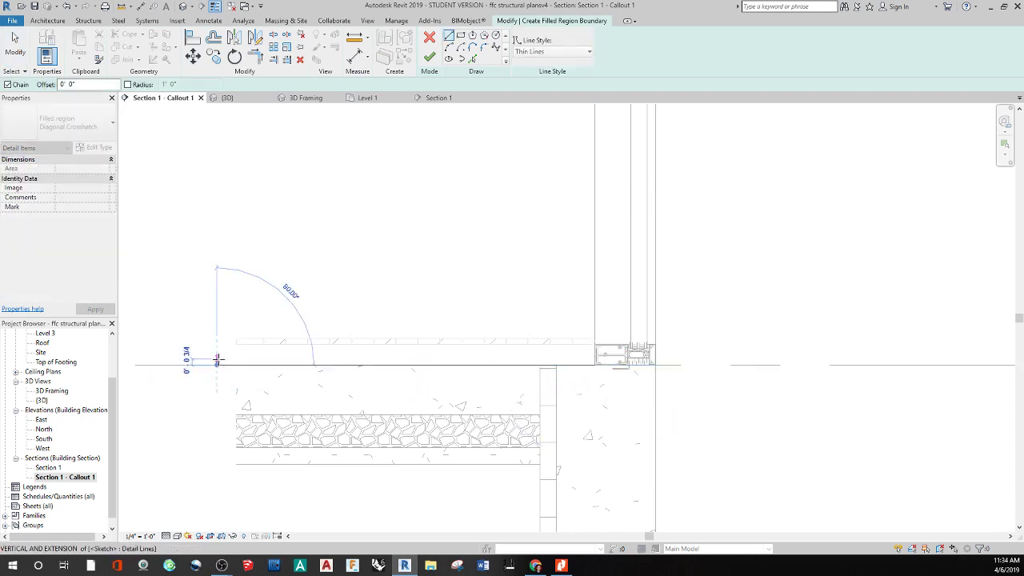
pyautogui.scroll(2, 217, 360)
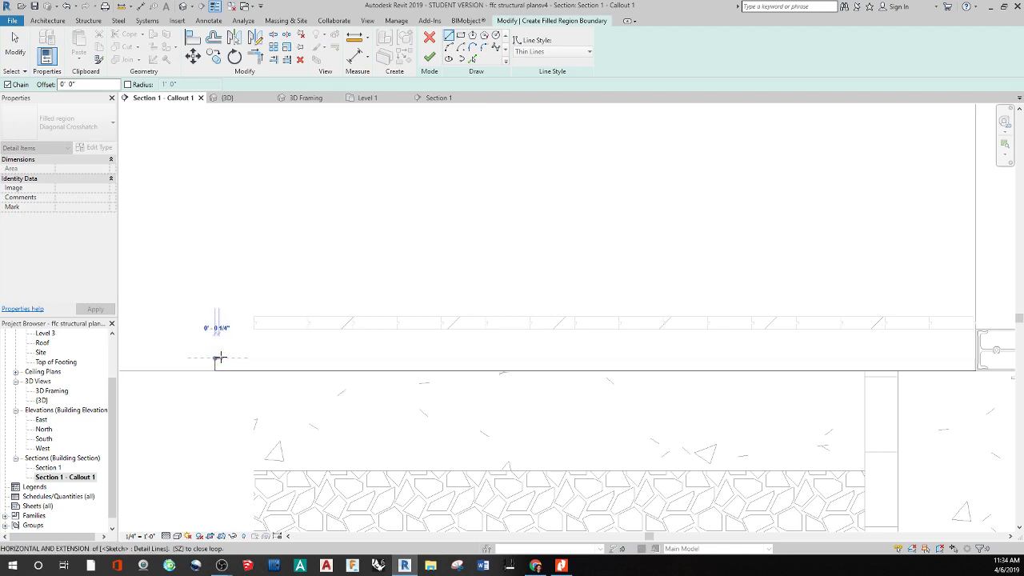
pyautogui.scroll(-3, 231, 352)
pyautogui.click(549, 361)
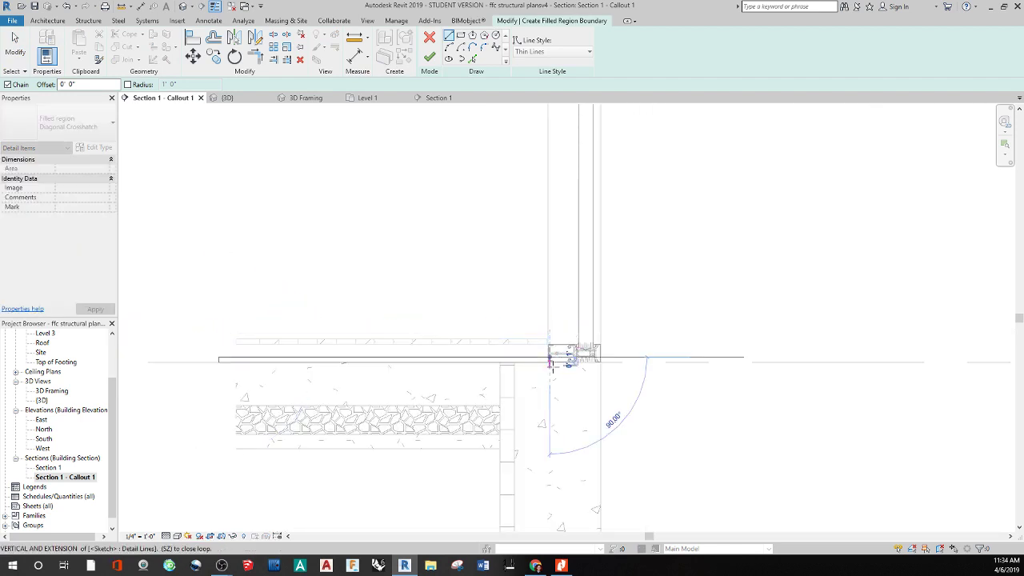
pyautogui.press('Escape')
# - Move the short end line of the filled region boundary back to the mullion's interior face
pyautogui.scroll(4, 553, 364)
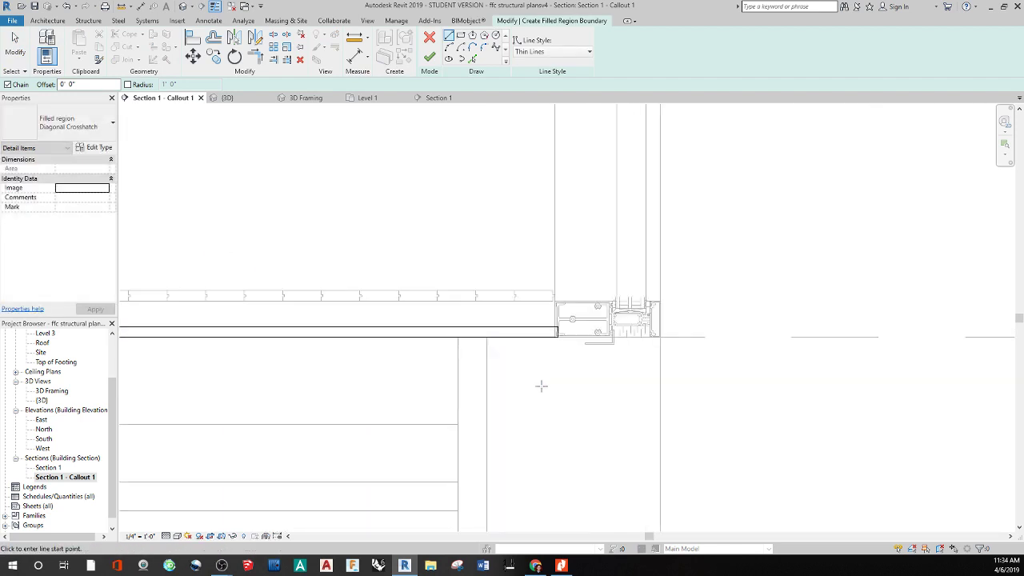
pyautogui.scroll(3, 558, 337)
pyautogui.press('Escape')
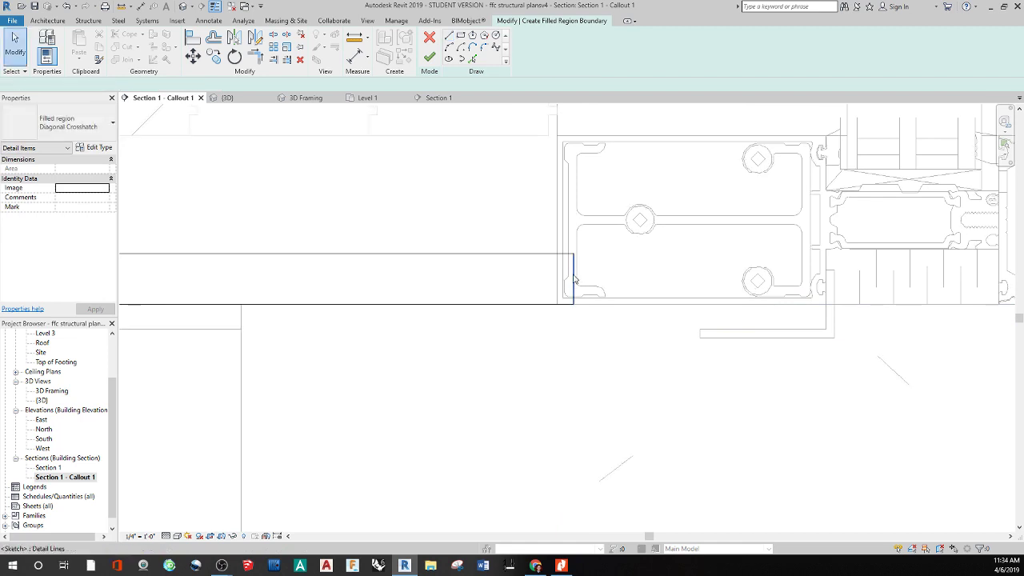
pyautogui.click(568, 274)
pyautogui.moveTo(568, 274); pyautogui.dragTo(555, 278)
pyautogui.press('Escape')
pyautogui.press('Escape')
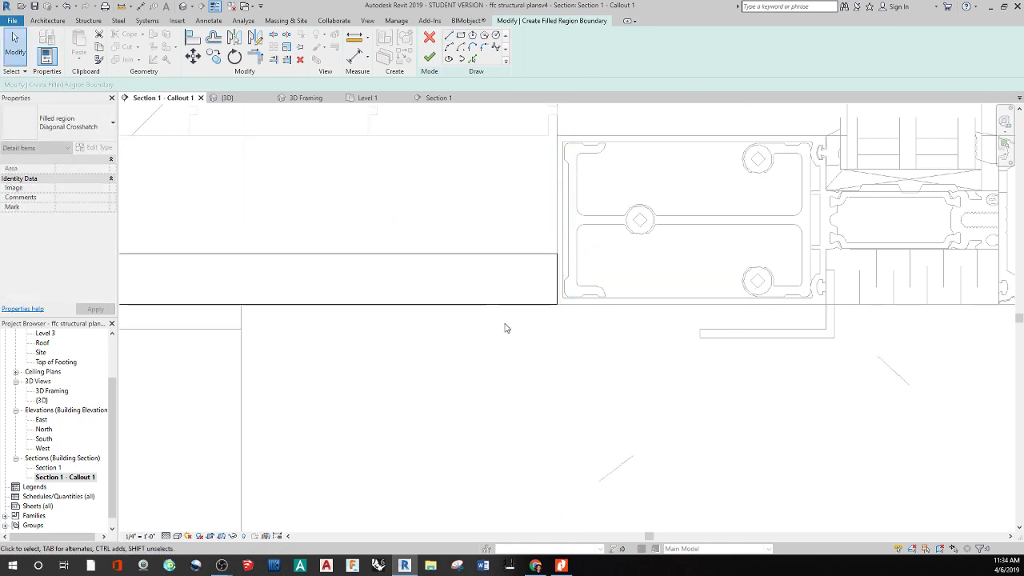
# - Finish the thin filled region sketch on top of the slab and inspect its hatch up close
pyautogui.scroll(-5, 506, 327)
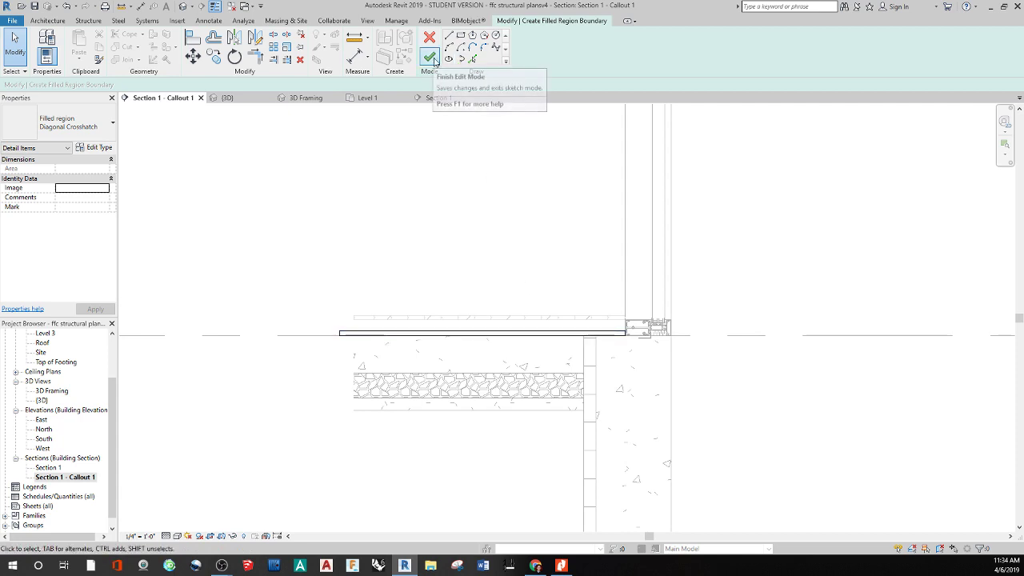
pyautogui.click(432, 59)
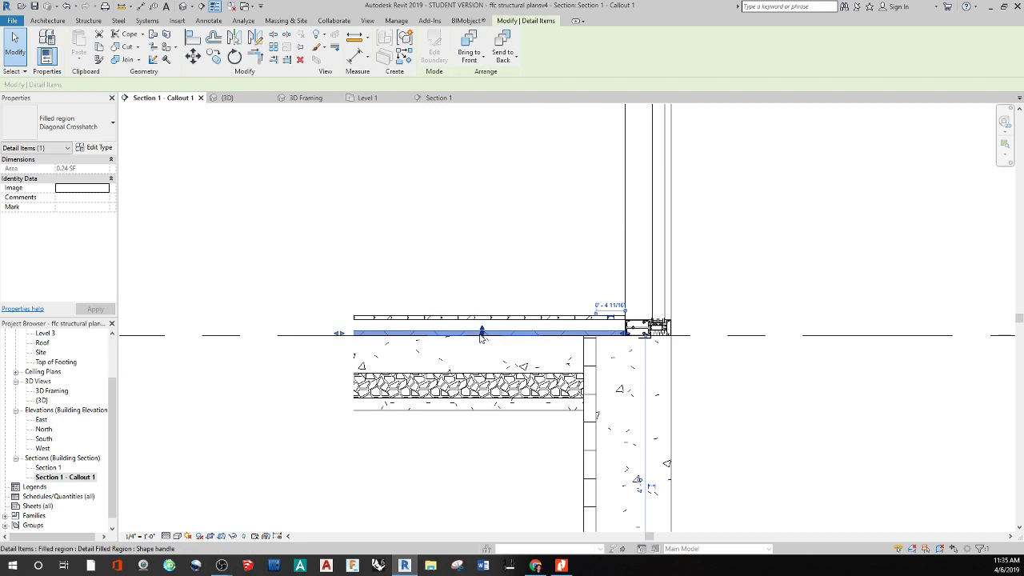
pyautogui.scroll(5, 481, 336)
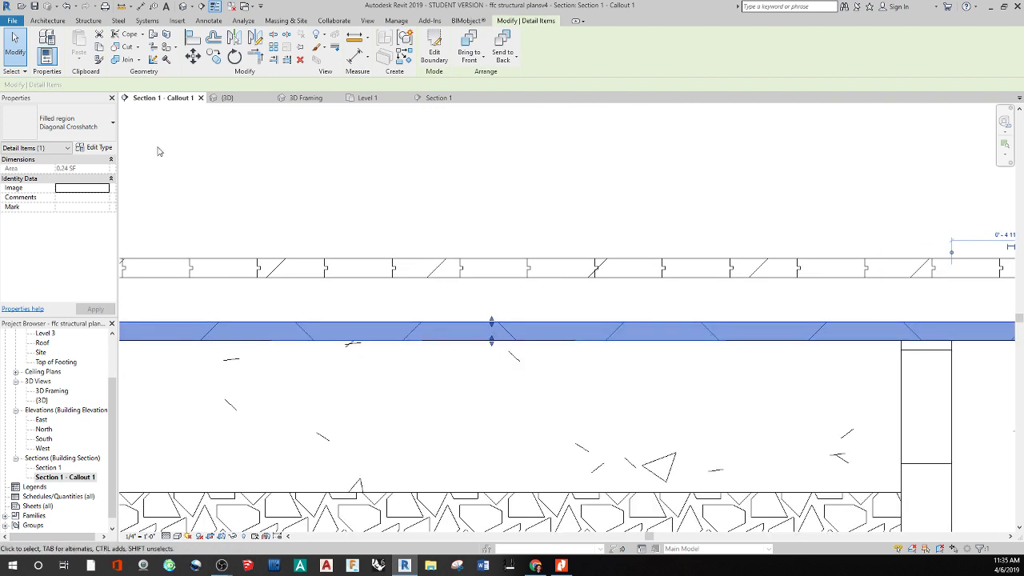
pyautogui.scroll(-3, 408, 337)
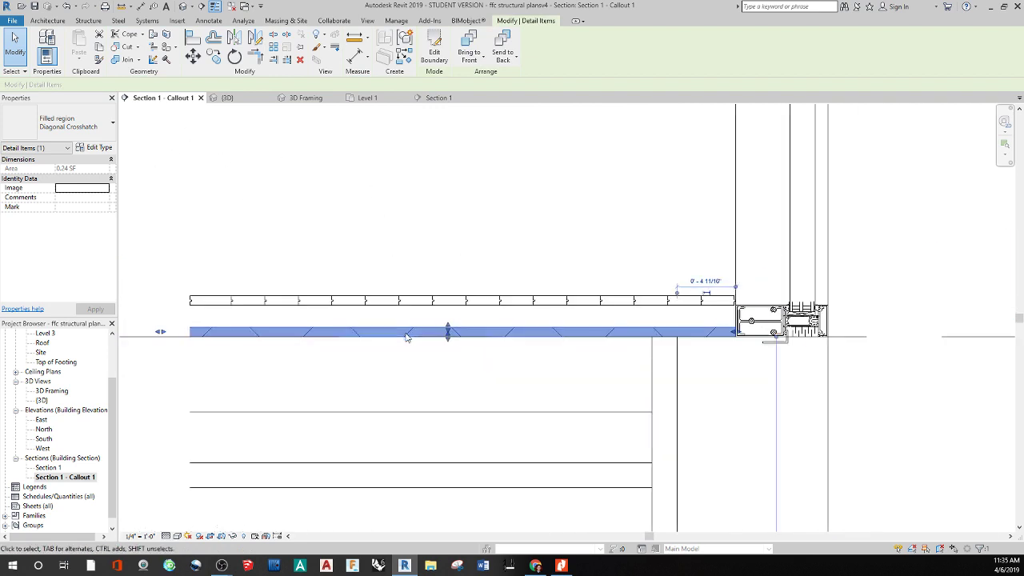
# - Duplicate the Diagonal Crosshatch filled region type under the name underlayment
pyautogui.click(110, 121)
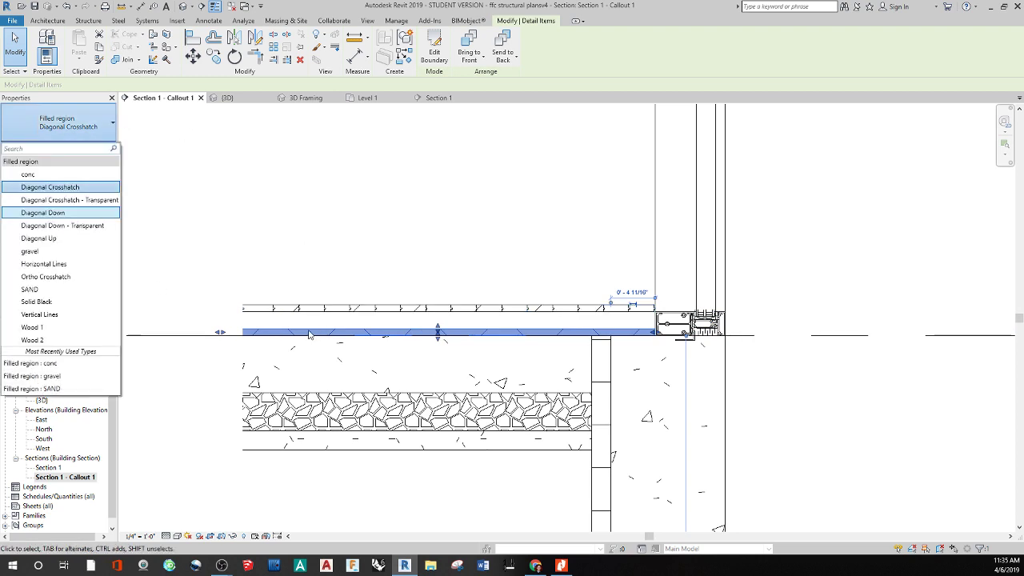
pyautogui.click(103, 131)
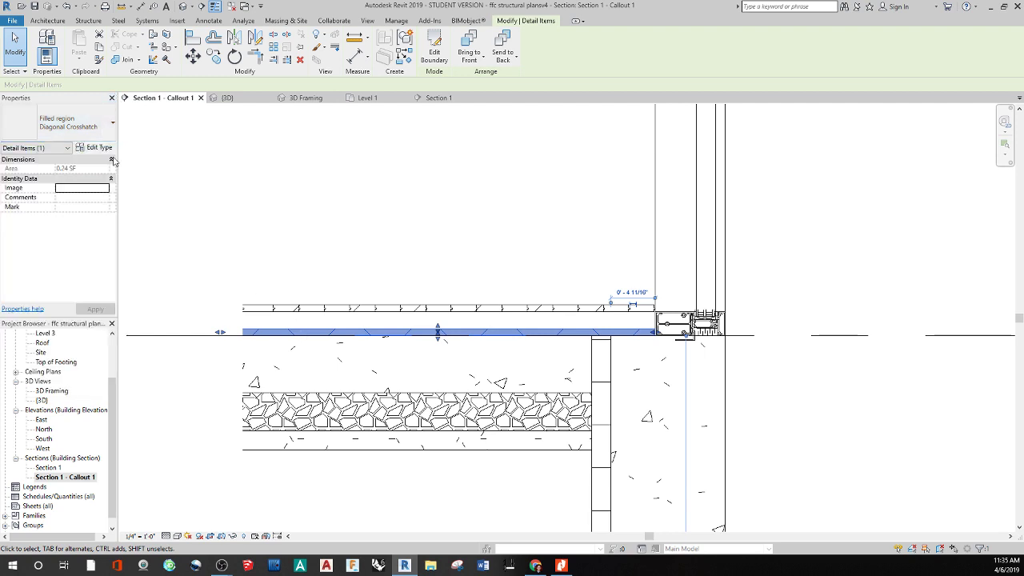
pyautogui.click(96, 147)
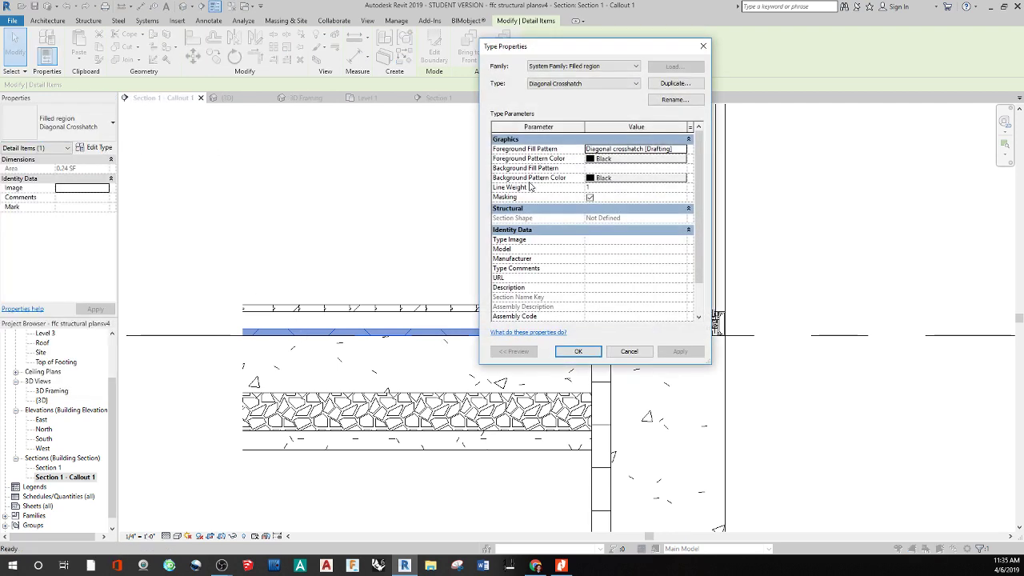
pyautogui.click(676, 83)
pyautogui.write('co')
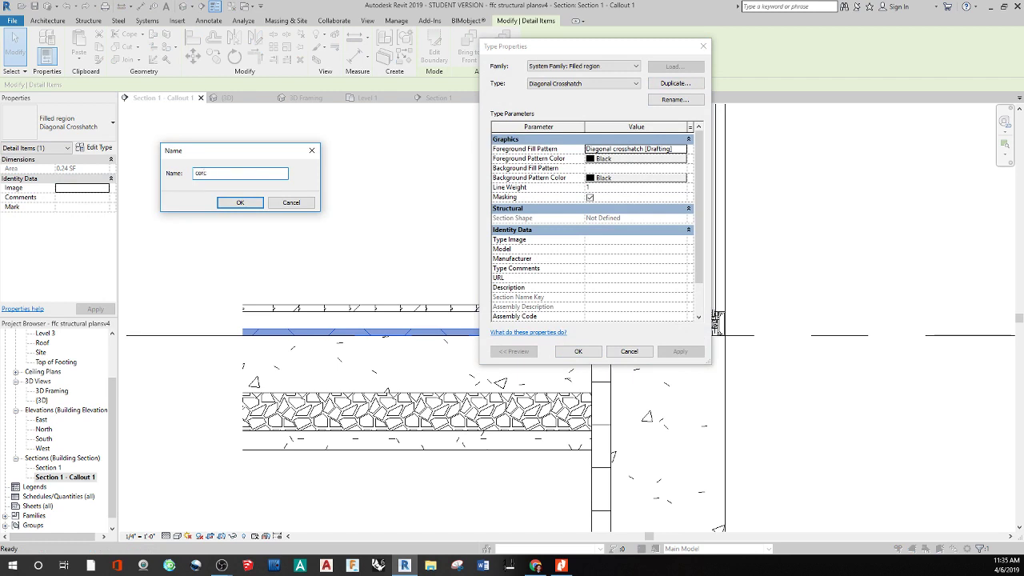
pyautogui.hotkey('ctrl', 'z')
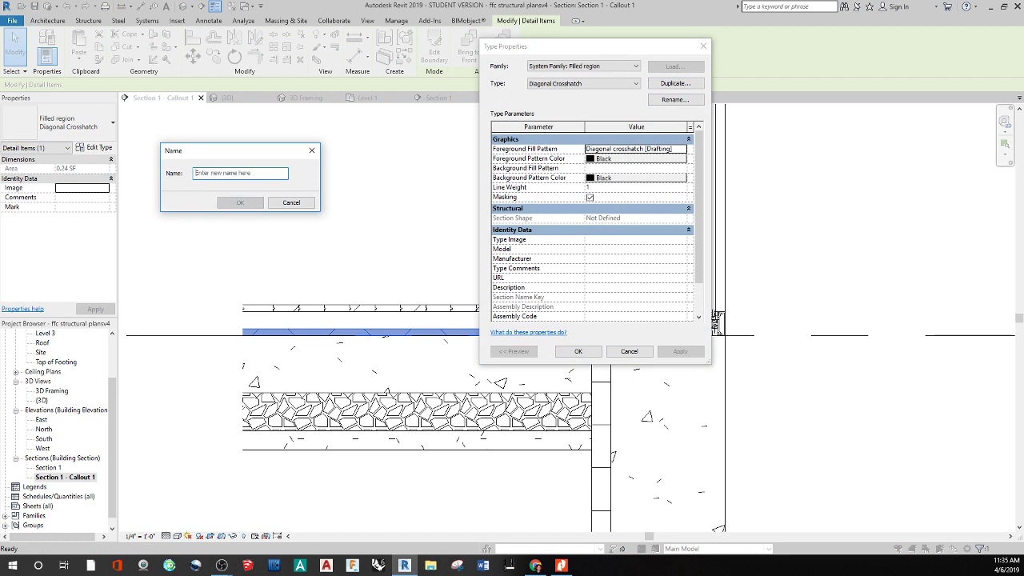
pyautogui.write('underlayment')
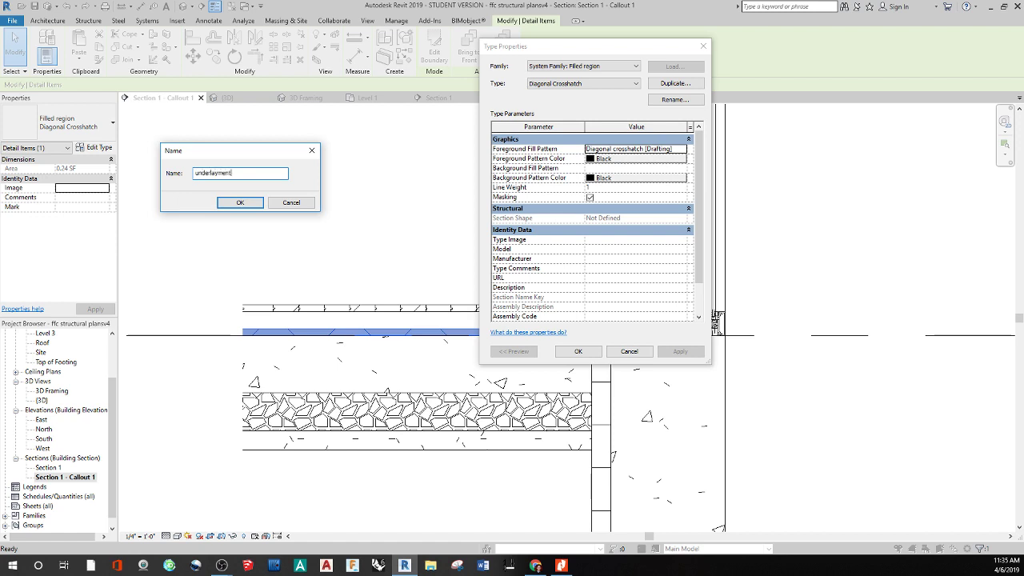
pyautogui.press('Return')
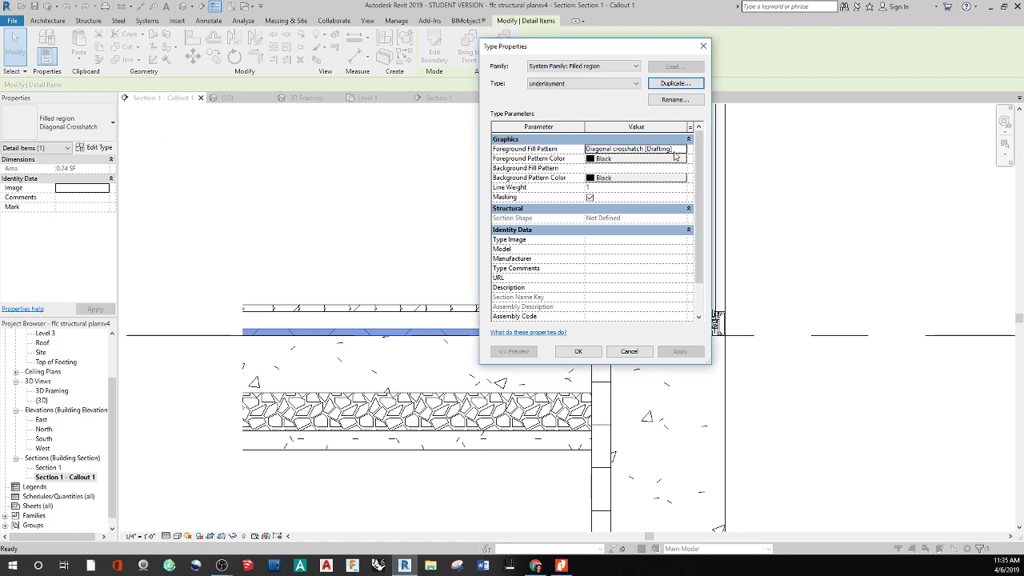
# - Set the underlayment type's foreground fill pattern to Diagonal crosshatch-small and apply the type to the thin filled region
pyautogui.click(682, 149)
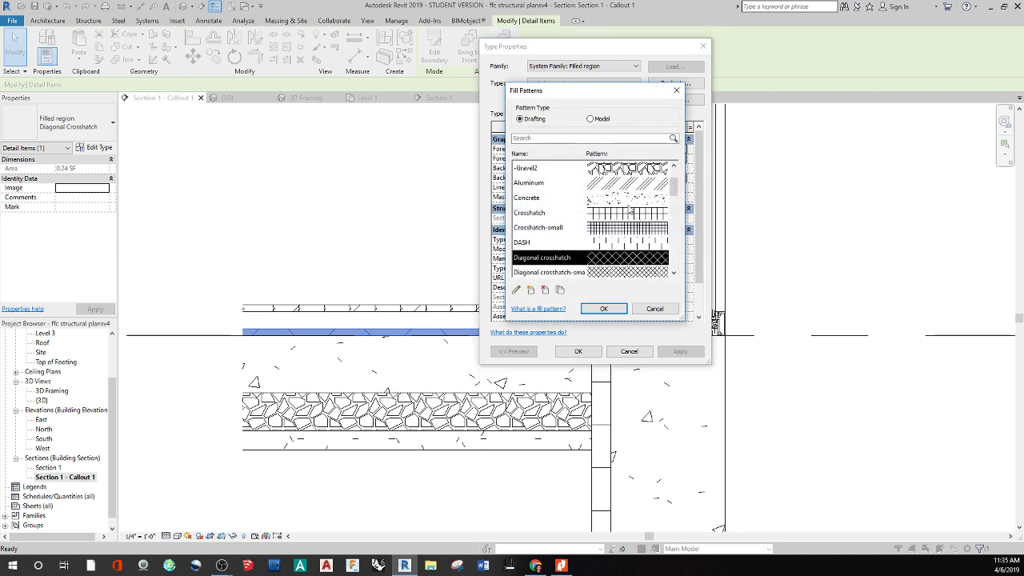
pyautogui.scroll(-2, 623, 186)
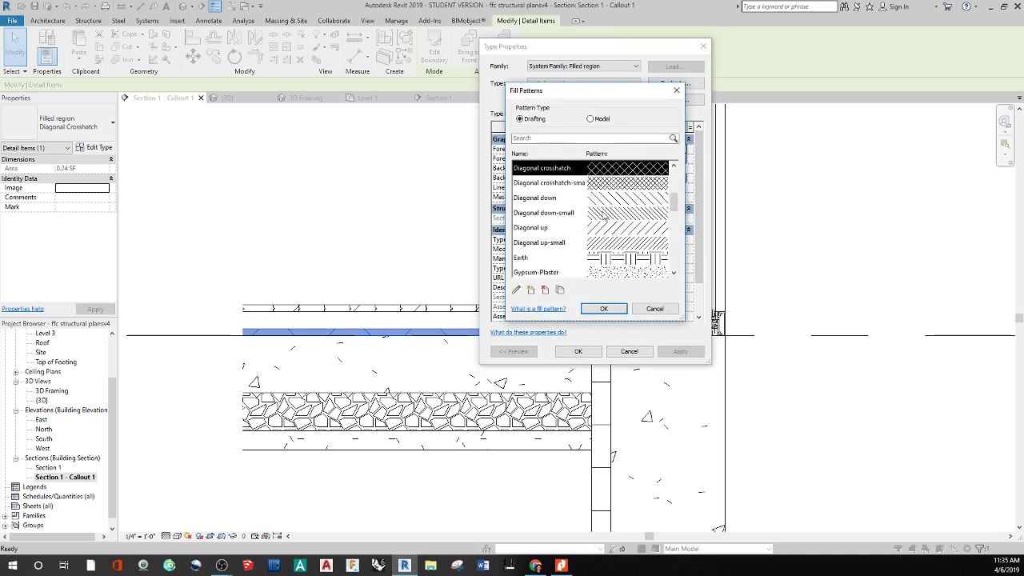
pyautogui.click(620, 184)
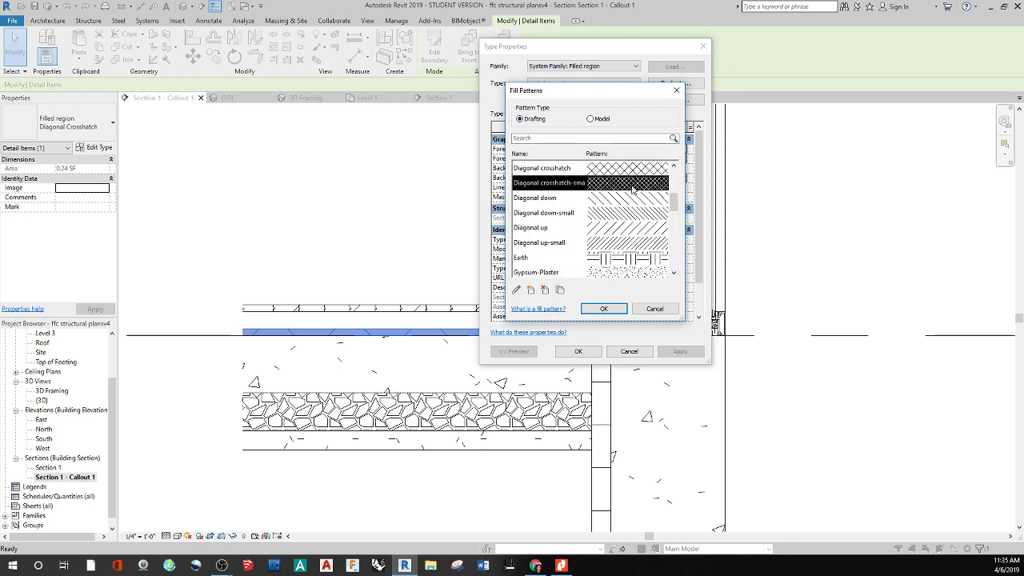
pyautogui.click(604, 309)
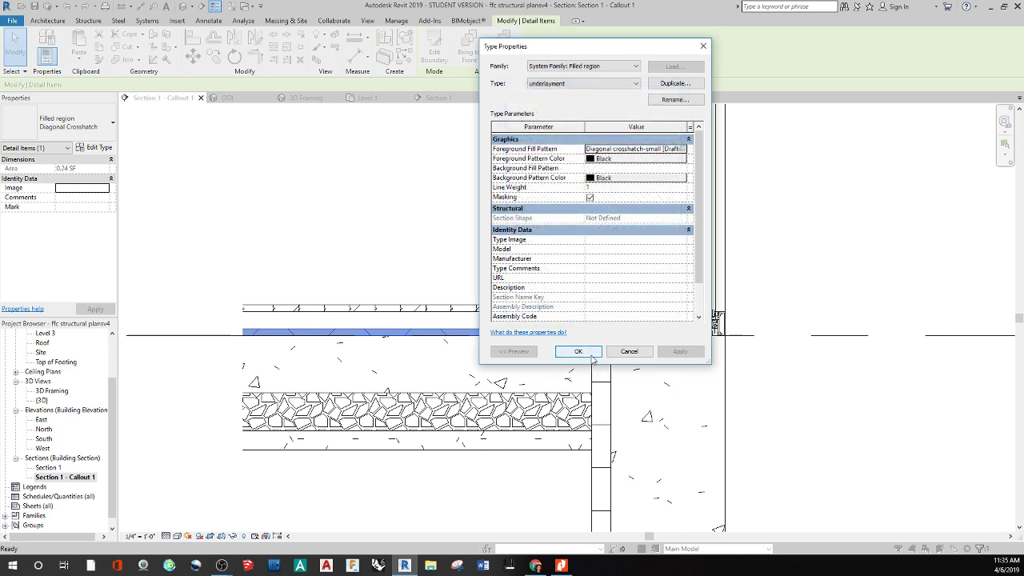
pyautogui.click(592, 356)
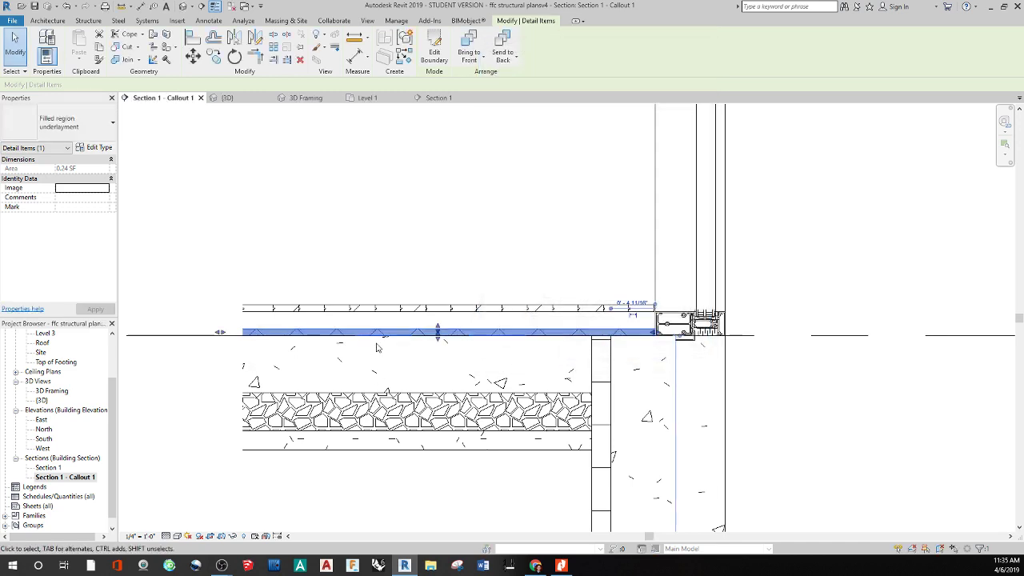
# - Examine the available drafting fill patterns for the underlayment type's foreground
pyautogui.click(103, 148)
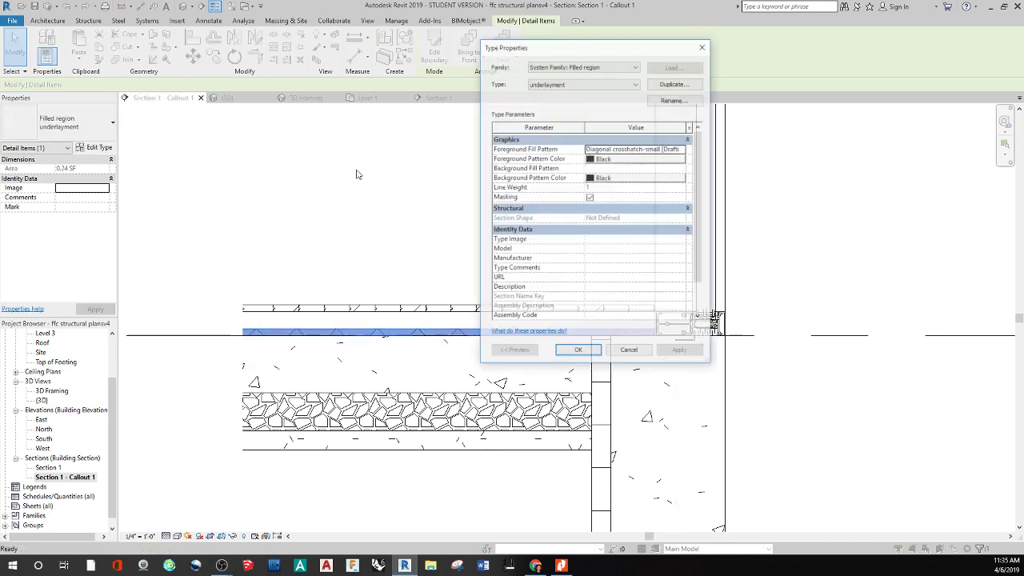
pyautogui.click(656, 151)
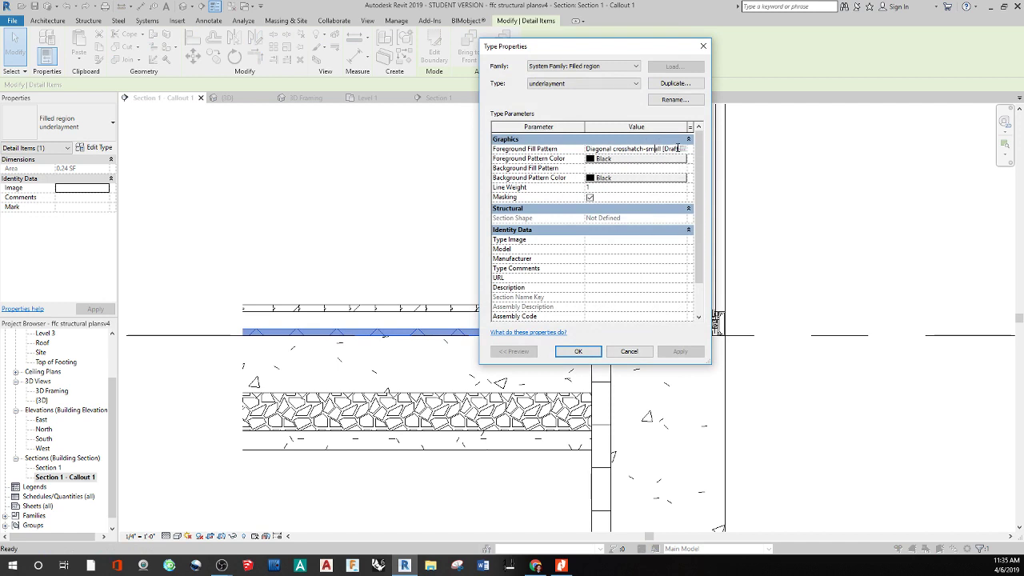
pyautogui.click(680, 150)
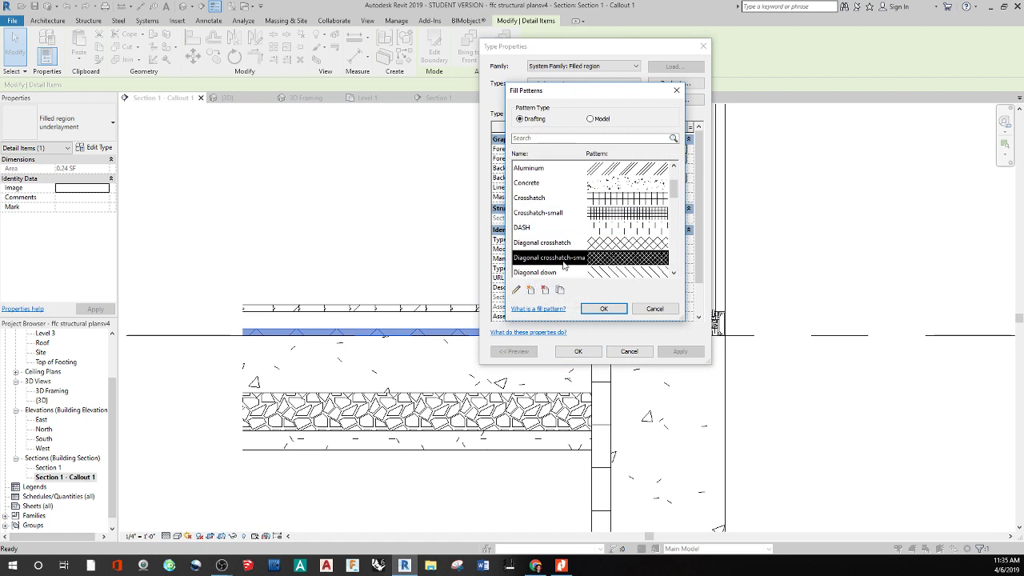
pyautogui.scroll(-3, 566, 260)
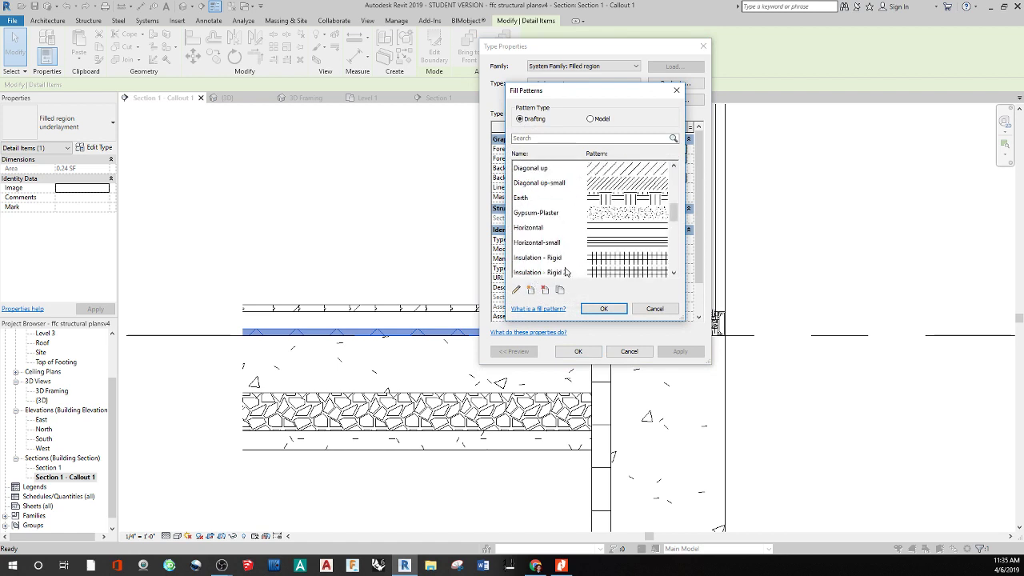
pyautogui.scroll(-3, 566, 270)
pyautogui.scroll(1, 567, 269)
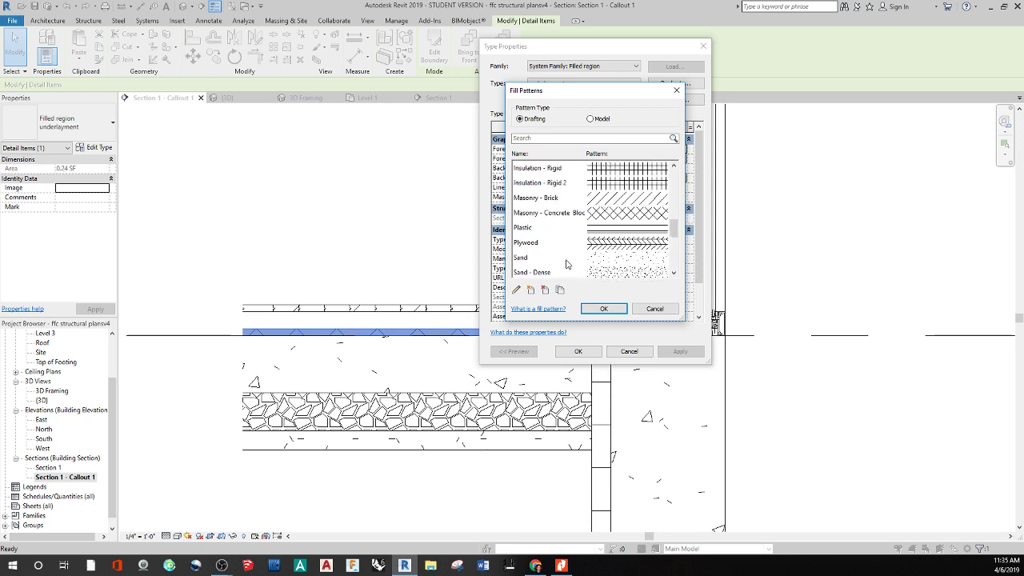
pyautogui.scroll(-4, 564, 246)
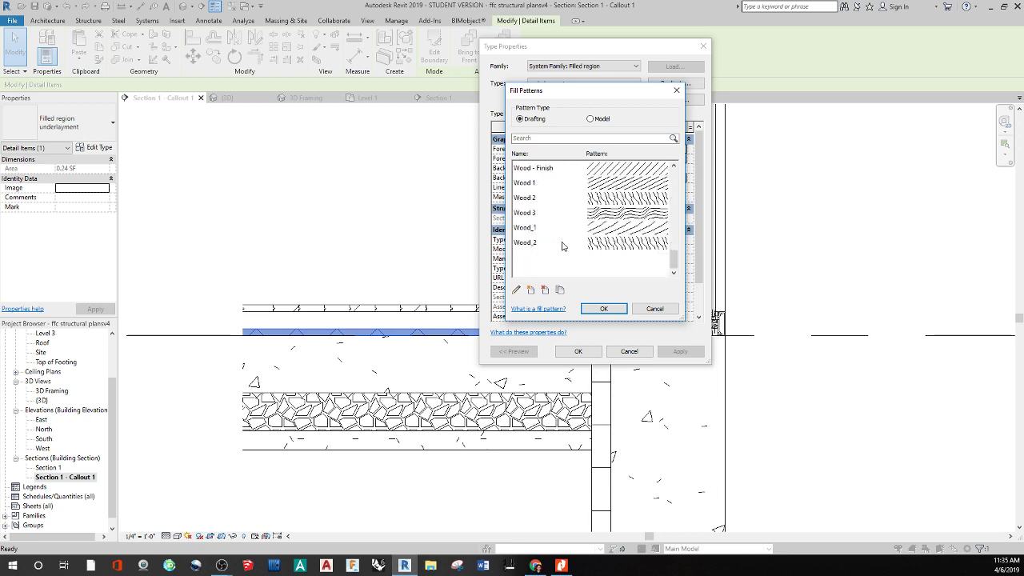
pyautogui.scroll(8, 551, 264)
pyautogui.scroll(3, 548, 277)
pyautogui.click(530, 289)
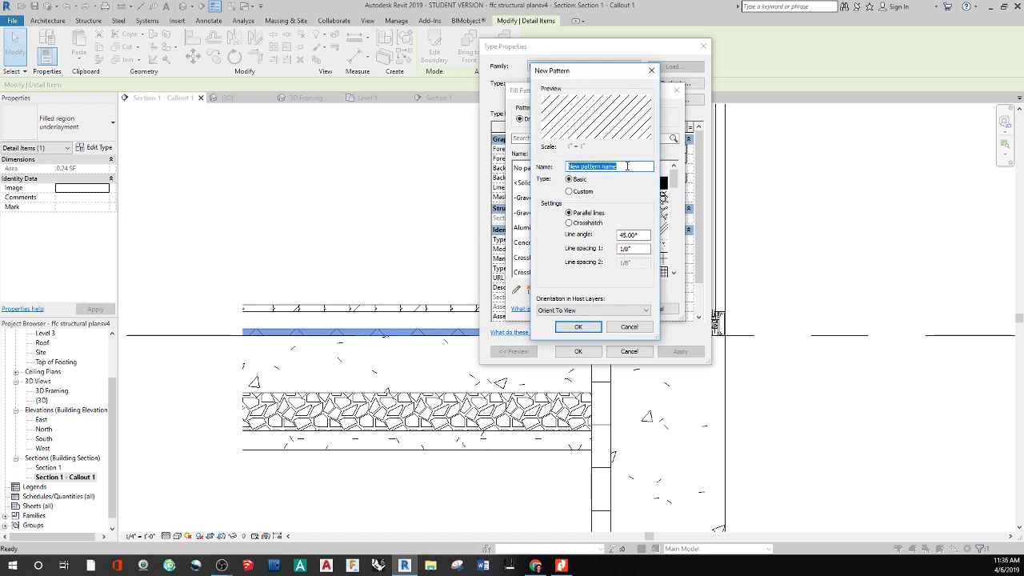
pyautogui.click(569, 192)
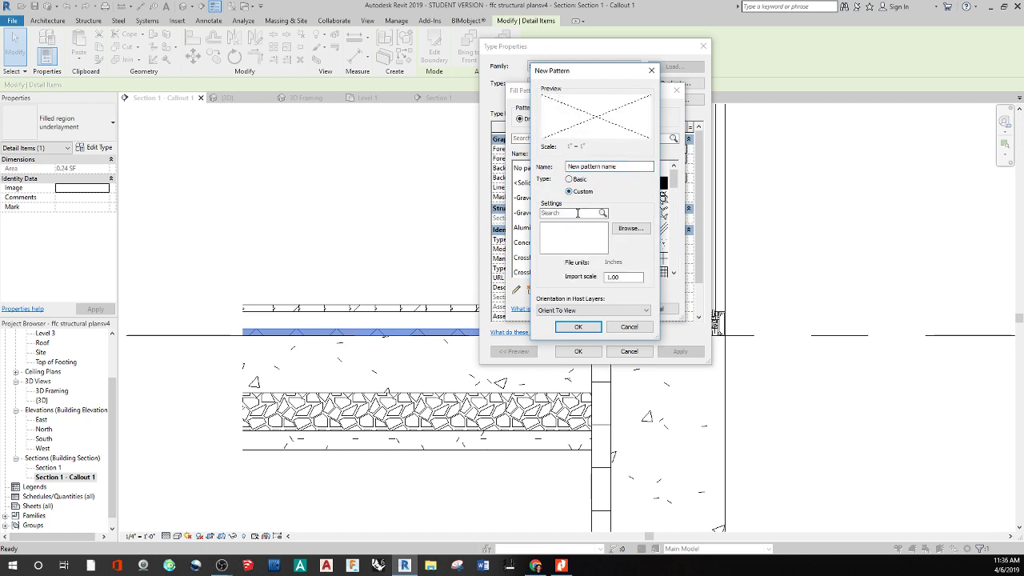
pyautogui.write('dia')
pyautogui.press('Return')
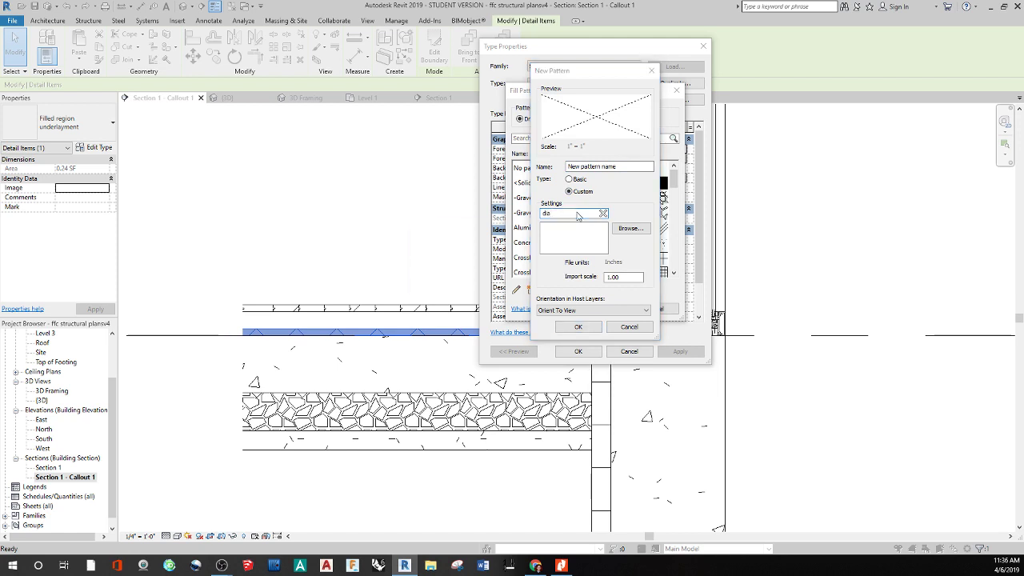
pyautogui.click(577, 282)
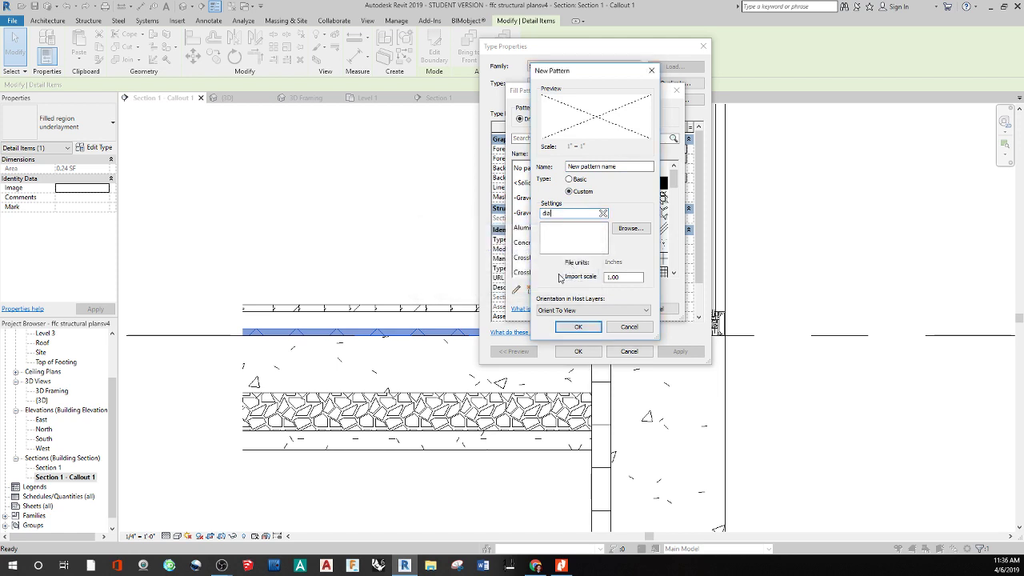
pyautogui.click(630, 229)
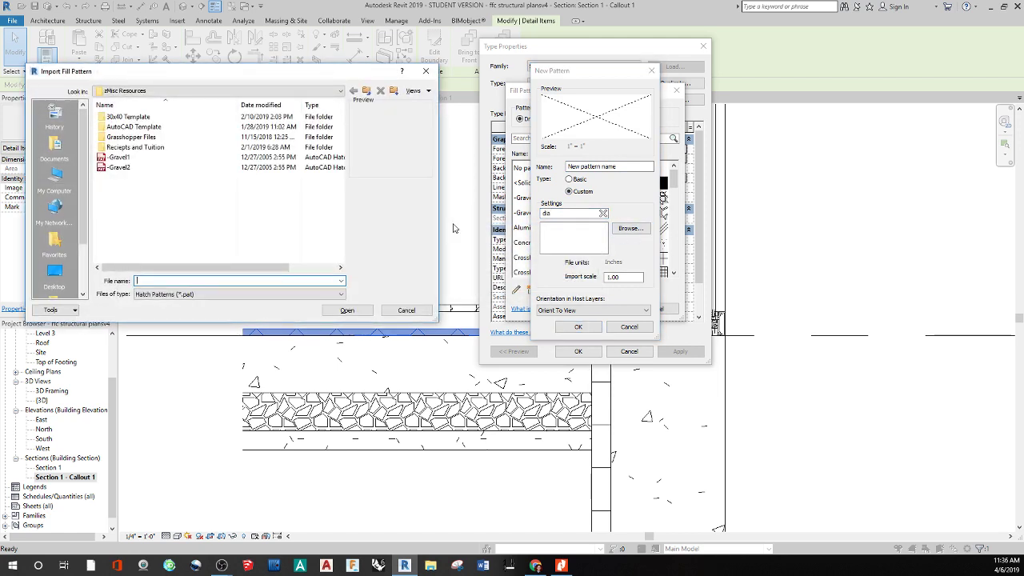
pyautogui.click(425, 70)
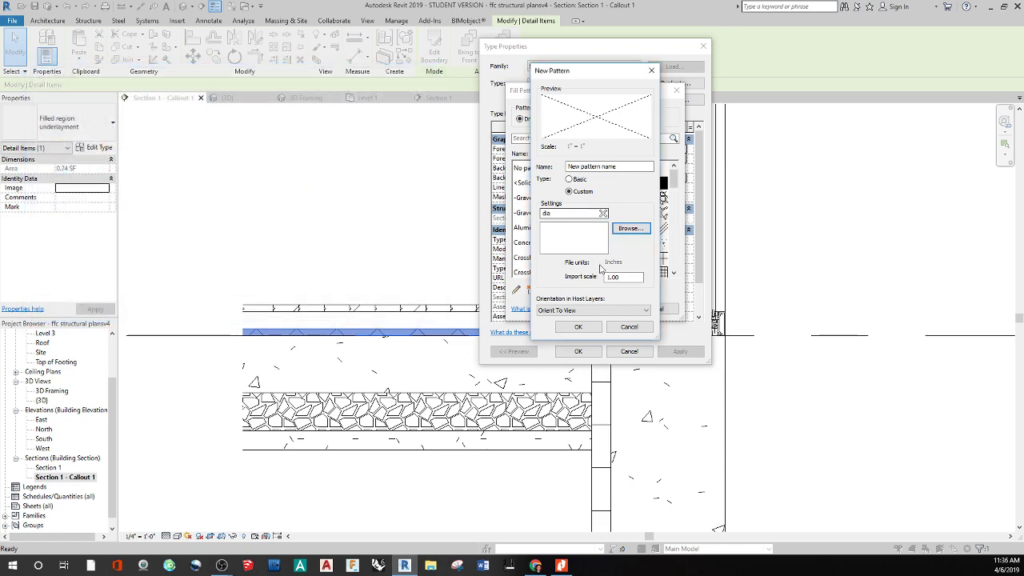
pyautogui.click(623, 327)
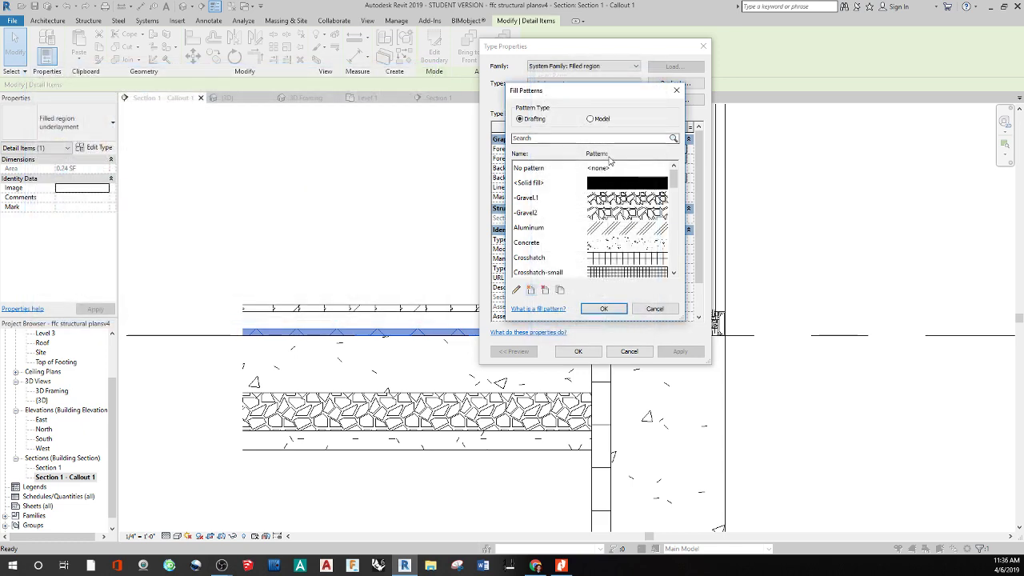
# - Duplicate the Diagonal crosshatch-small fill pattern with line spacing 1 and line spacing 2 both set to 1/64"
pyautogui.scroll(-2, 604, 238)
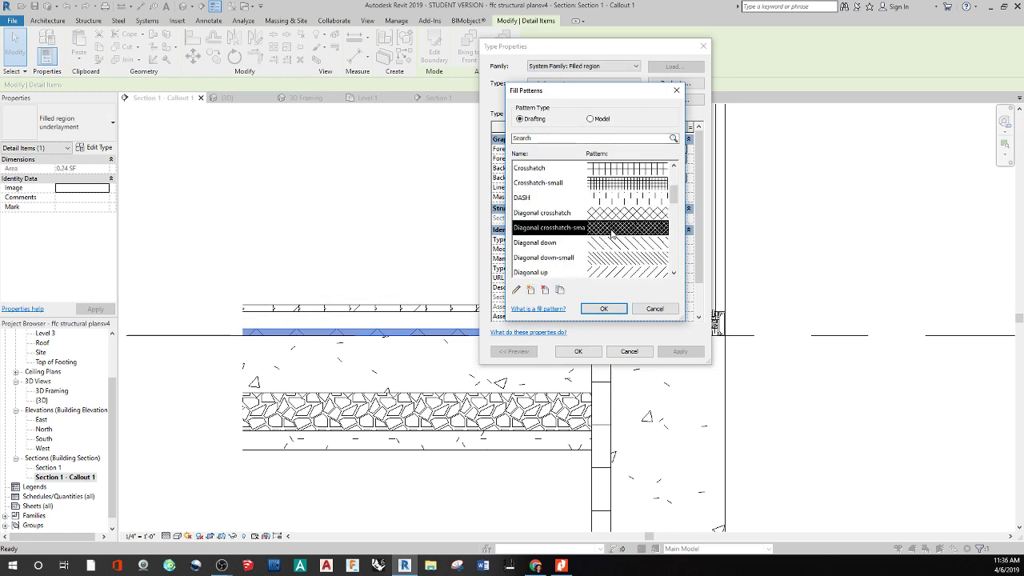
pyautogui.click(560, 290)
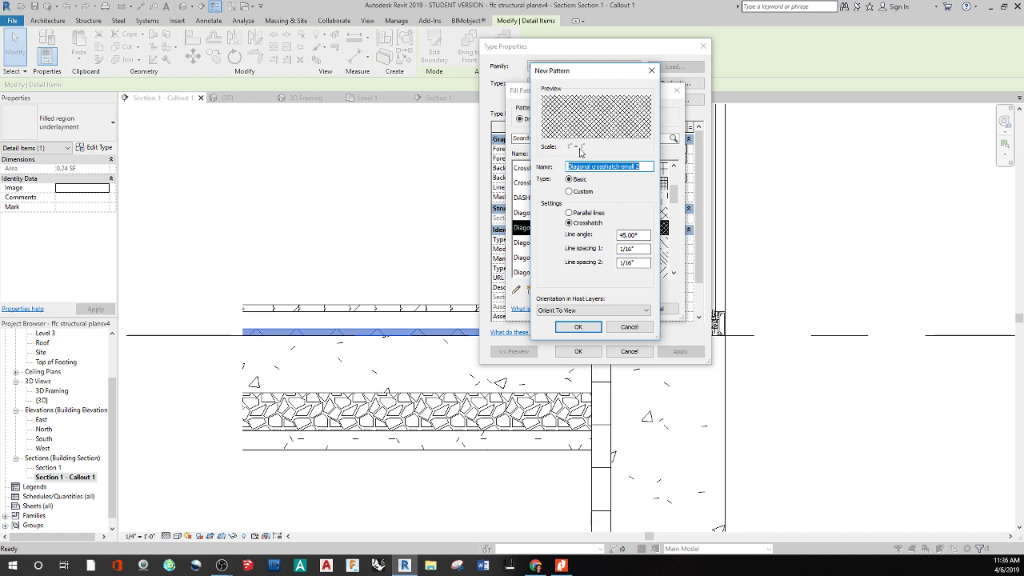
pyautogui.doubleClick(631, 249)
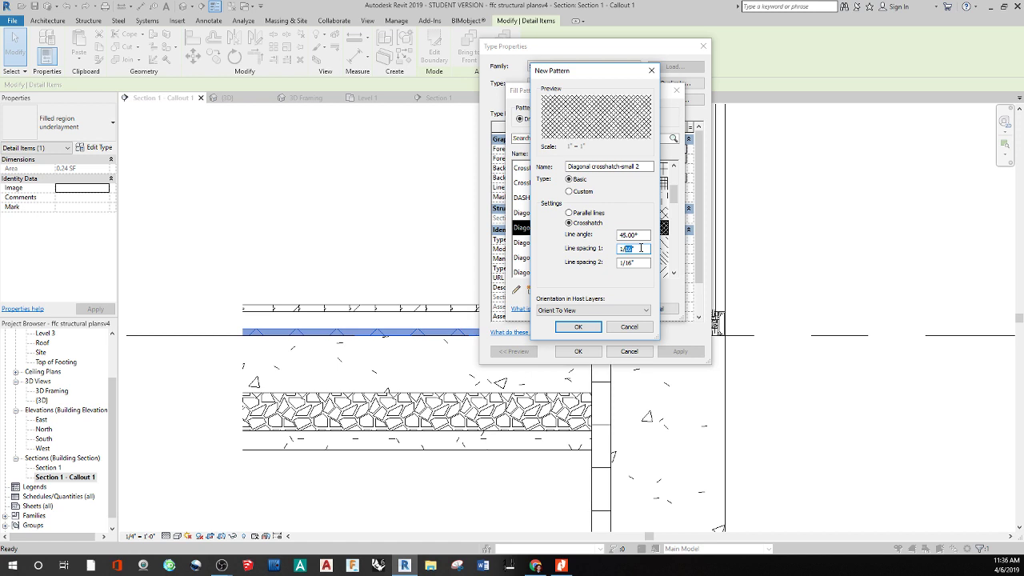
pyautogui.write('64')
pyautogui.doubleClick(631, 263)
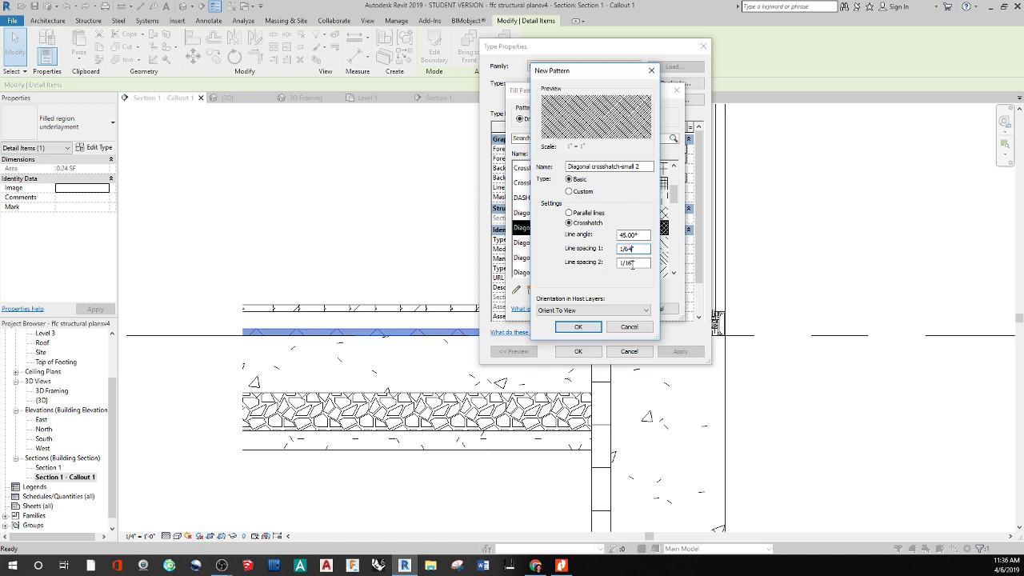
pyautogui.write('64')
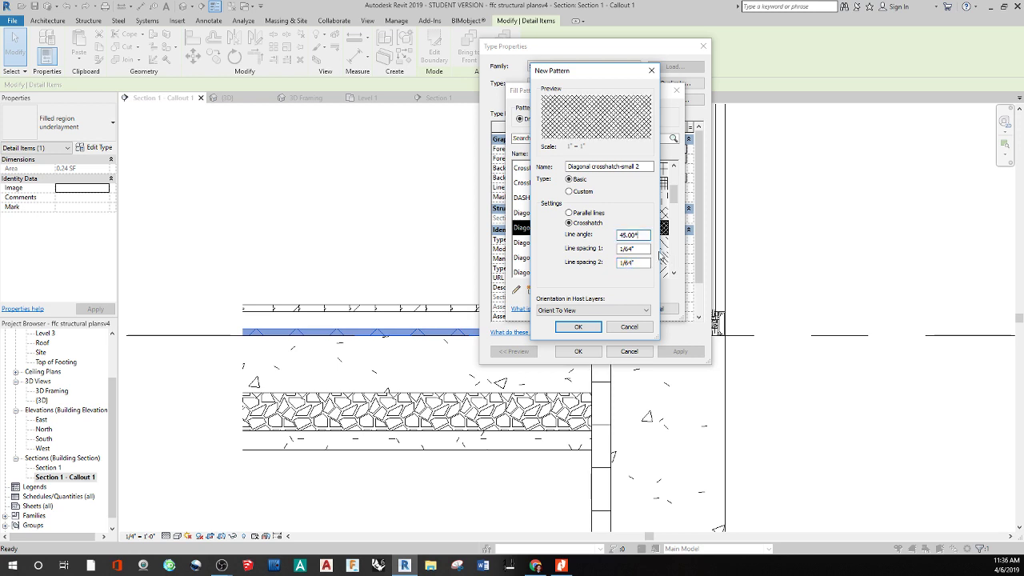
pyautogui.click(581, 328)
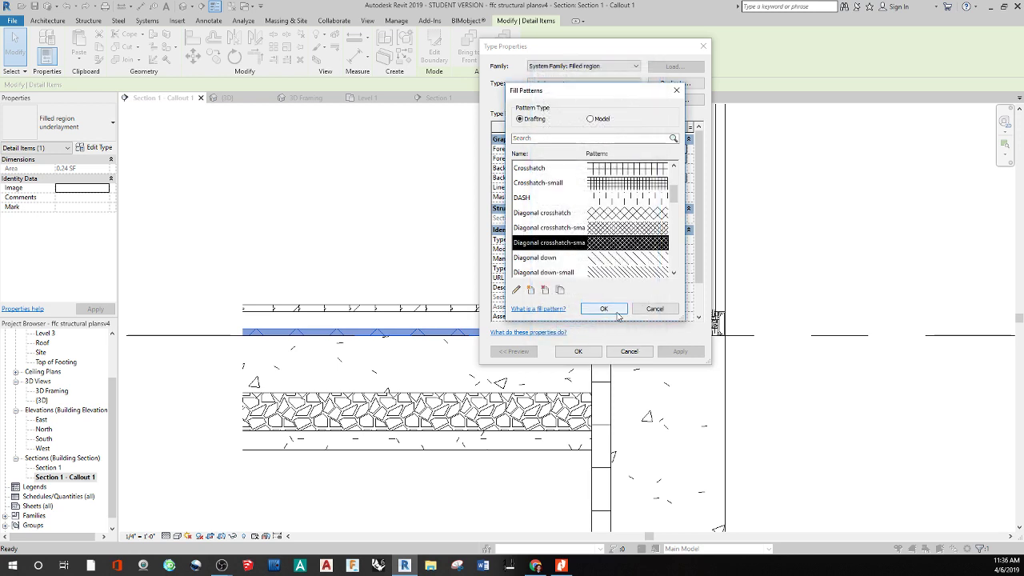
# - Assign the duplicated 1/64" crosshatch pattern as the underlayment type's foreground fill and apply the type changes
pyautogui.click(605, 309)
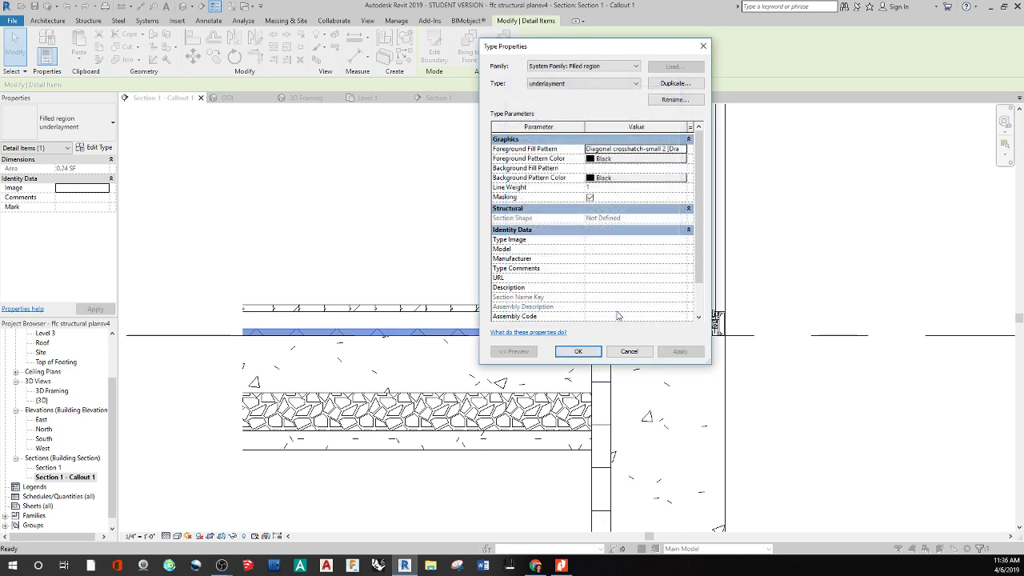
pyautogui.click(680, 351)
pyautogui.click(558, 353)
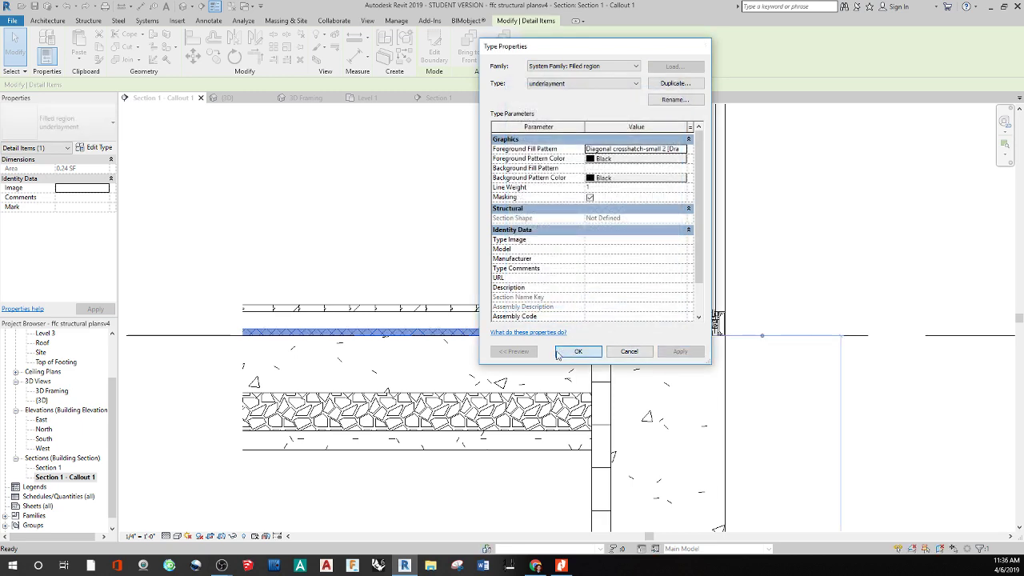
# - Apply the Diagonal crosshatch-small 2 foreground pattern to the underlayment filled region type
pyautogui.click(566, 243)
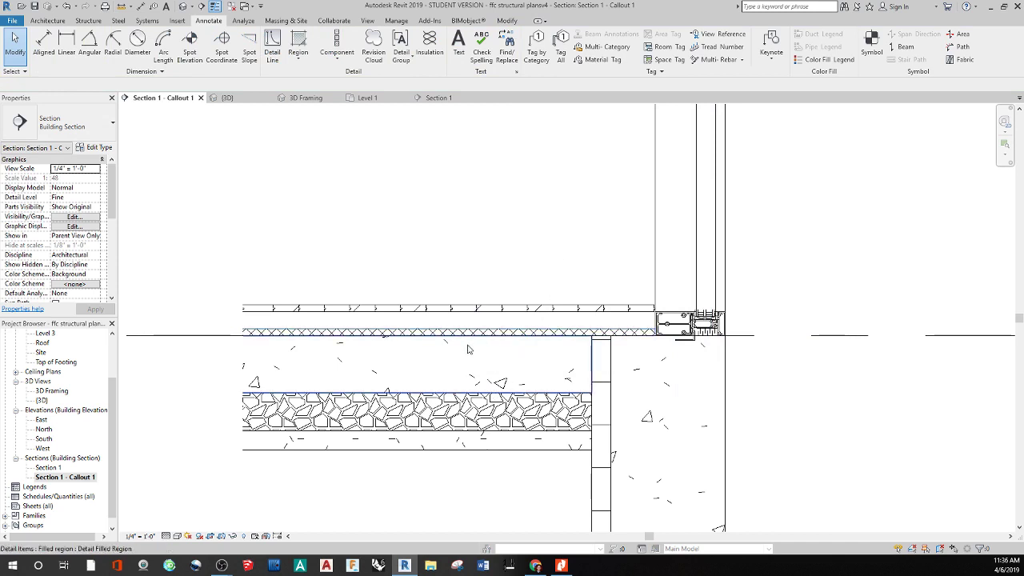
pyautogui.scroll(-2, 480, 338)
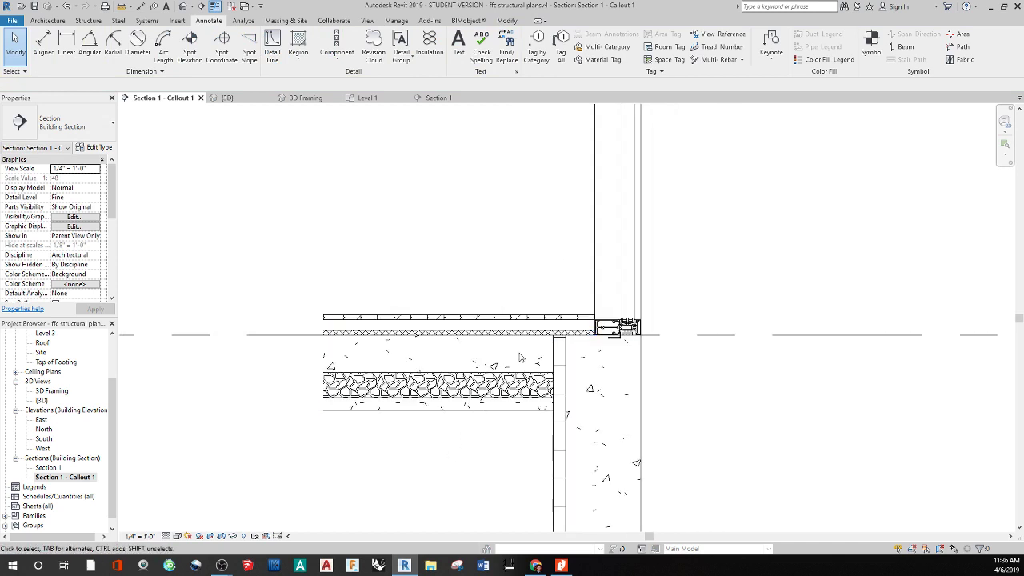
pyautogui.scroll(2, 416, 457)
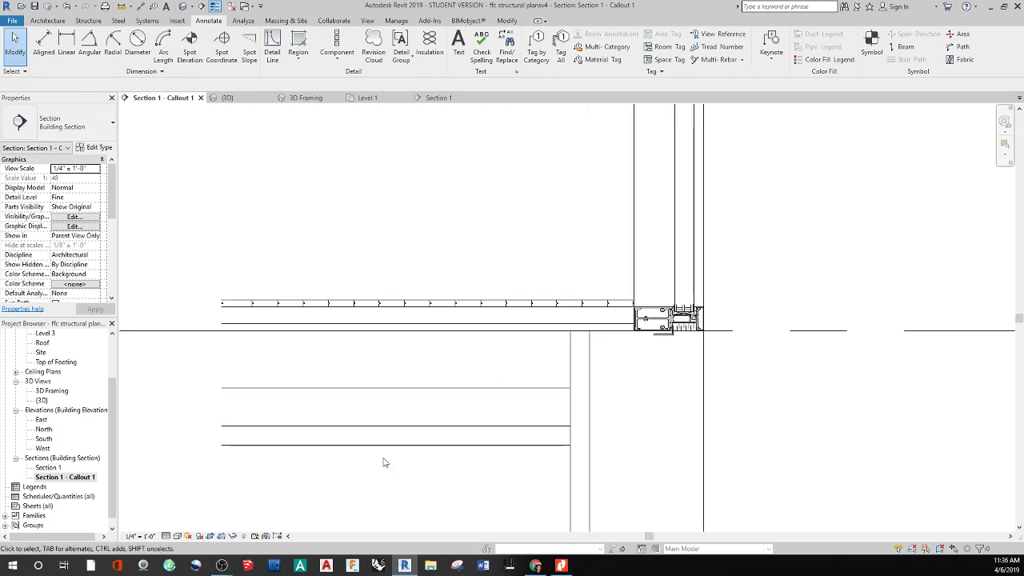
# - Set the callout section's view scale to 1/2" = 1'-0"
pyautogui.click(150, 537)
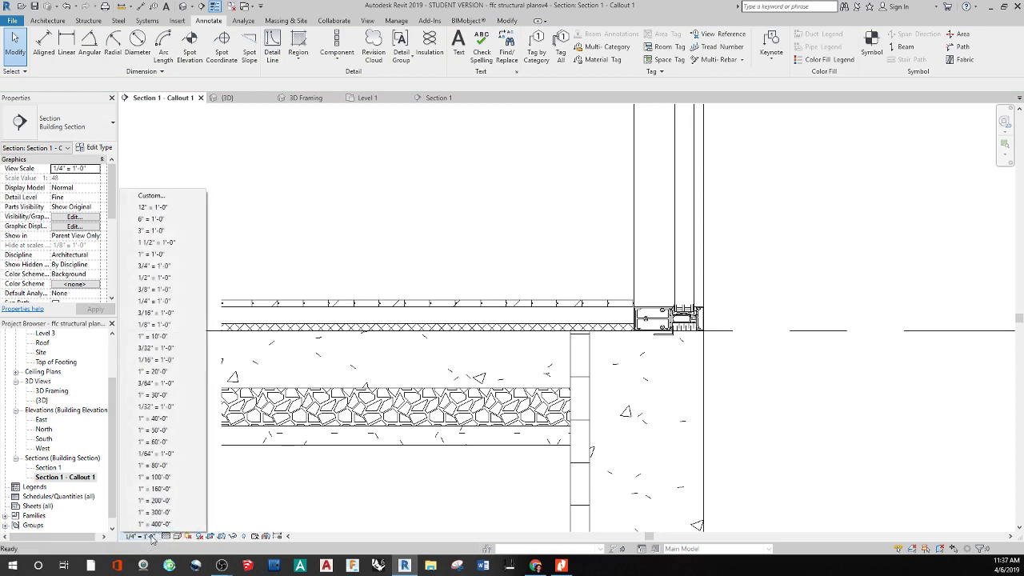
pyautogui.click(277, 514)
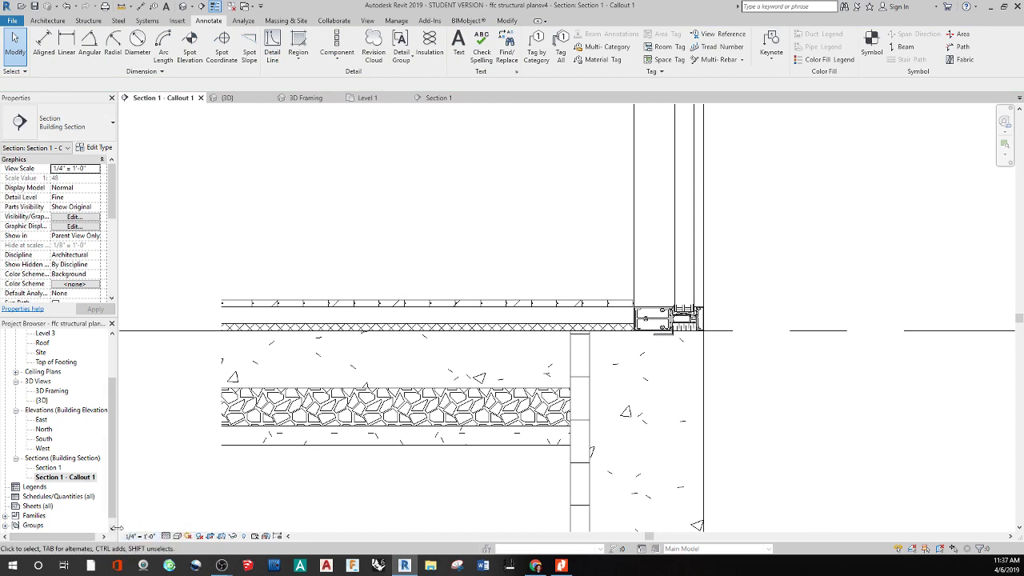
pyautogui.scroll(-3, 393, 450)
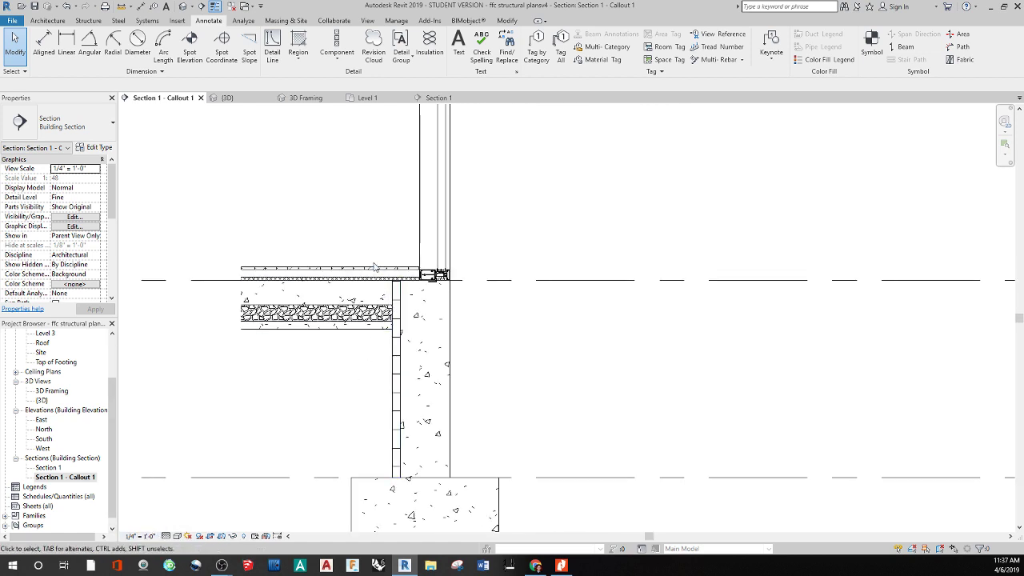
pyautogui.scroll(2, 327, 360)
pyautogui.click(138, 538)
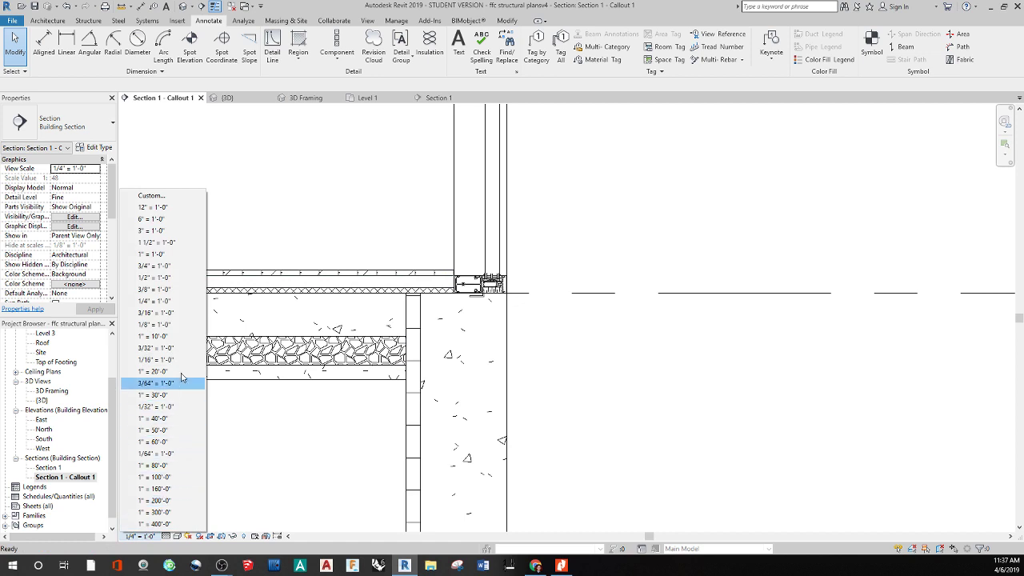
pyautogui.click(177, 279)
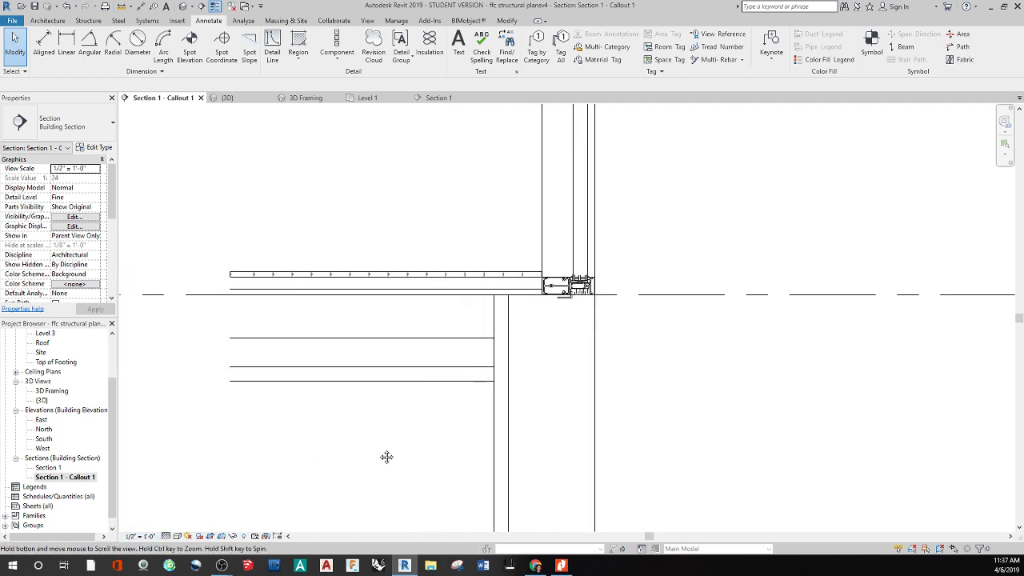
pyautogui.scroll(-5, 444, 458)
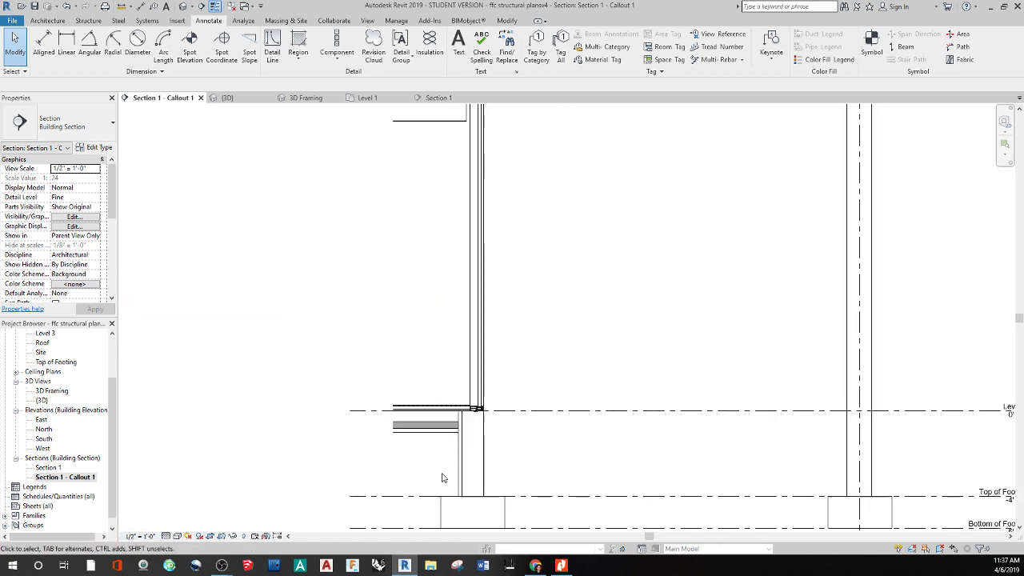
pyautogui.scroll(8, 412, 433)
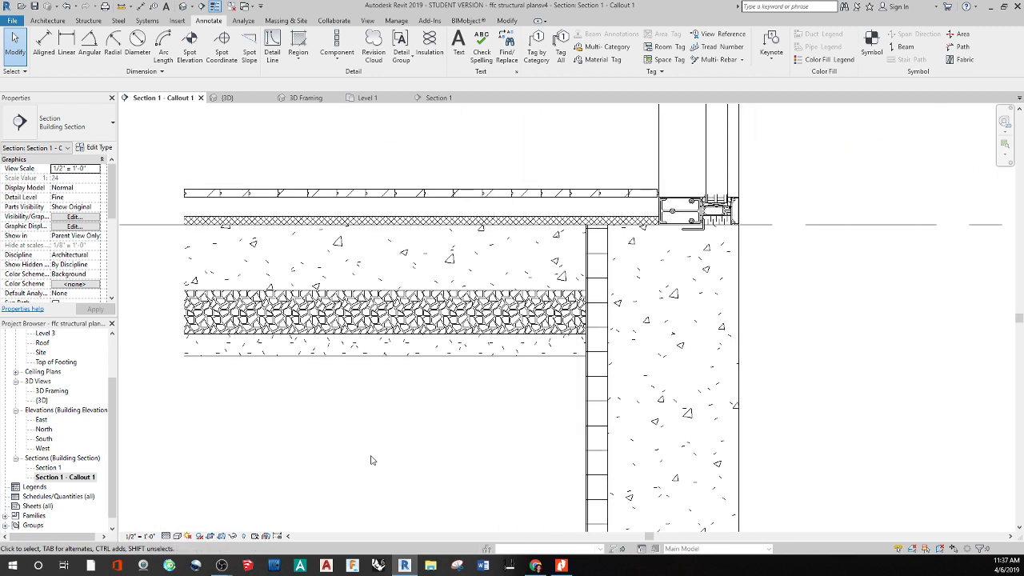
pyautogui.click(140, 535)
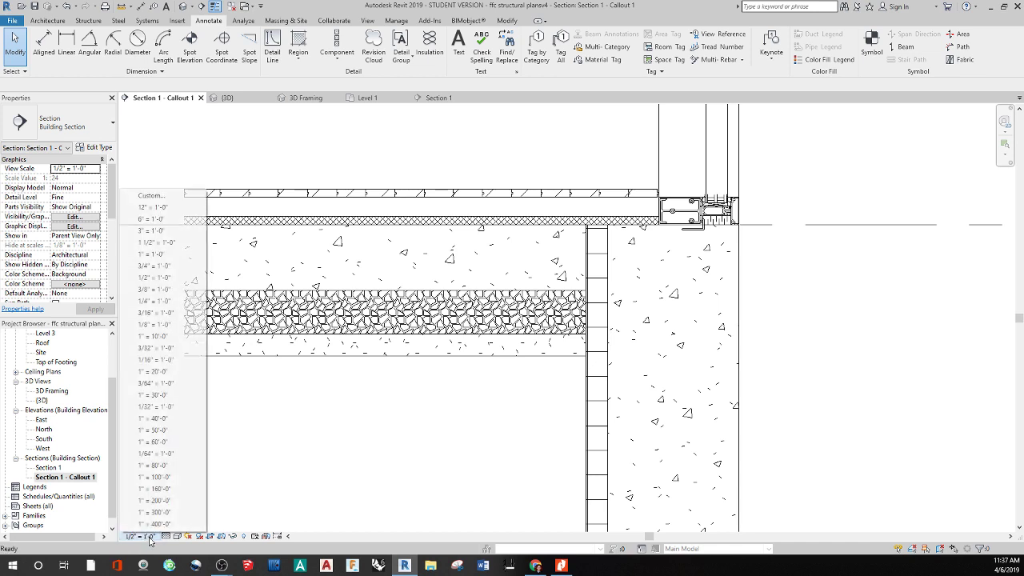
pyautogui.click(313, 510)
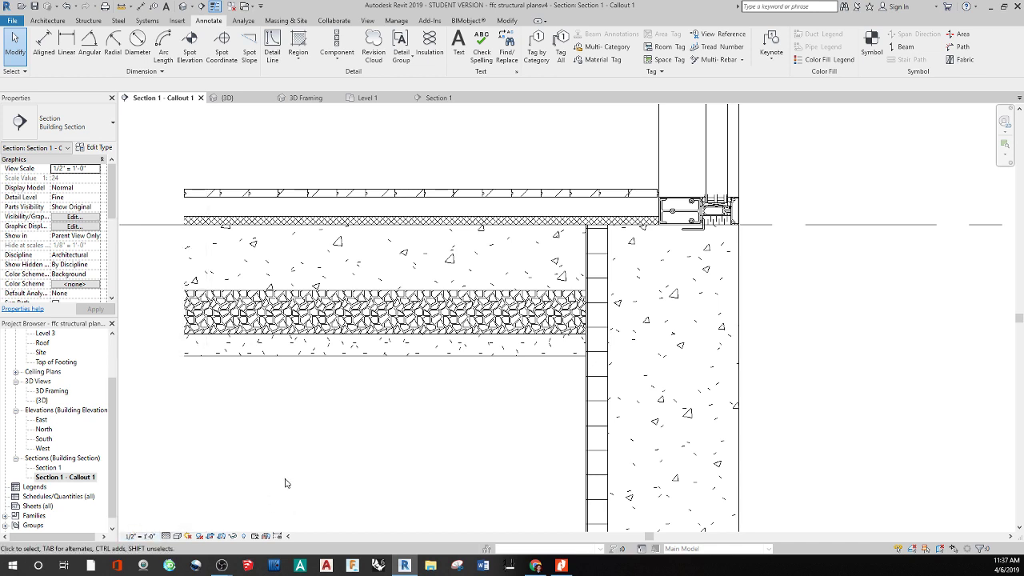
# - Try to move the Kawneer sill mullion at the base of the curtain wall, using its inner lower corner as base point
pyautogui.moveTo(560, 411)
pyautogui.mouseDown(button='middle')
pyautogui.moveTo(456, 469)
pyautogui.moveTo(412, 438)
pyautogui.mouseUp(button='middle')
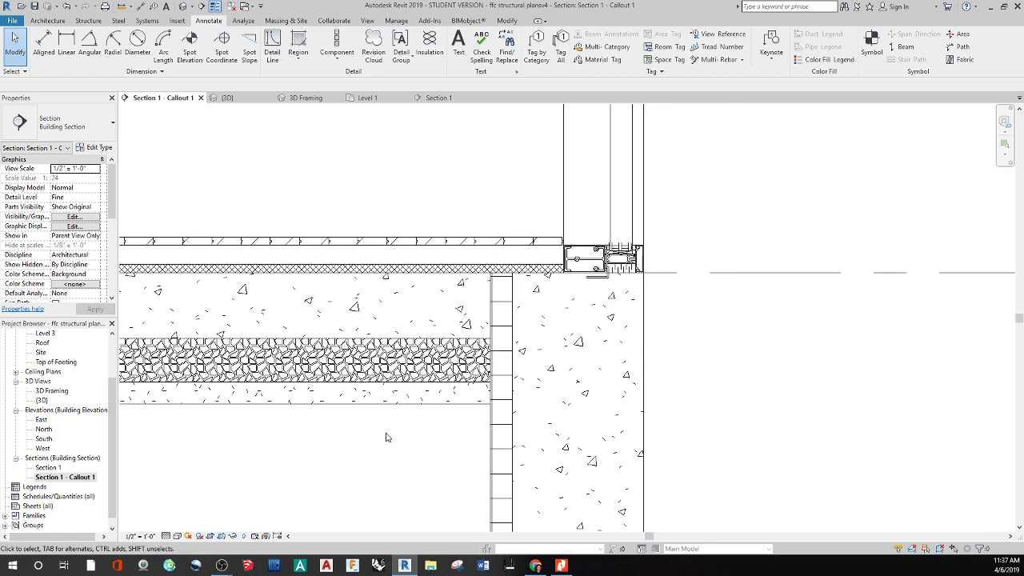
pyautogui.scroll(5, 609, 260)
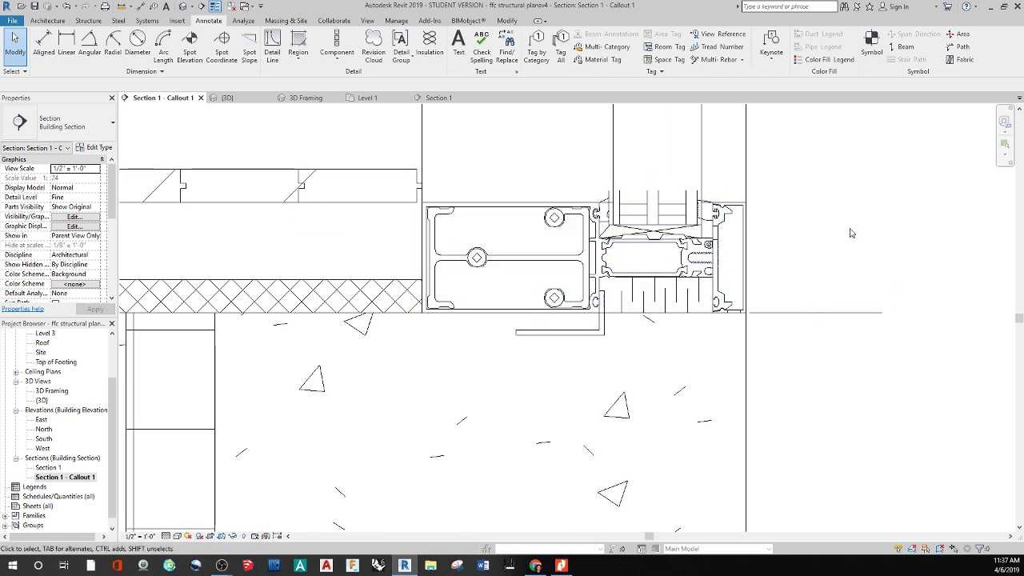
pyautogui.scroll(-3, 737, 274)
pyautogui.click(684, 276)
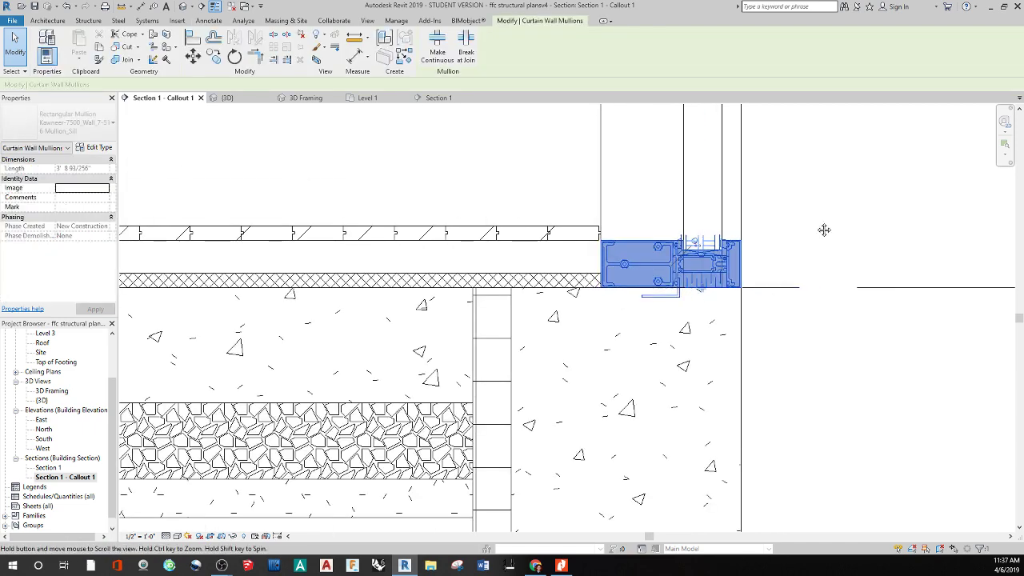
pyautogui.moveTo(823, 226); pyautogui.dragTo(618, 320, button='middle')
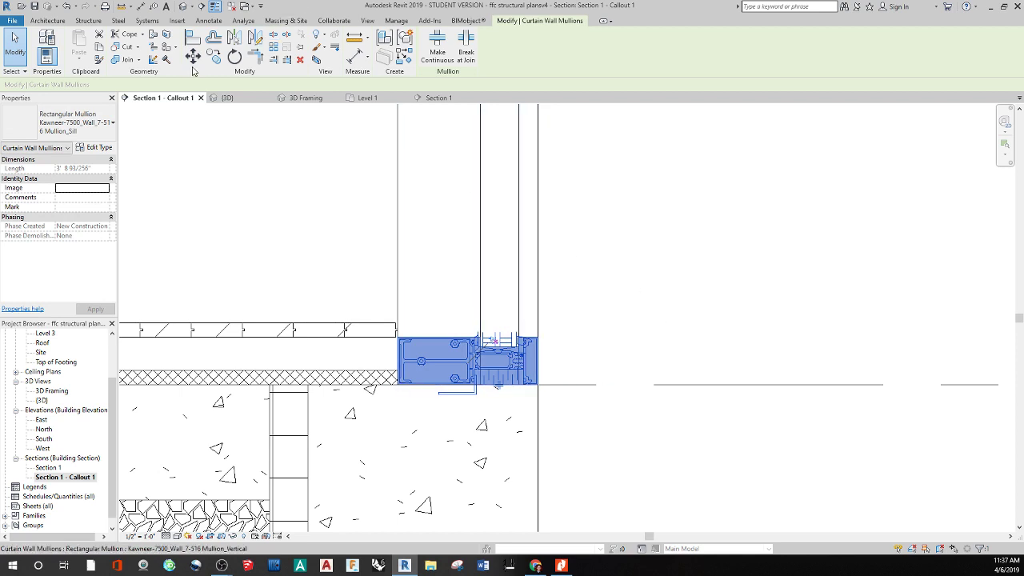
pyautogui.click(388, 394)
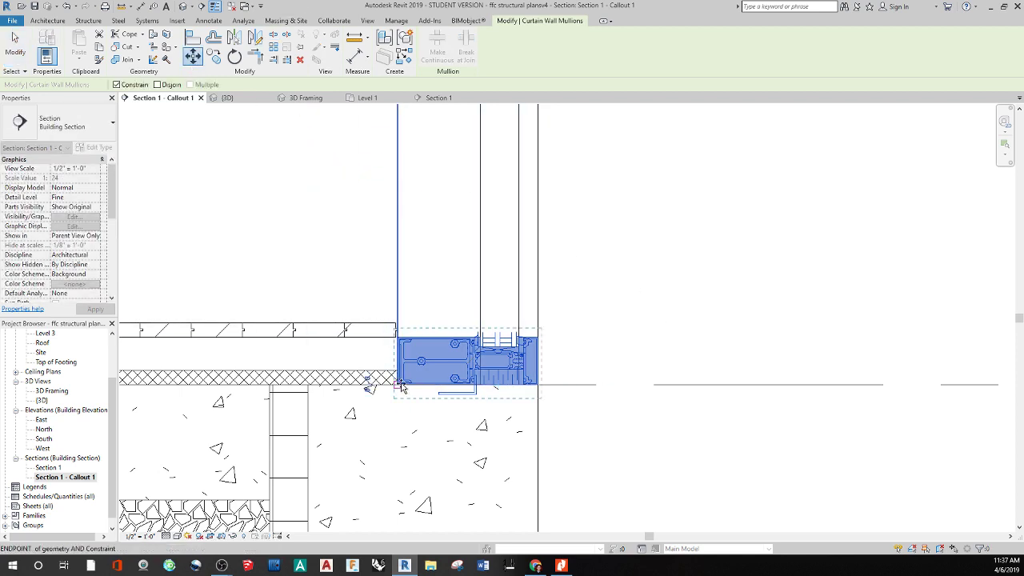
pyautogui.click(400, 357)
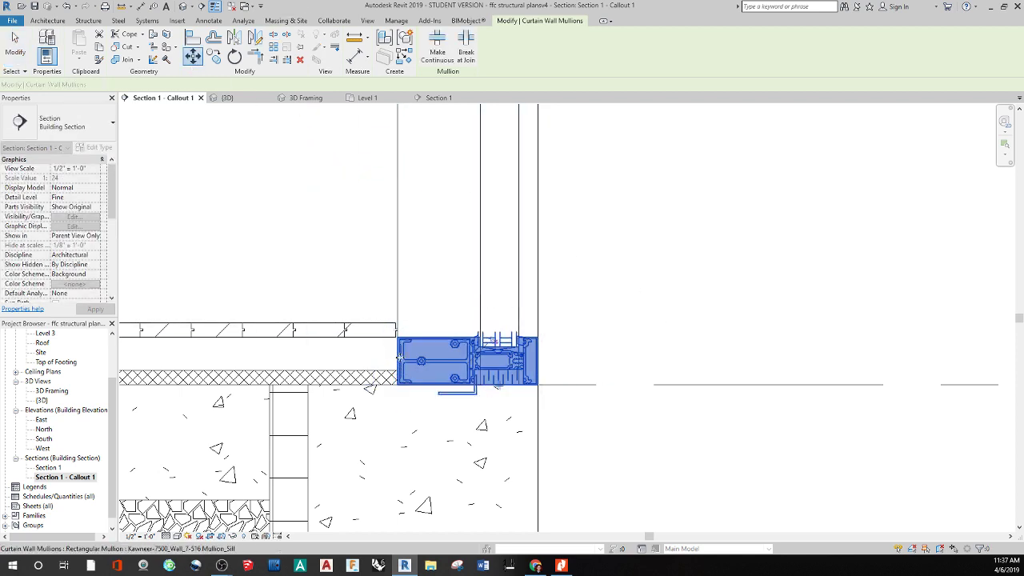
pyautogui.click(584, 332)
pyautogui.click(524, 343)
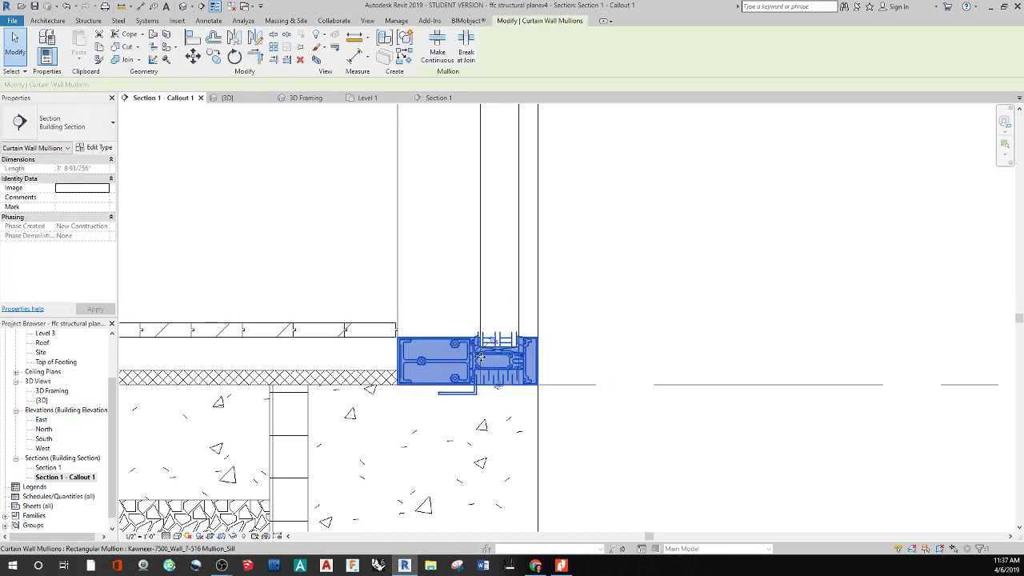
pyautogui.click(608, 336)
# - Examine the sill mullion and the vertical mullion where the curtain wall meets the floor and foundation wall
pyautogui.scroll(3, 501, 344)
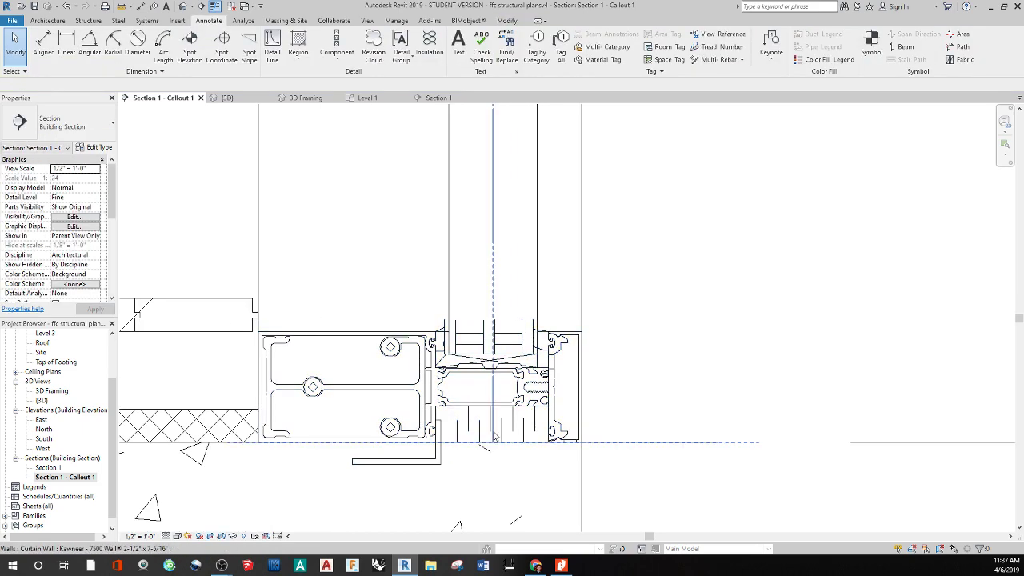
pyautogui.click(545, 392)
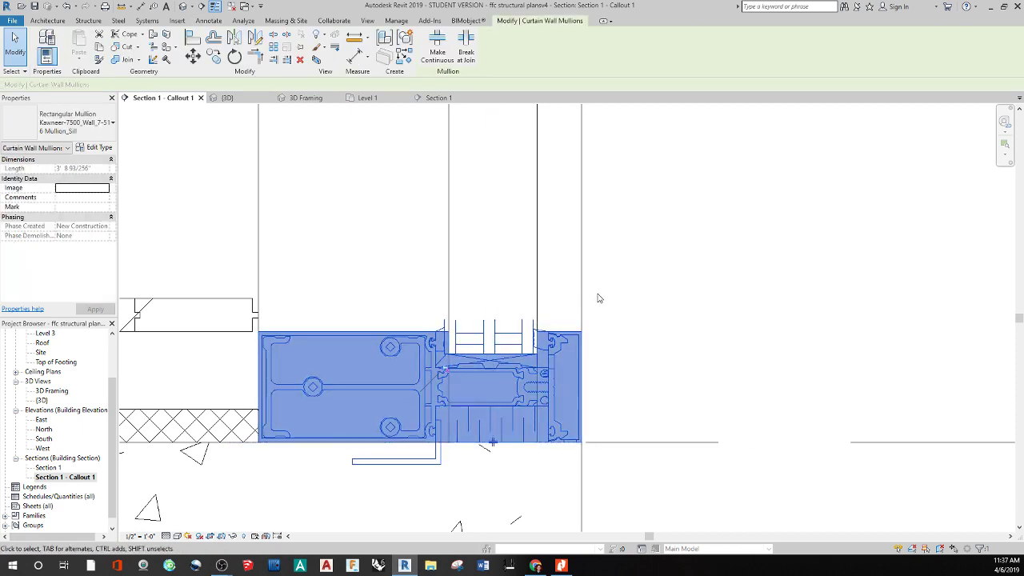
pyautogui.click(645, 310)
pyautogui.scroll(-4, 645, 310)
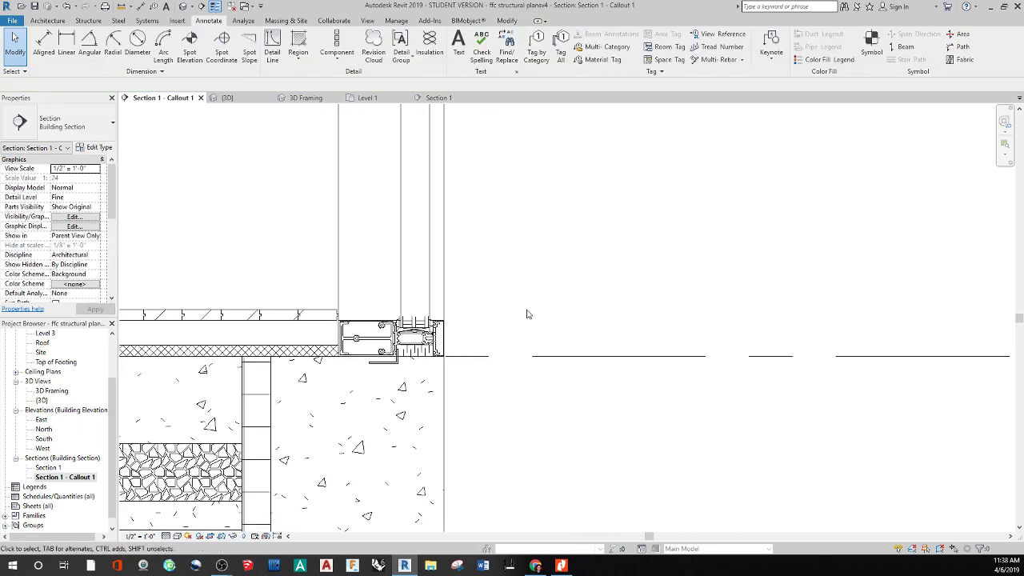
pyautogui.click(404, 337)
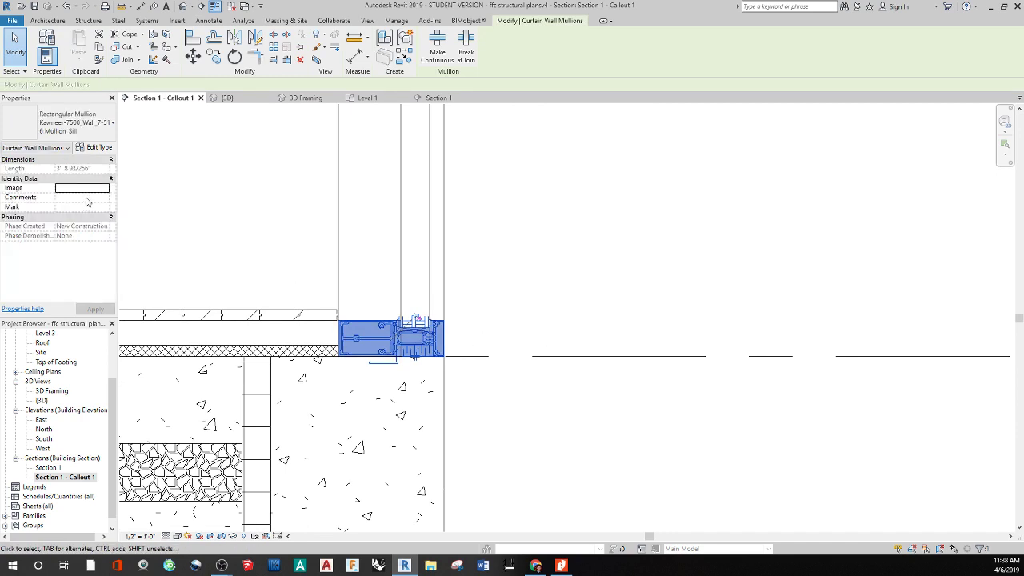
pyautogui.click(499, 210)
pyautogui.moveTo(490, 210)
pyautogui.mouseDown()
pyautogui.moveTo(320, 240)
pyautogui.moveTo(496, 275)
pyautogui.mouseUp()
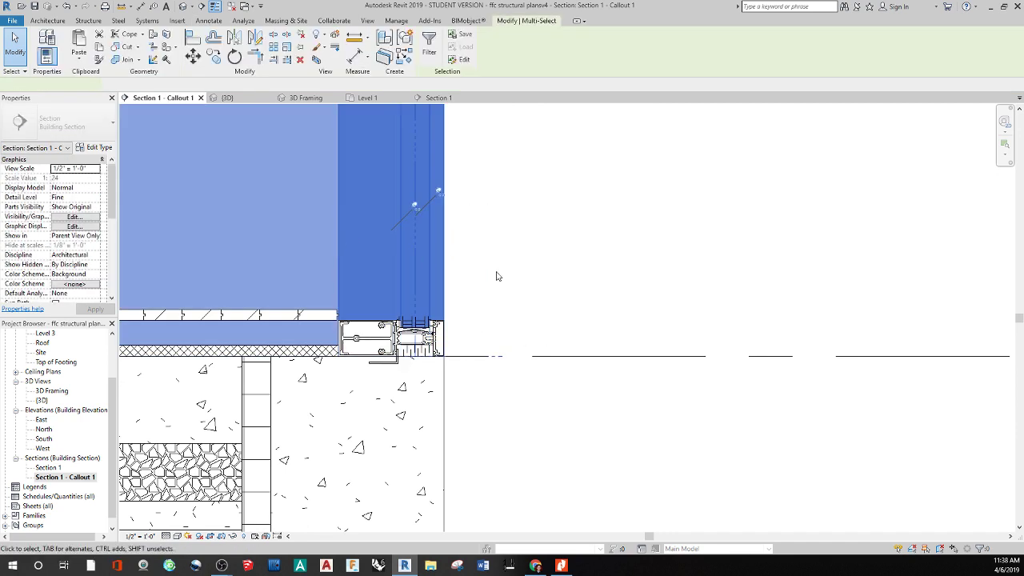
pyautogui.press('Escape')
pyautogui.click(415, 253)
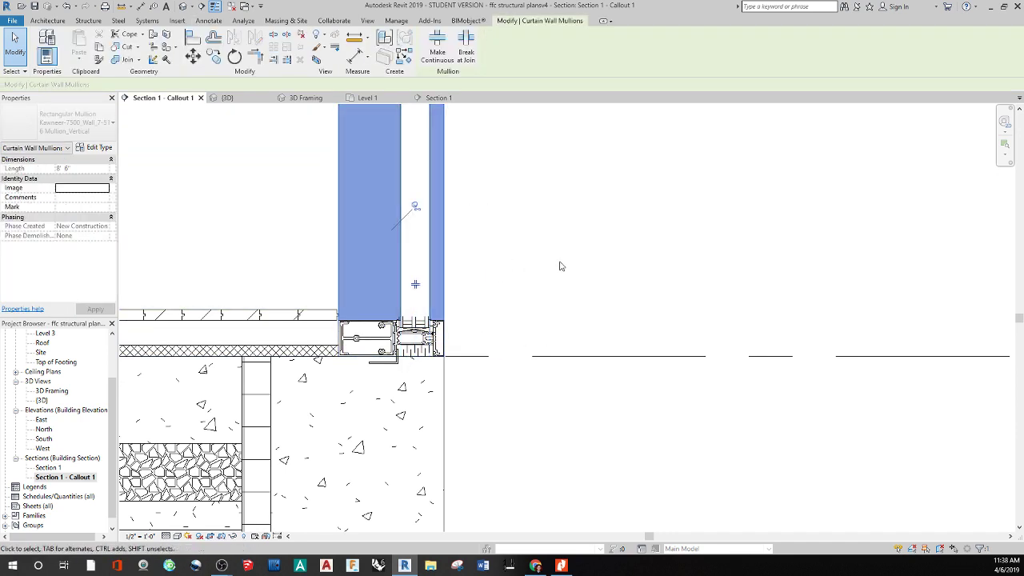
pyautogui.click(511, 287)
pyautogui.scroll(3, 389, 339)
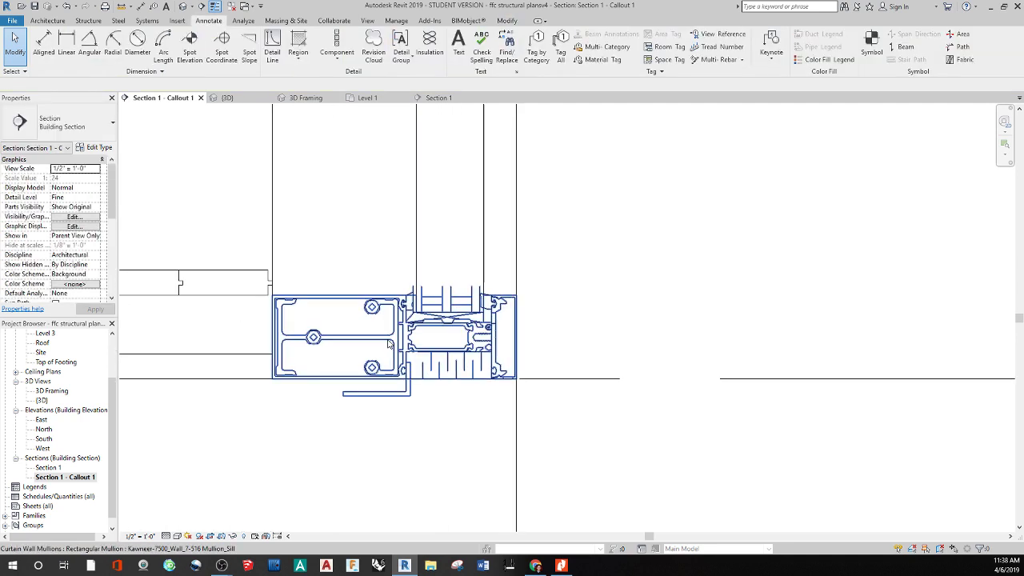
pyautogui.scroll(-5, 624, 333)
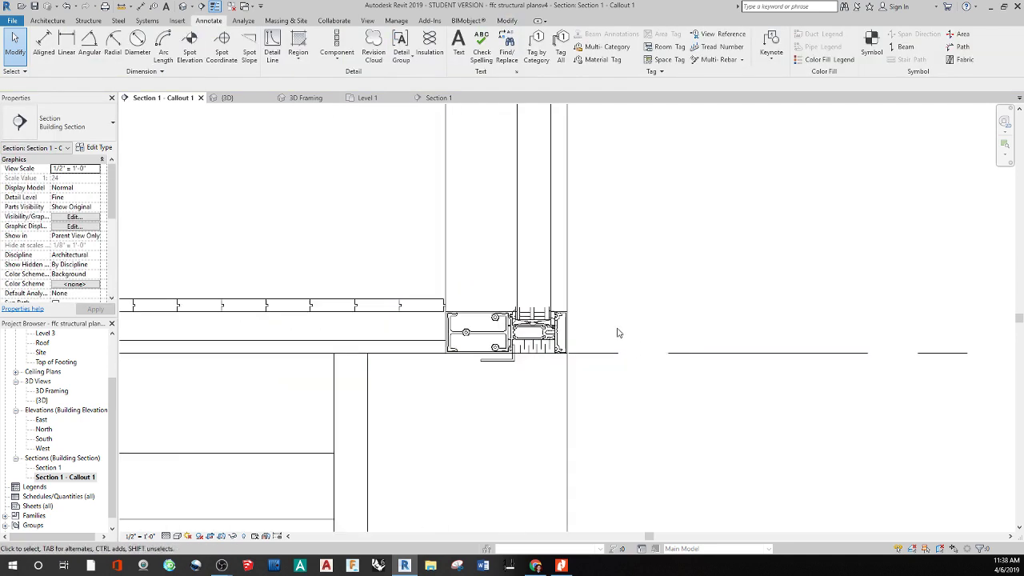
# - Hide only the selected sill mullion element at the curtain wall's base in this callout view
pyautogui.moveTo(644, 336); pyautogui.dragTo(631, 419, button='middle')
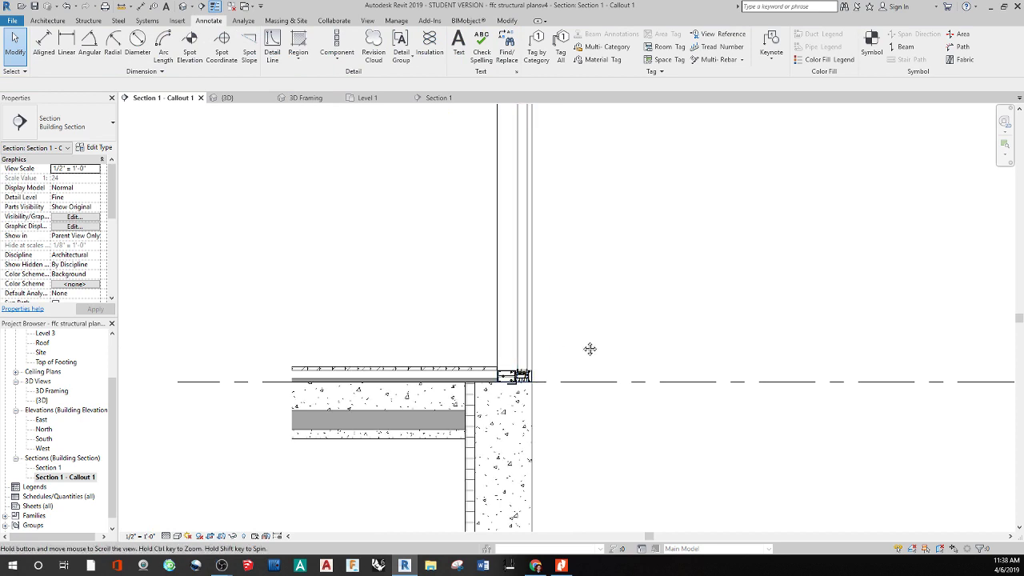
pyautogui.moveTo(562, 372); pyautogui.dragTo(516, 342, button='middle')
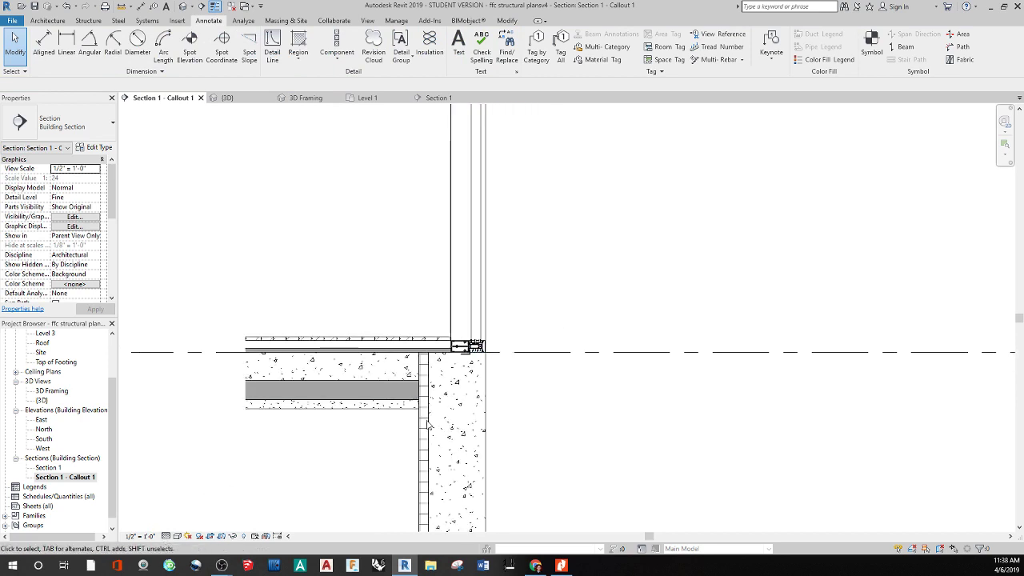
pyautogui.click(464, 346)
pyautogui.rightClick(464, 346)
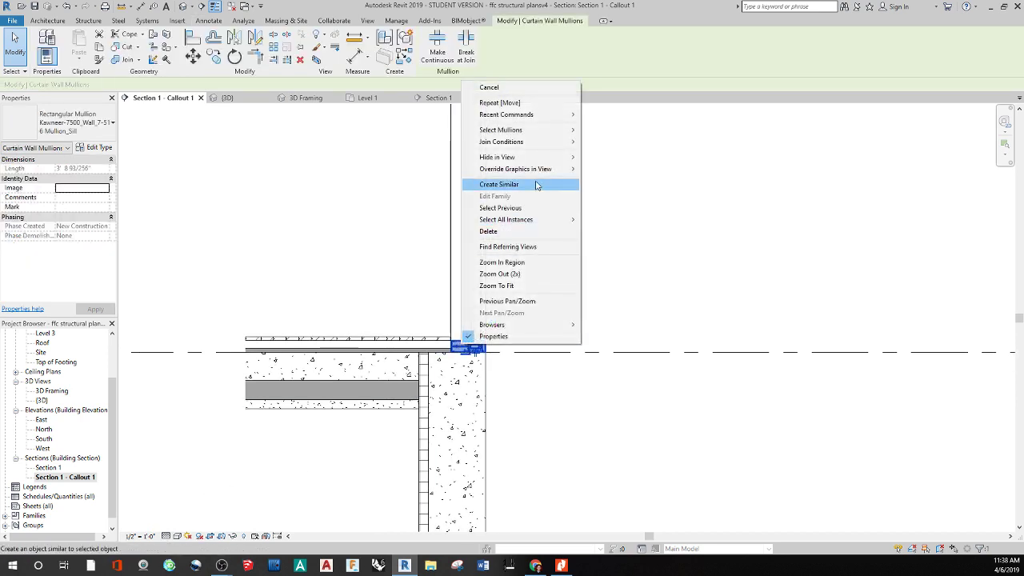
pyautogui.moveTo(544, 157)
pyautogui.click(612, 156)
pyautogui.scroll(3, 459, 356)
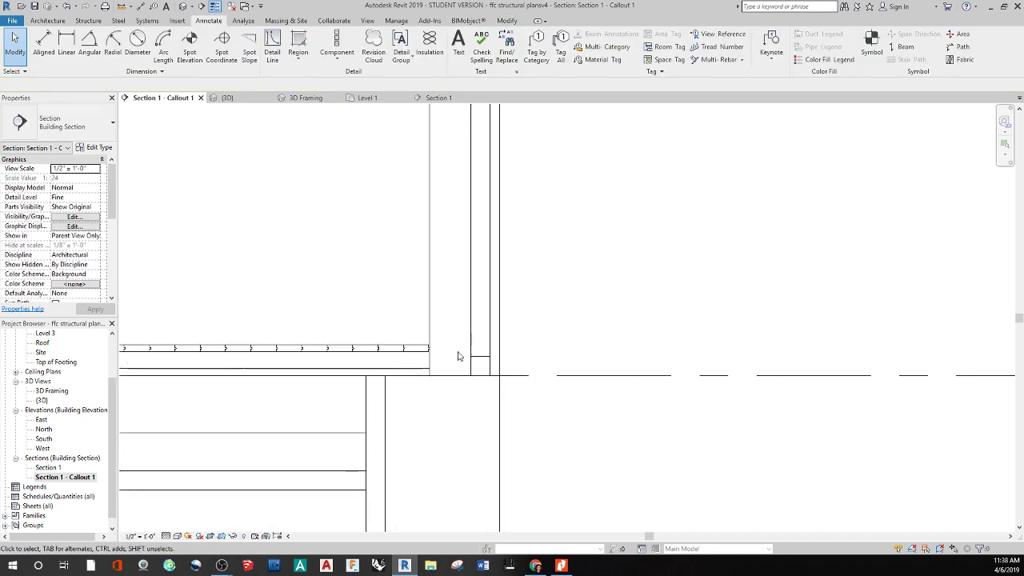
pyautogui.scroll(1, 459, 356)
pyautogui.scroll(-4, 442, 368)
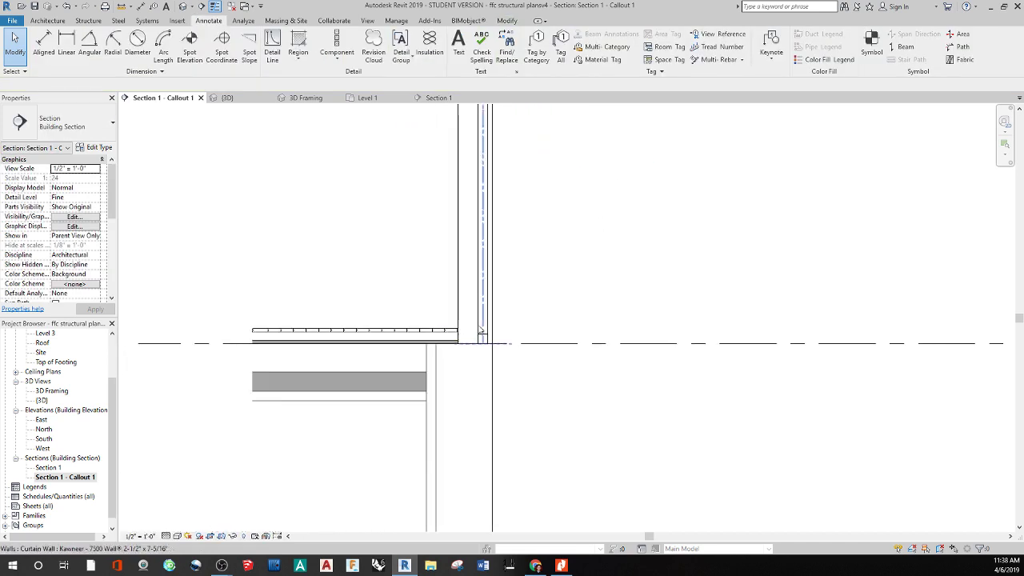
pyautogui.moveTo(547, 290); pyautogui.dragTo(439, 370, button='middle')
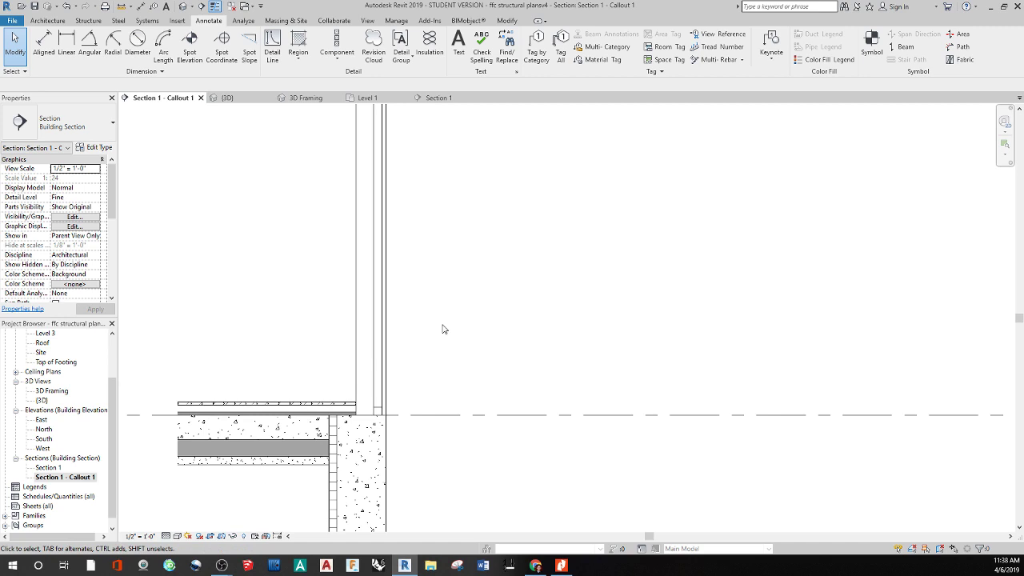
pyautogui.scroll(-5, 446, 320)
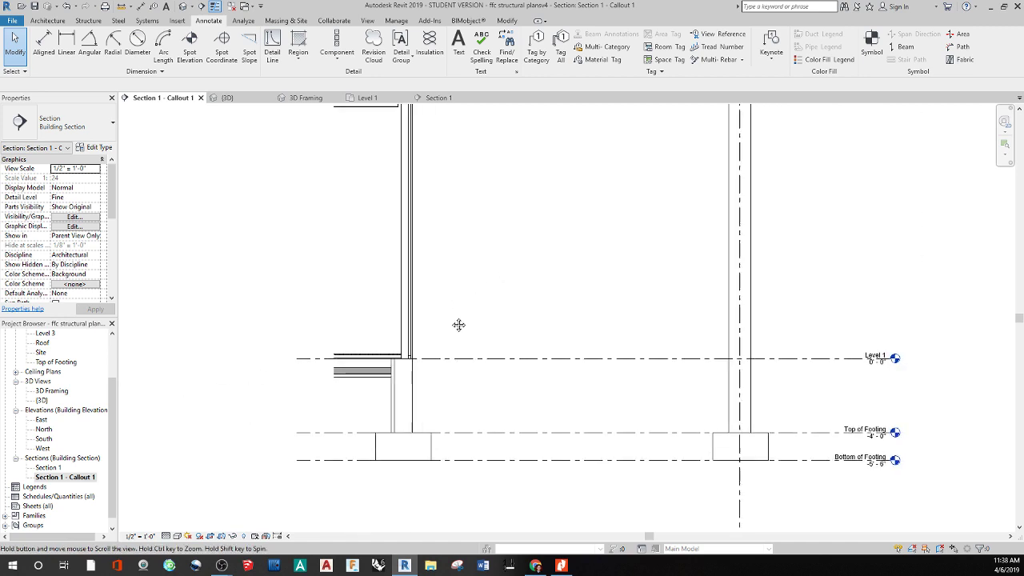
pyautogui.moveTo(457, 325); pyautogui.dragTo(417, 384, button='middle')
pyautogui.scroll(-1, 428, 380)
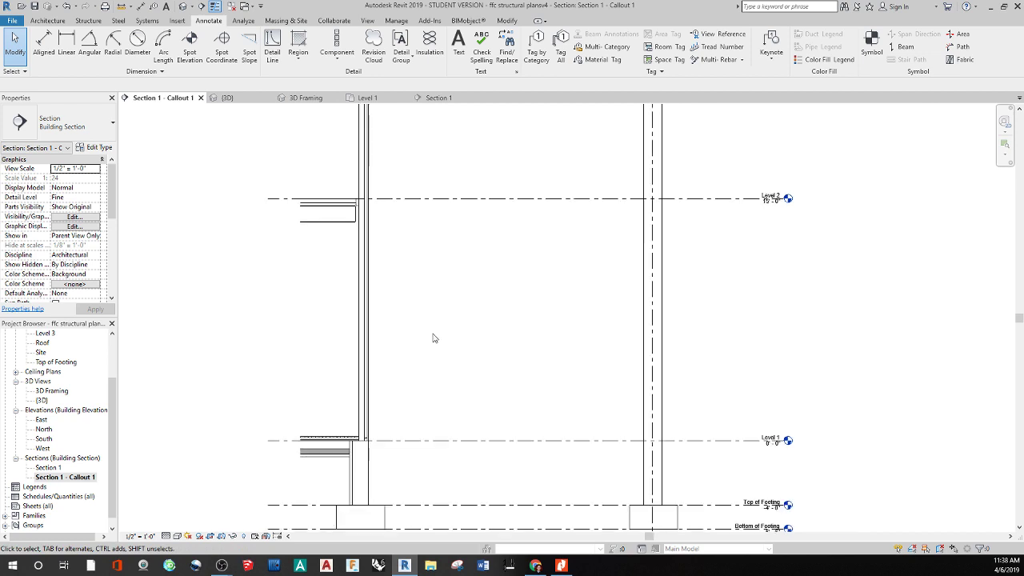
# - Examine where the curtain wall mullion passes the Level 2 floor edge in the callout section
pyautogui.moveTo(469, 345); pyautogui.dragTo(512, 361, button='middle')
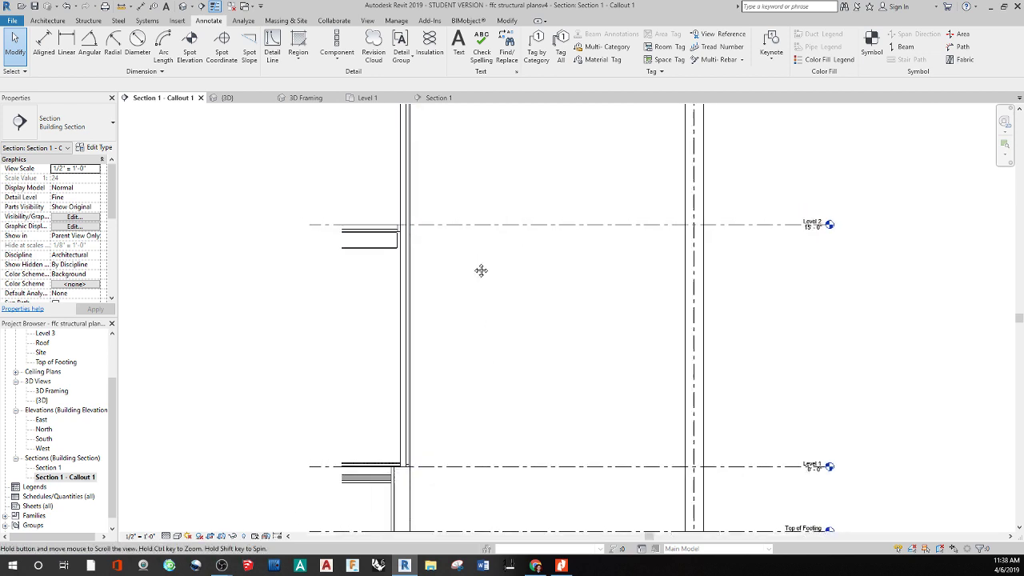
pyautogui.moveTo(427, 256); pyautogui.dragTo(407, 279, button='middle')
pyautogui.click(389, 249)
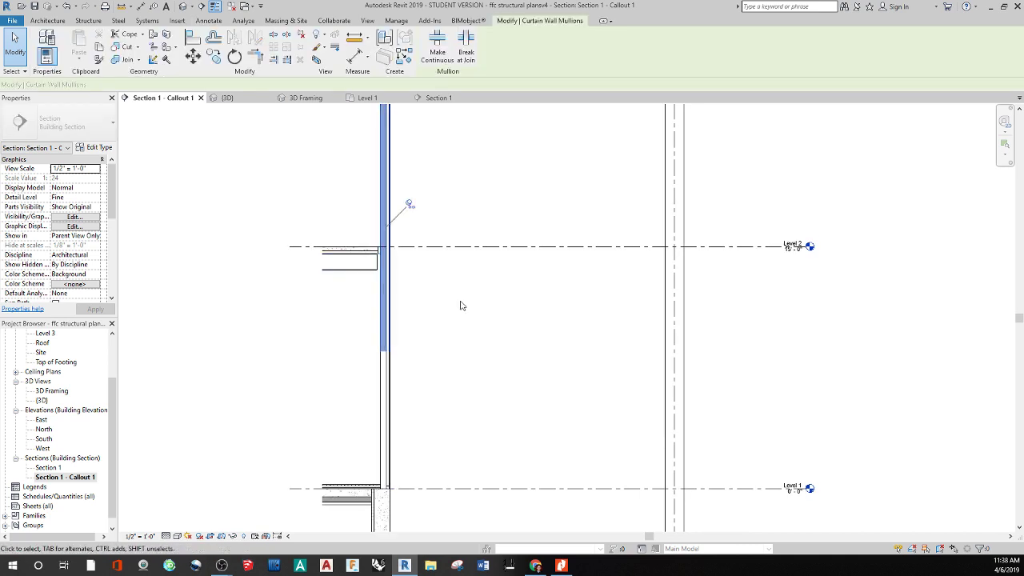
pyautogui.click(460, 364)
pyautogui.scroll(3, 376, 276)
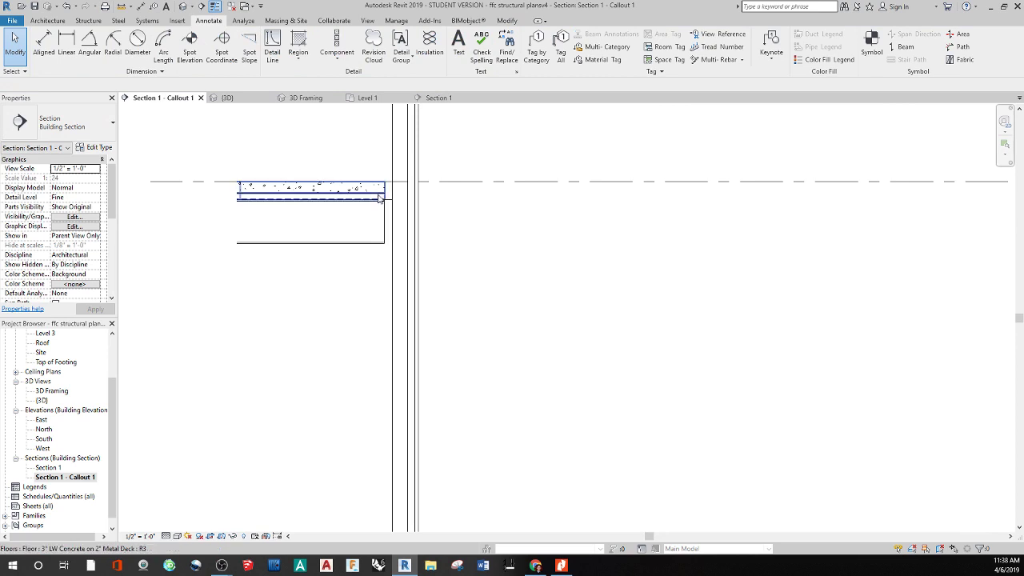
pyautogui.scroll(2, 386, 187)
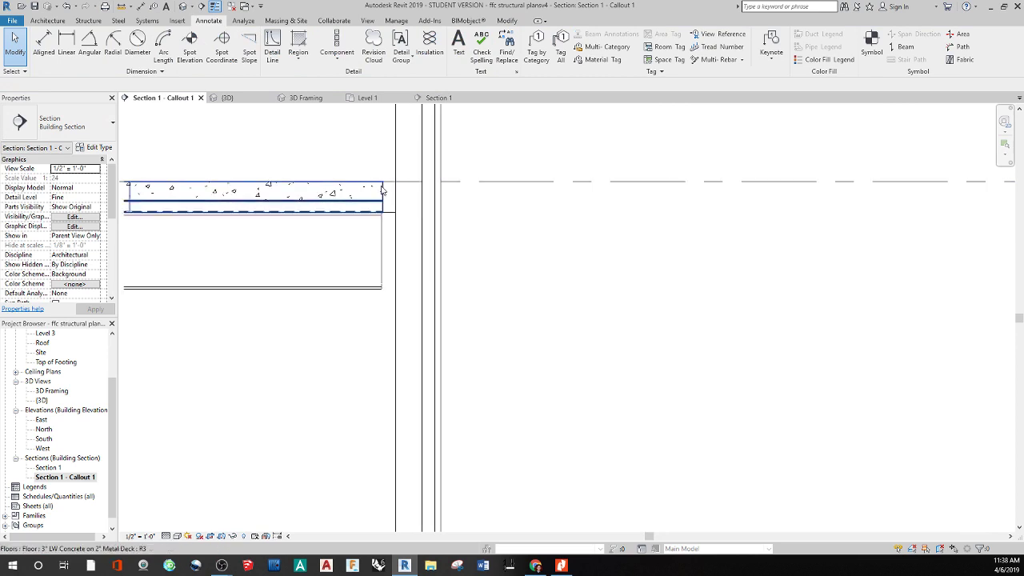
pyautogui.scroll(-5, 387, 190)
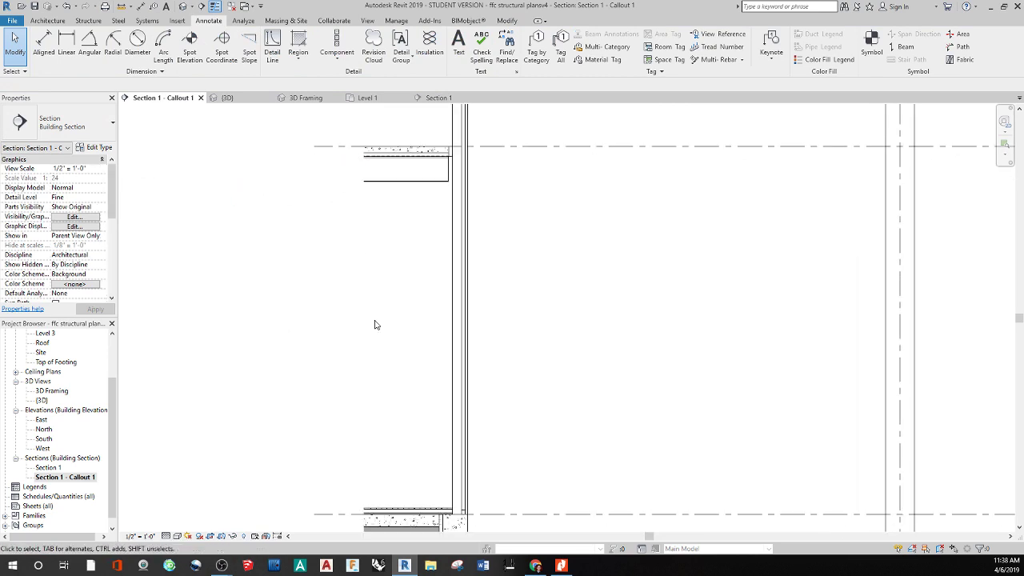
# - Examine in the 3D view how the W12X22 beam and Level 2 slab edge meet the Kawneer curtain wall
pyautogui.click(182, 7)
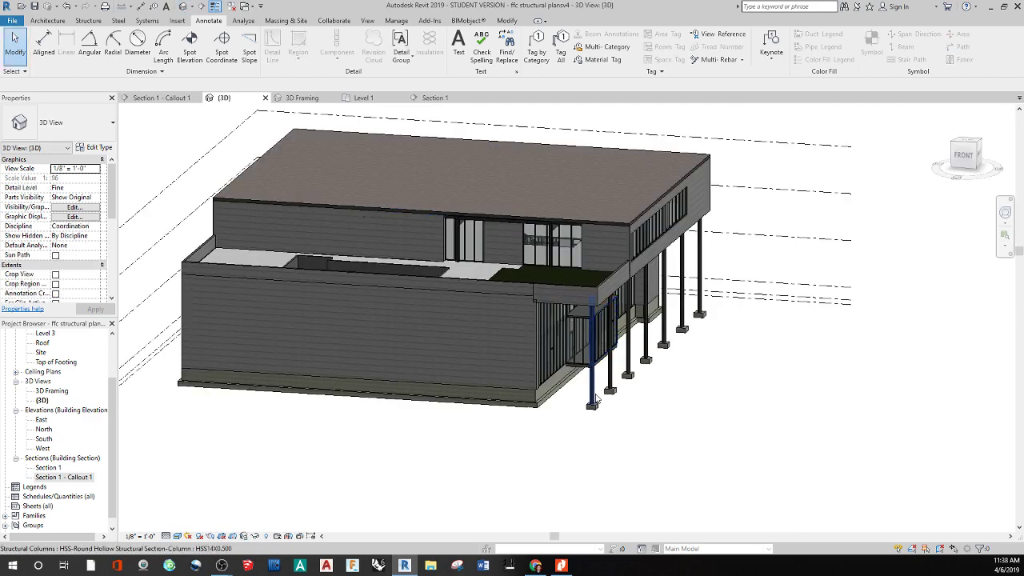
pyautogui.keyDown('shift'); pyautogui.moveTo(596, 398); pyautogui.dragTo(558, 284, button='middle'); pyautogui.keyUp('shift')
pyautogui.scroll(10, 490, 402)
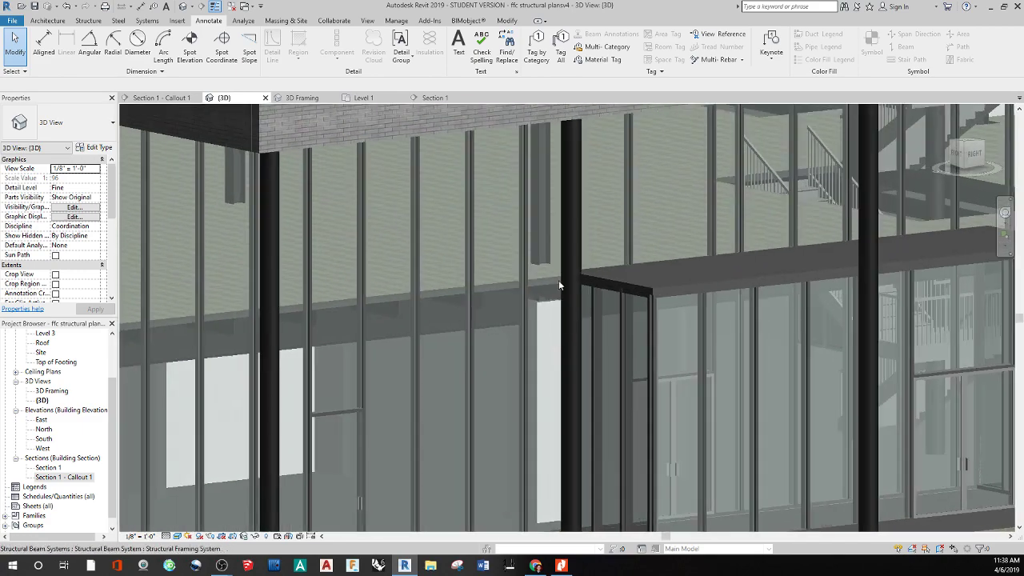
pyautogui.click(483, 309)
pyautogui.keyDown('shift'); pyautogui.moveTo(483, 310); pyautogui.dragTo(502, 336, button='middle'); pyautogui.keyUp('shift')
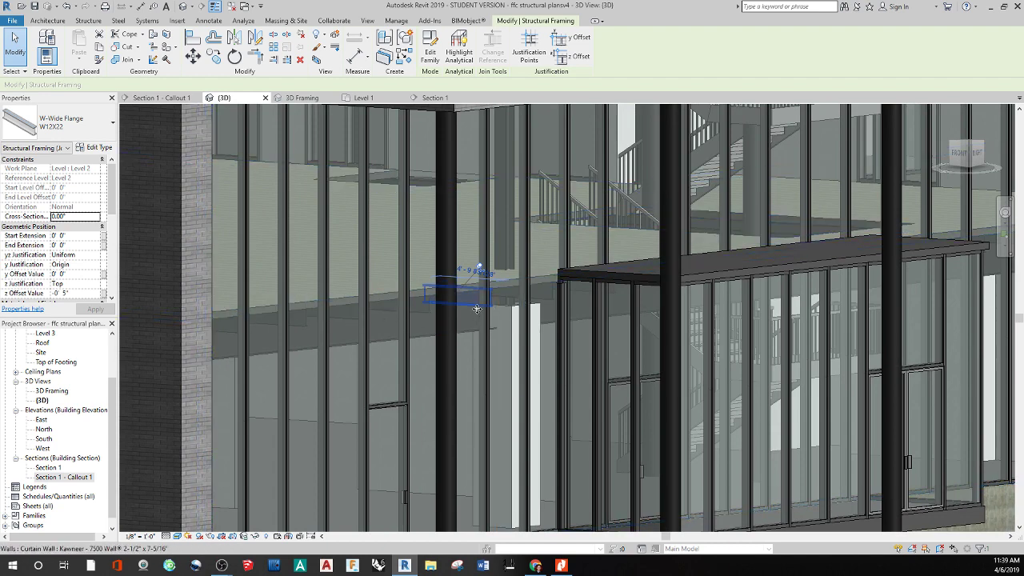
pyautogui.scroll(6, 484, 280)
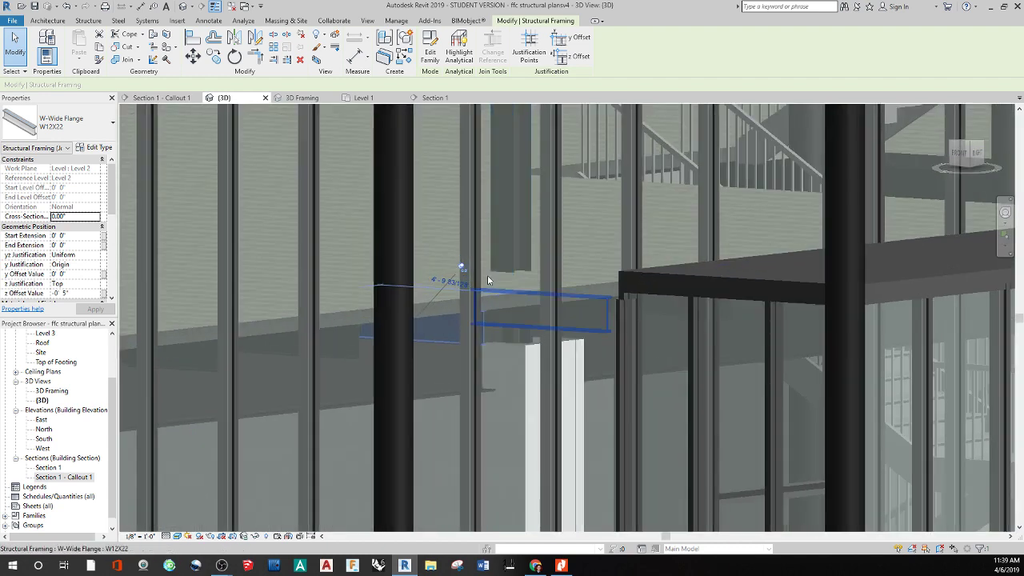
pyautogui.scroll(2, 438, 327)
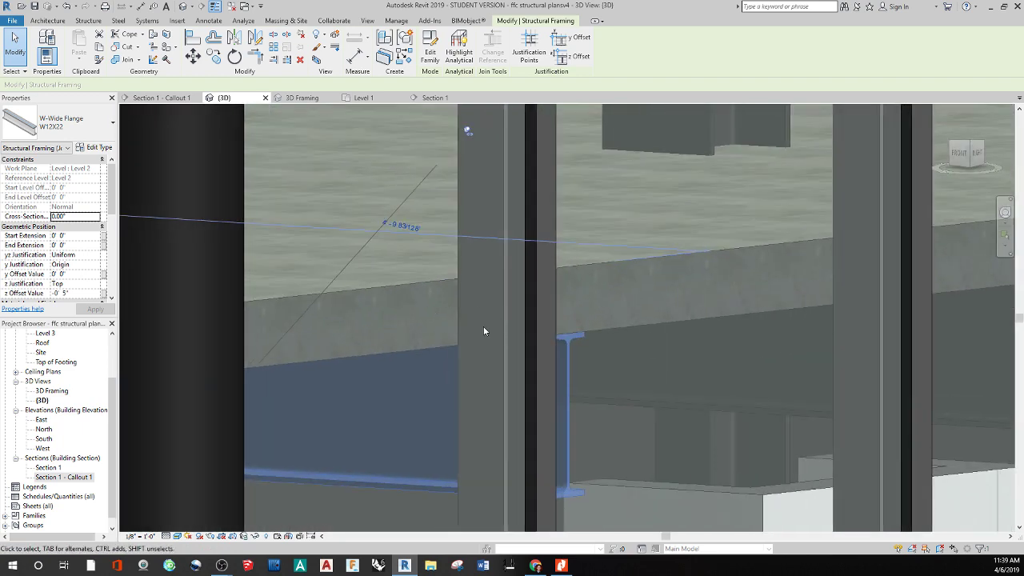
pyautogui.click(503, 305)
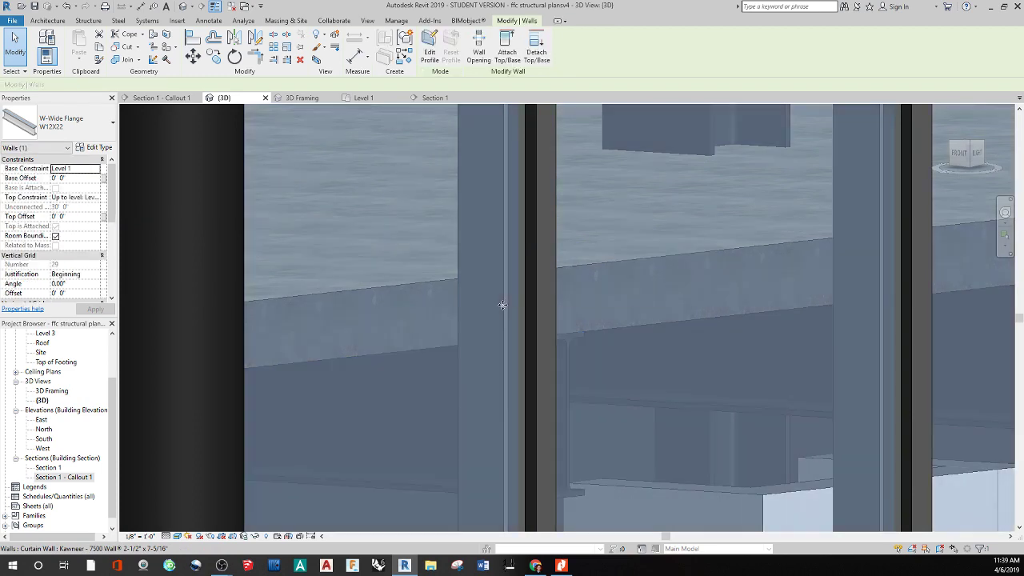
# - Return to Section 1 - Callout 1 and examine the Level 2 beam and floor edge beside the curtain wall
pyautogui.doubleClick(64, 477)
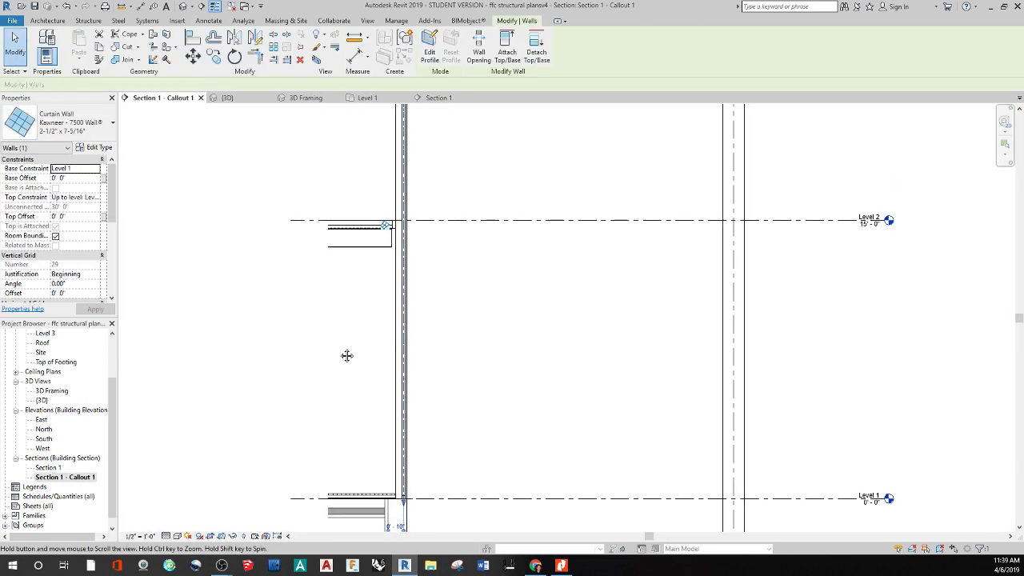
pyautogui.click(372, 298)
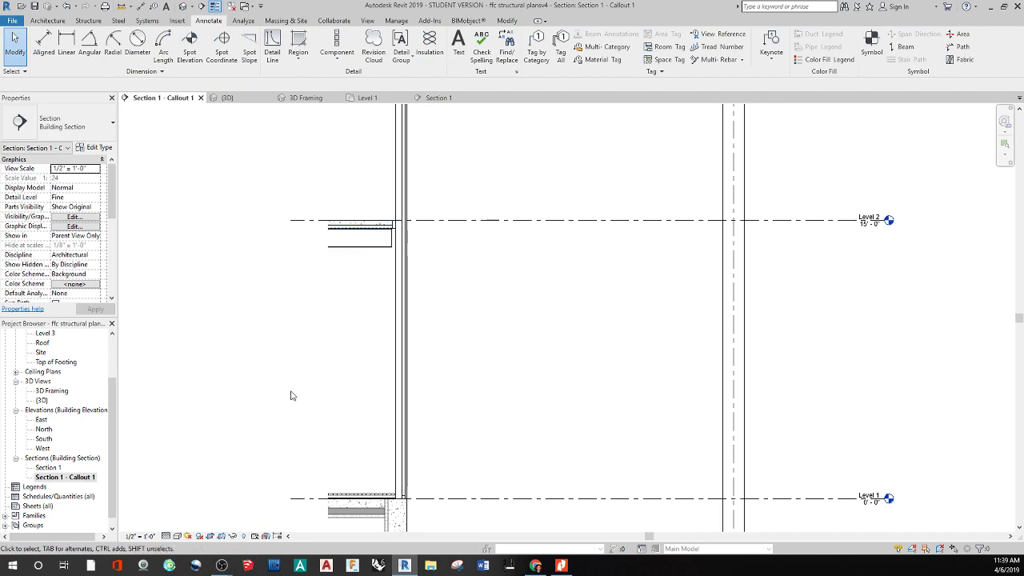
pyautogui.scroll(-5, 357, 318)
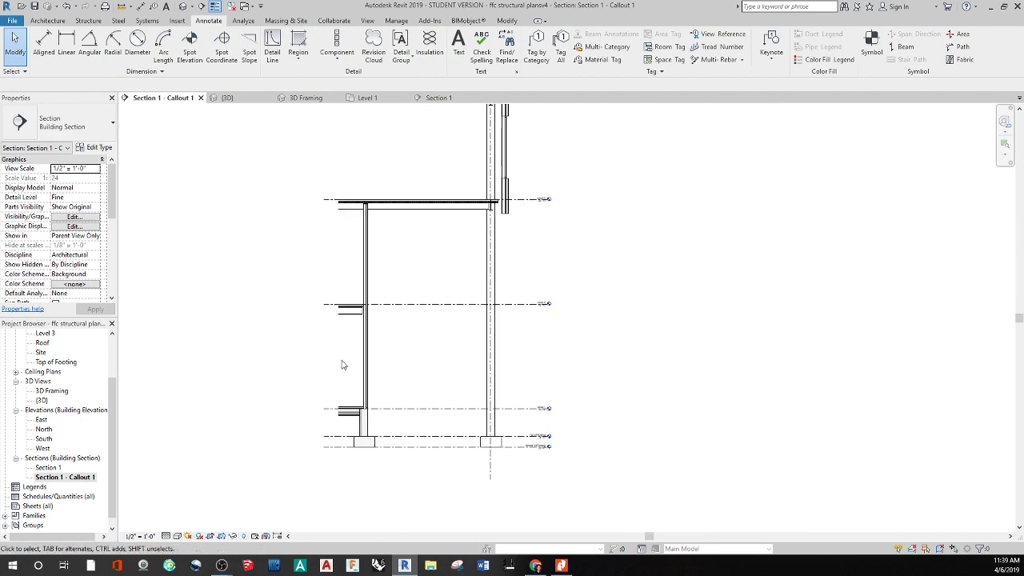
pyautogui.scroll(5, 292, 266)
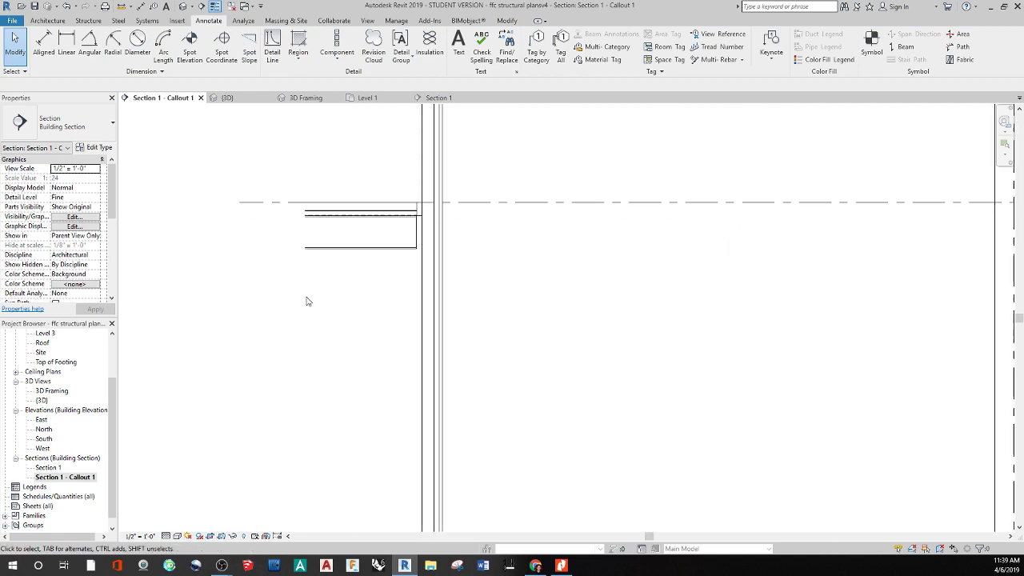
pyautogui.click(382, 249)
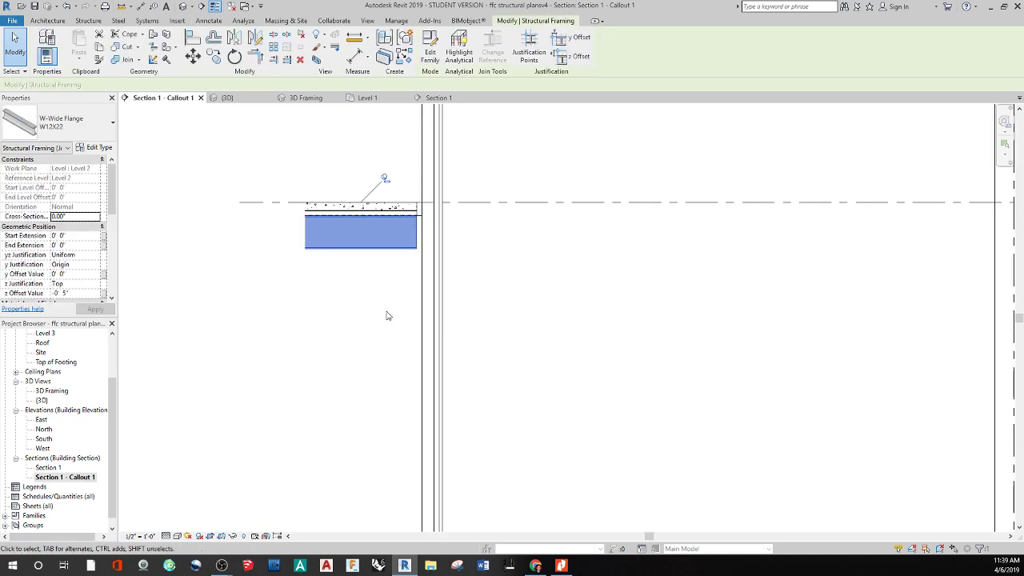
pyautogui.click(388, 305)
pyautogui.scroll(5, 394, 196)
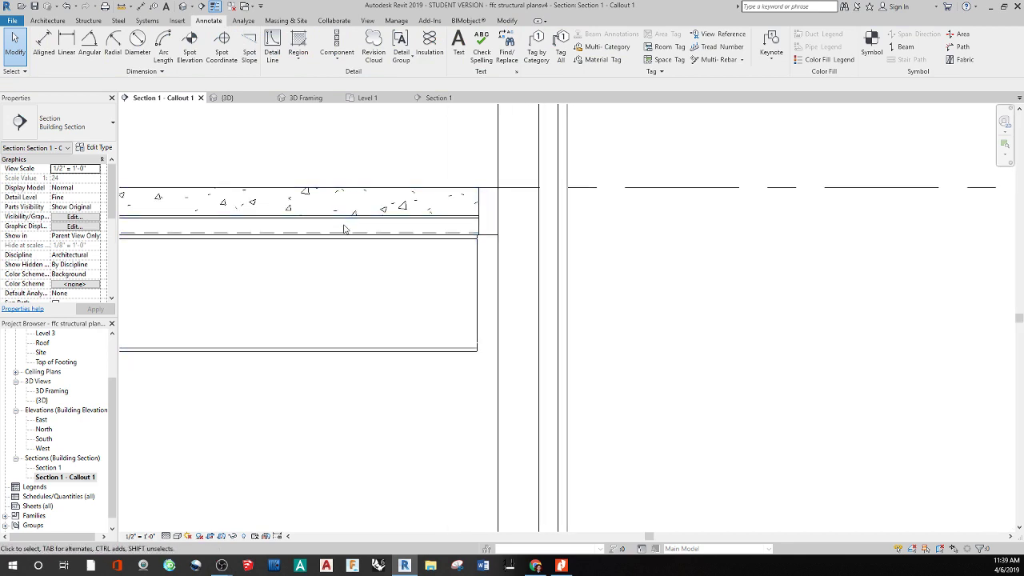
pyautogui.click(499, 210)
pyautogui.press('Escape')
pyautogui.scroll(-3, 685, 344)
pyautogui.scroll(2, 531, 233)
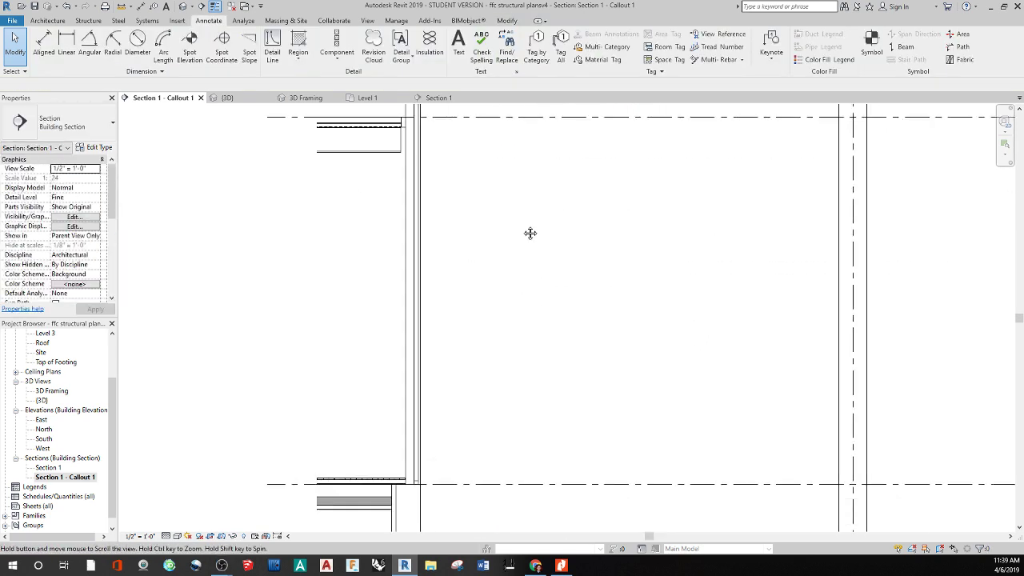
# - Inspect the curtain wall base at Level 1 and the concrete-on-metal-deck floor at Level 2
pyautogui.moveTo(473, 487); pyautogui.dragTo(464, 411, button='middle')
pyautogui.scroll(2, 416, 426)
pyautogui.scroll(4, 416, 427)
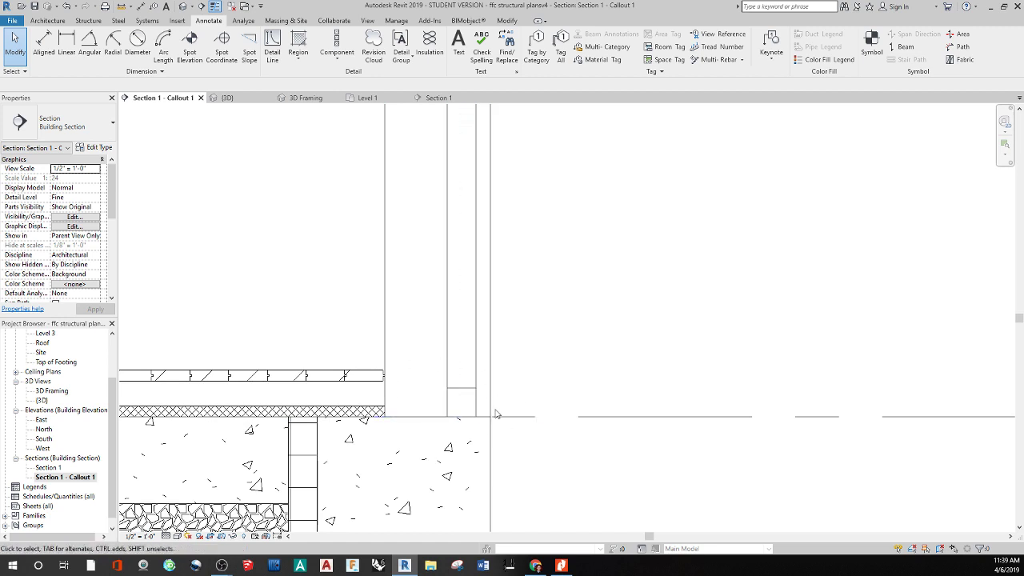
pyautogui.scroll(-5, 364, 352)
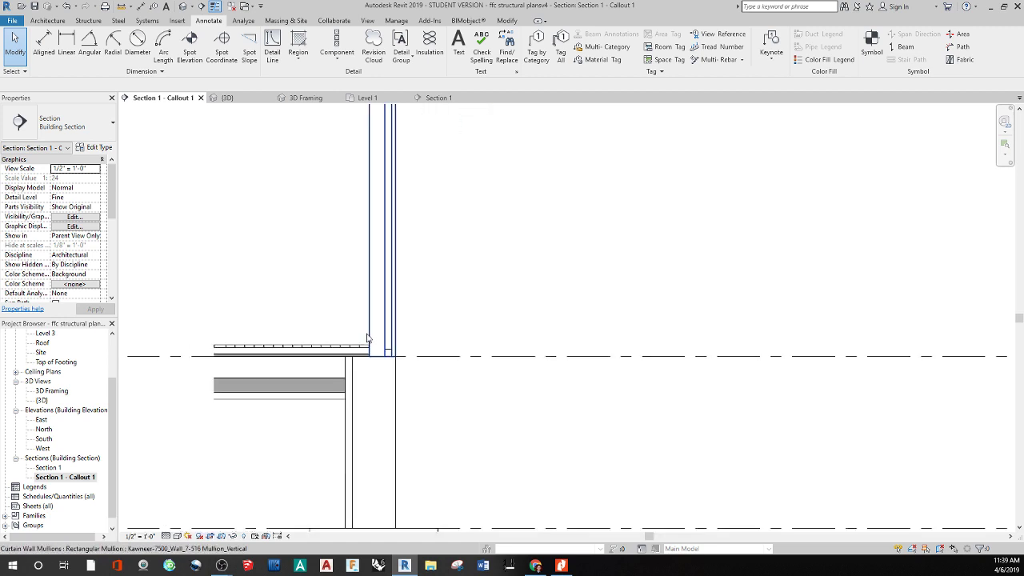
pyautogui.scroll(3, 361, 347)
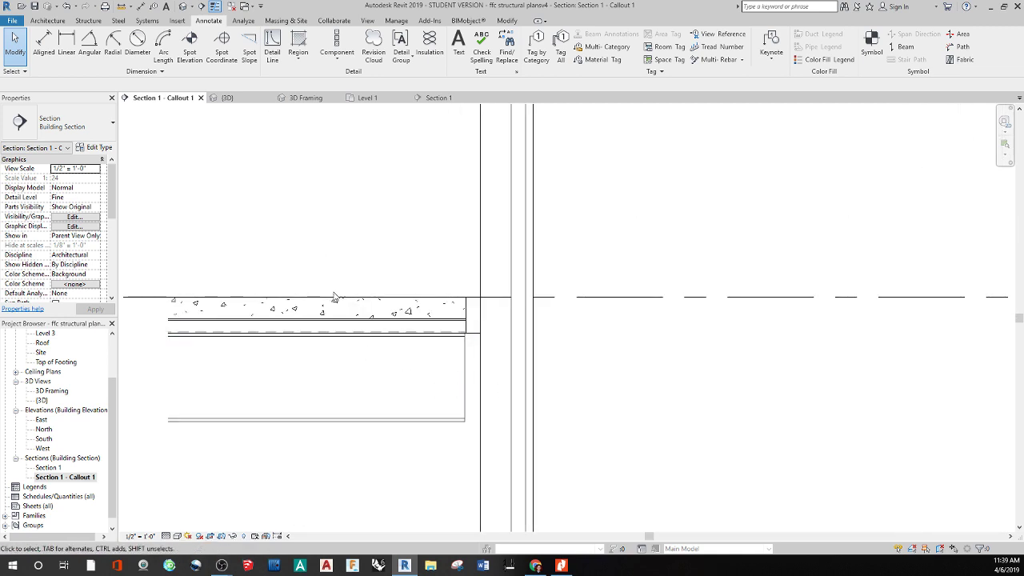
pyautogui.click(382, 320)
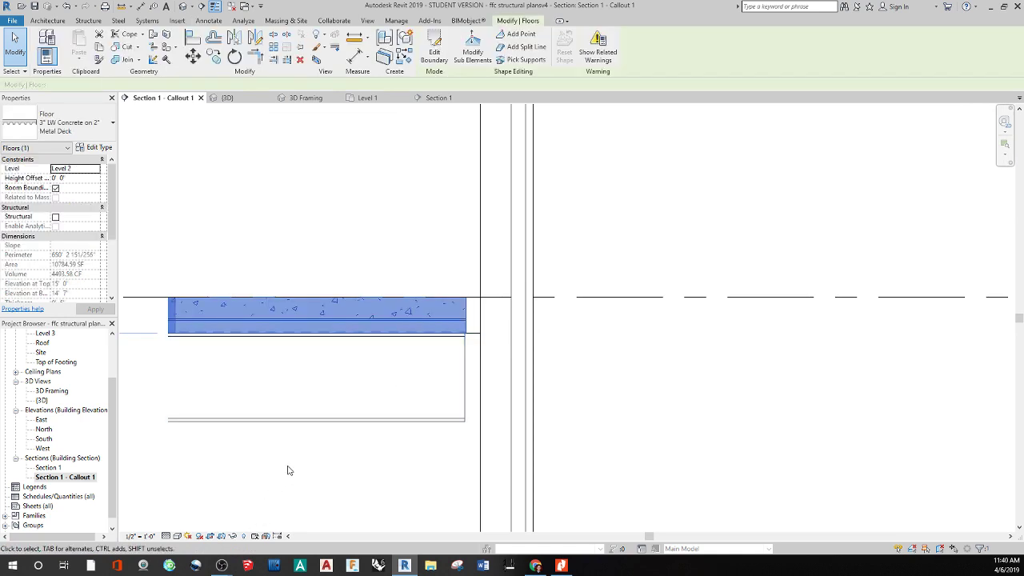
pyautogui.click(318, 430)
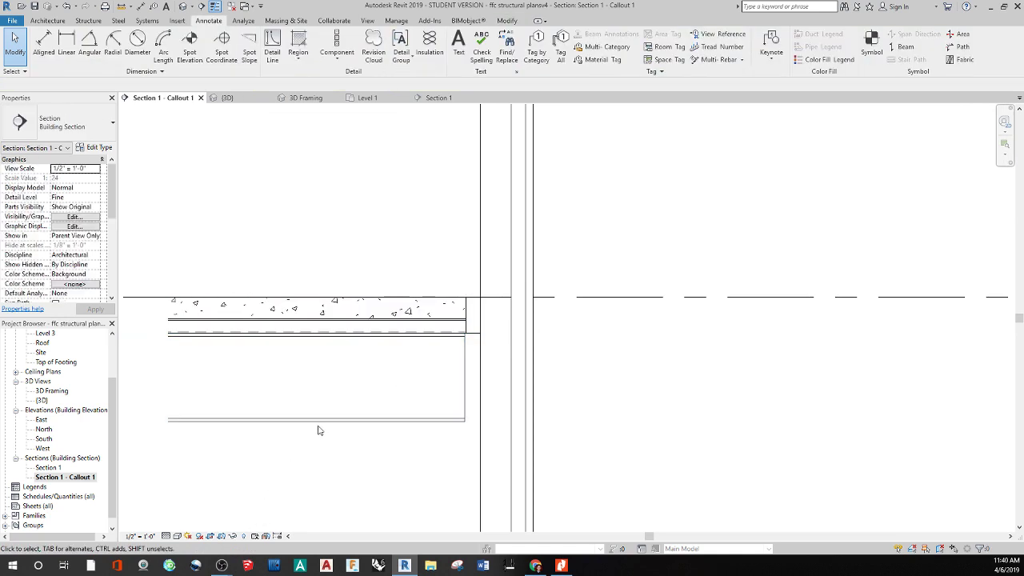
# - Start loading a detail component family and go up from the wood flooring folder to Detail Items
pyautogui.click(342, 58)
pyautogui.click(352, 76)
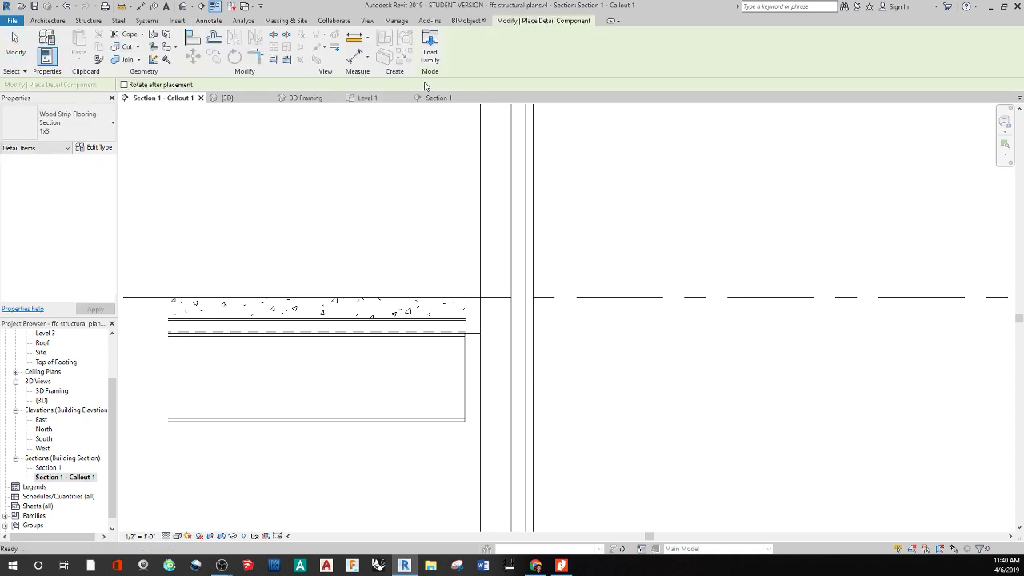
pyautogui.click(430, 48)
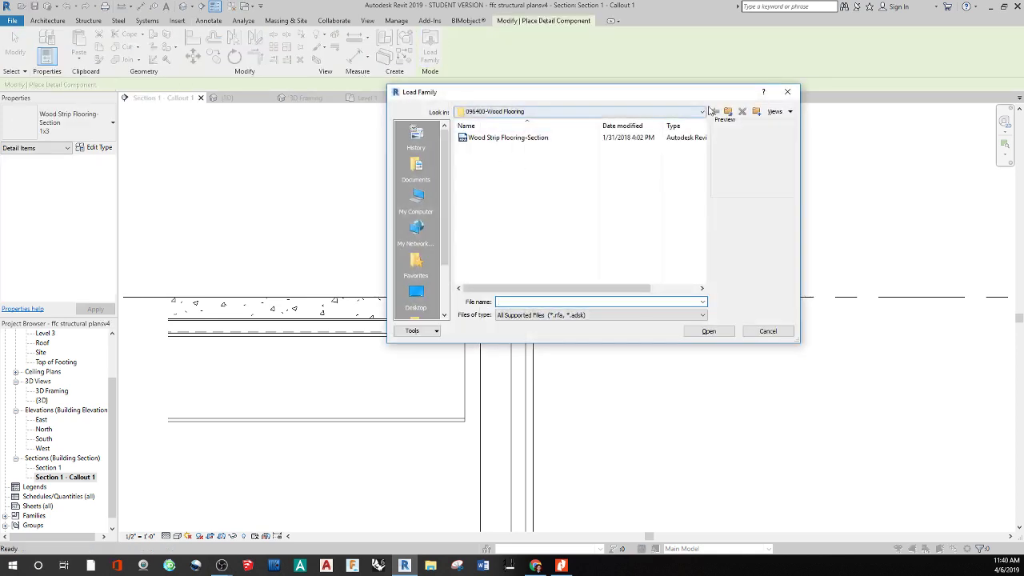
pyautogui.click(729, 112)
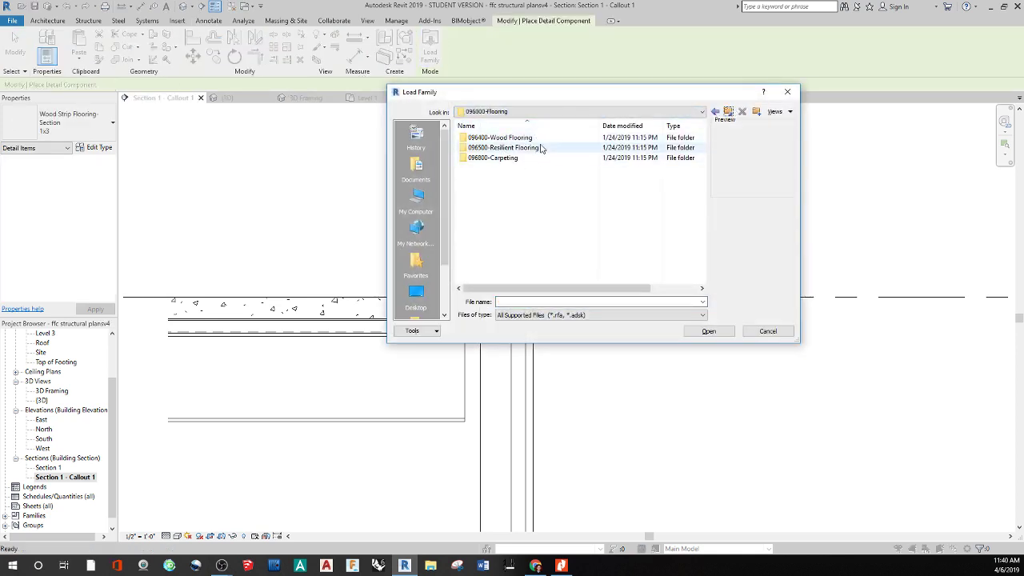
pyautogui.click(729, 112)
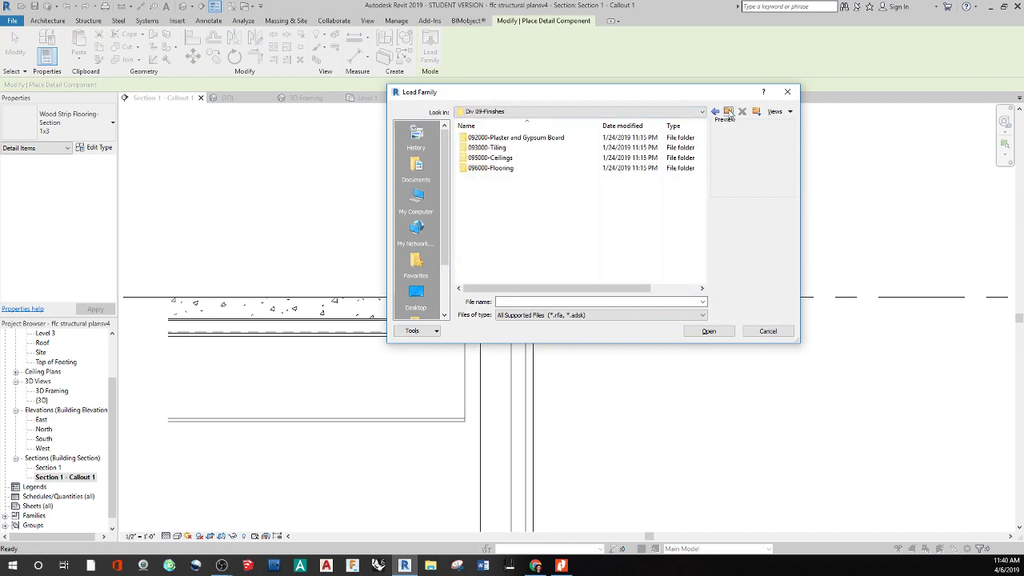
pyautogui.click(729, 112)
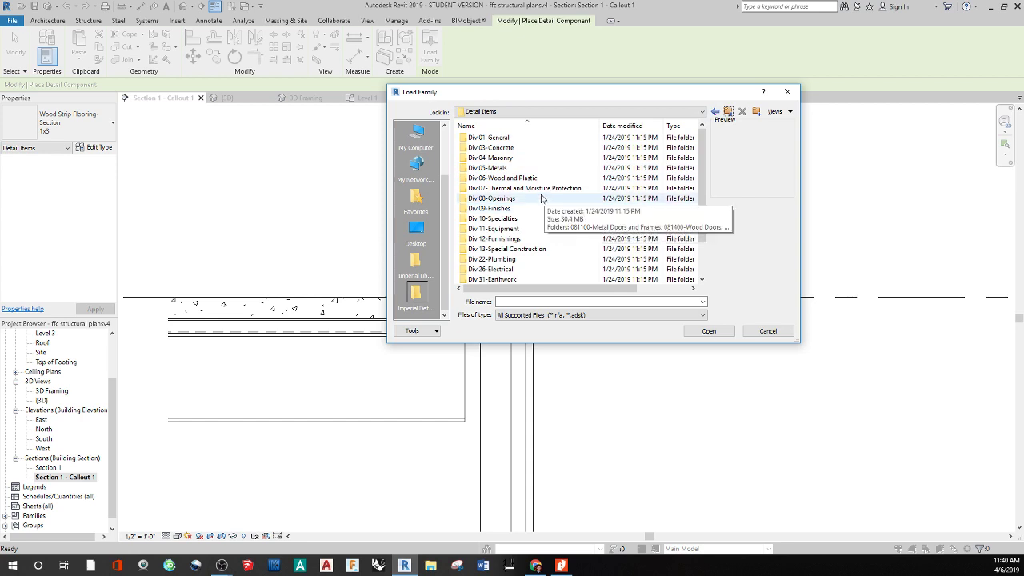
# - Check the reinforcing steel families under Div 03-Concrete, and return to the Detail Items folder
pyautogui.click(511, 149)
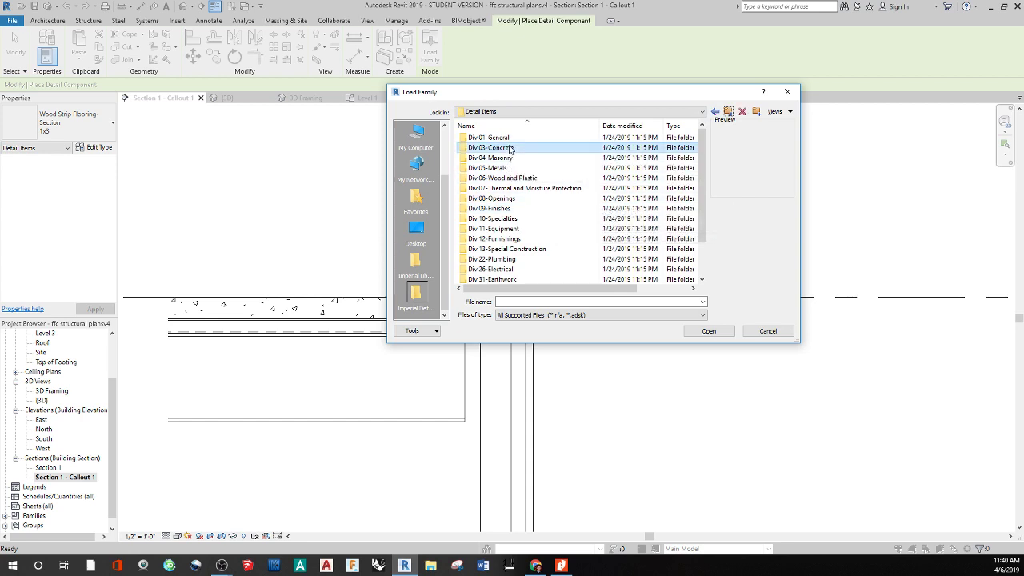
pyautogui.doubleClick(510, 149)
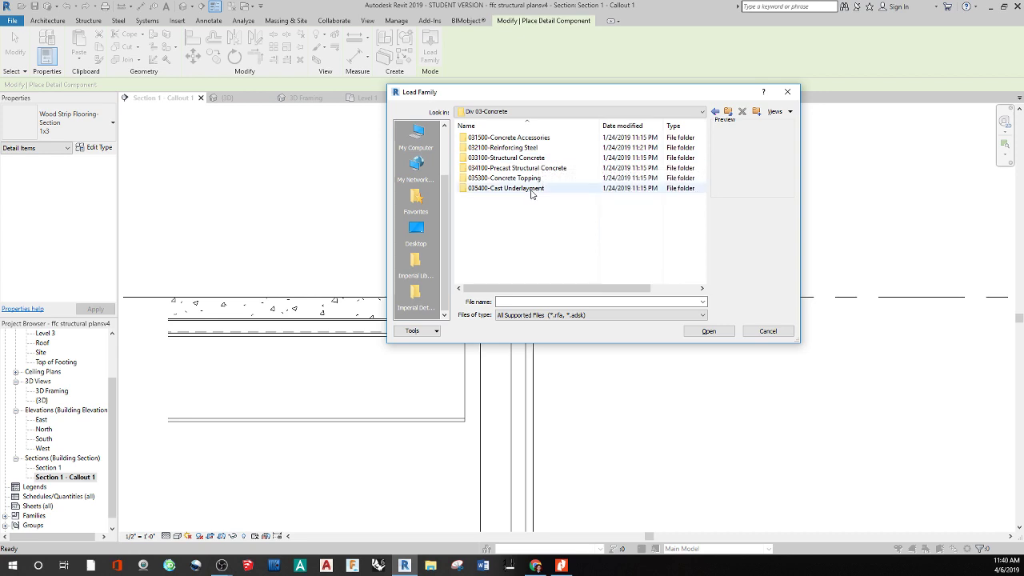
pyautogui.doubleClick(526, 149)
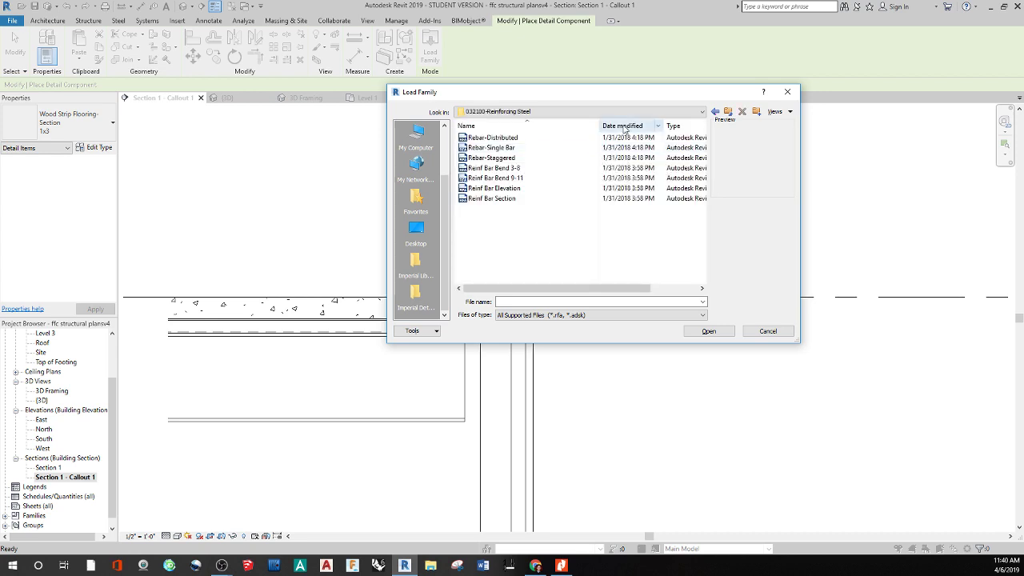
pyautogui.click(728, 112)
pyautogui.click(729, 113)
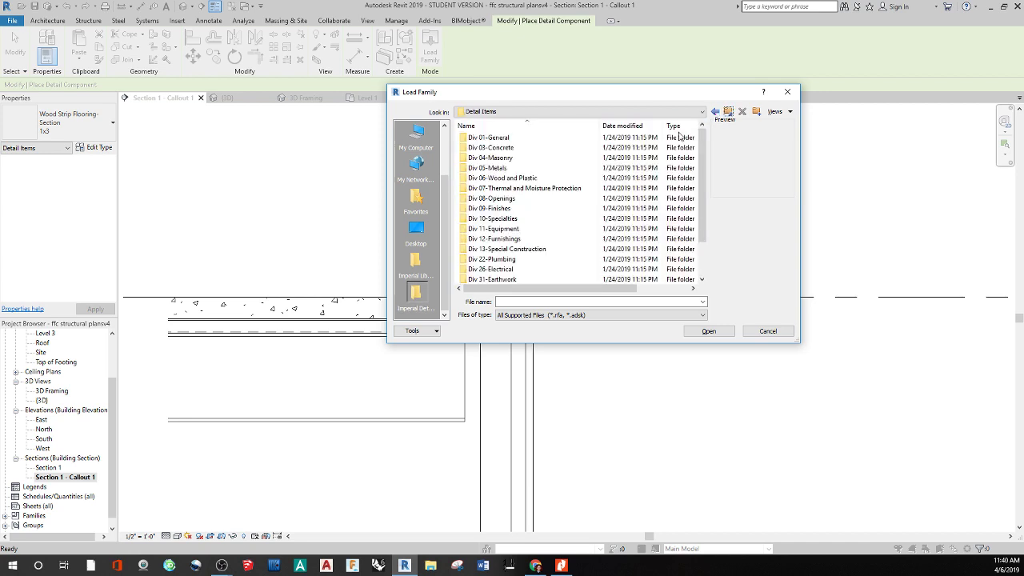
# - Load the Composite Decking-Section family from the 053100-Steel Decking folder under Div 05-Metals
pyautogui.scroll(-1, 525, 248)
pyautogui.scroll(3, 520, 245)
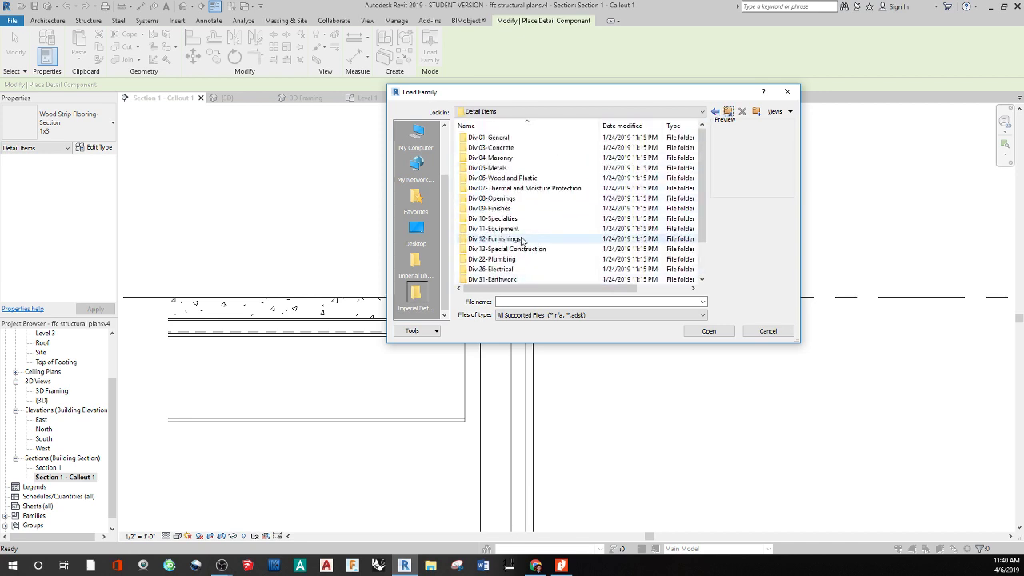
pyautogui.doubleClick(516, 169)
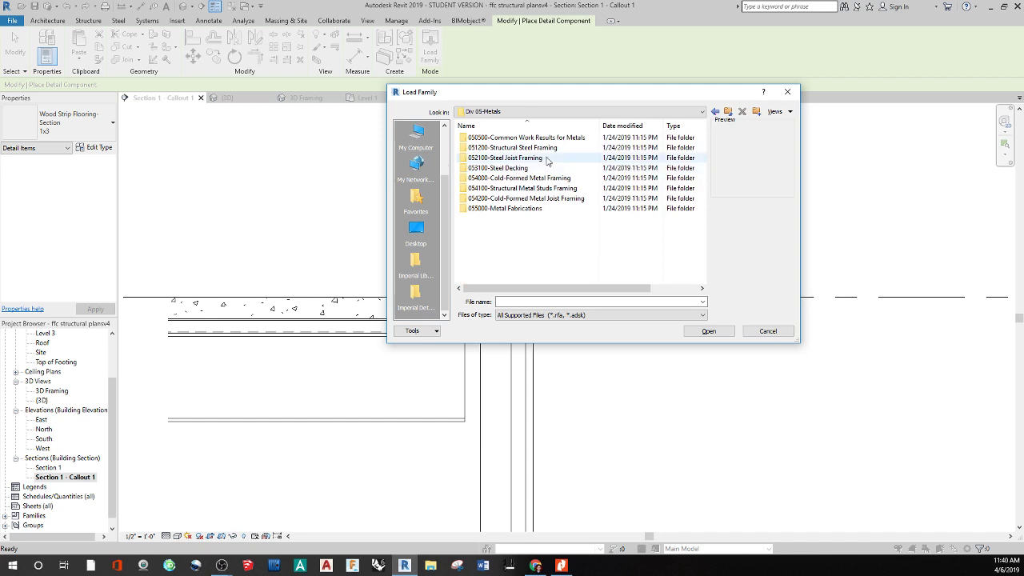
pyautogui.doubleClick(536, 170)
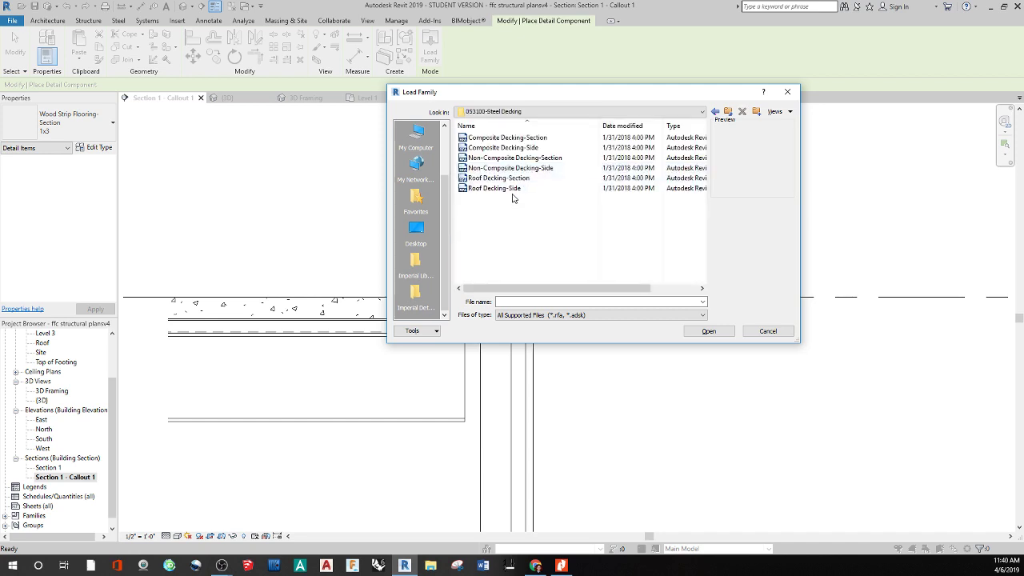
pyautogui.click(502, 148)
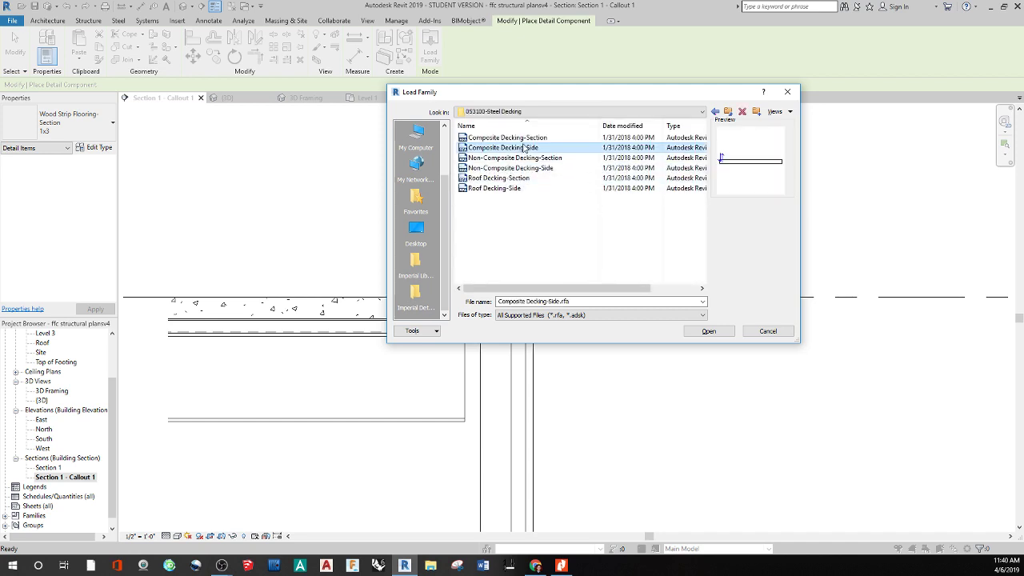
pyautogui.click(512, 137)
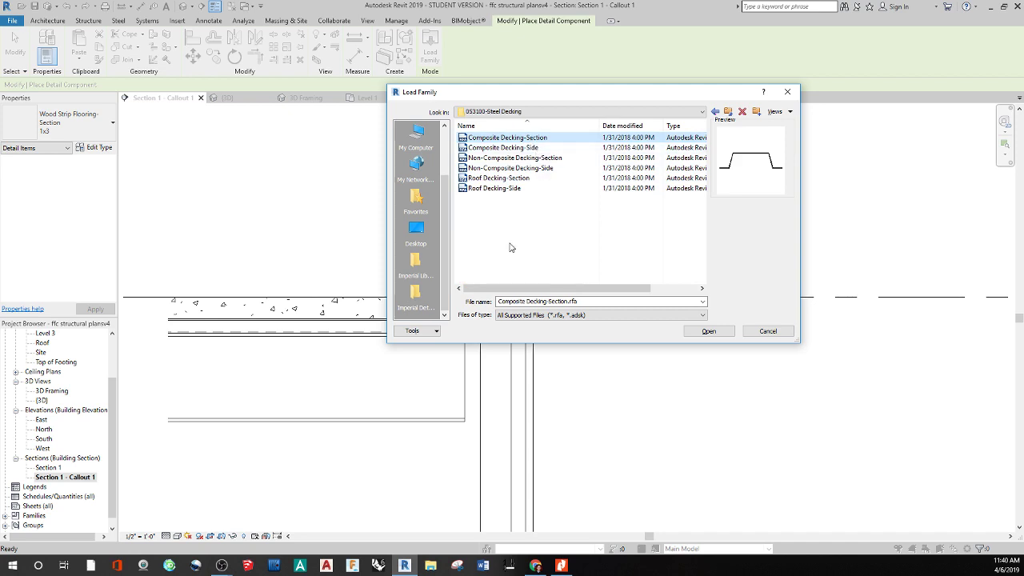
pyautogui.click(709, 330)
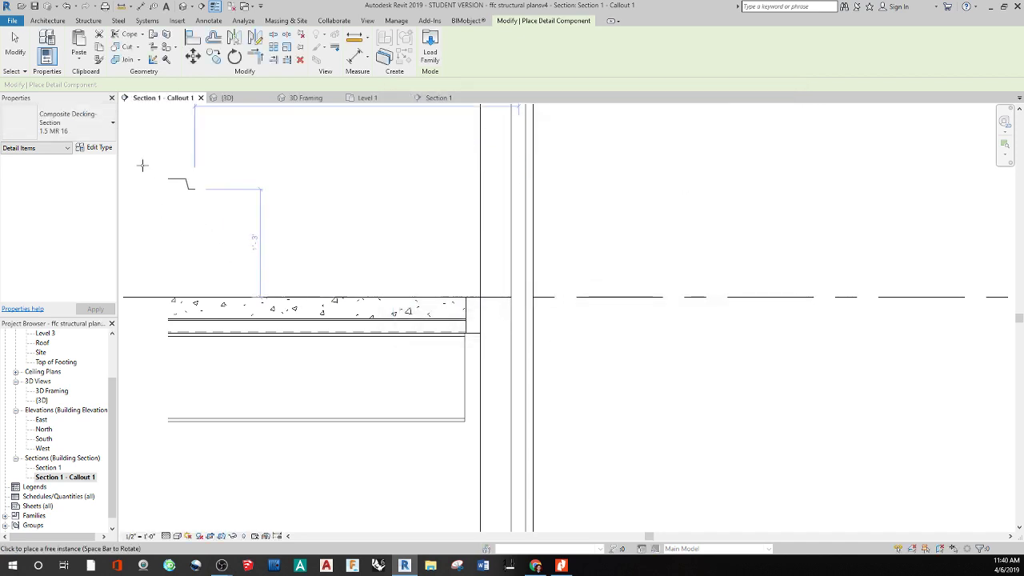
# - Try the composite decking section types 1.5 MR 16 and 1.5 MR 20 against the metal deck layer of the Level 2 floor
pyautogui.click(110, 126)
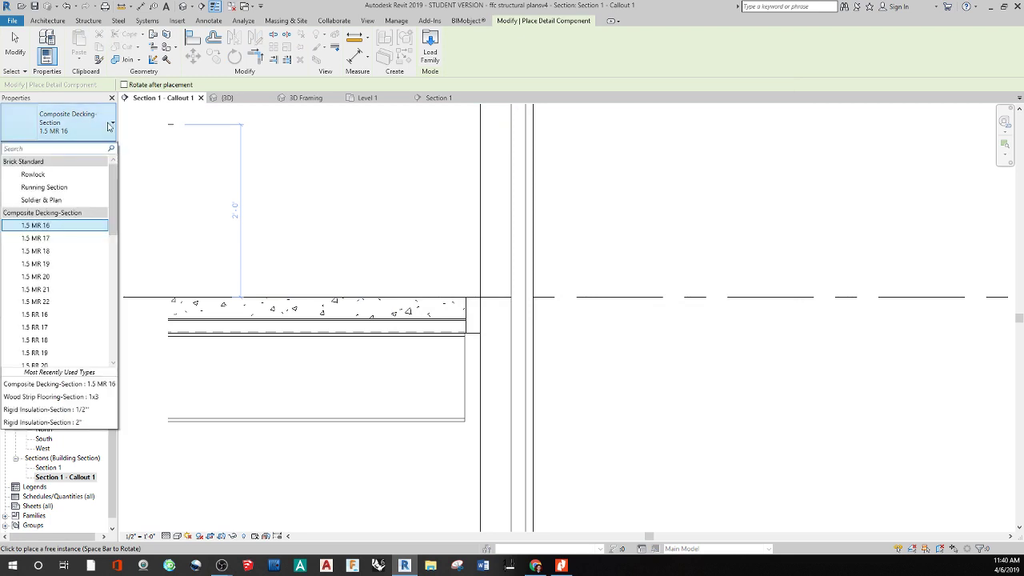
pyautogui.scroll(-2, 58, 276)
pyautogui.scroll(-5, 58, 276)
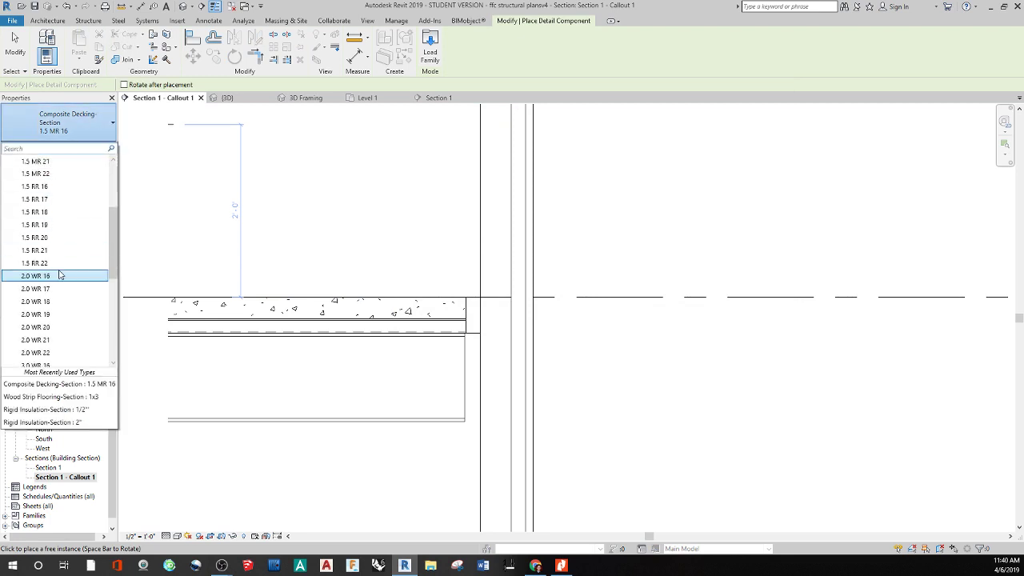
pyautogui.scroll(-2, 59, 273)
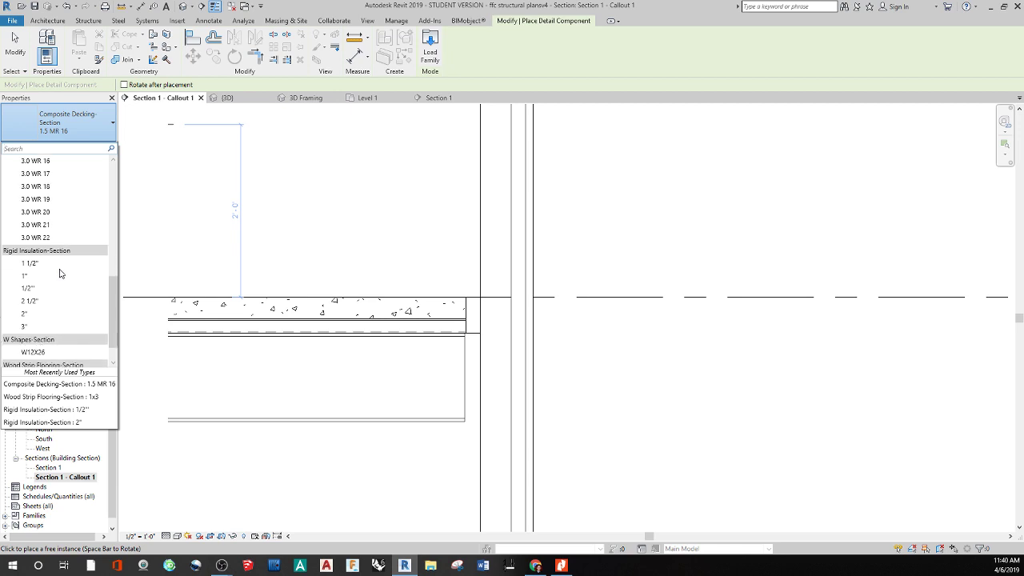
pyautogui.scroll(10, 63, 265)
pyautogui.click(36, 160)
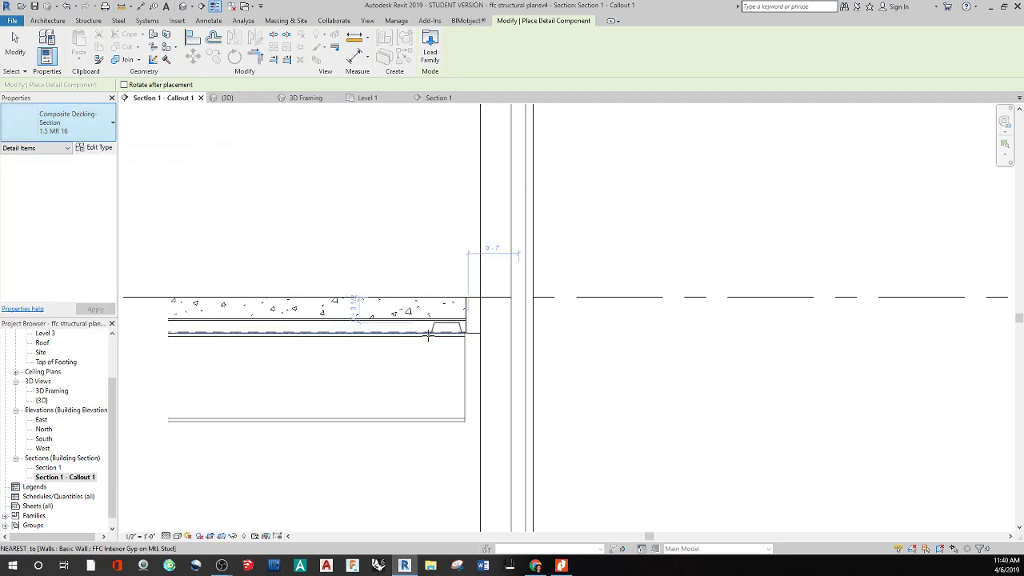
pyautogui.scroll(3, 464, 324)
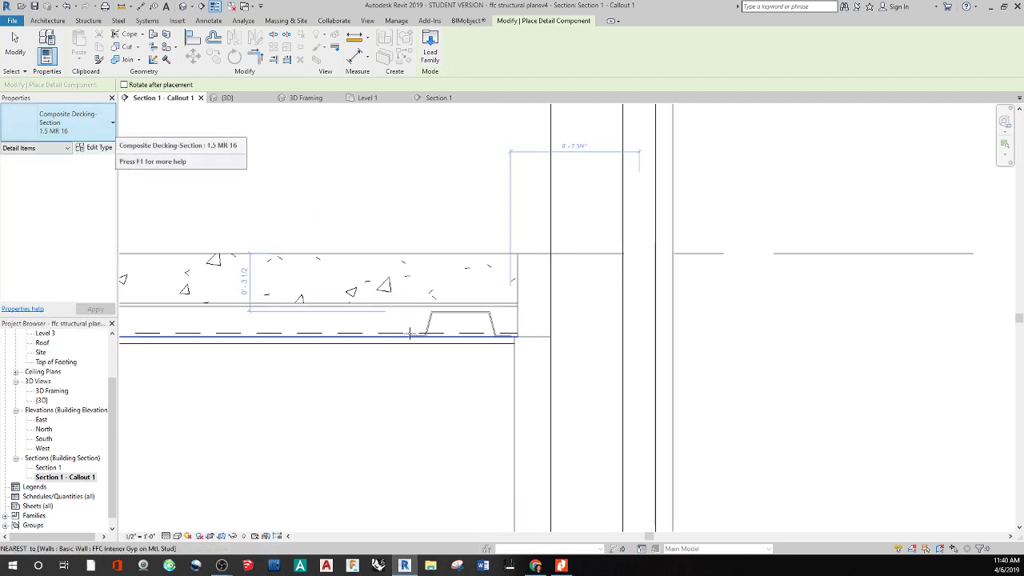
pyautogui.click(107, 128)
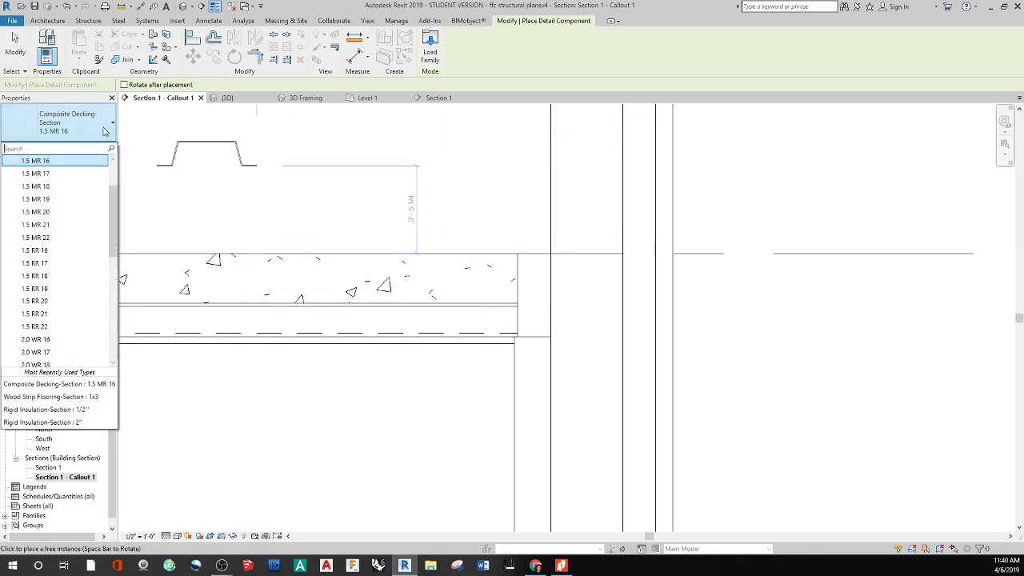
pyautogui.click(62, 213)
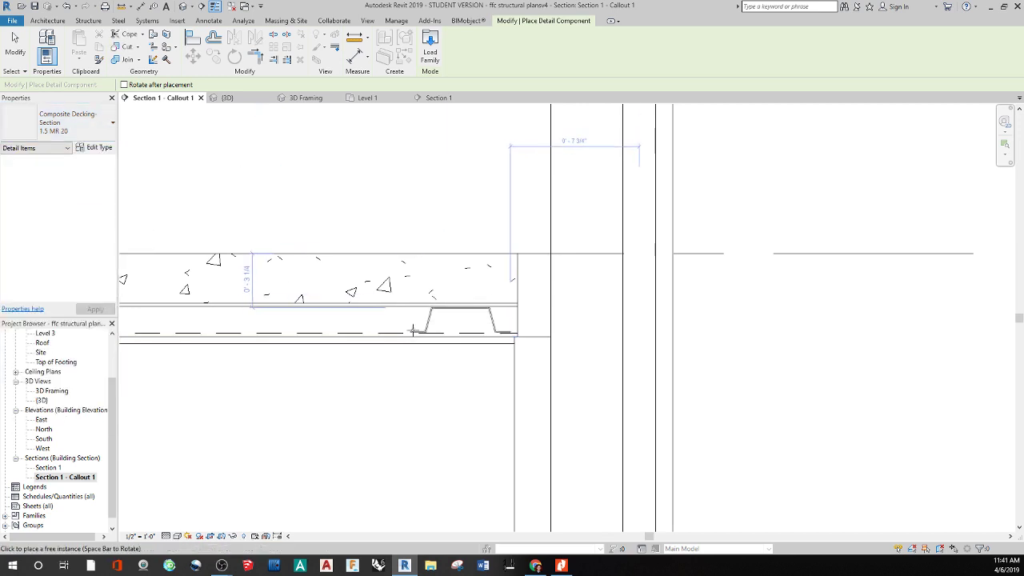
# - Place a trial 2.0 WR 16 composite decking section in the floor's deck layer at the slab edge, and delete it
pyautogui.click(109, 132)
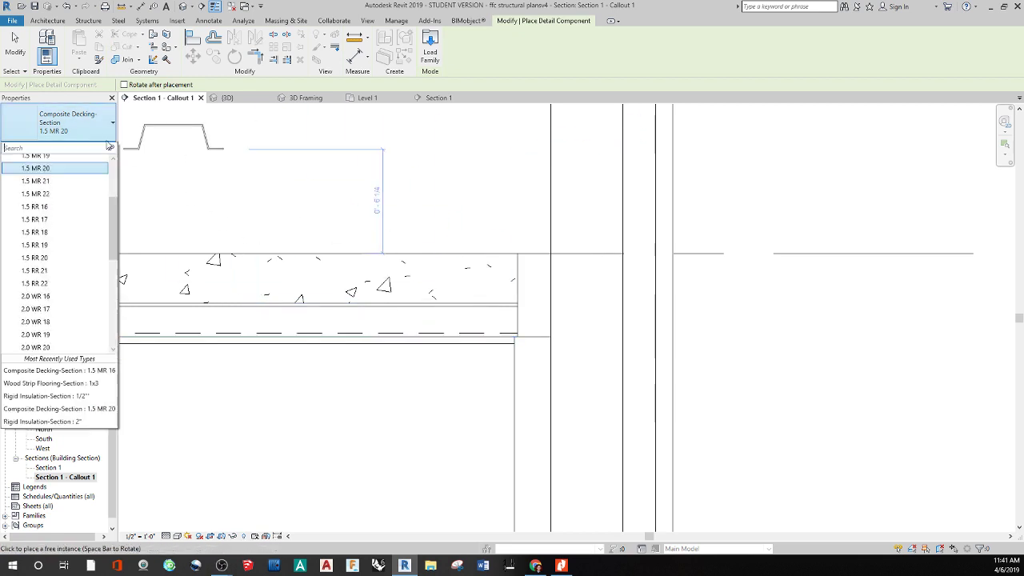
pyautogui.click(60, 296)
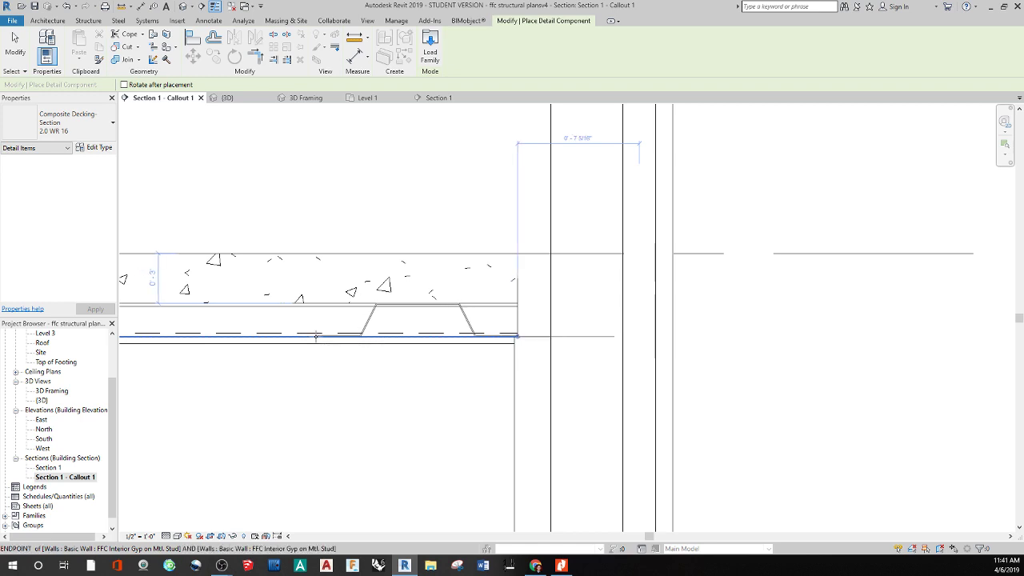
pyautogui.click(316, 337)
pyautogui.press('Escape')
pyautogui.click(377, 317)
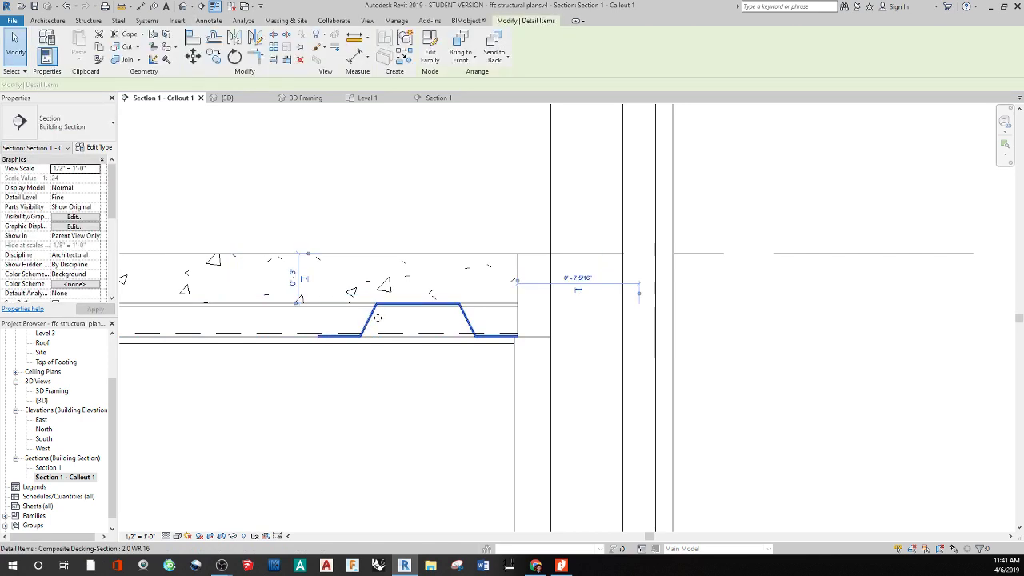
pyautogui.press('Delete')
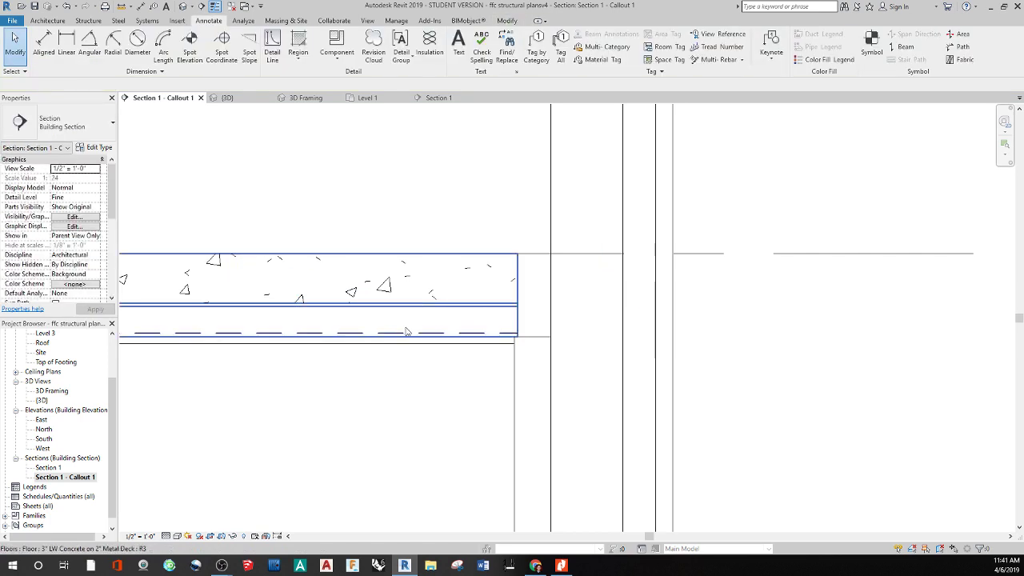
# - Start a repeating detail component and duplicate the vinyl flooring type as "steel decking"
pyautogui.click(339, 64)
pyautogui.click(367, 98)
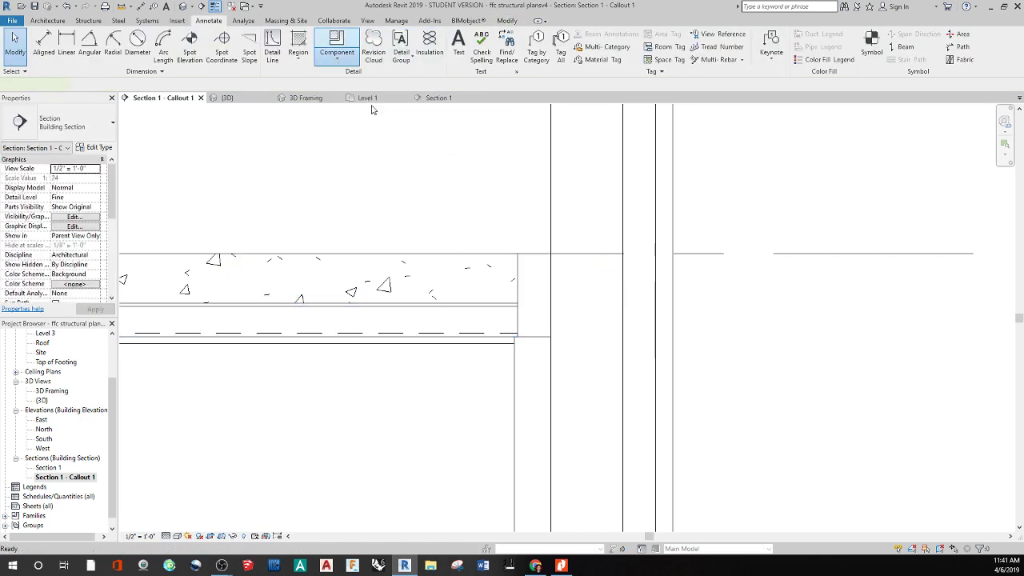
pyautogui.click(112, 124)
pyautogui.click(109, 132)
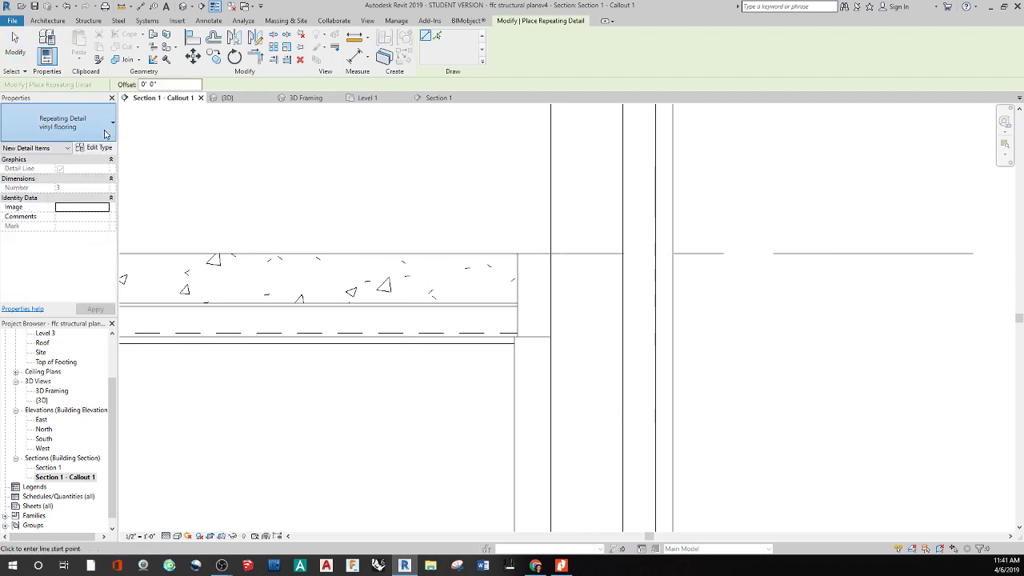
pyautogui.click(110, 149)
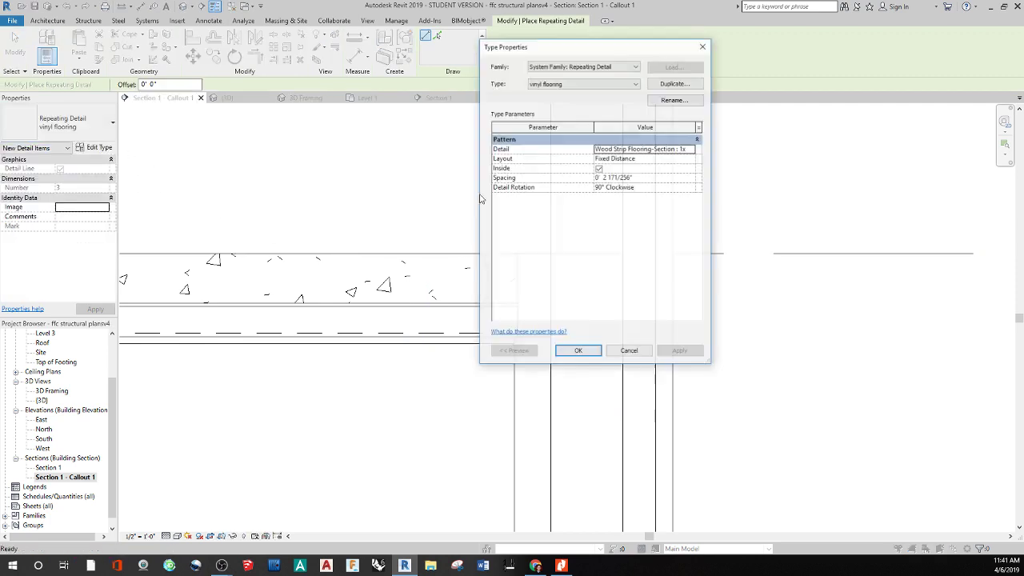
pyautogui.click(674, 83)
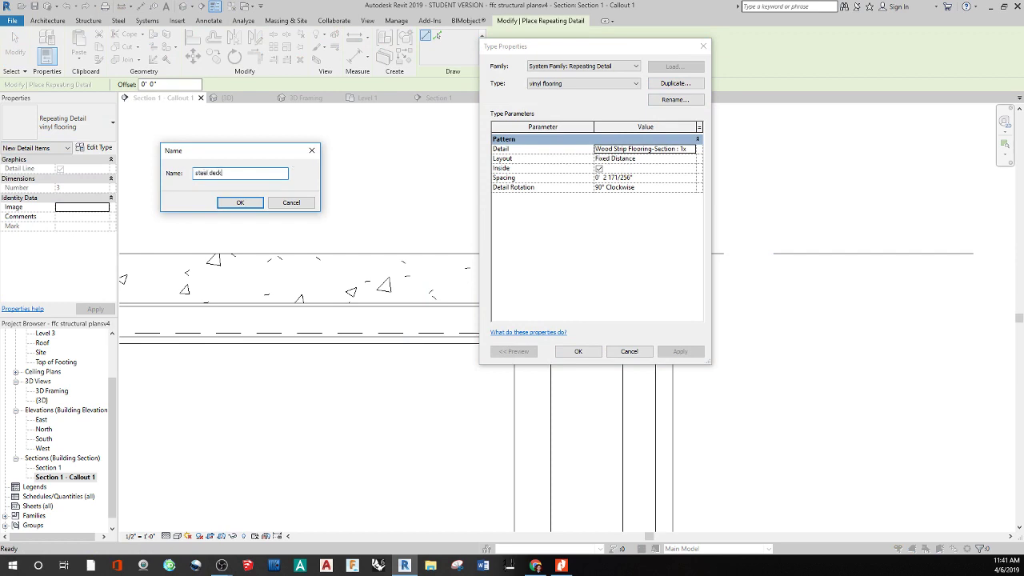
pyautogui.press('Return')
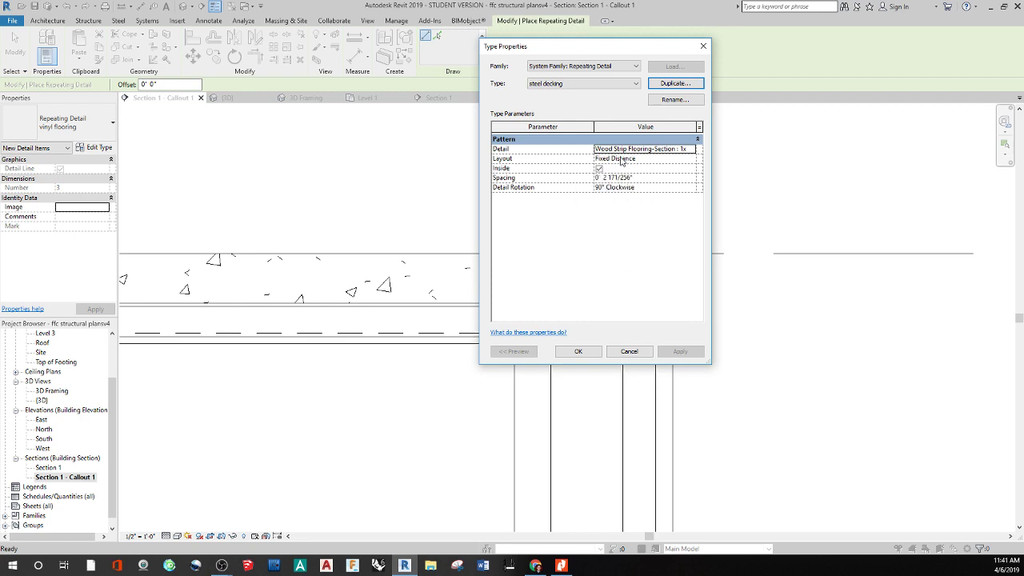
# - Set the steel decking type's layout to Fill Available Space and its detail rotation to None
pyautogui.click(665, 158)
pyautogui.click(691, 161)
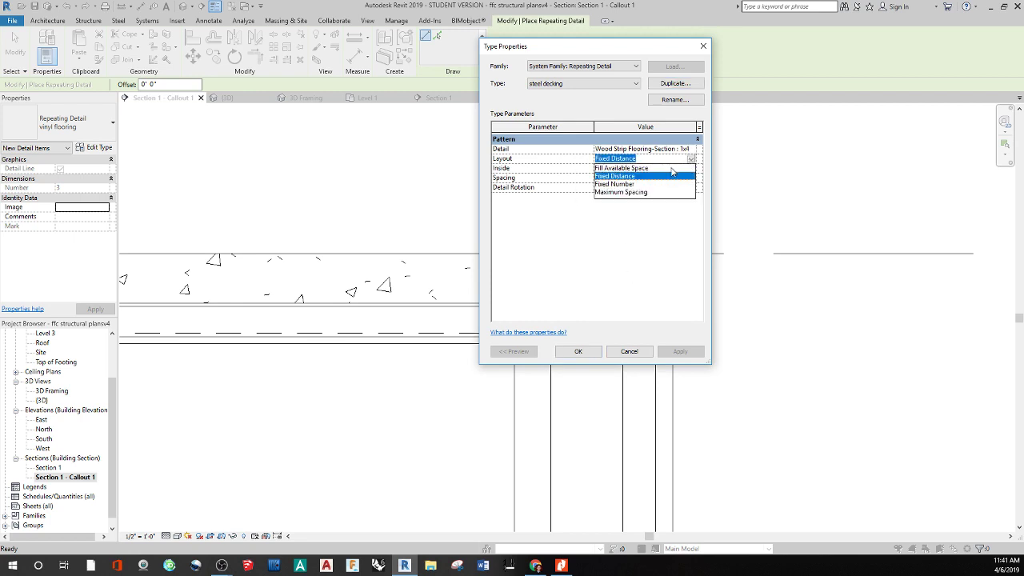
pyautogui.click(669, 175)
pyautogui.click(674, 162)
pyautogui.click(692, 160)
pyautogui.click(675, 168)
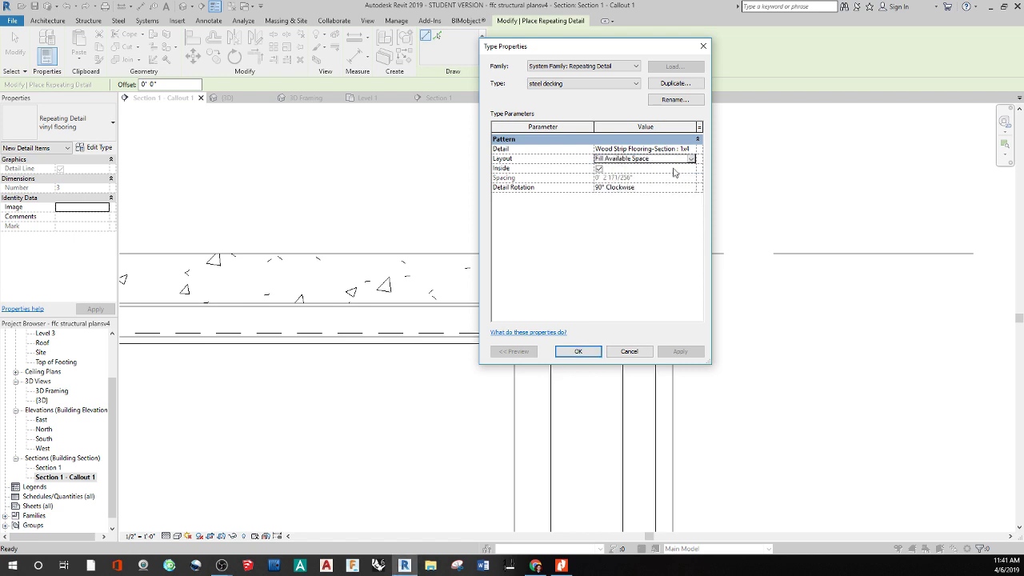
pyautogui.click(648, 186)
pyautogui.click(692, 188)
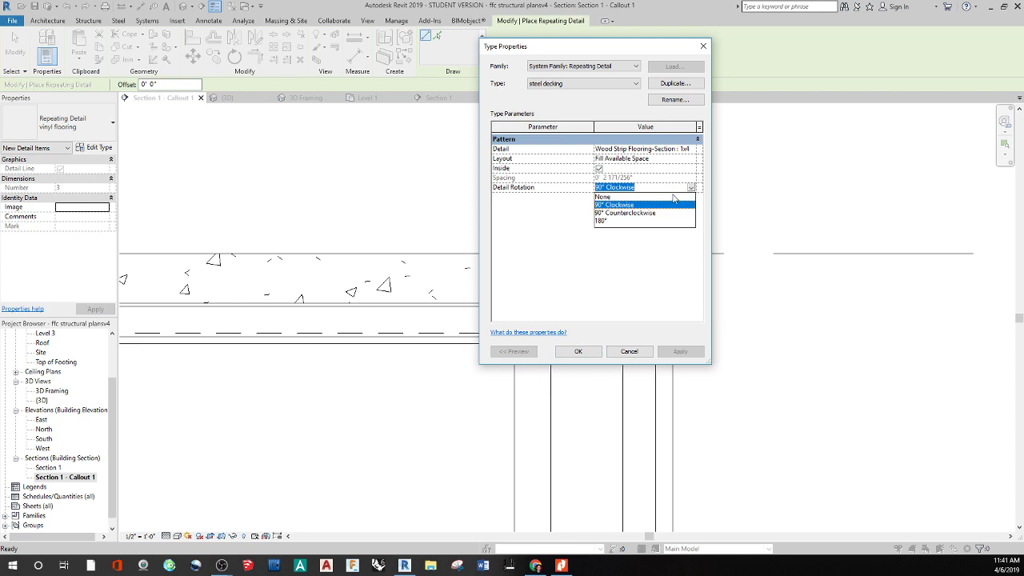
pyautogui.click(672, 197)
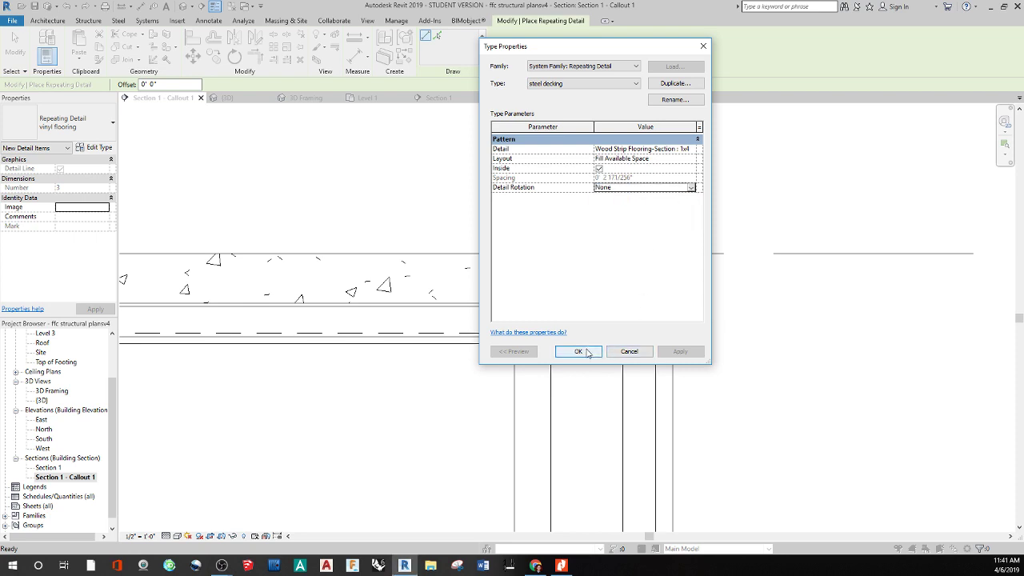
# - Assign a 2.0 WR Composite Decking-Section as the detail of the steel decking type and apply the type properties
pyautogui.click(690, 149)
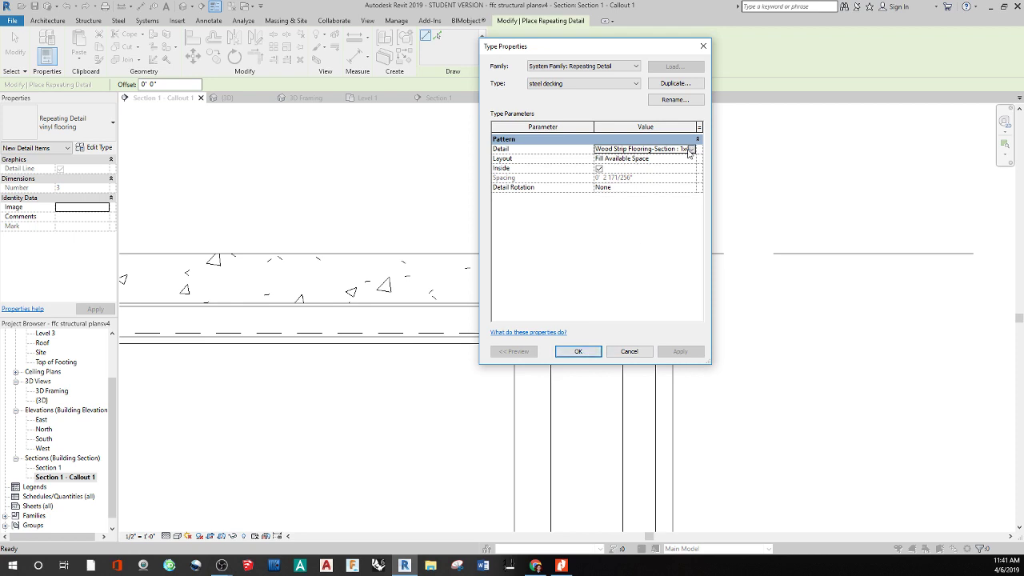
pyautogui.click(692, 149)
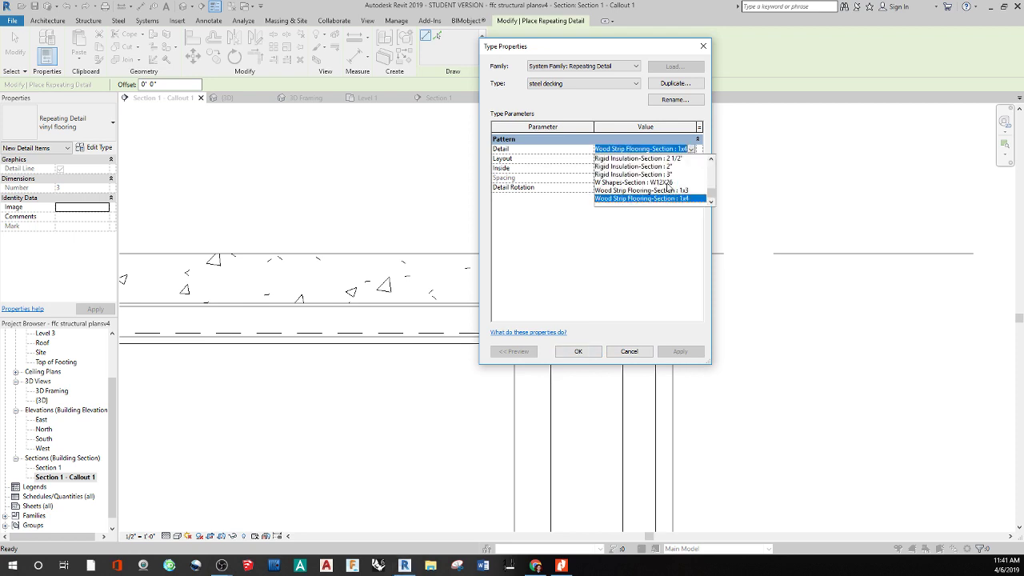
pyautogui.scroll(10, 668, 187)
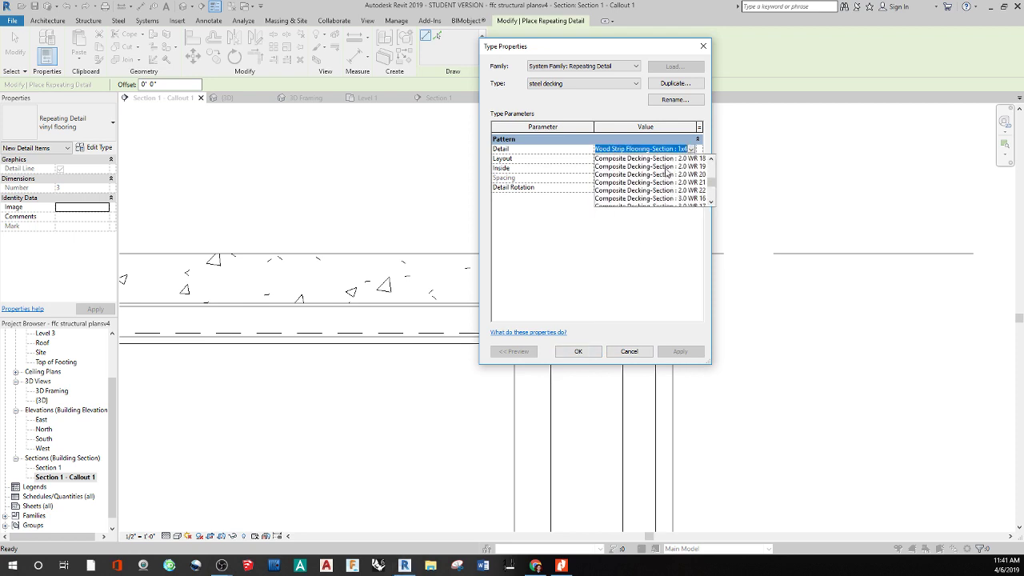
pyautogui.scroll(2, 668, 172)
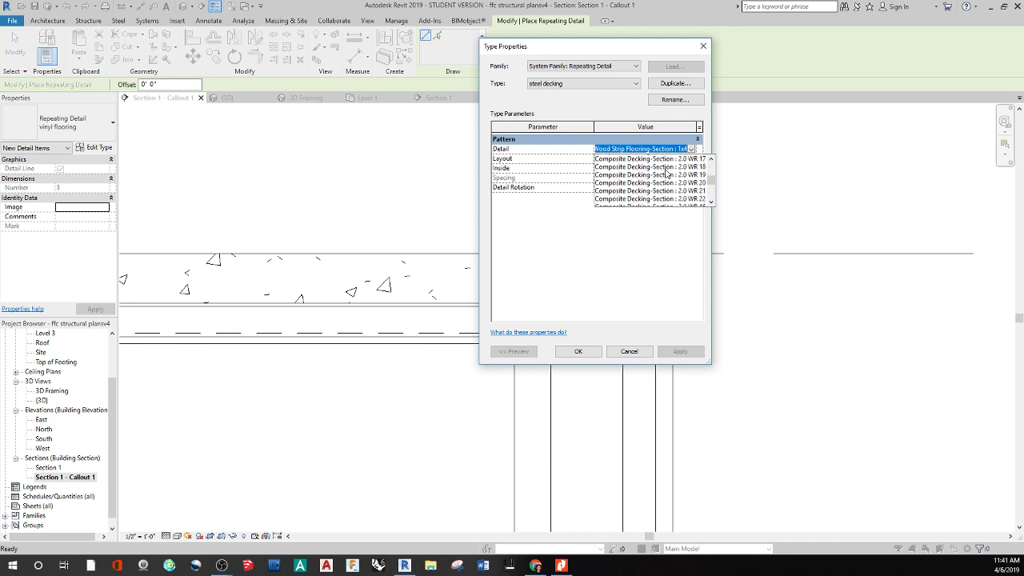
pyautogui.click(667, 194)
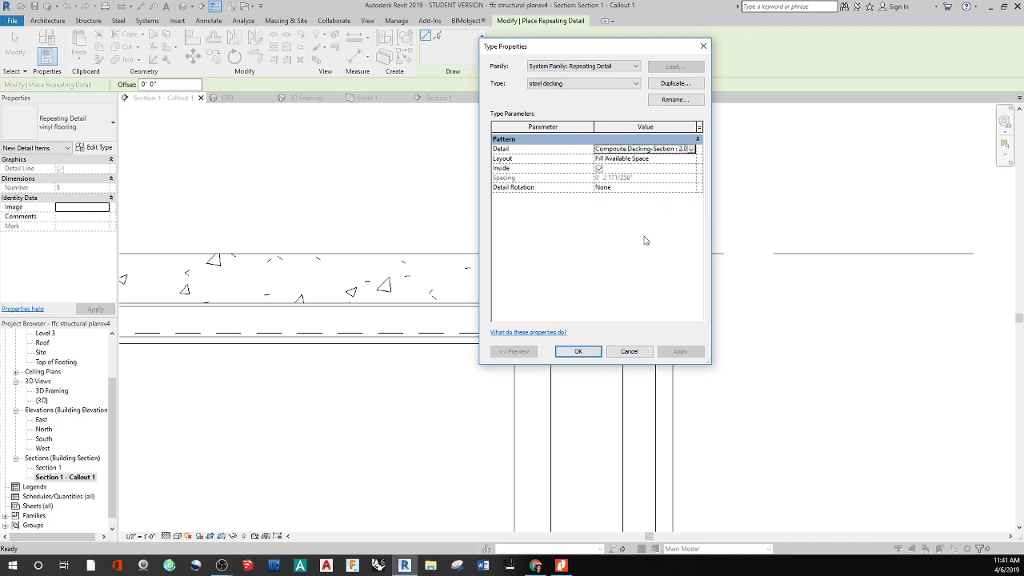
pyautogui.click(584, 352)
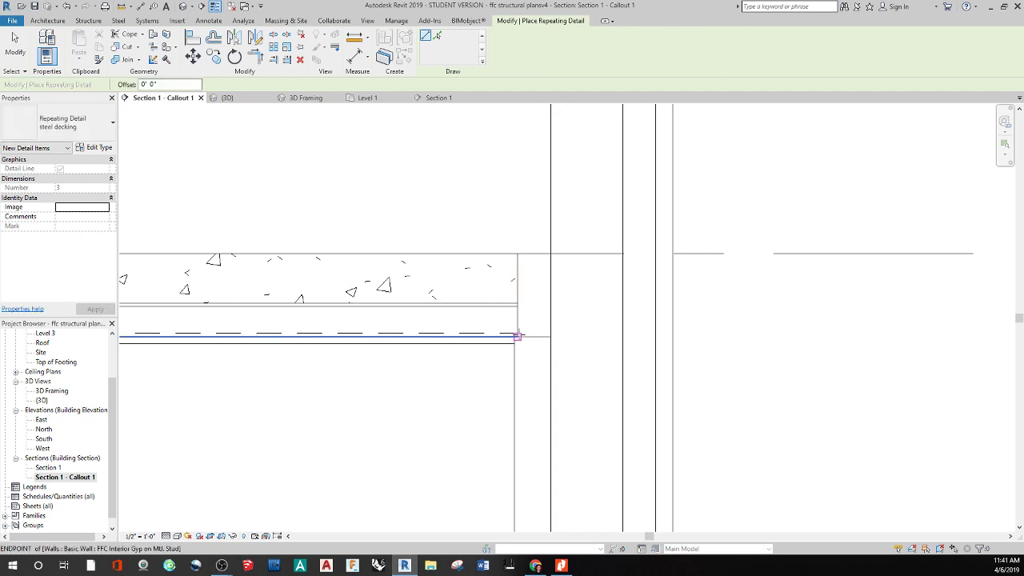
# - Try to draw the steel decking repeating detail along the floor's underside, starting from the slab edge corner
pyautogui.click(517, 336)
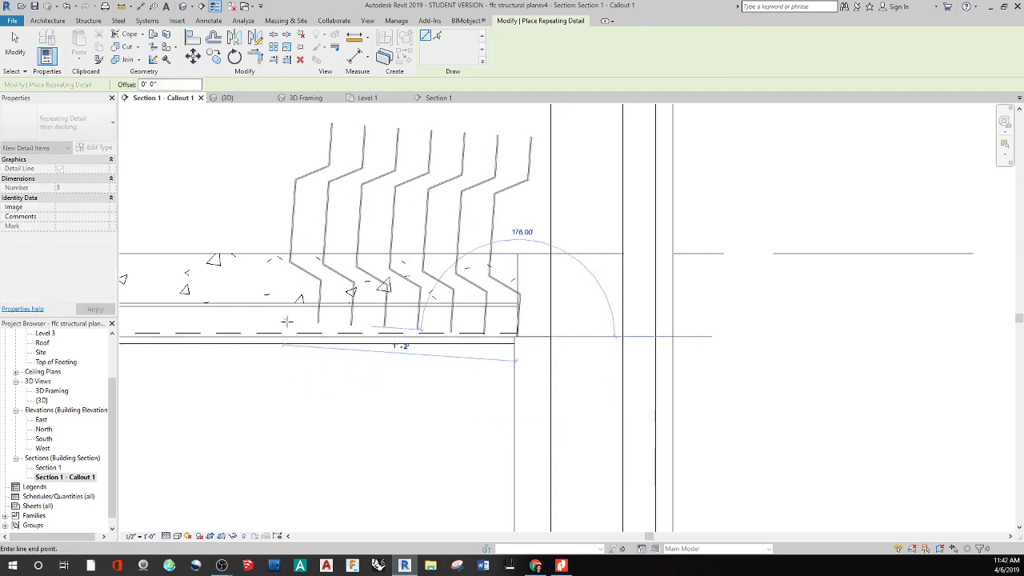
pyautogui.press('Escape')
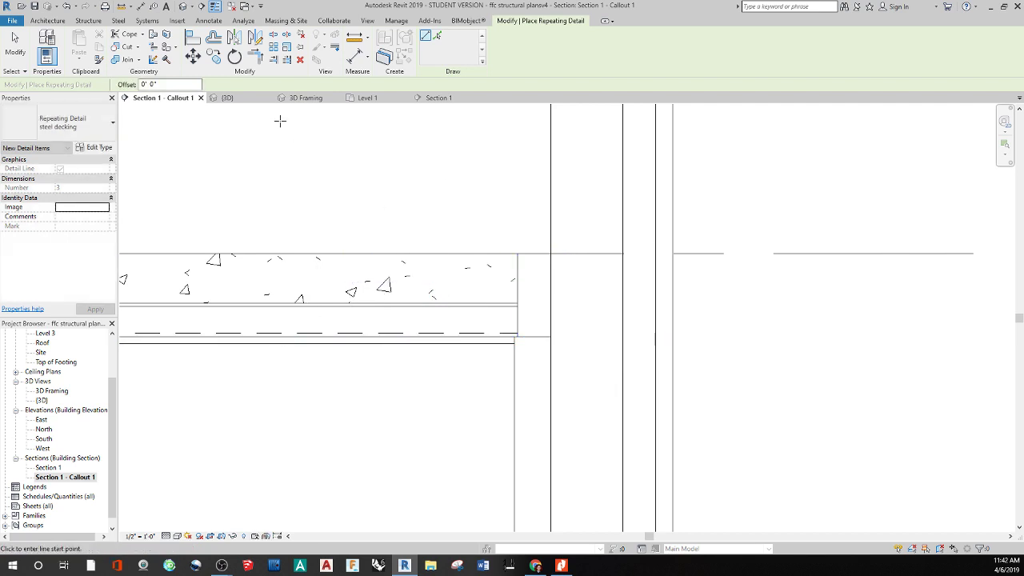
# - Set the steel decking repeating detail type's detail rotation to 90° Clockwise and apply the type properties
pyautogui.click(94, 147)
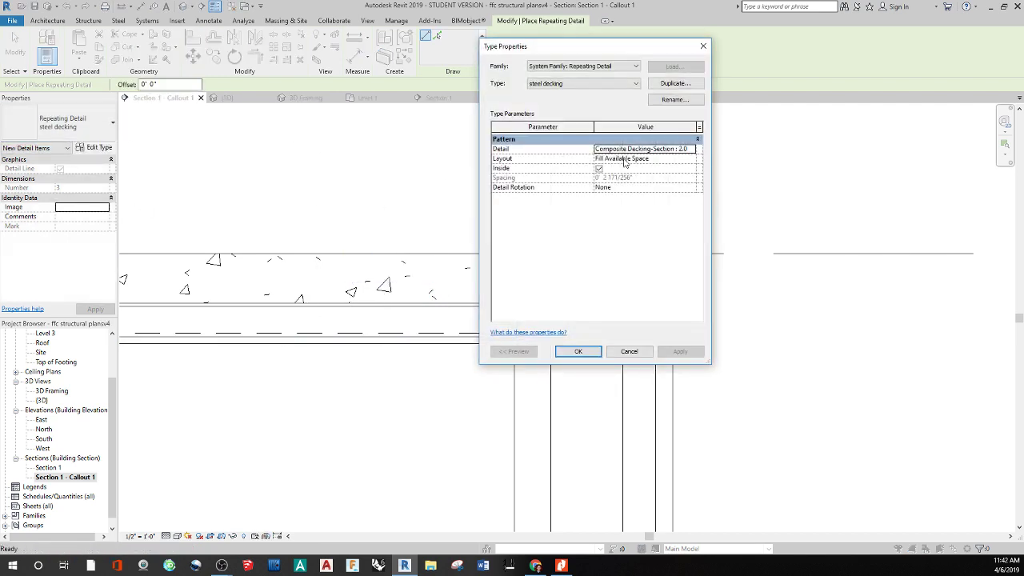
pyautogui.click(662, 188)
pyautogui.click(691, 188)
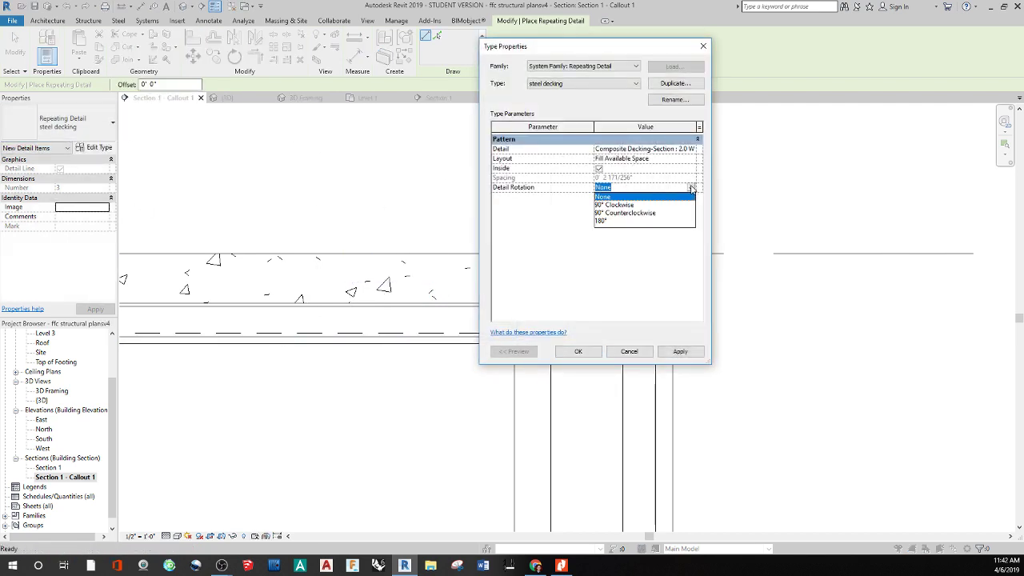
pyautogui.click(629, 206)
pyautogui.click(680, 351)
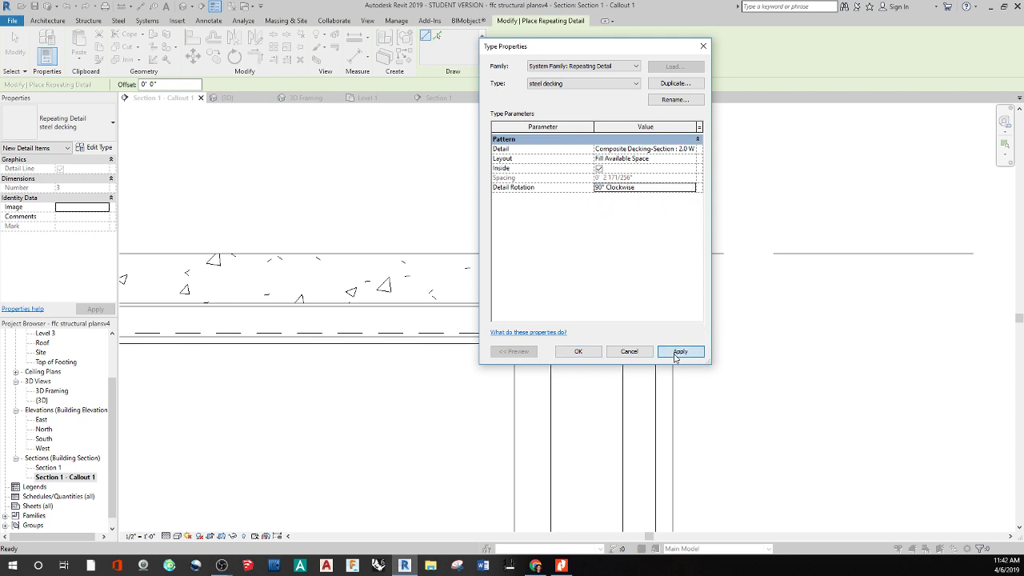
pyautogui.click(577, 351)
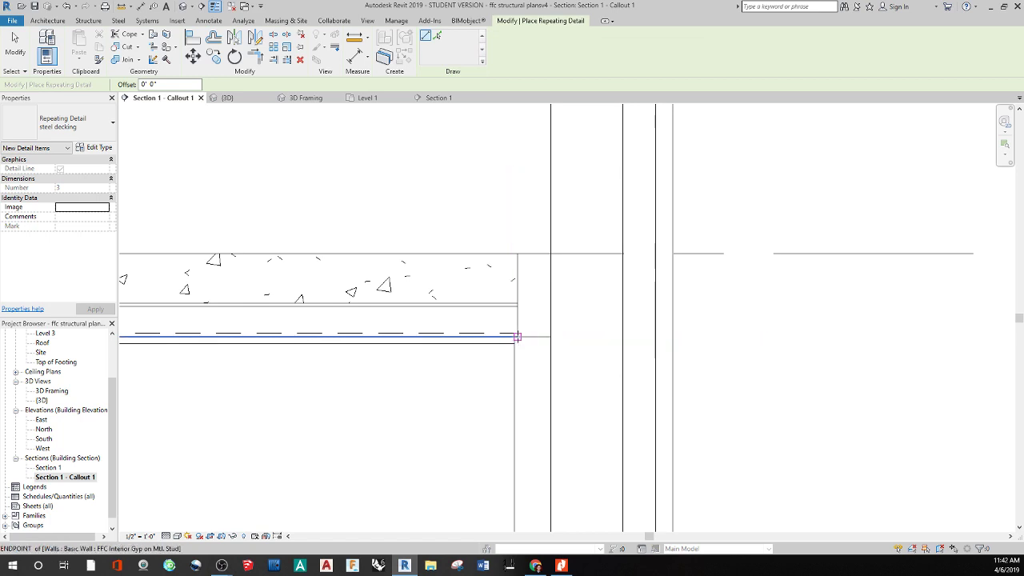
# - Draw the steel decking repeating detail horizontally along the floor's underside, about 4' 4 1/4" long, from the slab edge corner past the view's crop edge
pyautogui.click(518, 336)
pyautogui.scroll(-3, 253, 336)
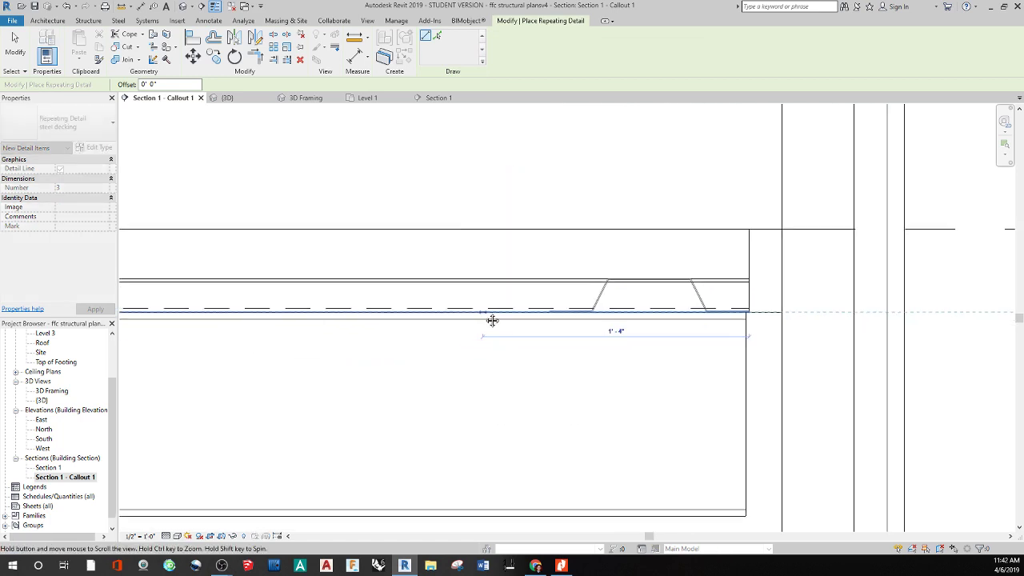
pyautogui.moveTo(218, 323); pyautogui.dragTo(307, 309, button='middle')
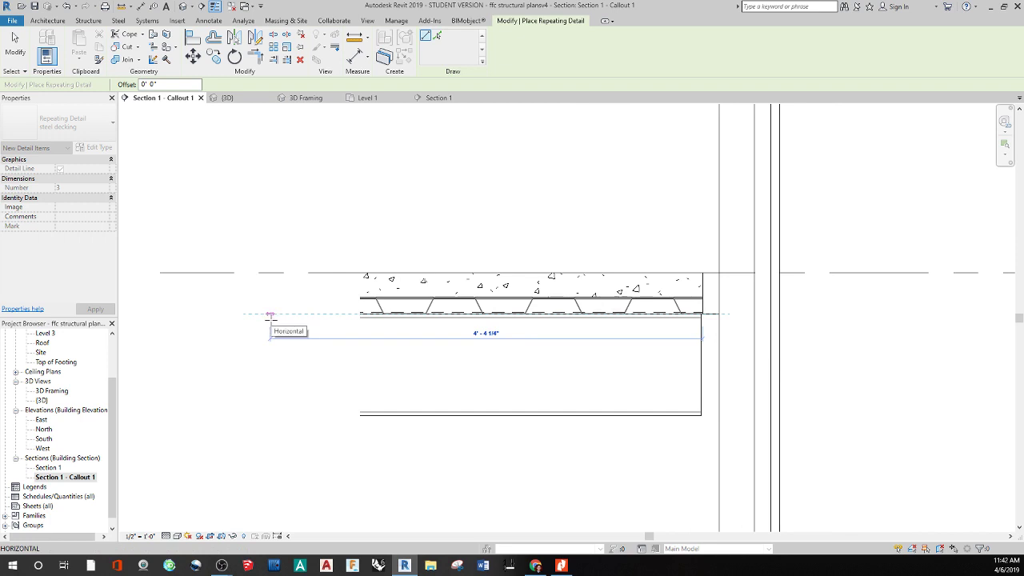
pyautogui.press('Escape')
pyautogui.press('Escape')
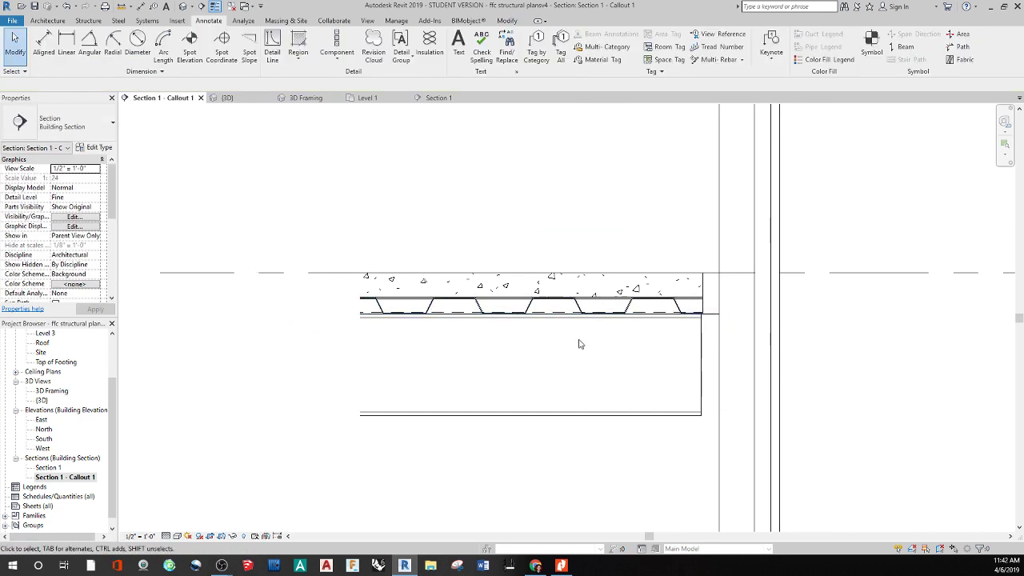
pyautogui.scroll(4, 599, 351)
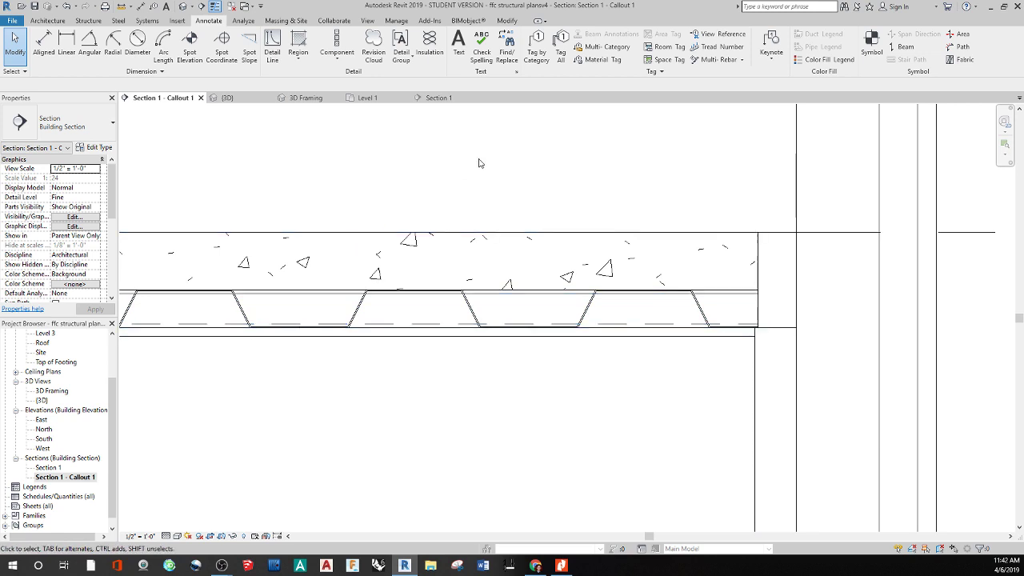
pyautogui.scroll(-3, 709, 210)
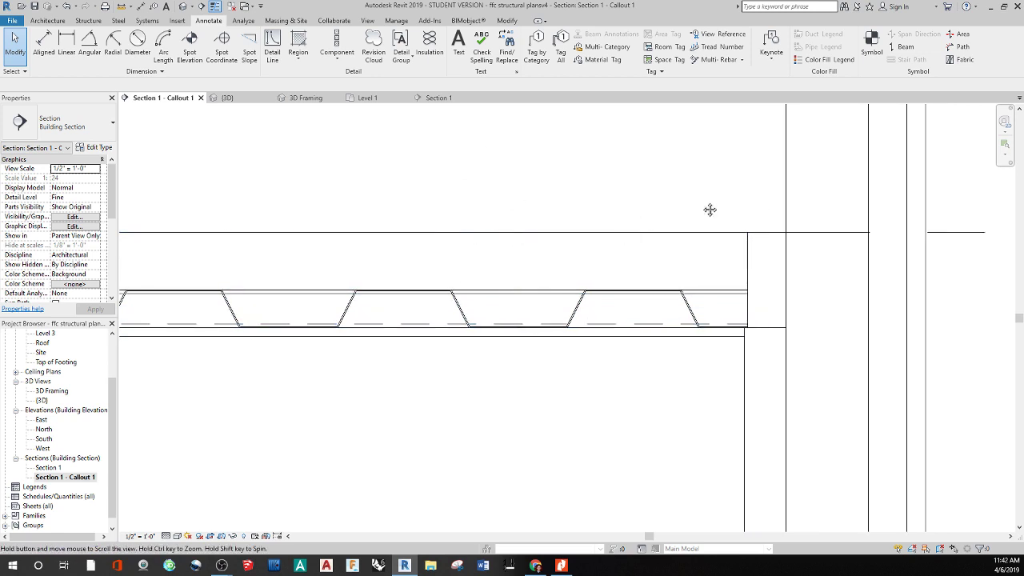
pyautogui.click(635, 216)
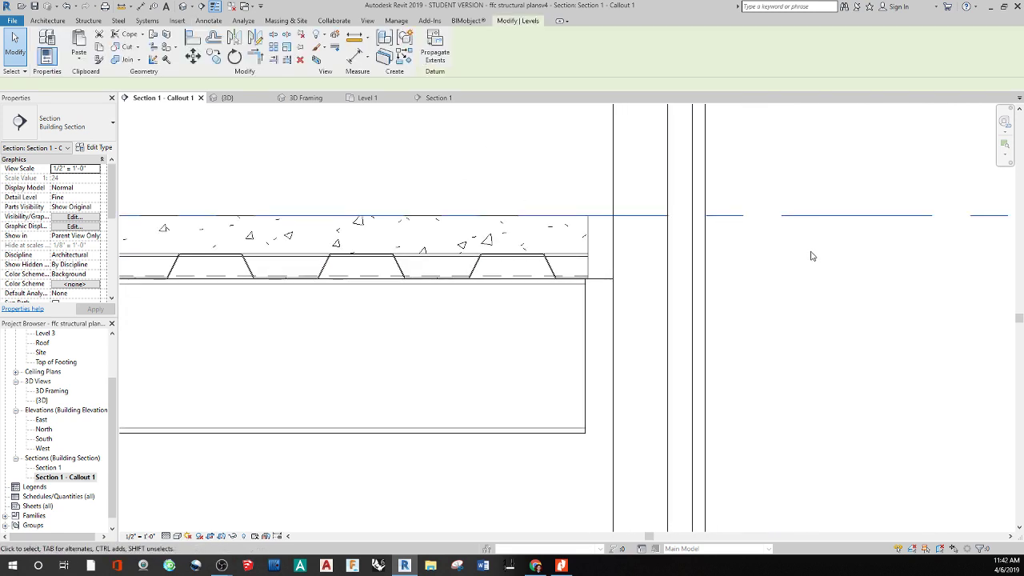
pyautogui.scroll(-3, 811, 254)
pyautogui.moveTo(832, 290); pyautogui.dragTo(568, 342, button='middle')
pyautogui.scroll(4, 550, 293)
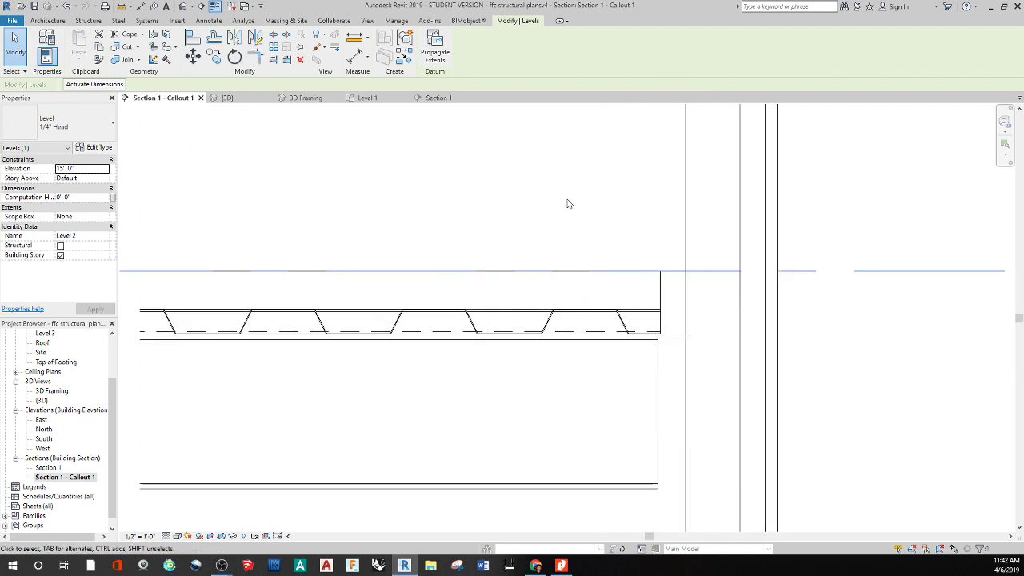
pyautogui.click(562, 228)
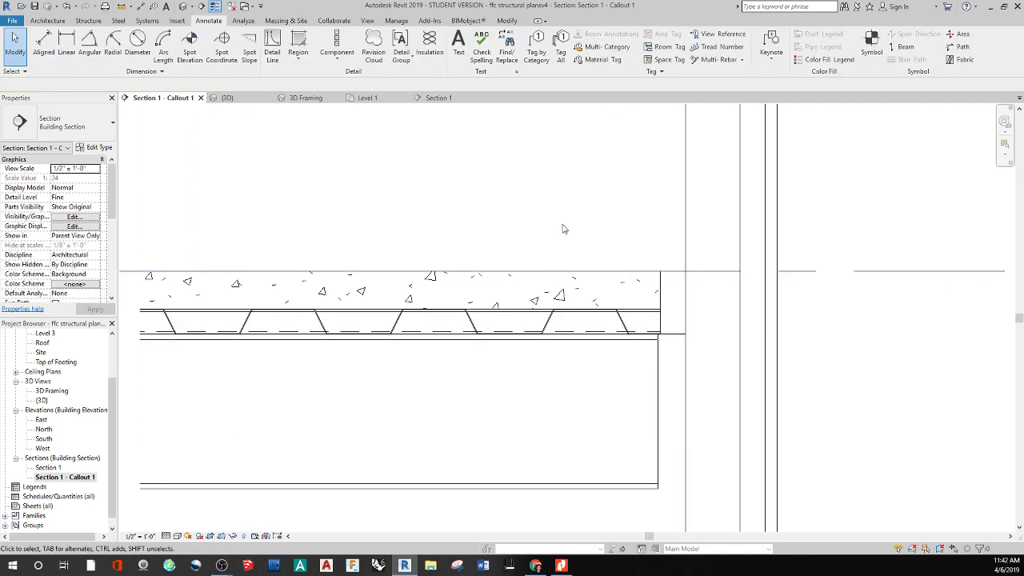
# - Hide the 3" LW Concrete on 2" Metal Deck floor element in the callout view
pyautogui.click(560, 281)
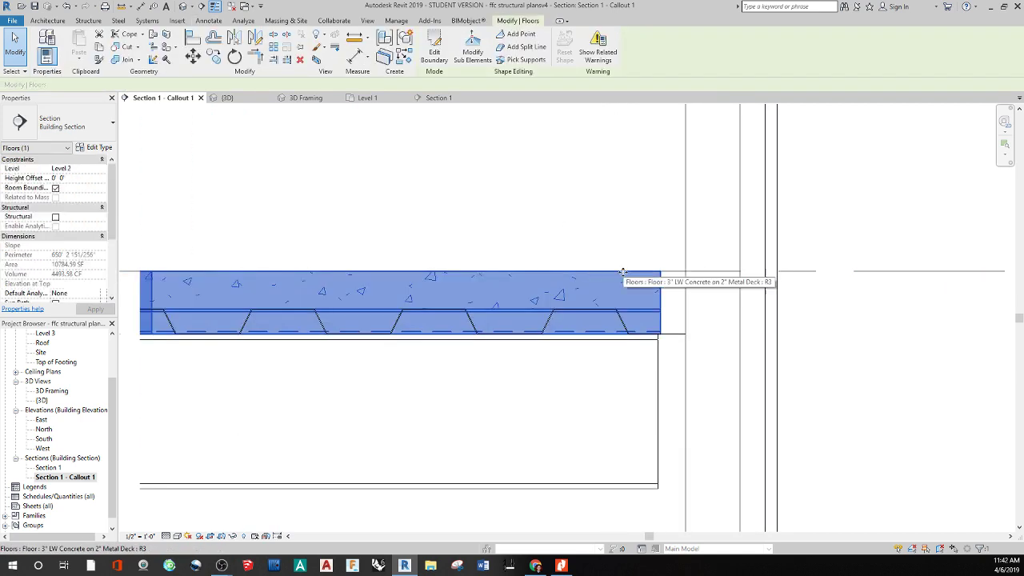
pyautogui.rightClick(525, 280)
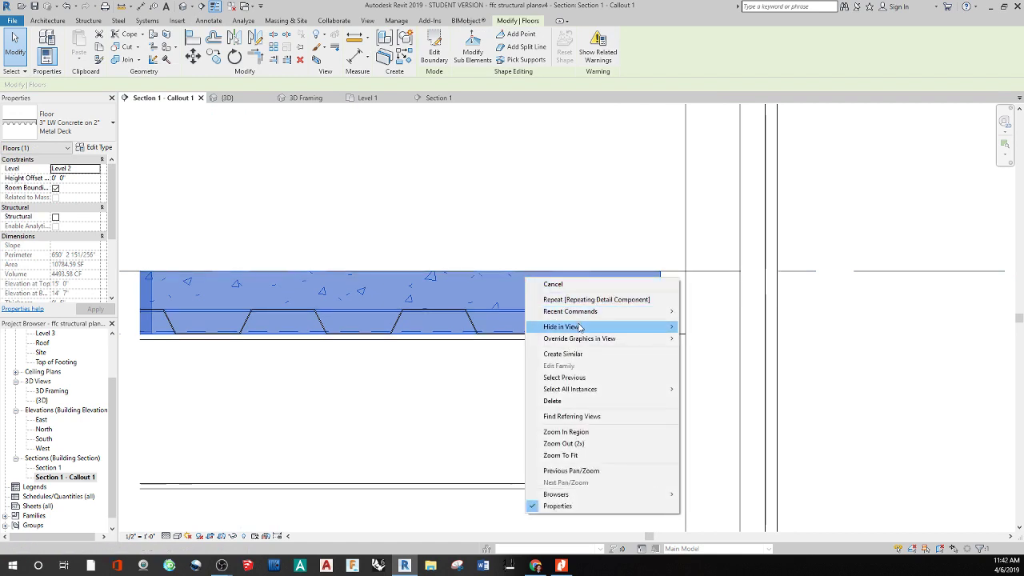
pyautogui.moveTo(656, 326)
pyautogui.click(707, 326)
pyautogui.moveTo(520, 294); pyautogui.dragTo(593, 268, button='middle')
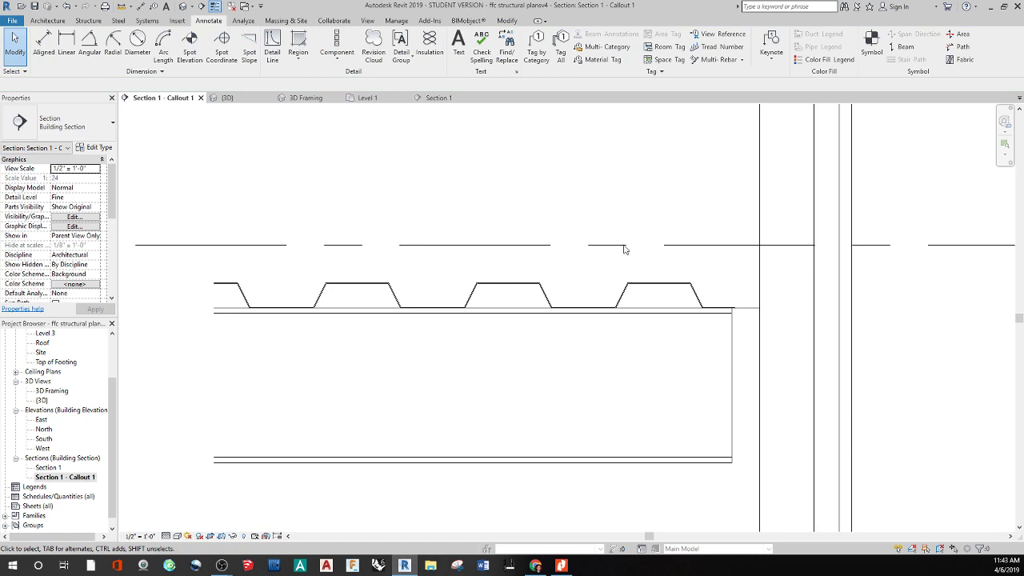
# - Create a rectangular conc filled region over the decking, from its underside up to the Level 2 line and ending at the slab edge
pyautogui.click(299, 46)
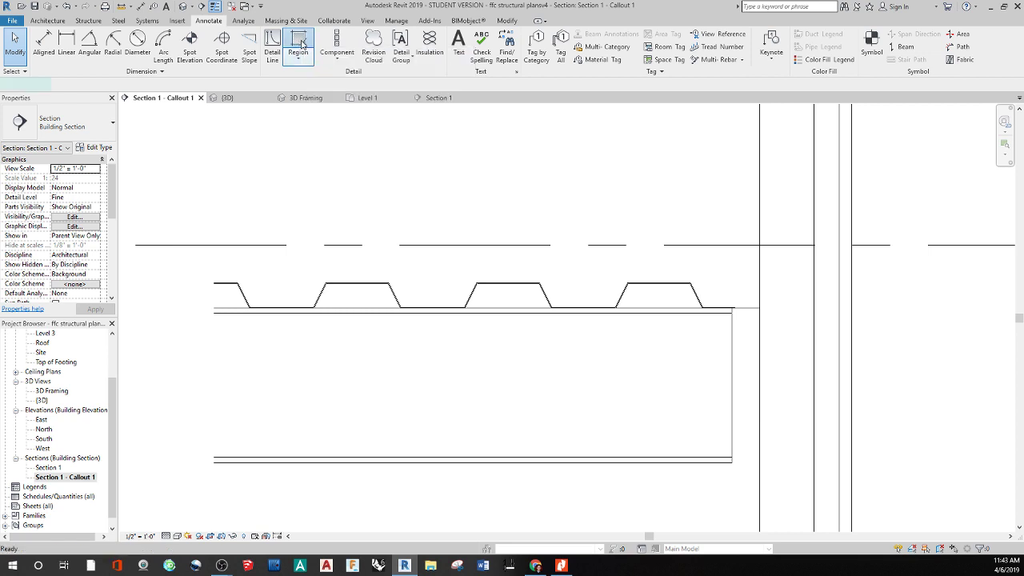
pyautogui.click(256, 307)
pyautogui.click(86, 135)
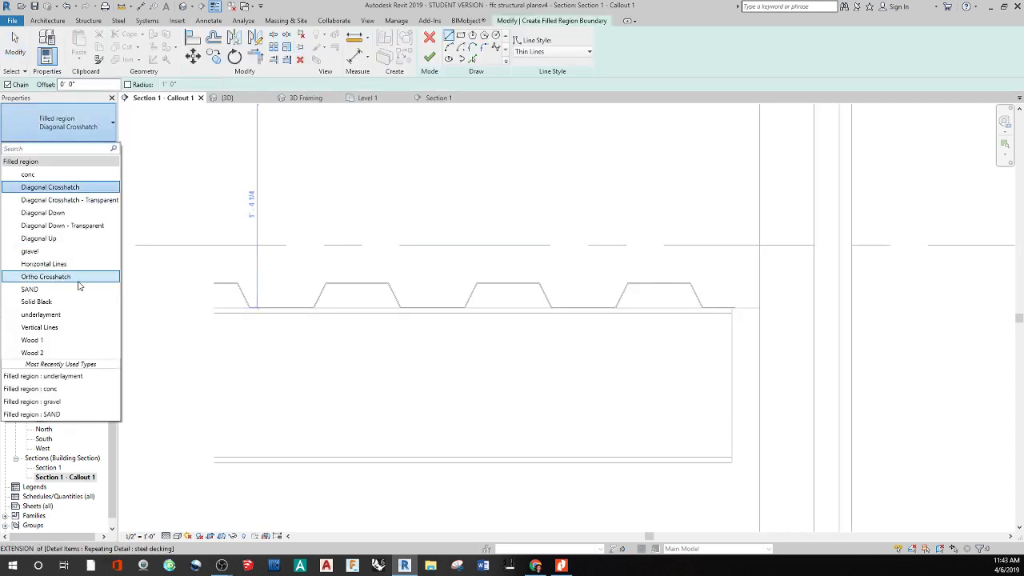
pyautogui.click(67, 186)
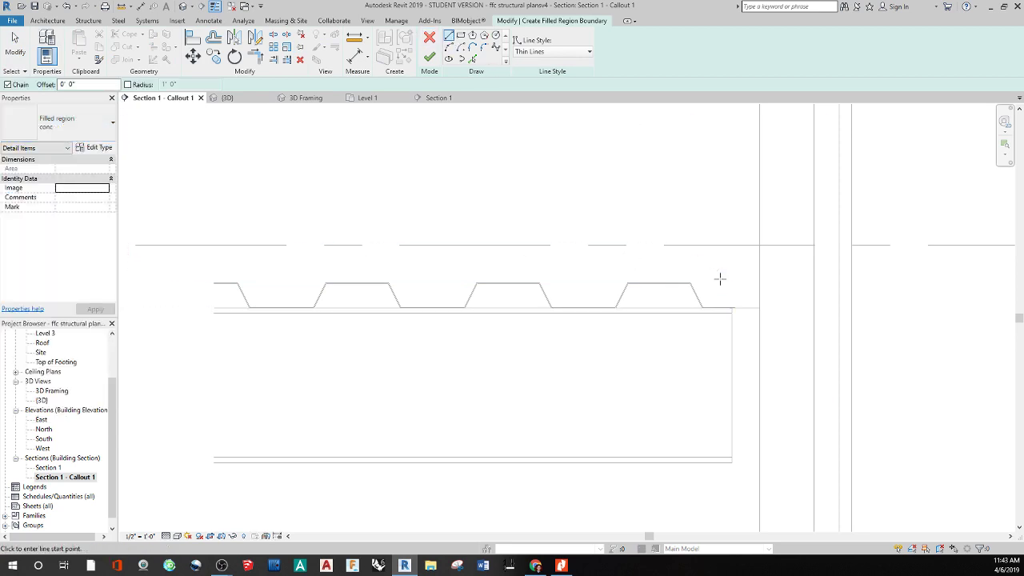
pyautogui.click(729, 307)
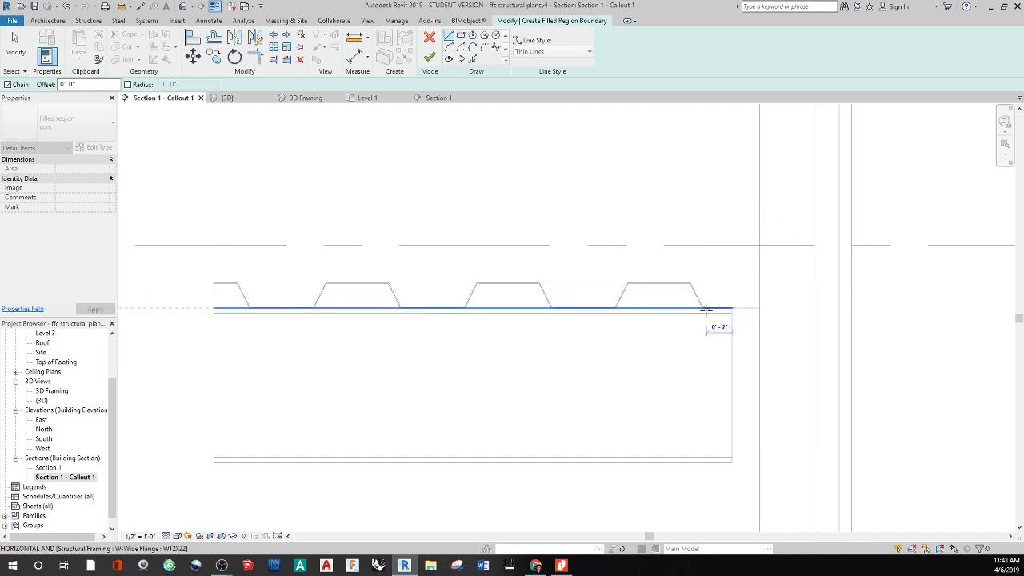
pyautogui.click(195, 307)
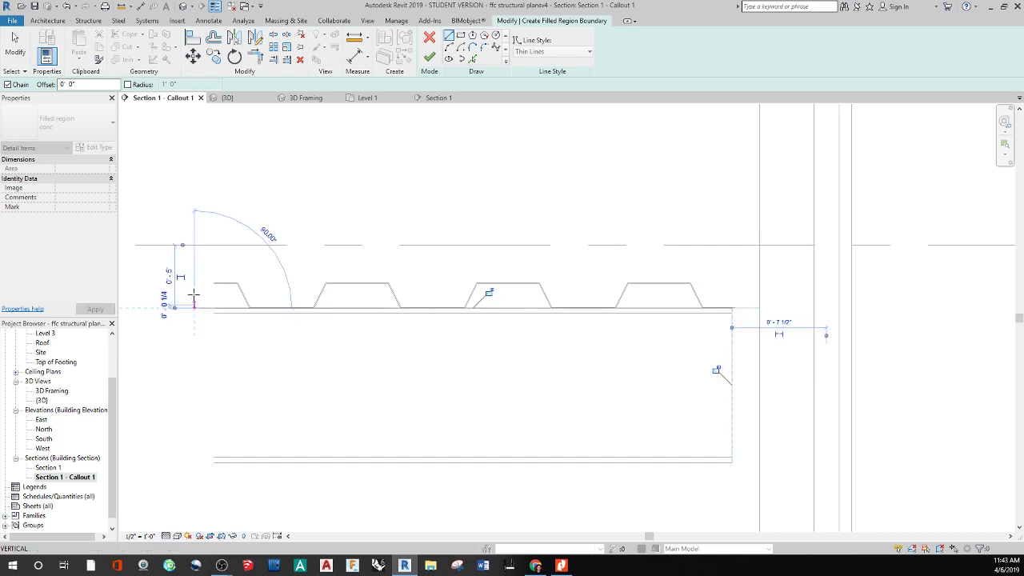
pyautogui.click(193, 244)
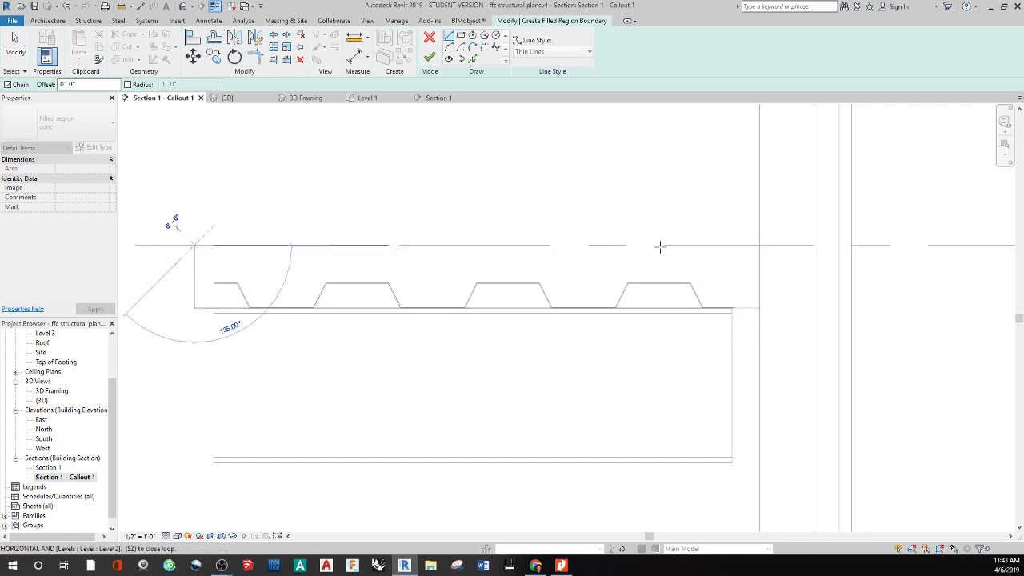
pyautogui.click(732, 245)
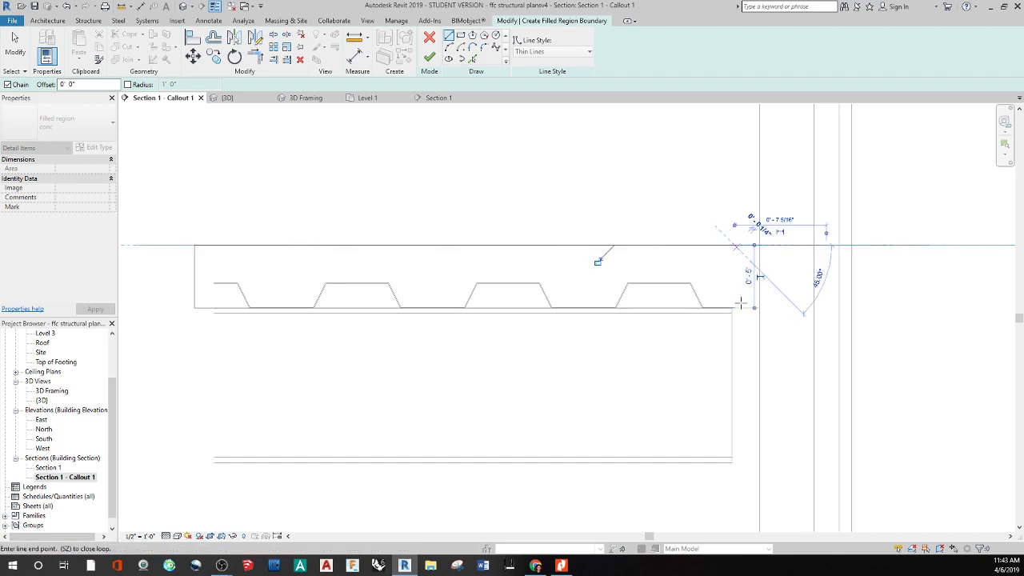
pyautogui.click(734, 307)
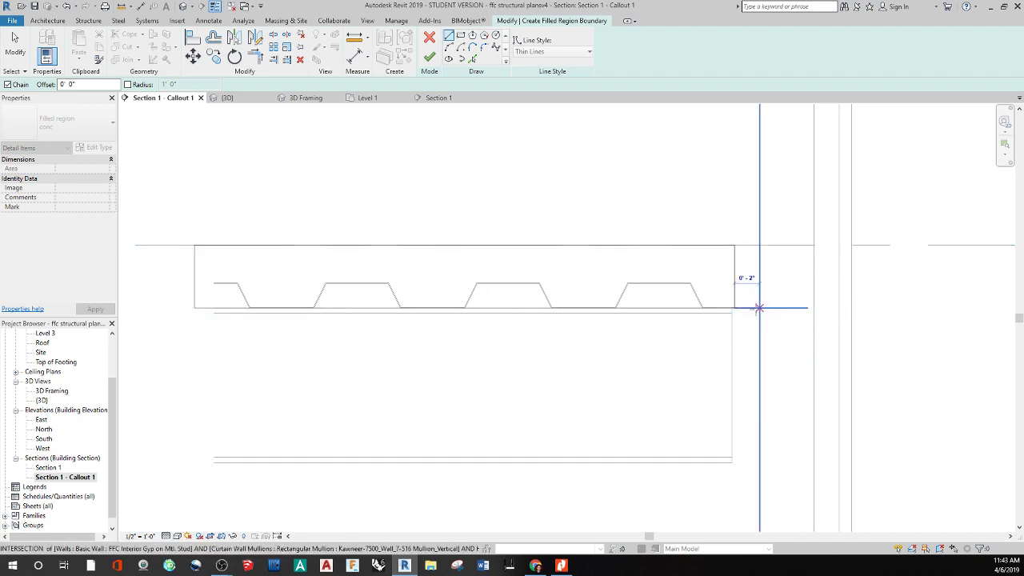
pyautogui.press('Escape')
pyautogui.press('Escape')
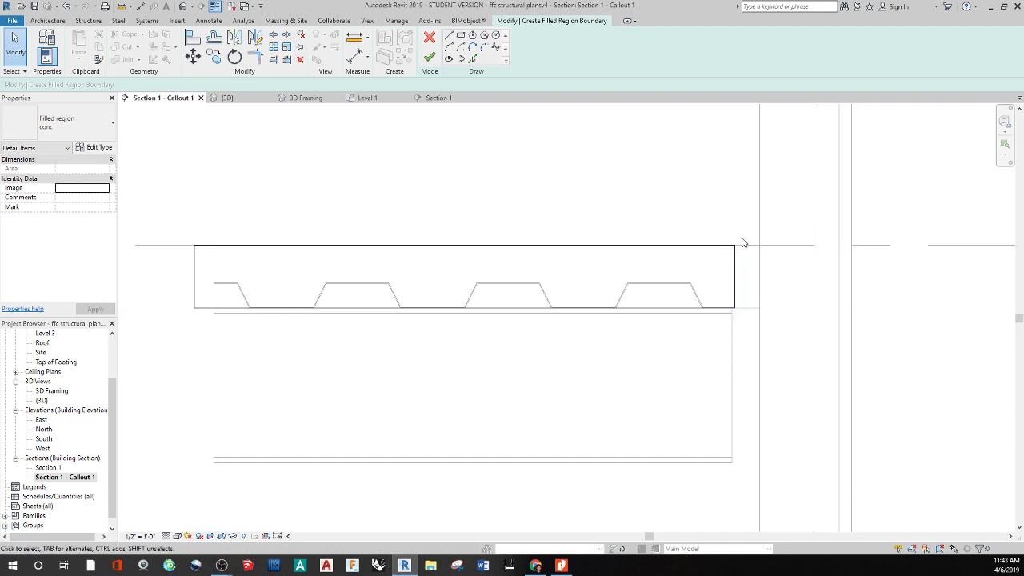
pyautogui.click(429, 58)
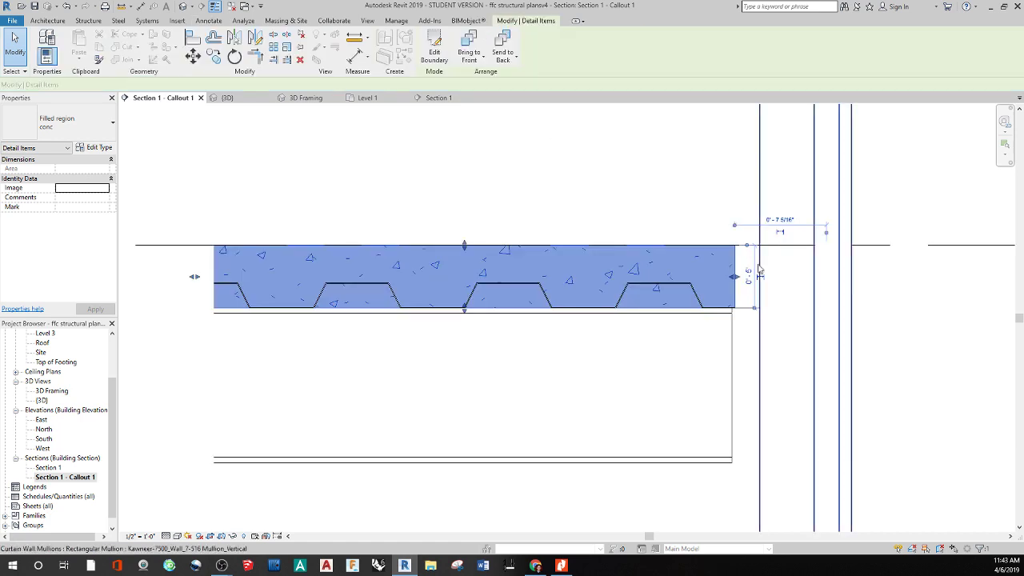
pyautogui.click(669, 212)
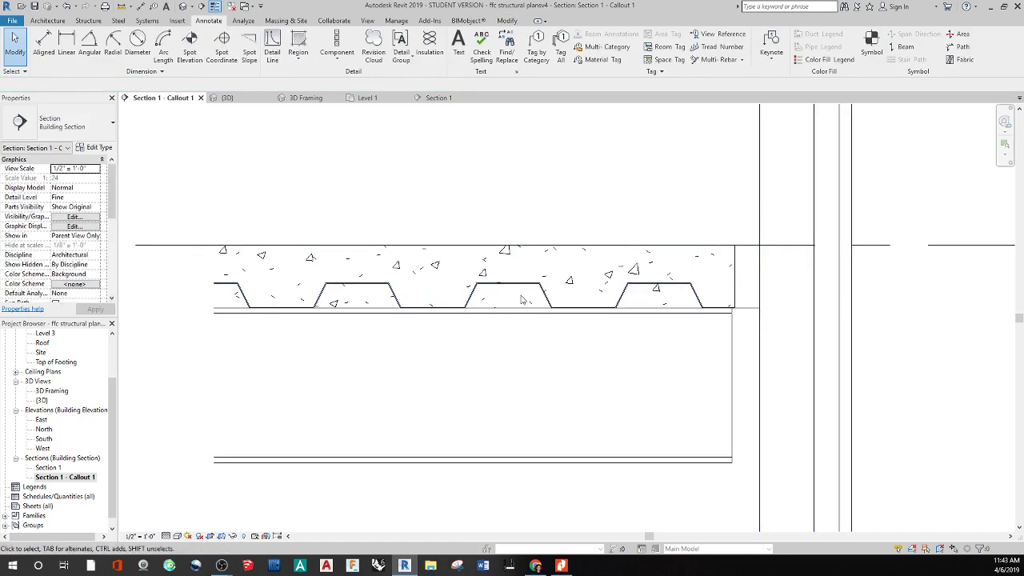
pyautogui.click(731, 308)
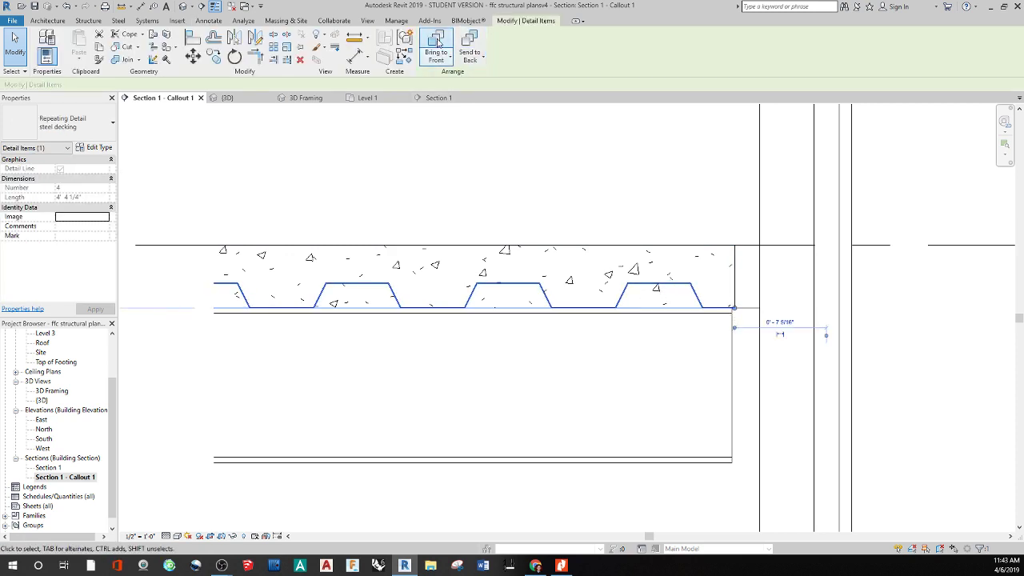
pyautogui.click(681, 193)
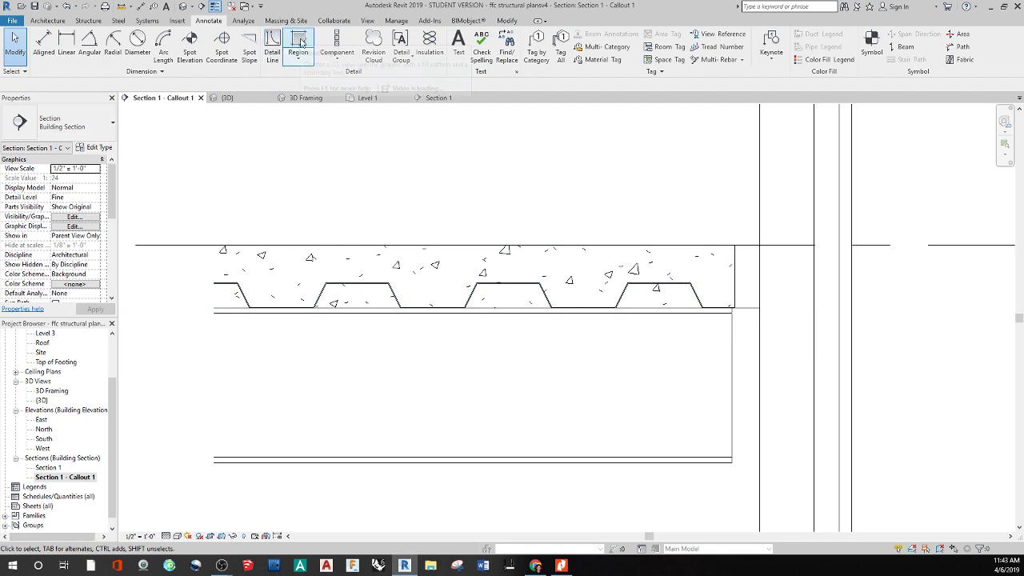
pyautogui.click(298, 46)
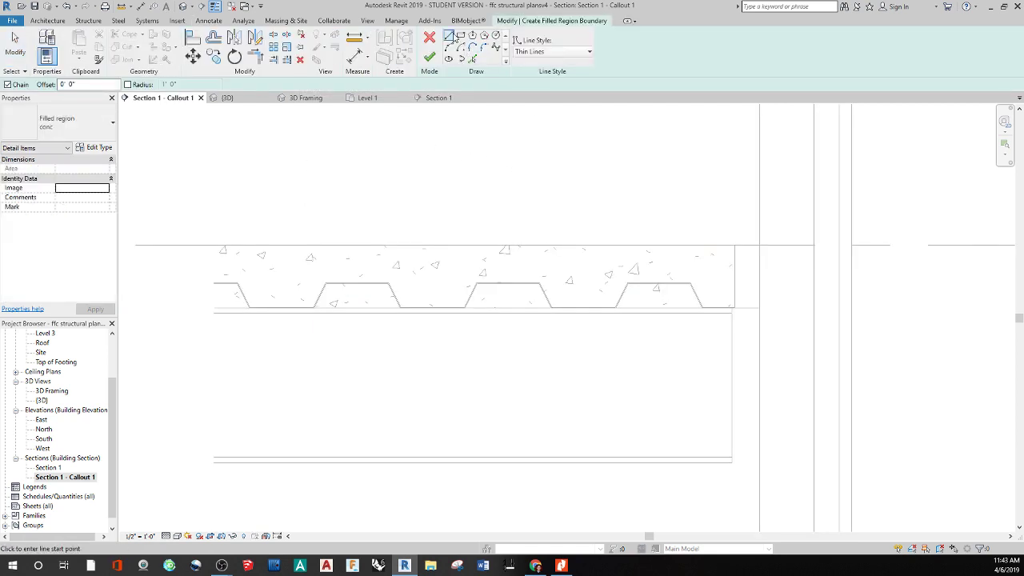
pyautogui.click(430, 37)
# - Create a masking region tracing the inside of the deck rib nearest the slab edge, closed along the top of the beam
pyautogui.click(300, 59)
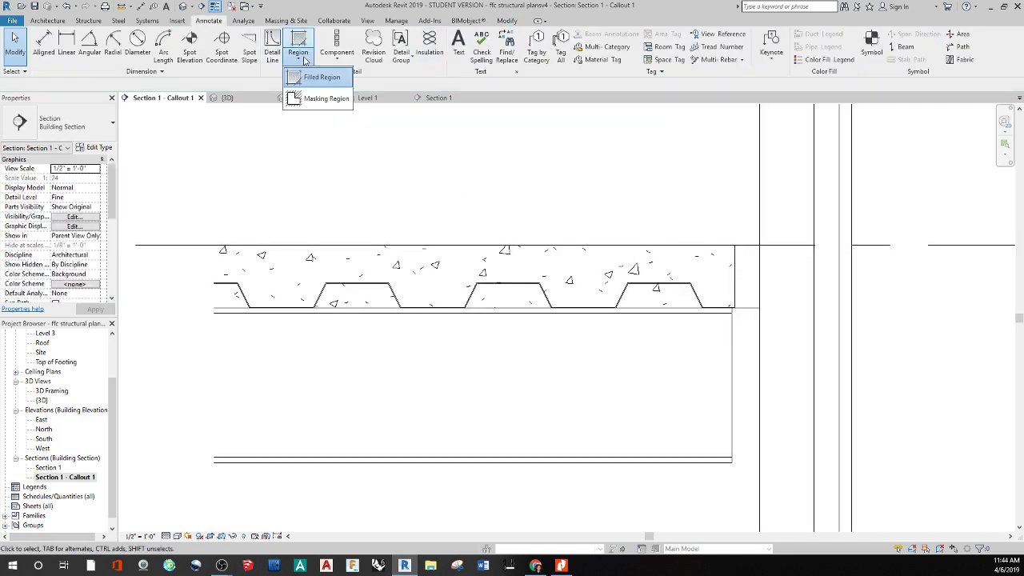
pyautogui.click(326, 101)
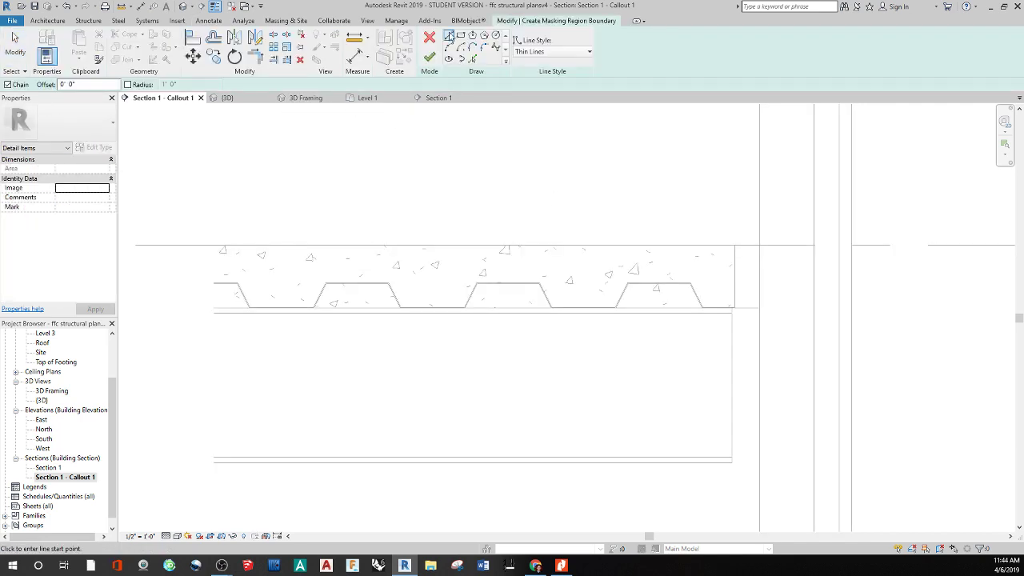
pyautogui.click(450, 37)
pyautogui.scroll(6, 696, 304)
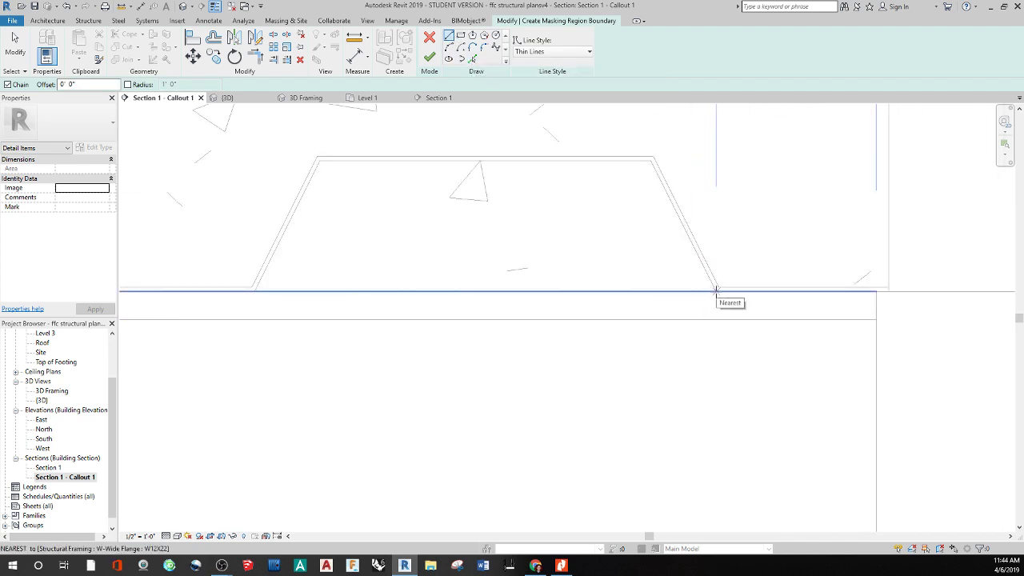
pyautogui.click(716, 289)
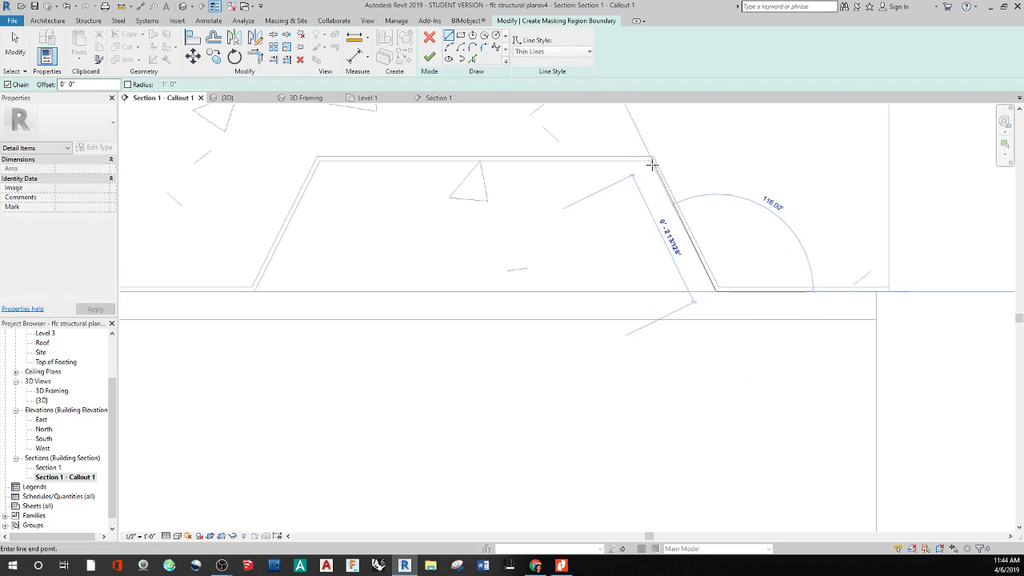
pyautogui.click(651, 161)
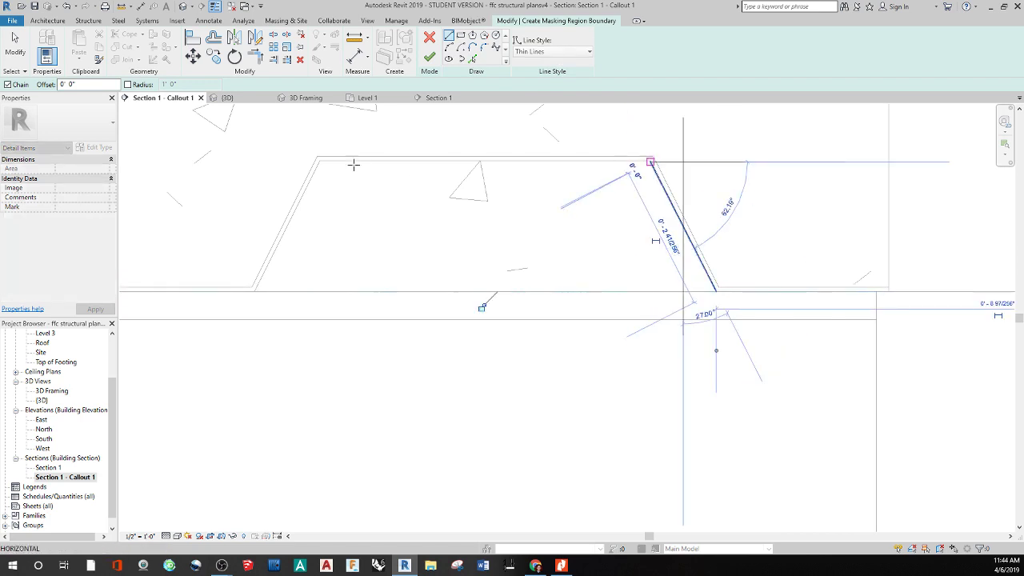
pyautogui.click(320, 161)
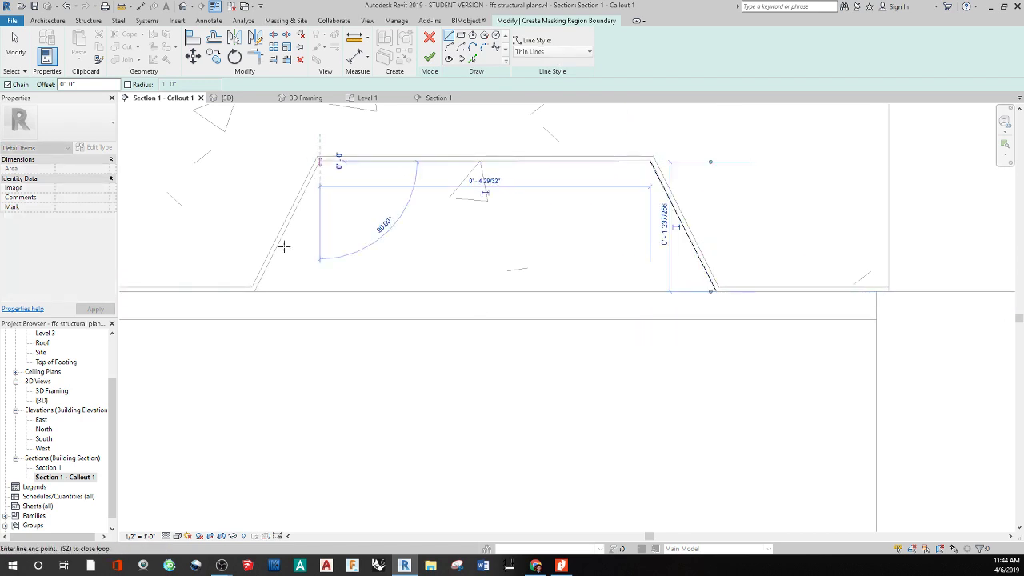
pyautogui.click(254, 289)
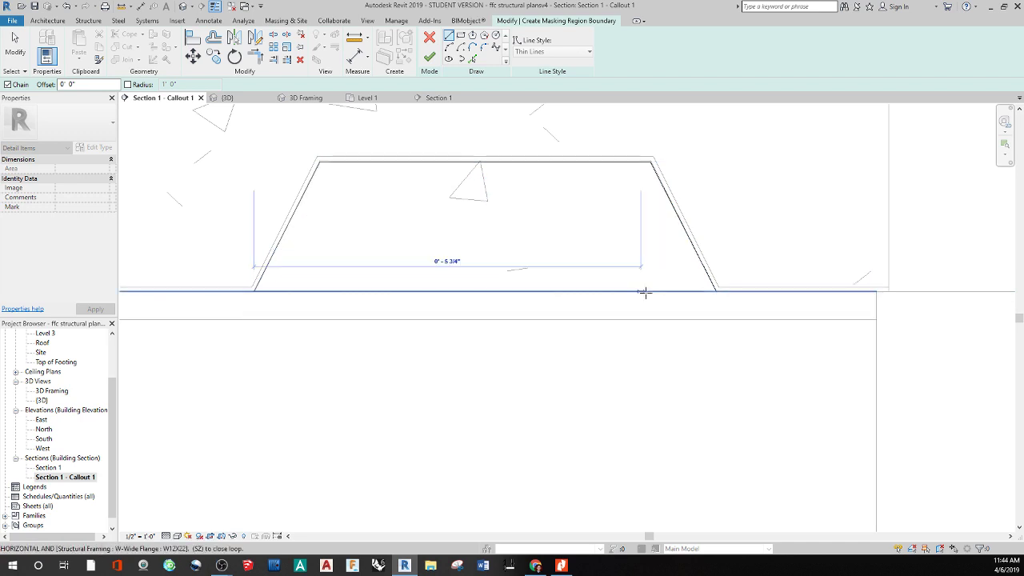
pyautogui.click(716, 290)
pyautogui.scroll(-3, 540, 308)
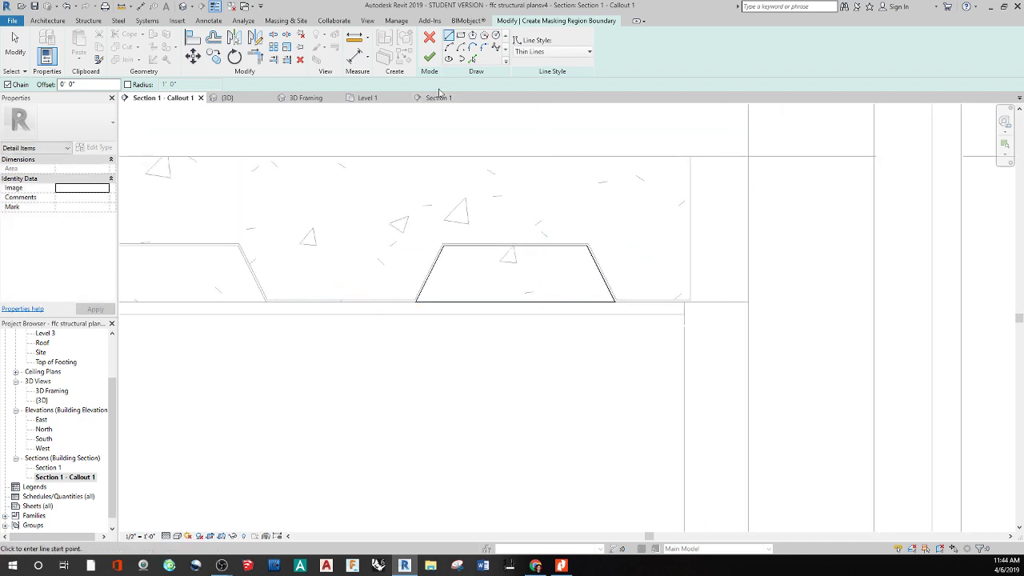
pyautogui.click(430, 57)
pyautogui.scroll(-2, 503, 372)
pyautogui.click(503, 190)
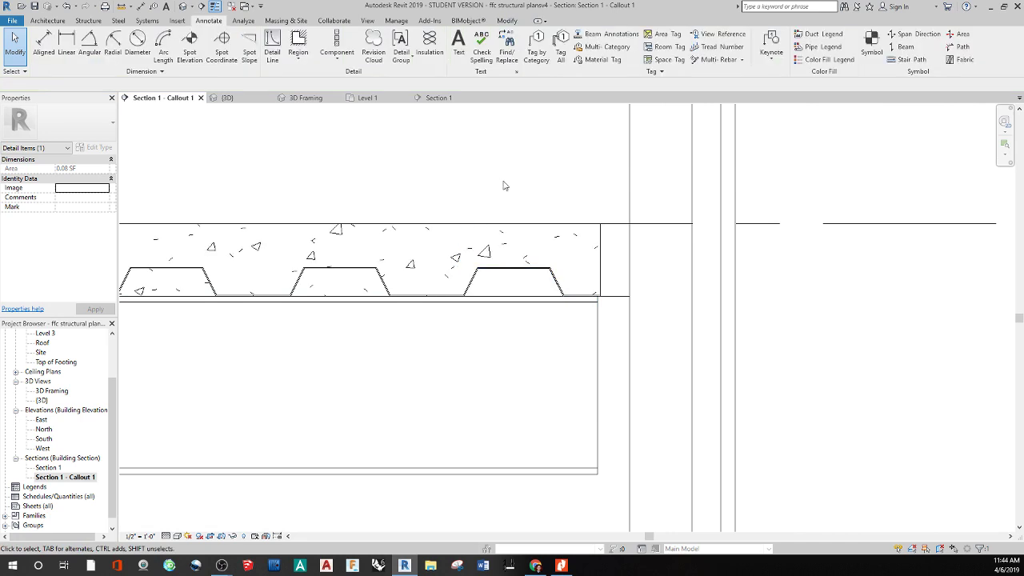
# - Copy the masking region 1' 0" horizontally onto the next deck rib, away from the slab edge
pyautogui.scroll(-3, 552, 384)
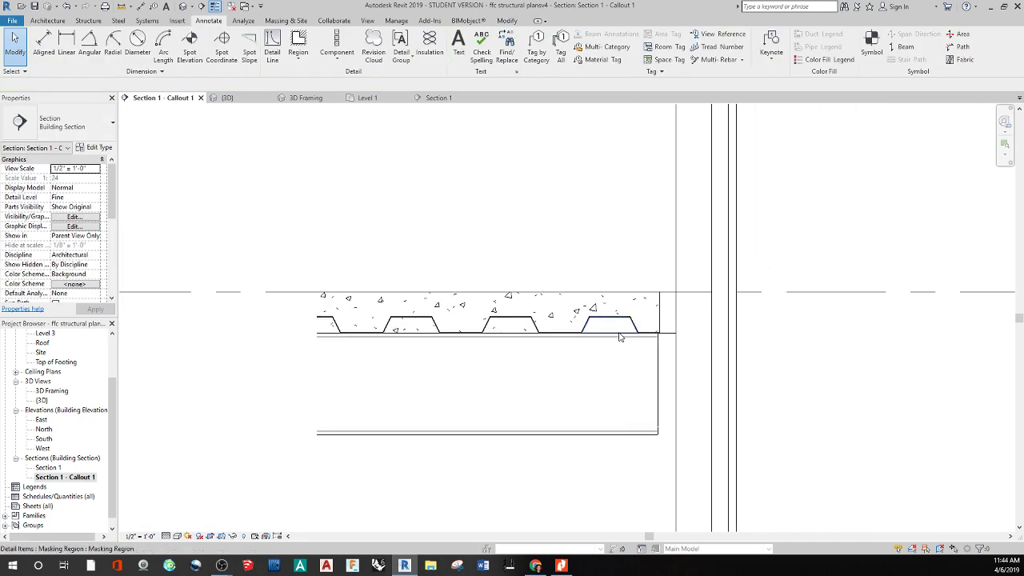
pyautogui.click(620, 334)
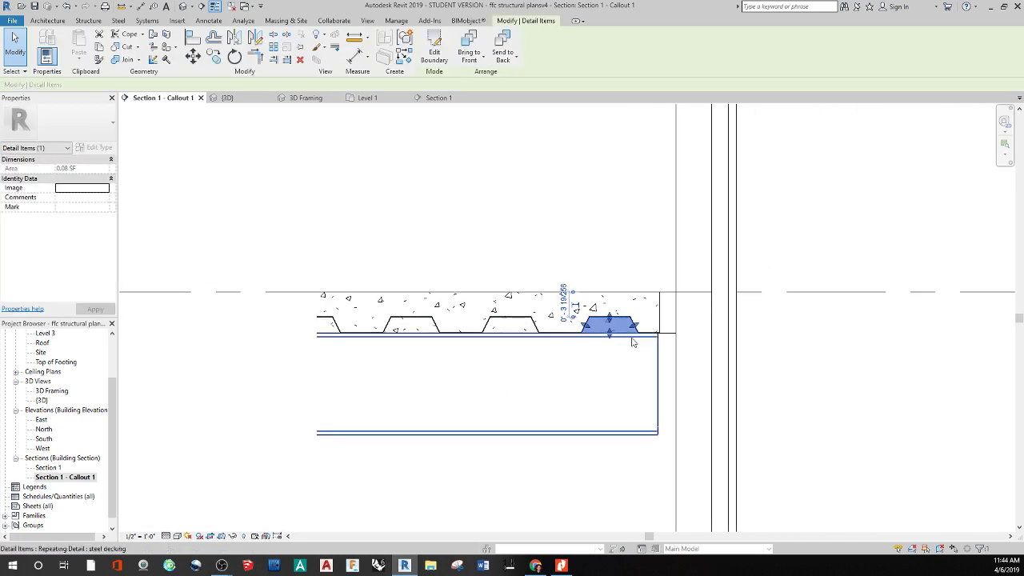
pyautogui.click(213, 56)
pyautogui.scroll(4, 627, 335)
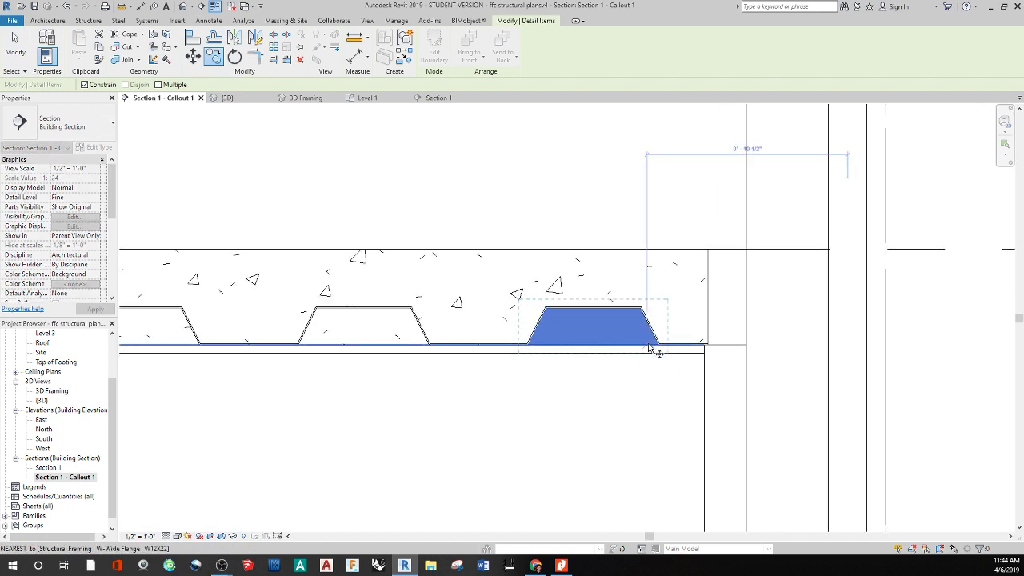
pyautogui.click(659, 346)
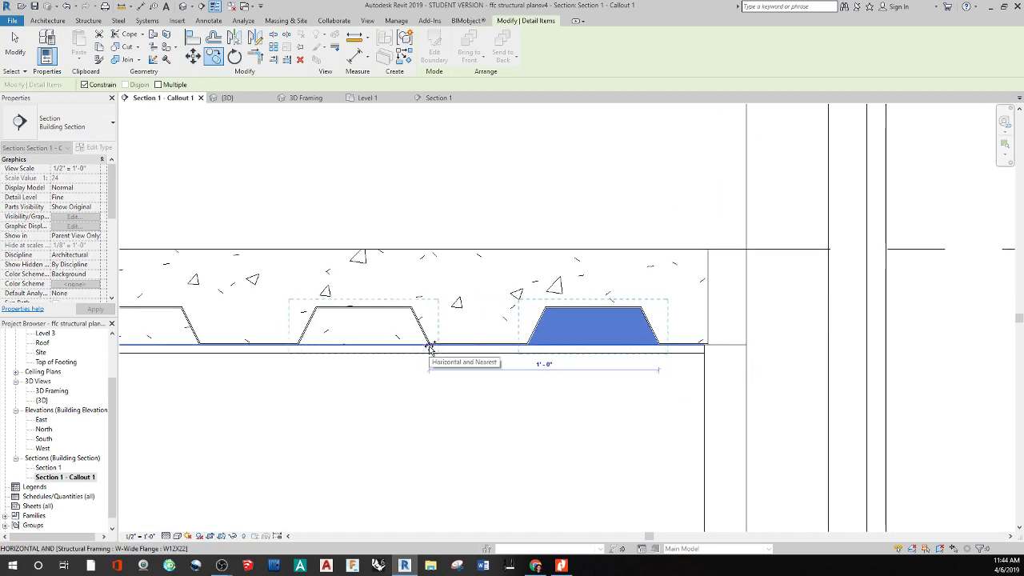
pyautogui.click(430, 347)
pyautogui.scroll(-3, 316, 300)
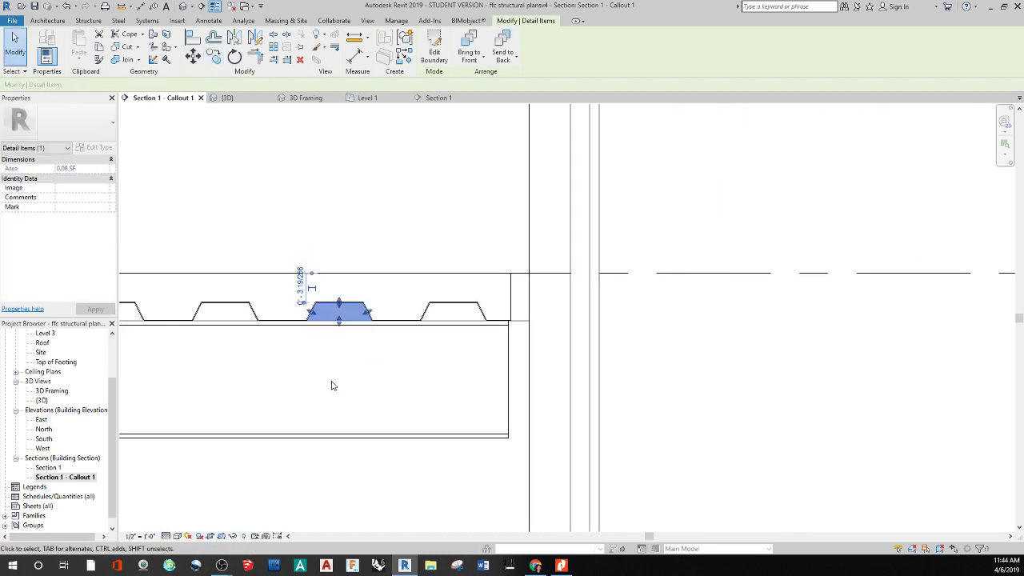
pyautogui.press('Escape')
# - Create a grouped linear array of 3 from the copied masking region, moving to 2nd, spaced 1' 0" away from the slab edge
pyautogui.moveTo(280, 366); pyautogui.dragTo(451, 377, button='middle')
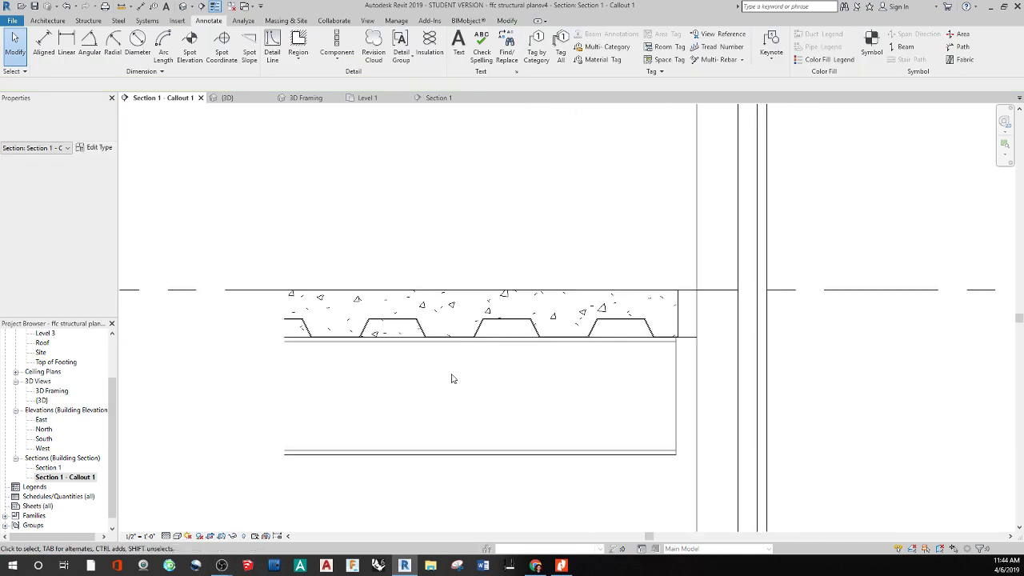
pyautogui.click(513, 341)
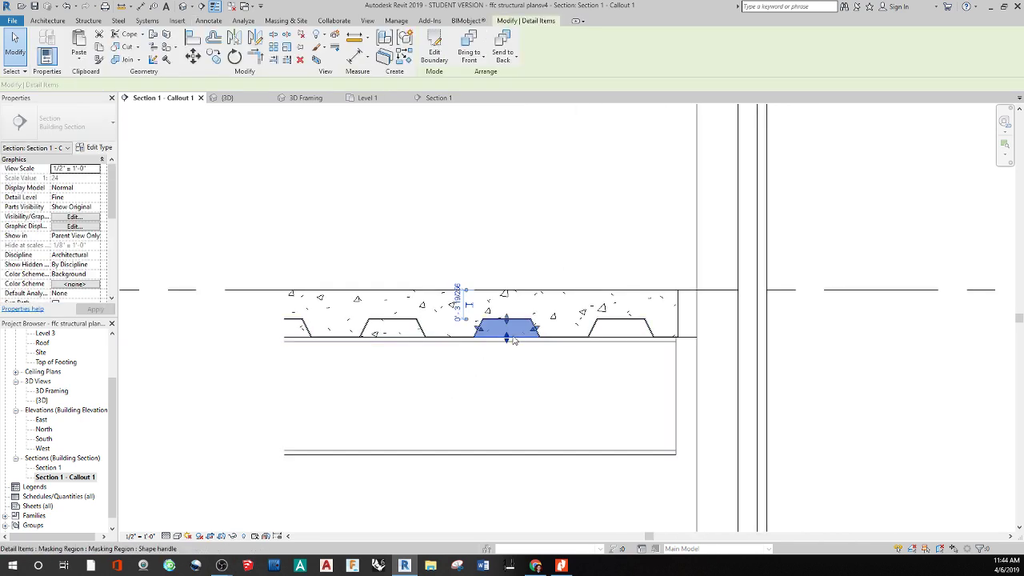
pyautogui.click(287, 59)
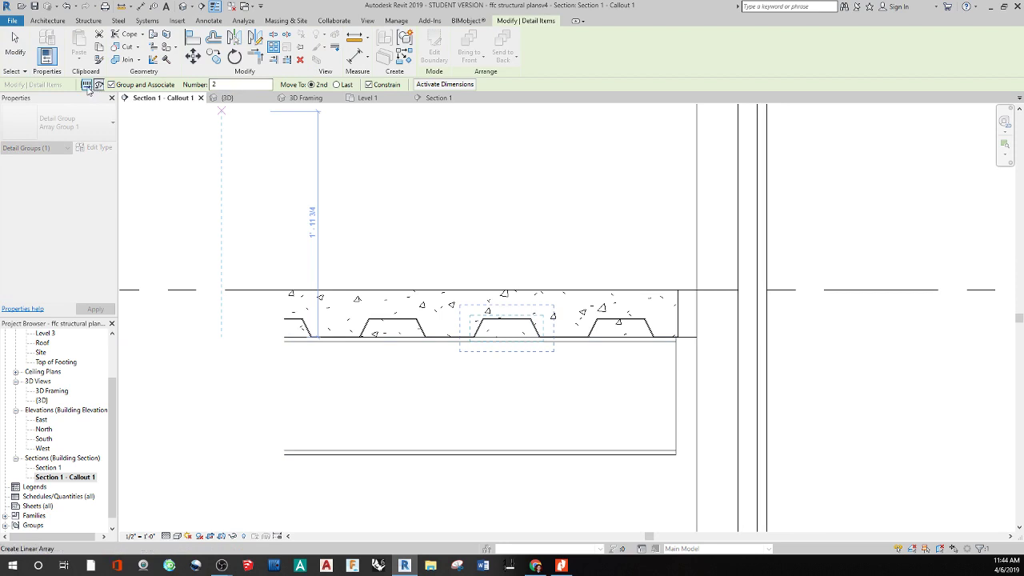
pyautogui.press('Return')
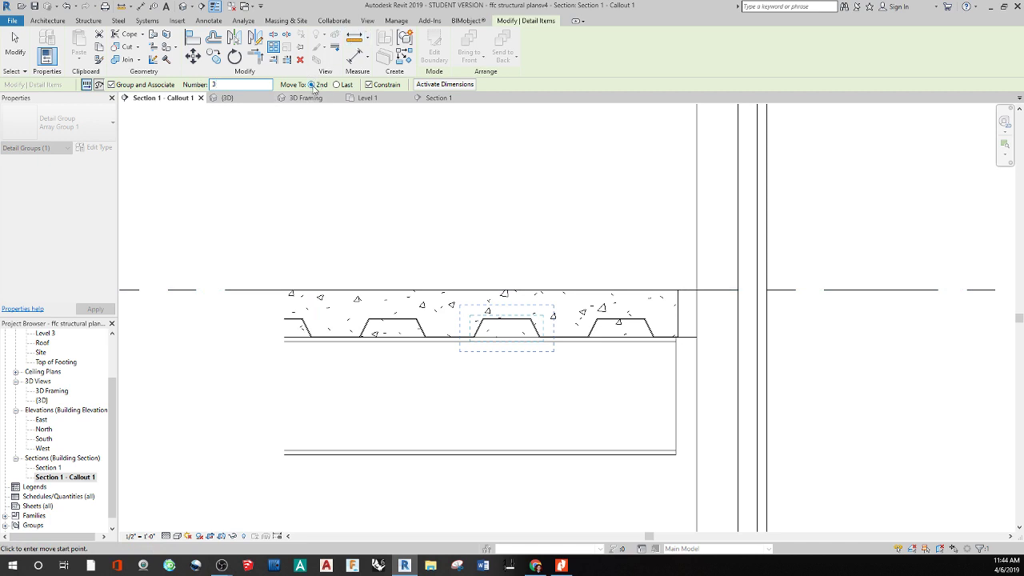
pyautogui.scroll(6, 552, 348)
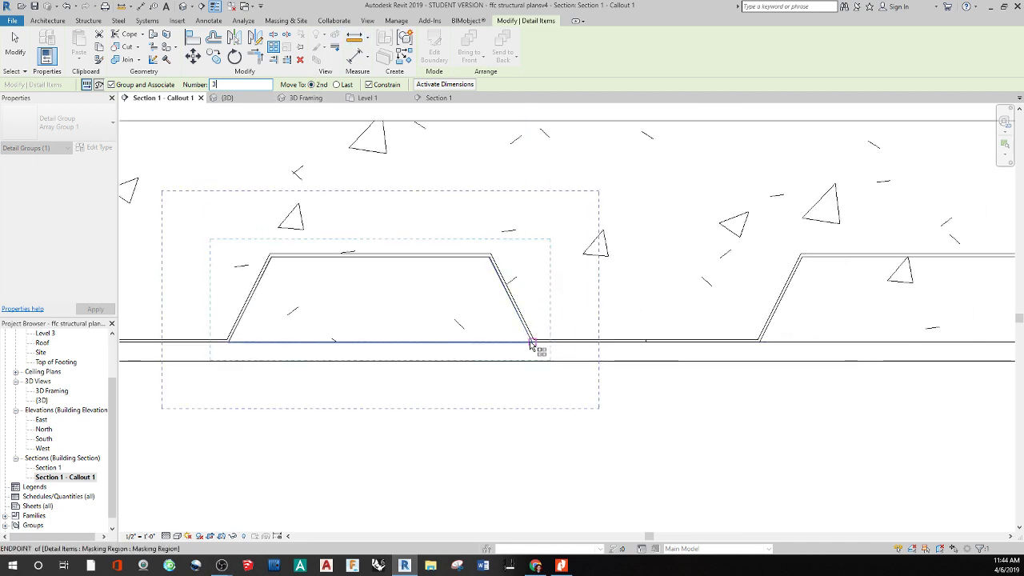
pyautogui.scroll(-3, 532, 344)
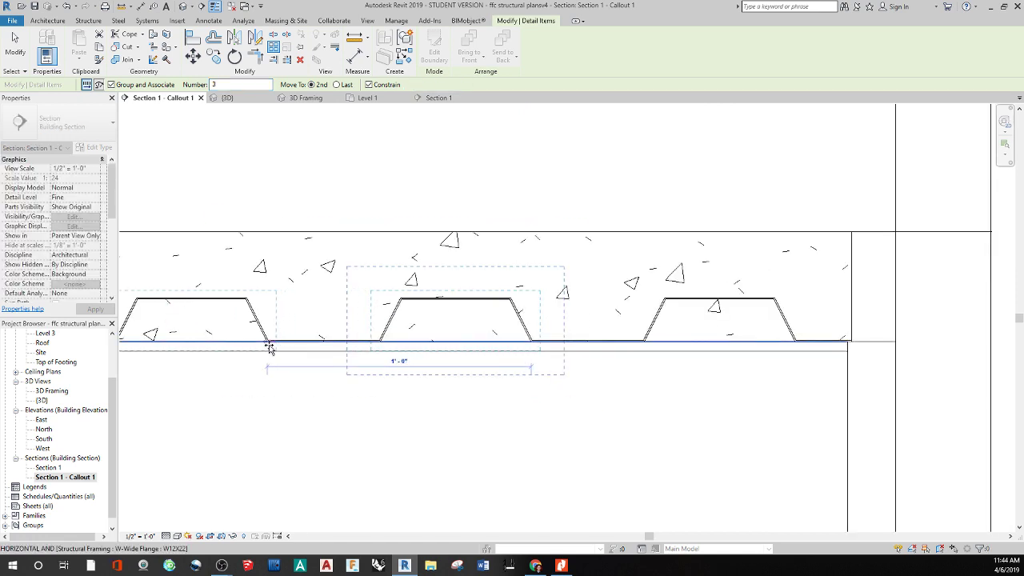
pyautogui.scroll(5, 264, 342)
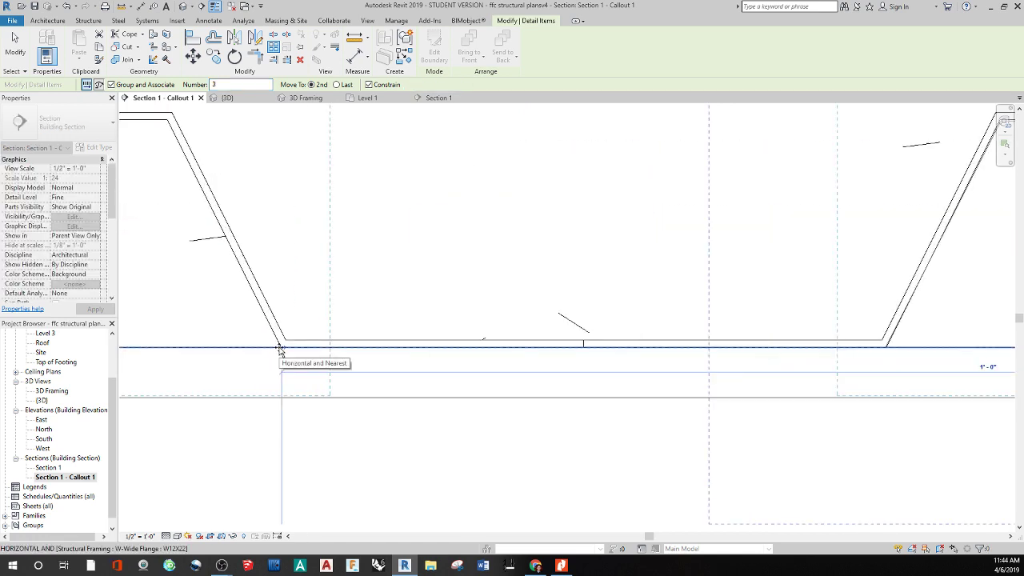
pyautogui.click(279, 352)
pyautogui.scroll(-3, 280, 352)
pyautogui.scroll(-3, 281, 348)
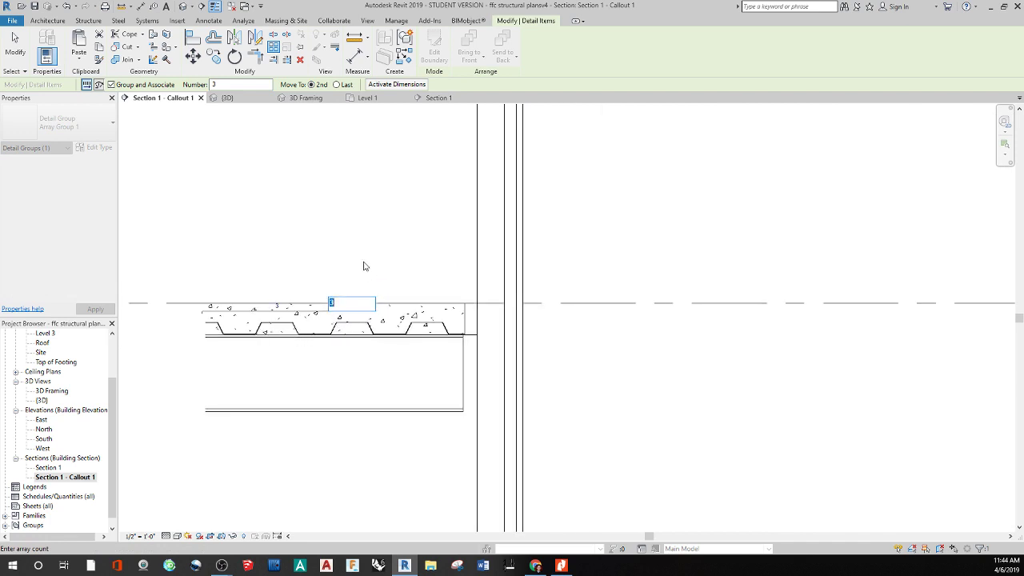
pyautogui.press('Return')
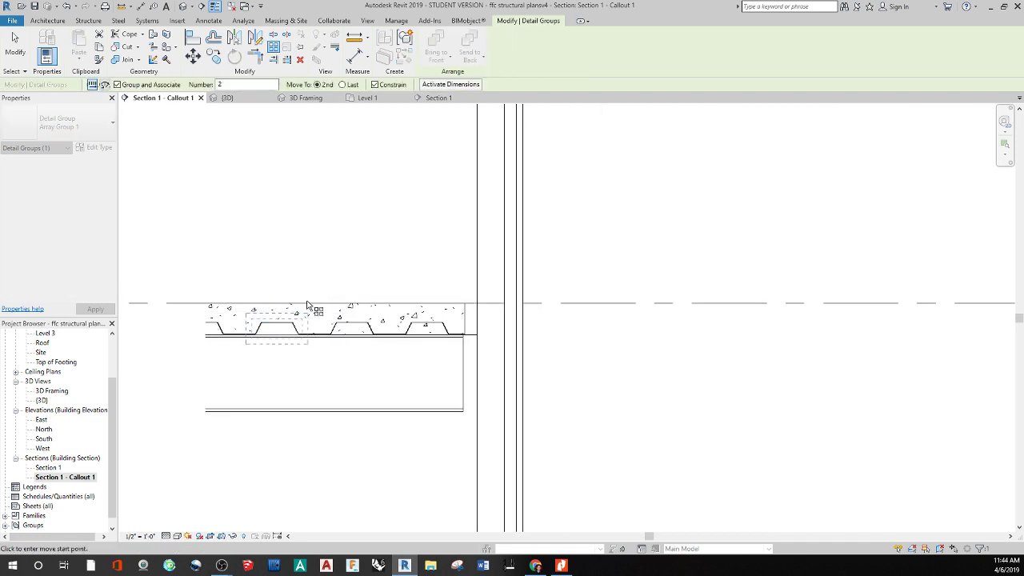
pyautogui.press('Escape')
pyautogui.scroll(5, 308, 314)
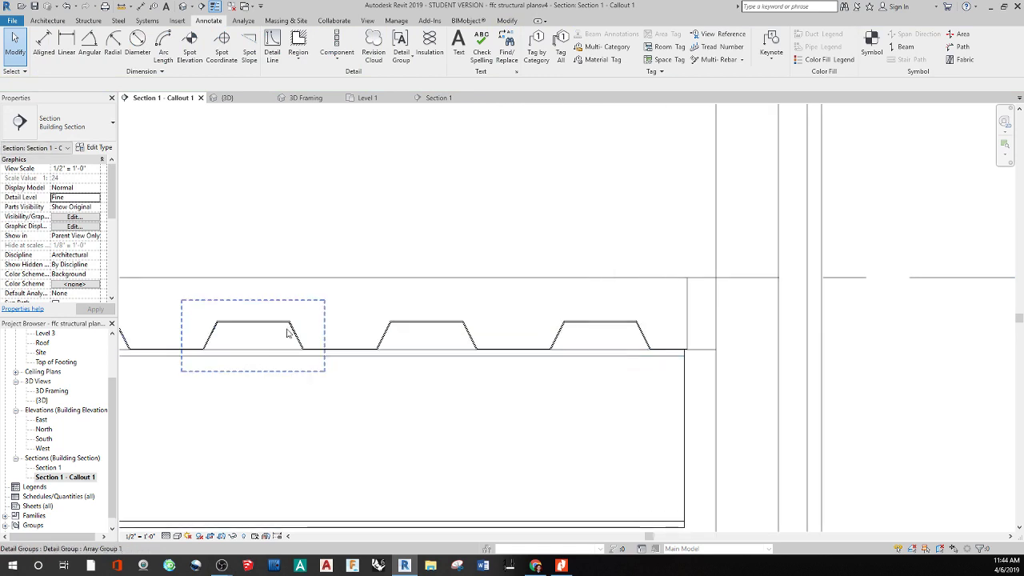
pyautogui.scroll(-4, 312, 308)
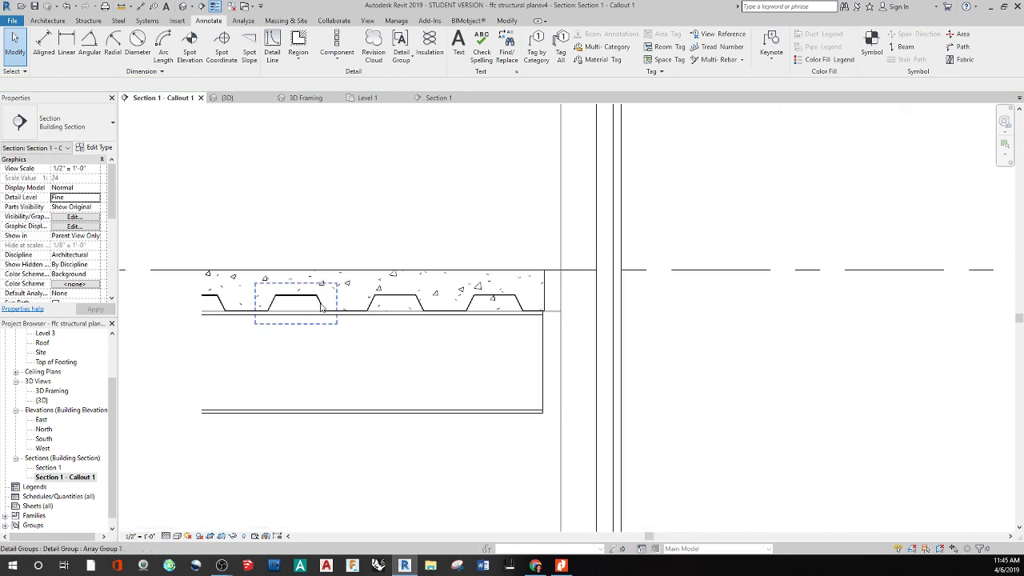
pyautogui.click(541, 309)
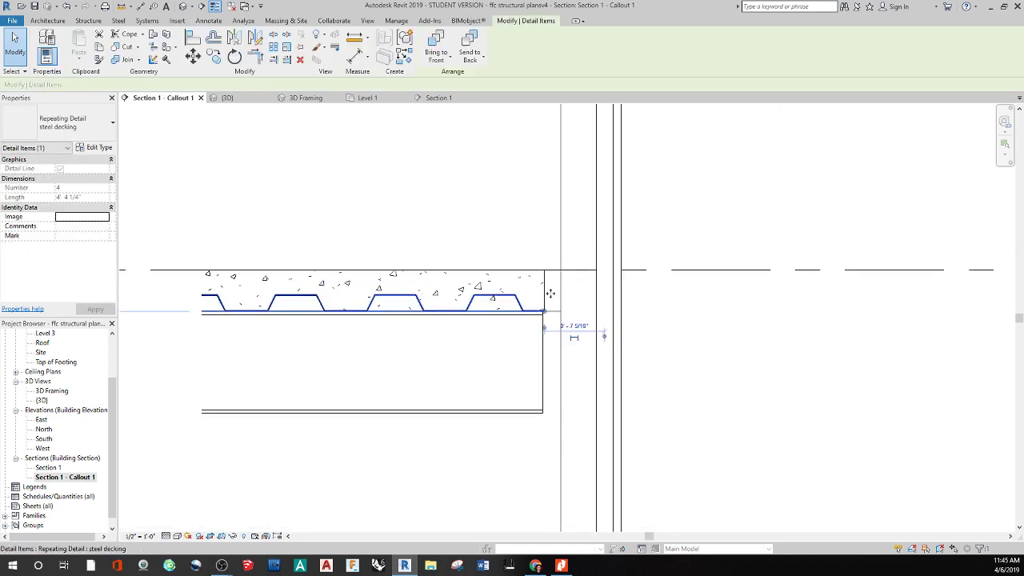
pyautogui.click(467, 211)
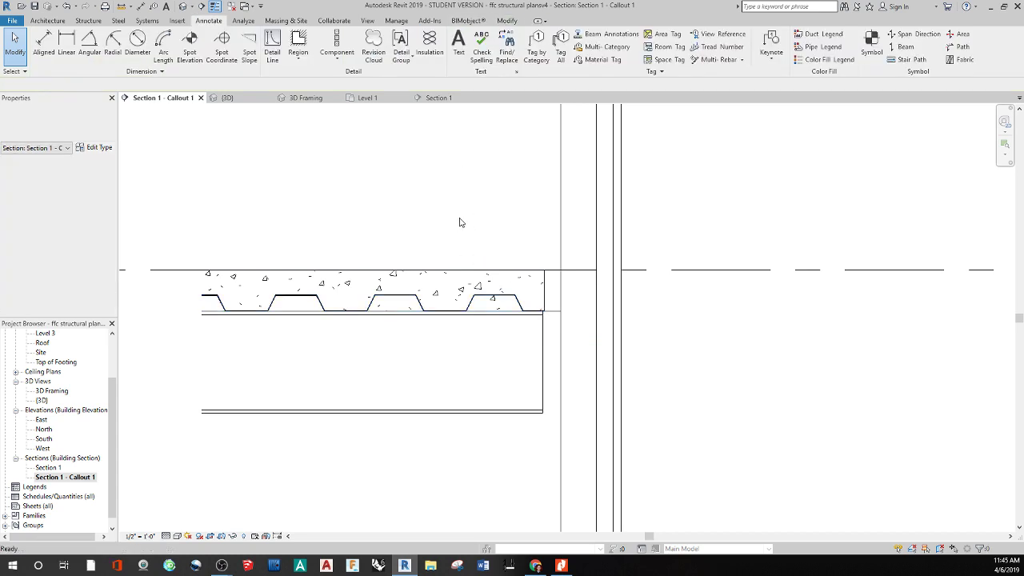
pyautogui.scroll(-3, 459, 216)
# - Send the conc filled region to the back, behind the masking regions in the deck ribs
pyautogui.scroll(5, 407, 315)
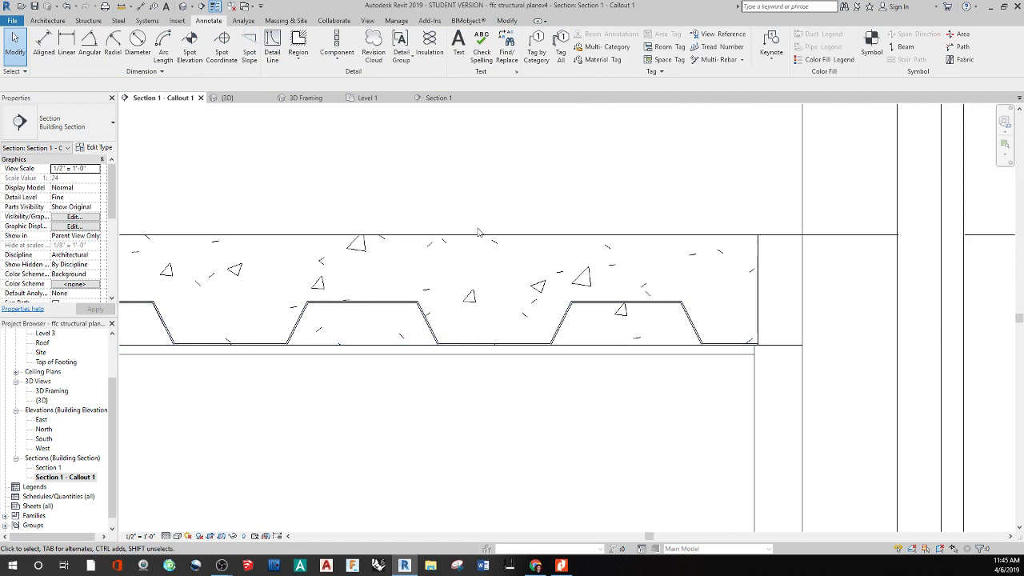
pyautogui.click(515, 244)
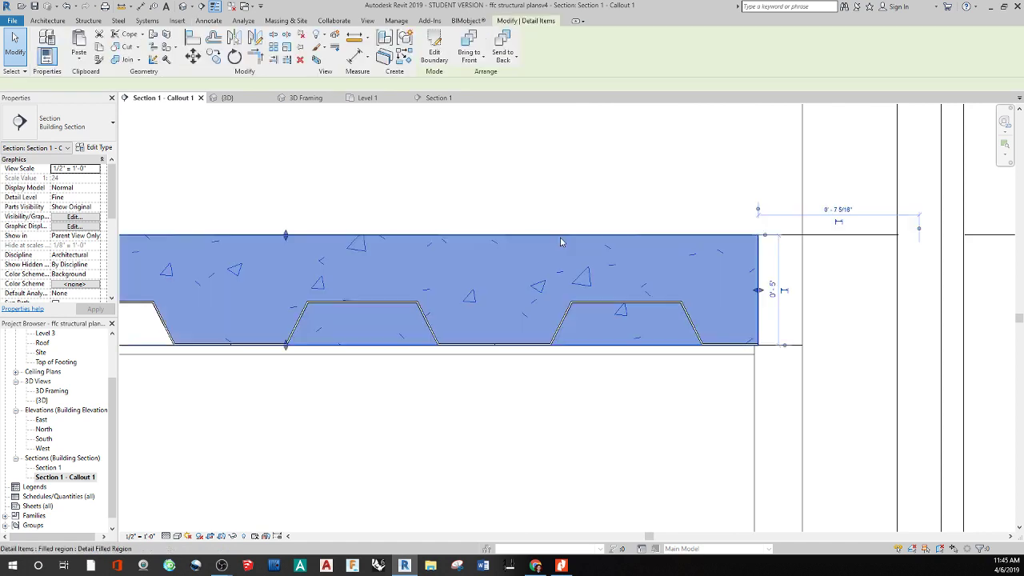
pyautogui.click(503, 53)
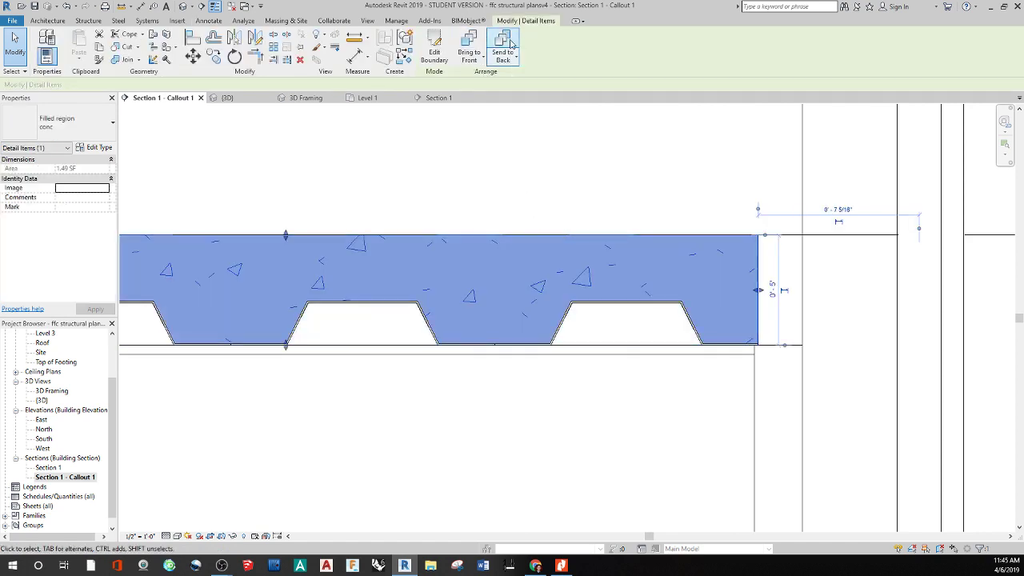
pyautogui.press('Escape')
pyautogui.scroll(-4, 479, 194)
# - Start placing a detail component and open the 051200-Structural Steel Framing folder in Div 05-Metals for loading a family
pyautogui.moveTo(477, 191)
pyautogui.mouseDown(button='middle')
pyautogui.moveTo(503, 176)
pyautogui.moveTo(477, 201)
pyautogui.moveTo(487, 205)
pyautogui.moveTo(569, 171)
pyautogui.mouseUp(button='middle')
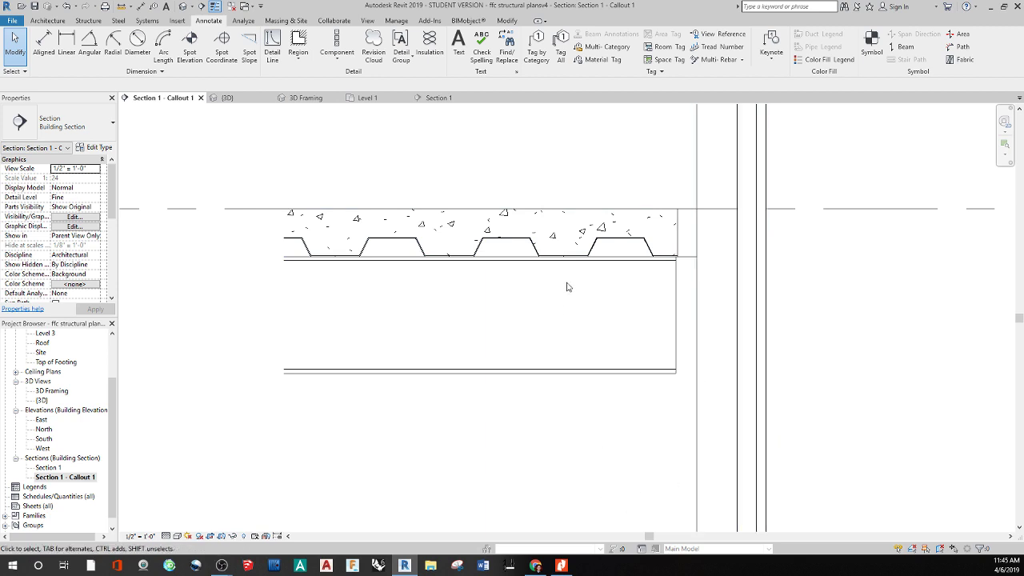
pyautogui.moveTo(531, 144); pyautogui.dragTo(491, 162, button='middle')
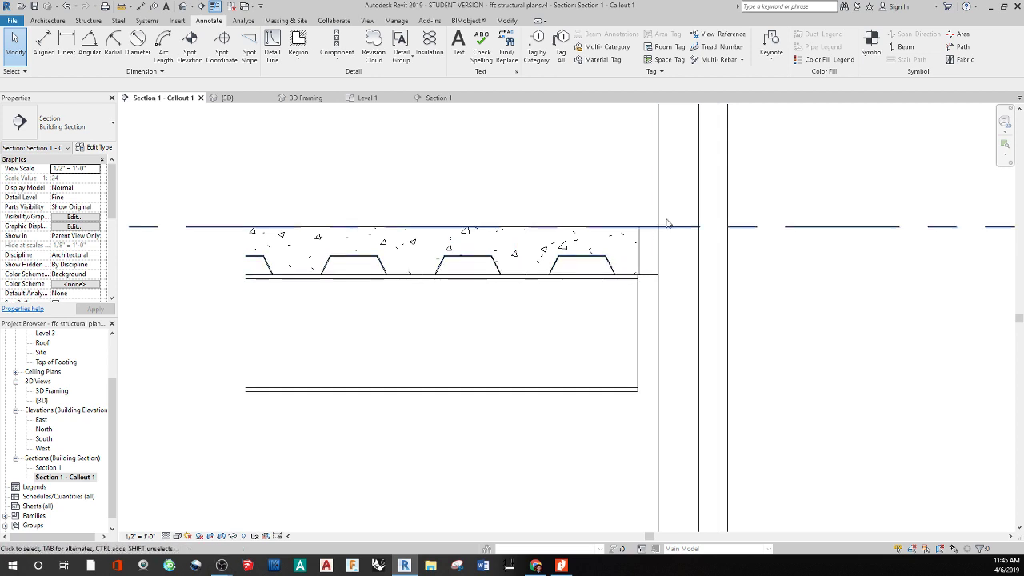
pyautogui.moveTo(645, 292); pyautogui.dragTo(491, 309, button='middle')
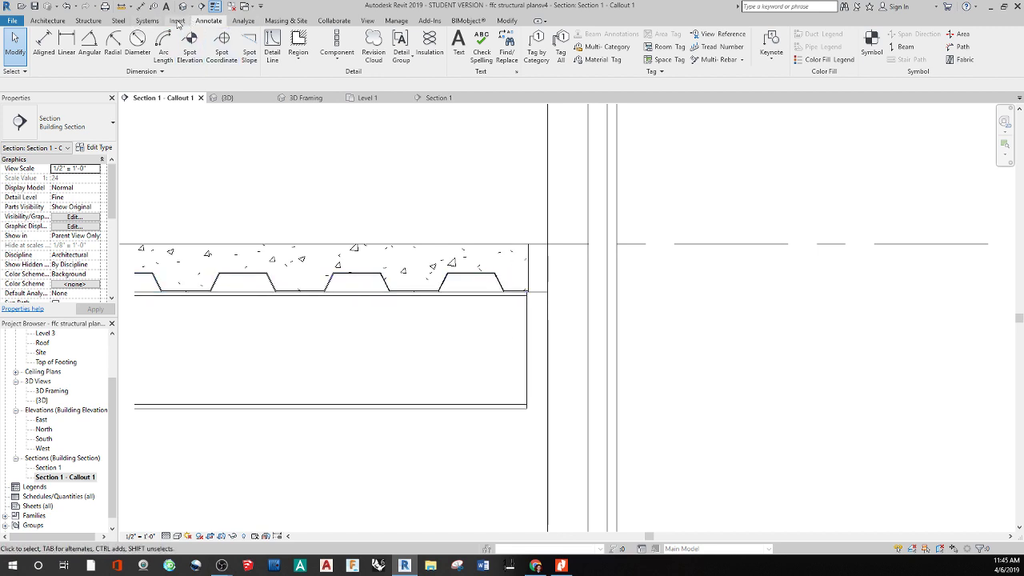
pyautogui.click(337, 56)
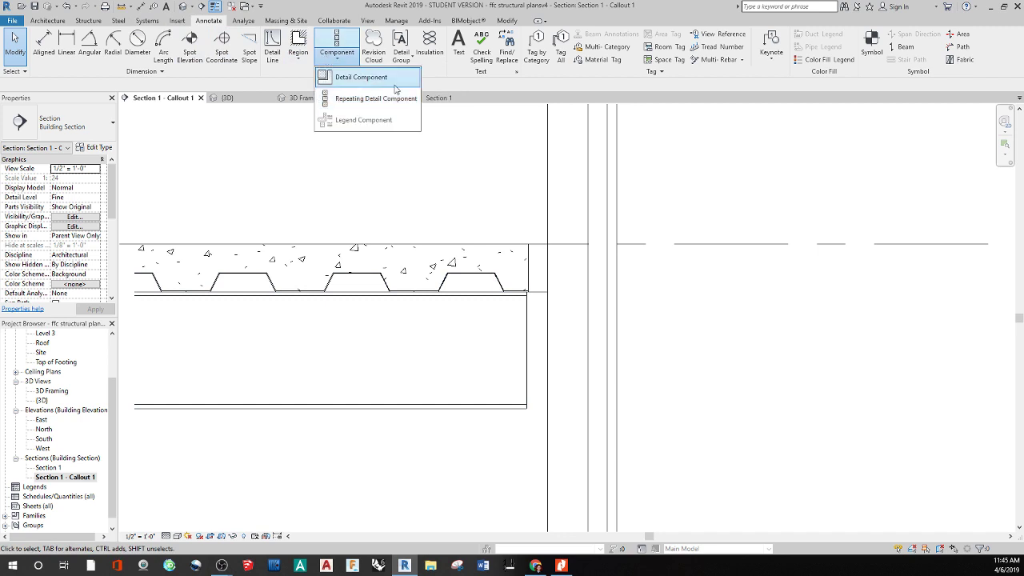
pyautogui.click(360, 76)
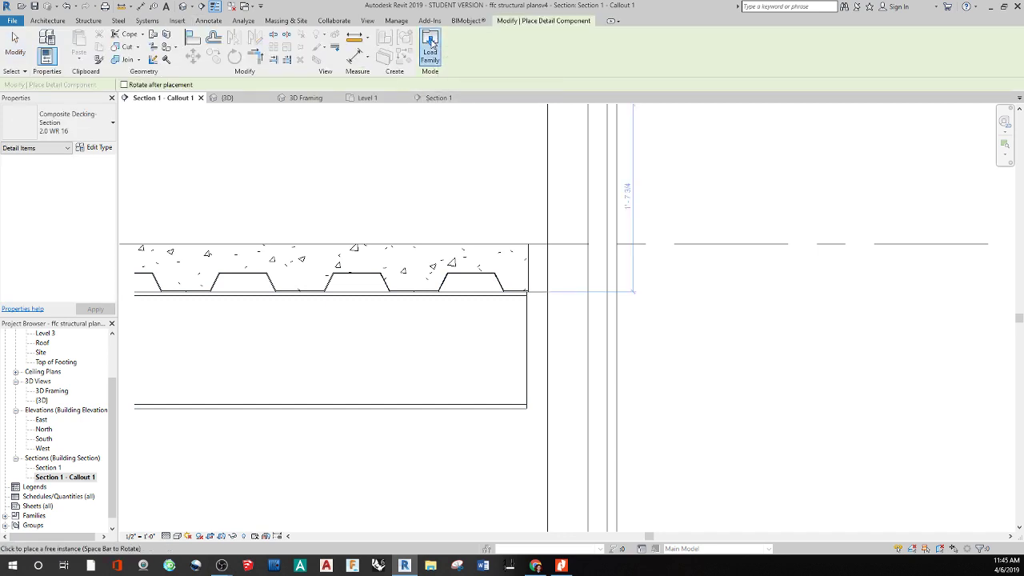
pyautogui.click(430, 47)
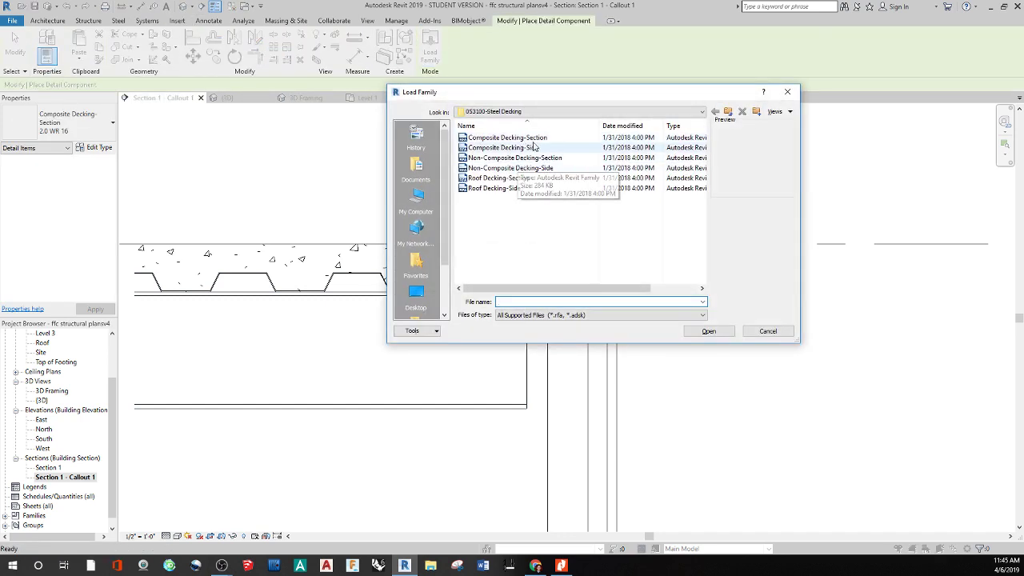
pyautogui.click(727, 111)
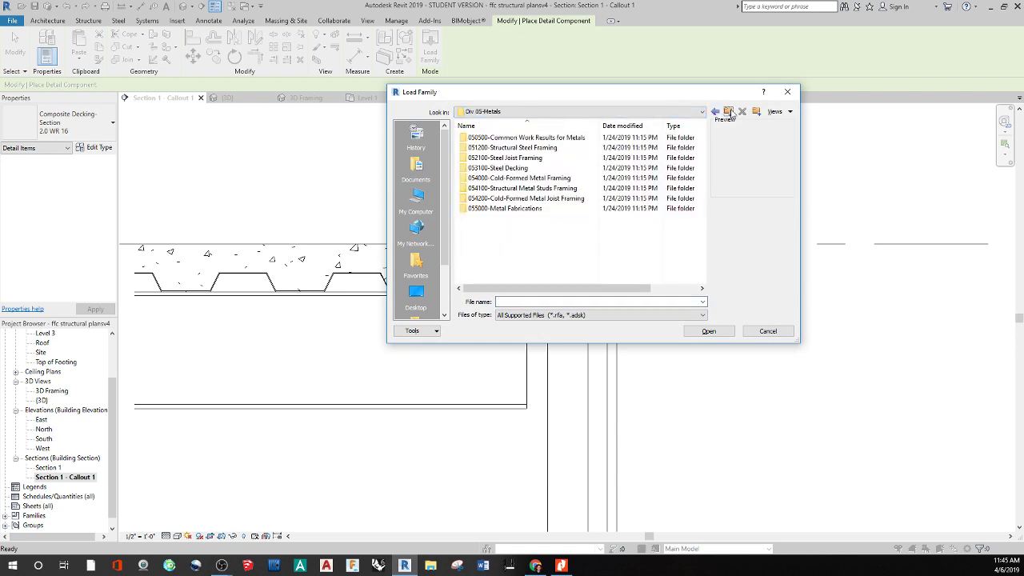
pyautogui.click(539, 150)
pyautogui.click(539, 149)
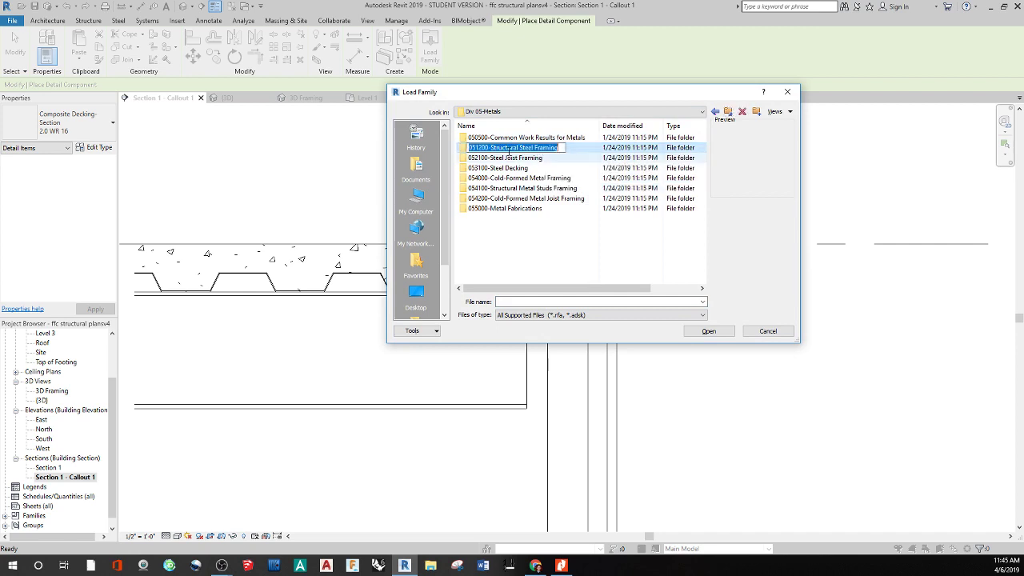
pyautogui.click(583, 148)
pyautogui.doubleClick(583, 148)
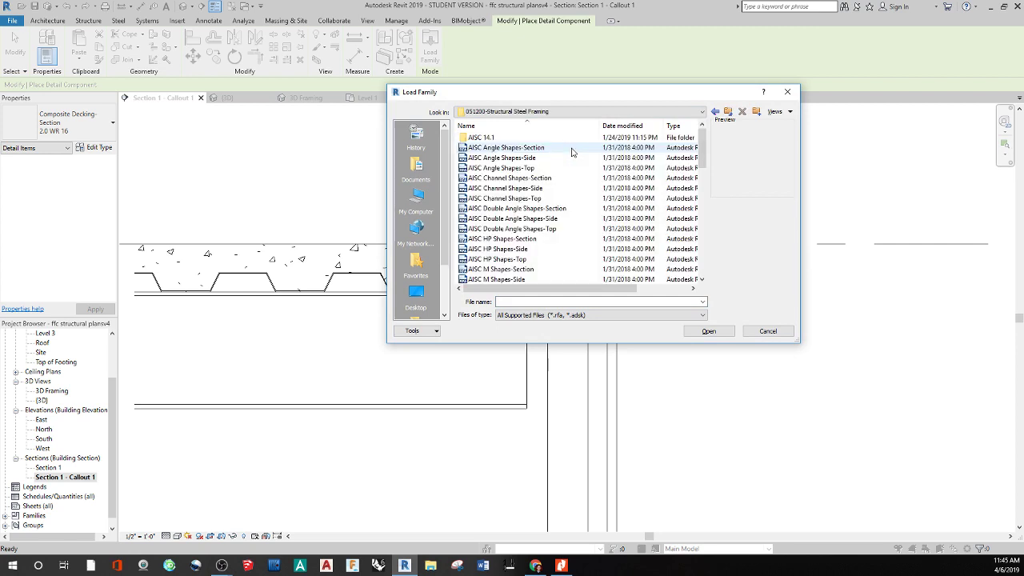
# - Examine the previews of the AISC angle, channel, double angle and HP shape families and look through the rest of the folder
pyautogui.click(518, 147)
pyautogui.scroll(-3, 515, 160)
pyautogui.scroll(3, 515, 162)
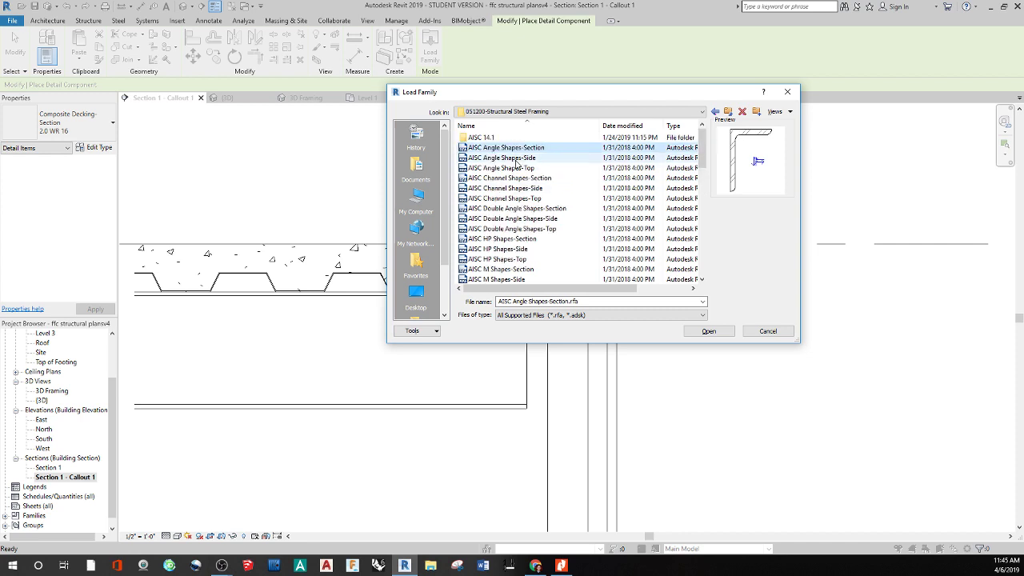
pyautogui.click(510, 158)
pyautogui.press('Down')
pyautogui.press('Down')
pyautogui.press('Down')
pyautogui.press('Down')
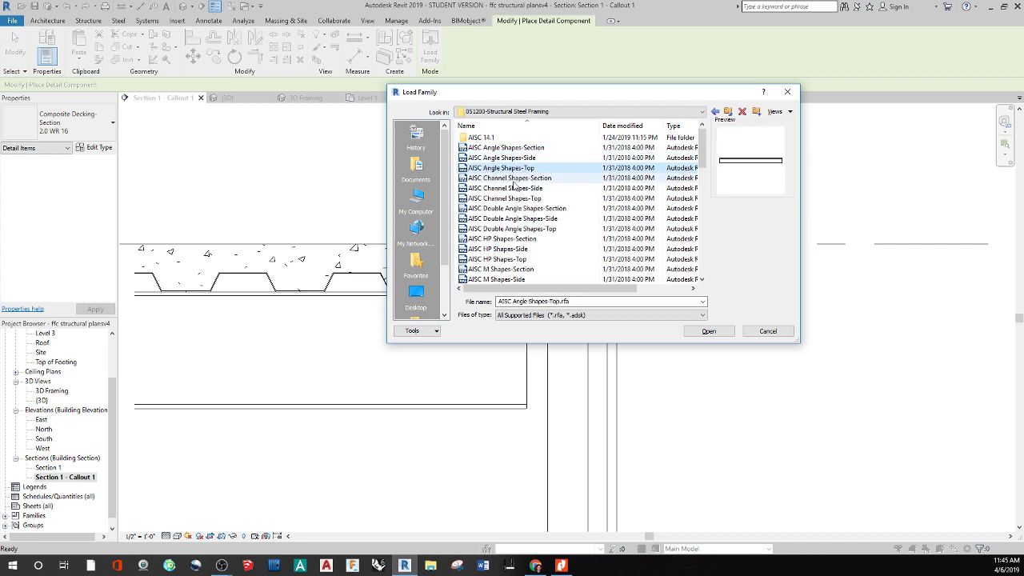
pyautogui.press('Down')
pyautogui.press('Down')
pyautogui.press('Down')
pyautogui.press('Down')
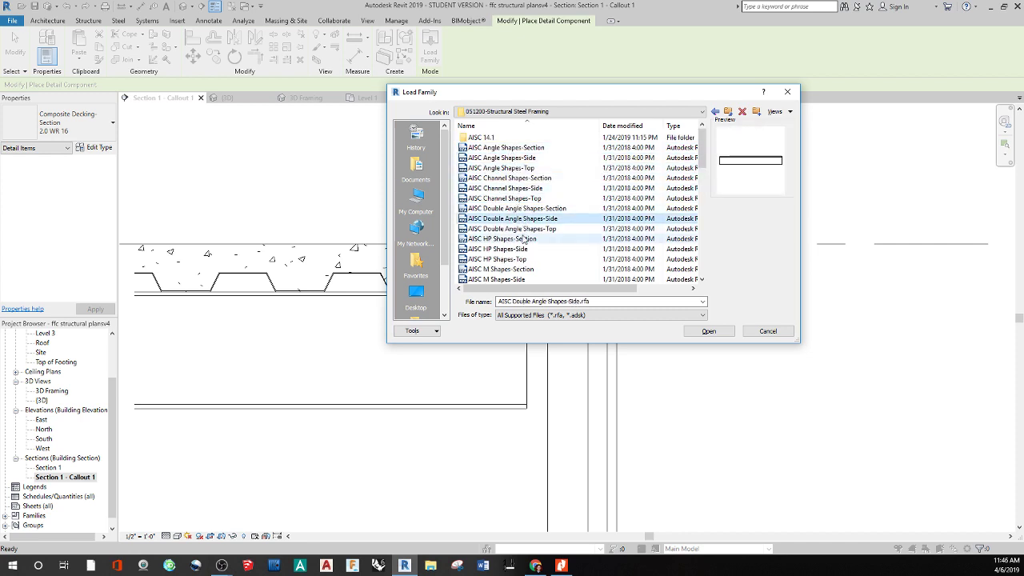
pyautogui.scroll(-4, 524, 256)
pyautogui.scroll(-8, 520, 252)
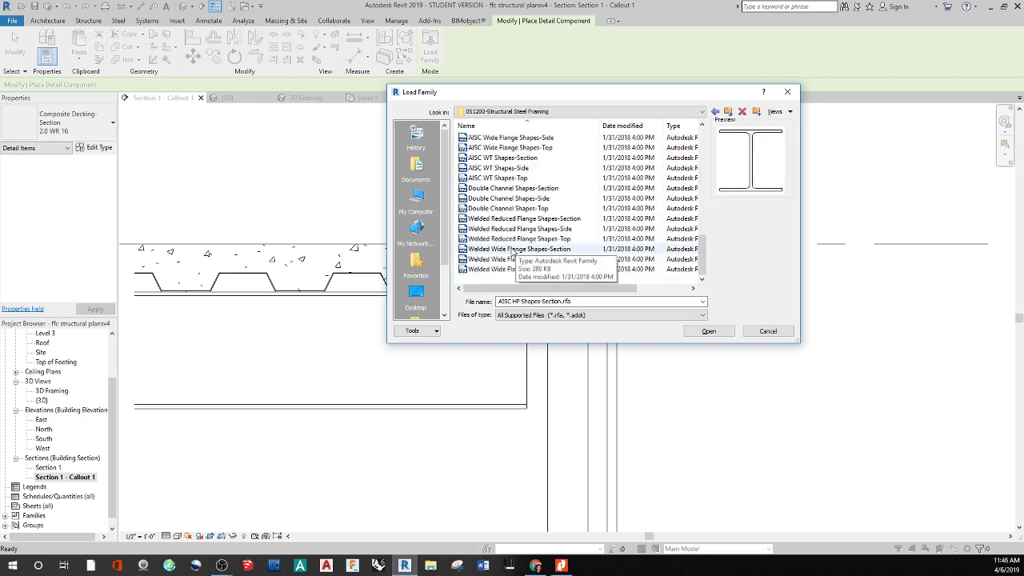
pyautogui.scroll(12, 512, 240)
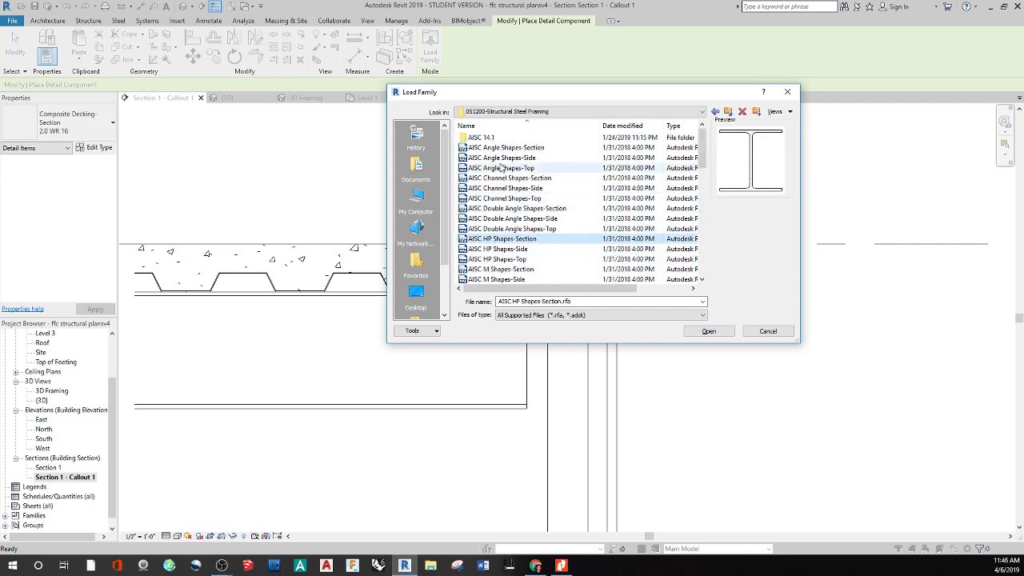
# - Load the AISC Angle Shapes-Section family with the type L6X6X5/16
pyautogui.click(504, 148)
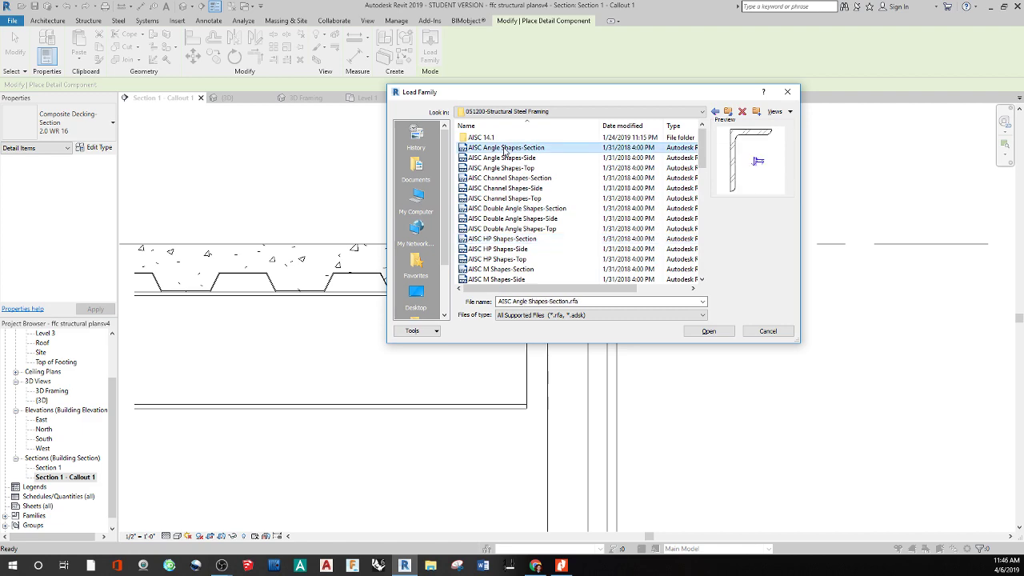
pyautogui.click(715, 332)
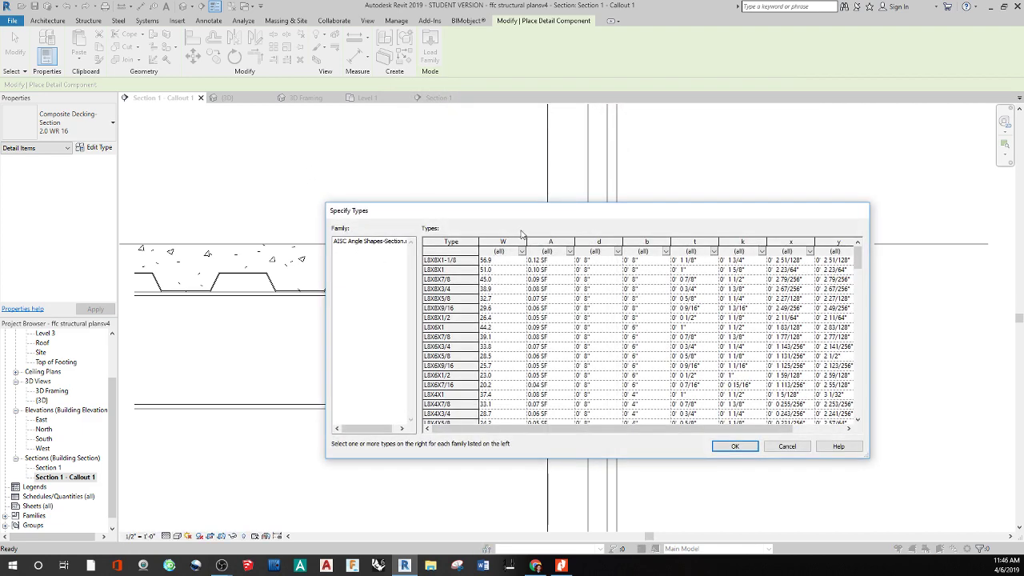
pyautogui.moveTo(512, 215); pyautogui.dragTo(327, 144)
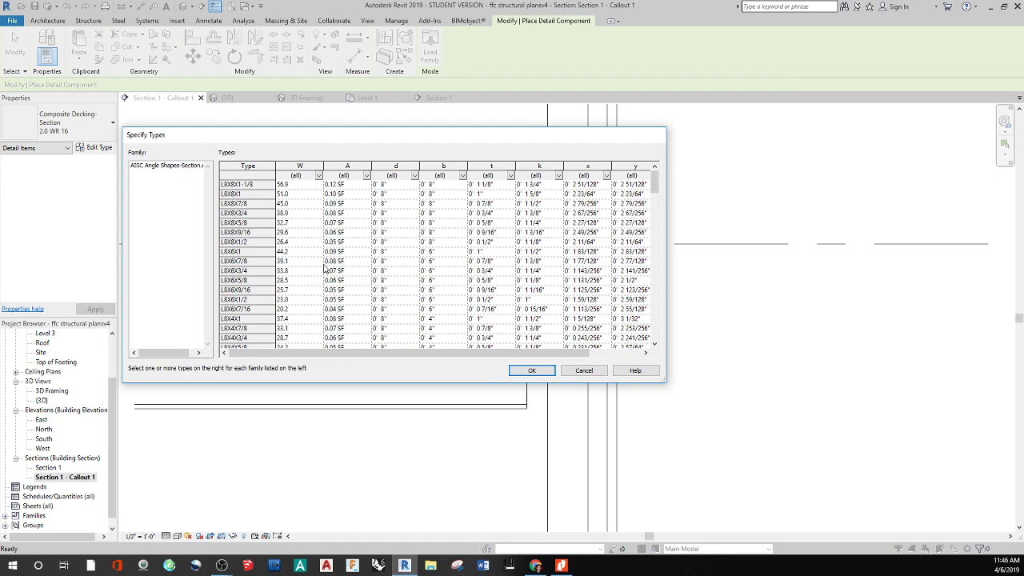
pyautogui.scroll(-12, 241, 203)
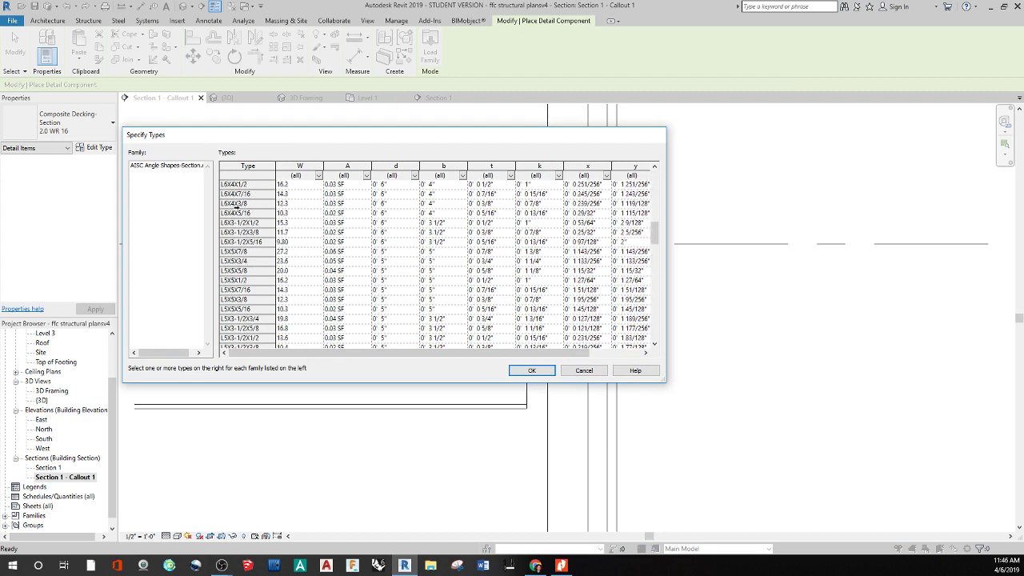
pyautogui.scroll(2, 236, 205)
pyautogui.click(234, 184)
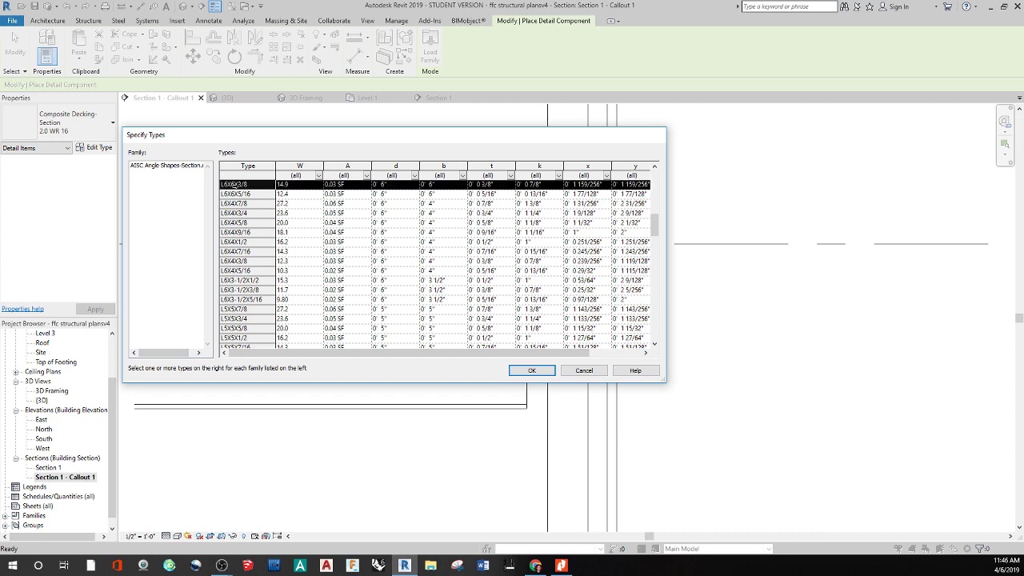
pyautogui.scroll(1, 248, 205)
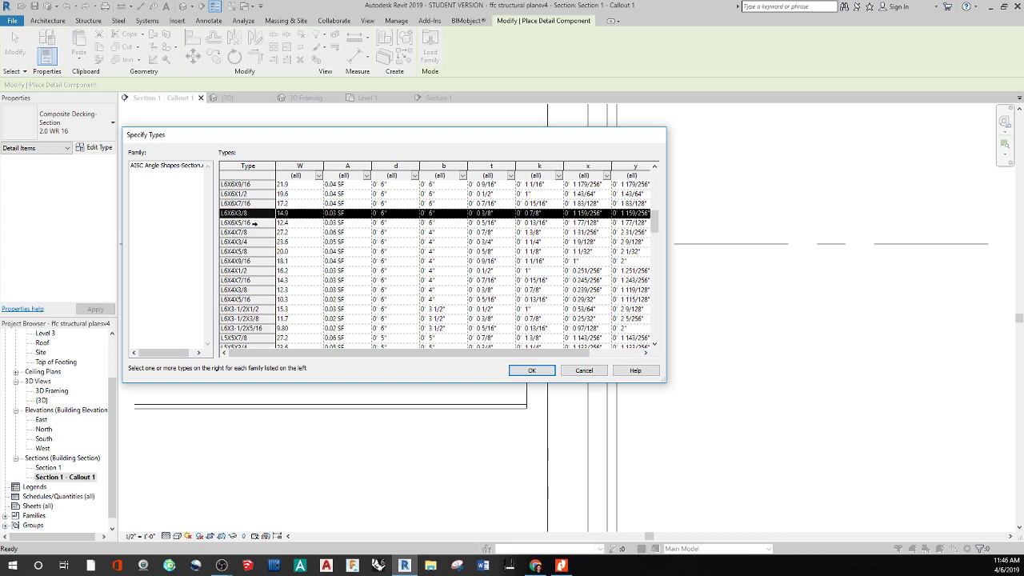
pyautogui.click(254, 223)
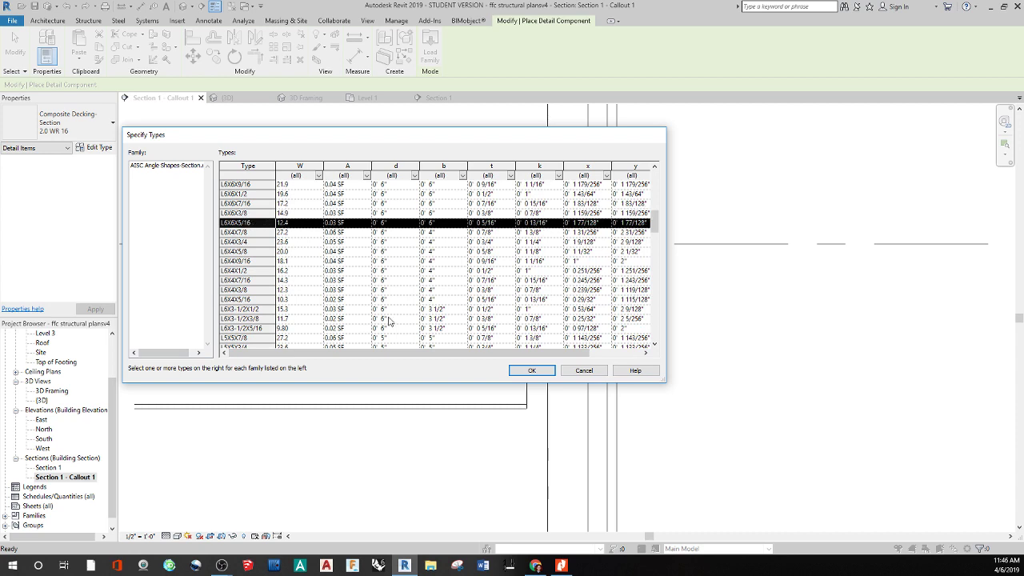
pyautogui.click(531, 371)
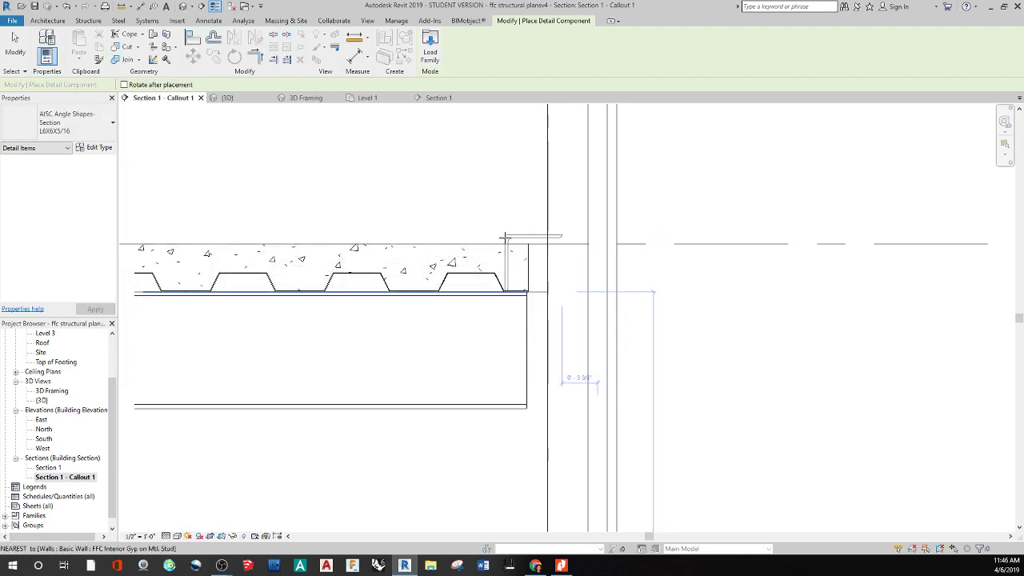
# - Place the L6X6X5/16 angle at the slab edge, rotated so one leg lies along the beam top and the other stands upright
pyautogui.press('space')
pyautogui.press('space')
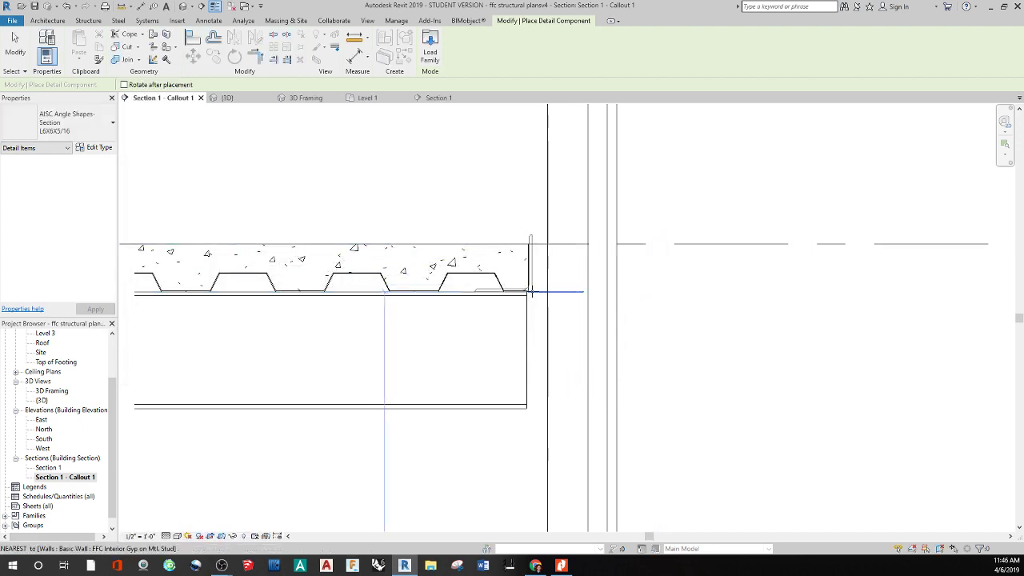
pyautogui.scroll(2, 530, 293)
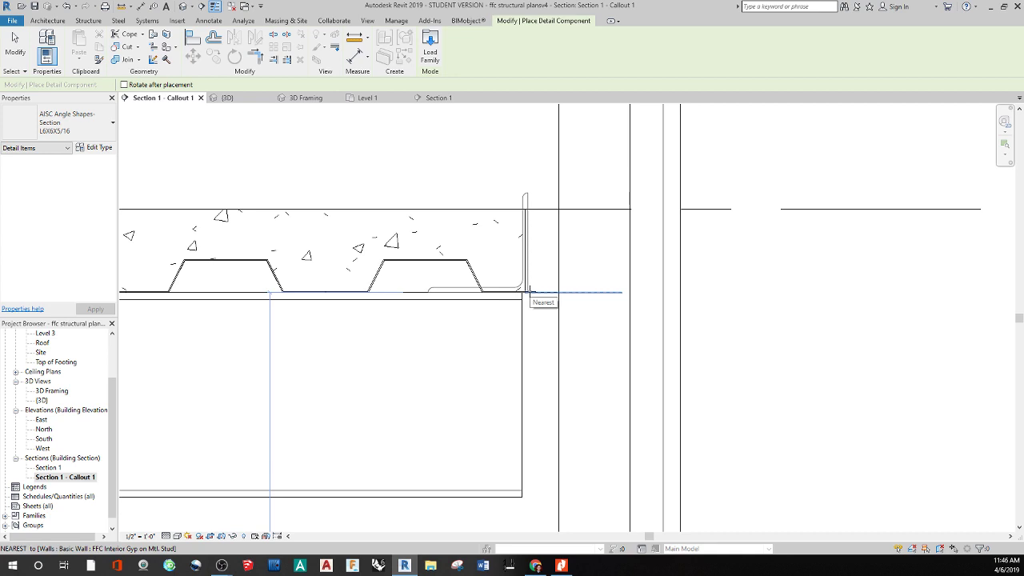
pyautogui.click(530, 293)
pyautogui.scroll(-1, 572, 403)
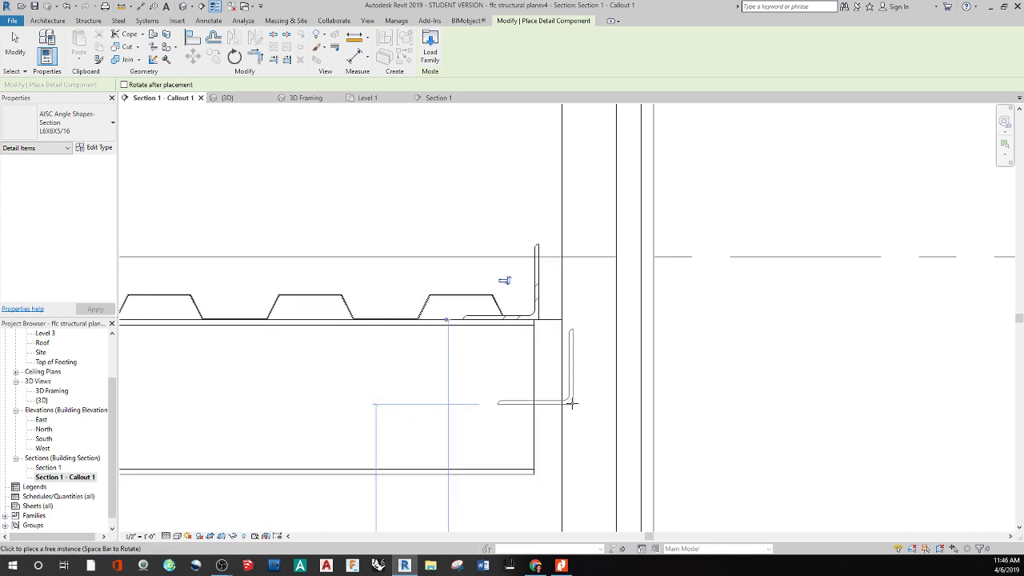
pyautogui.press('Escape')
pyautogui.press('Escape')
pyautogui.scroll(-3, 491, 259)
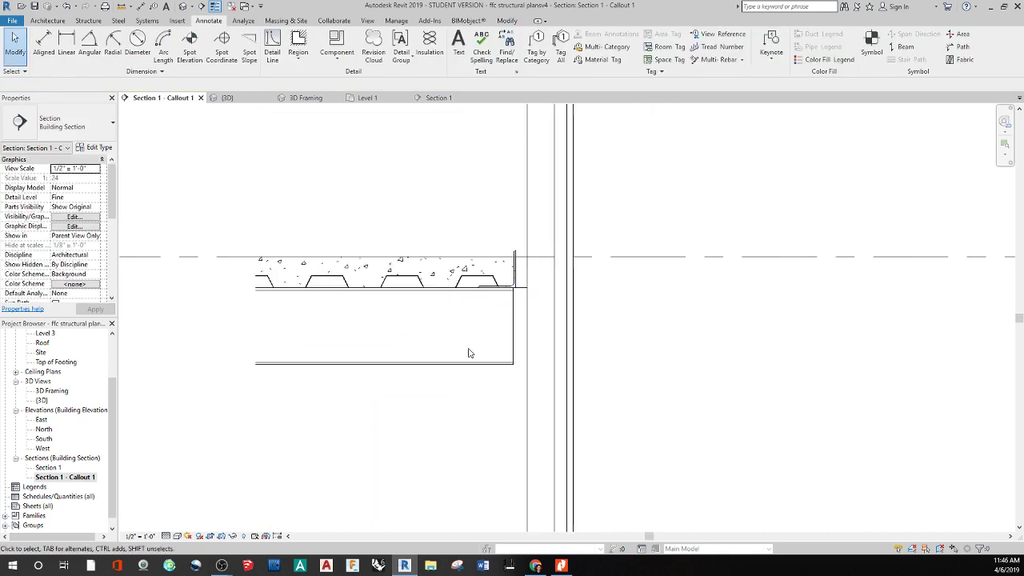
# - Hide the FFC Interior Gyp on Mtl. Stud wall behind and below the beam in the callout view
pyautogui.moveTo(469, 353); pyautogui.dragTo(432, 384, button='middle')
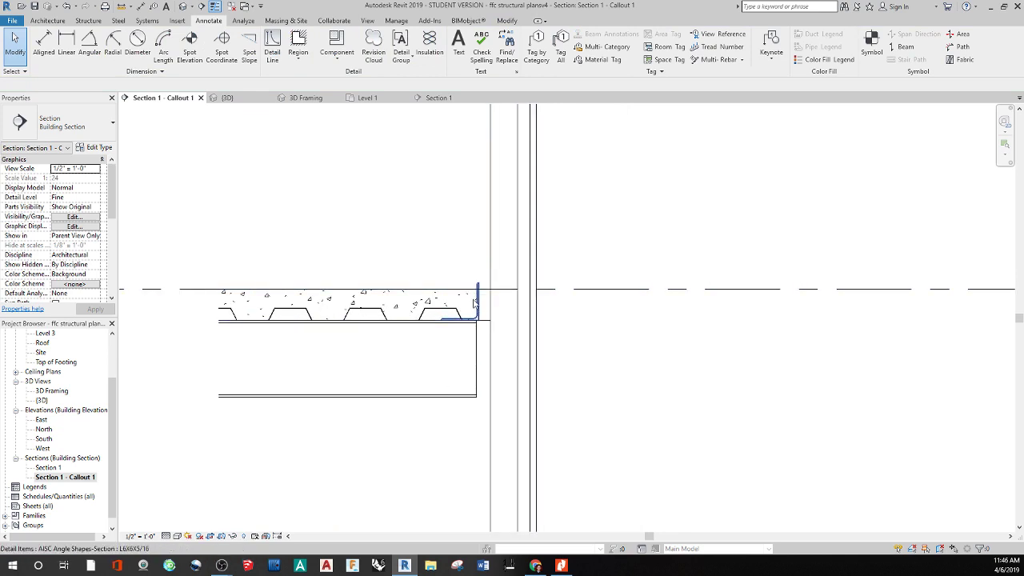
pyautogui.scroll(4, 470, 280)
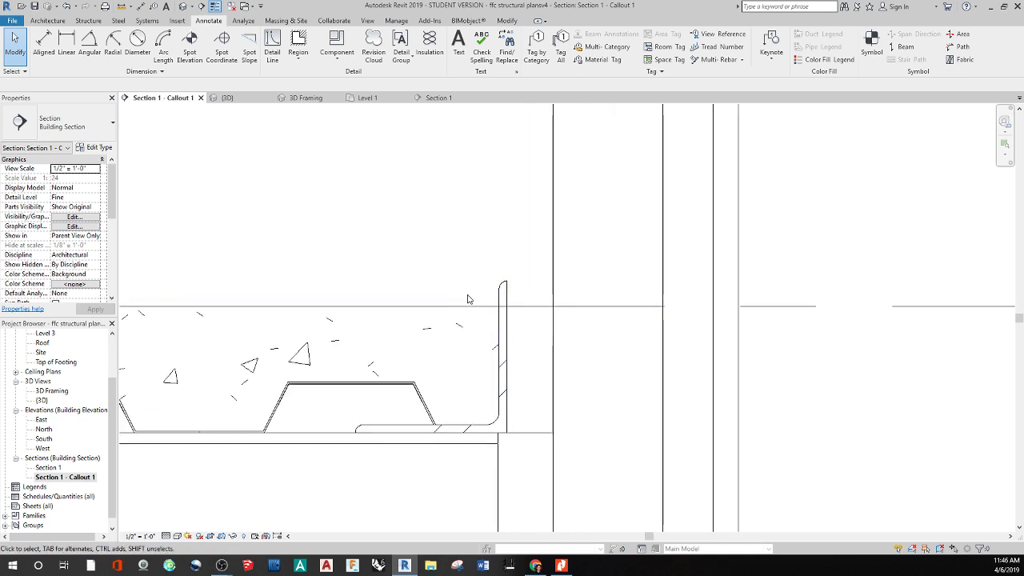
pyautogui.scroll(-5, 499, 296)
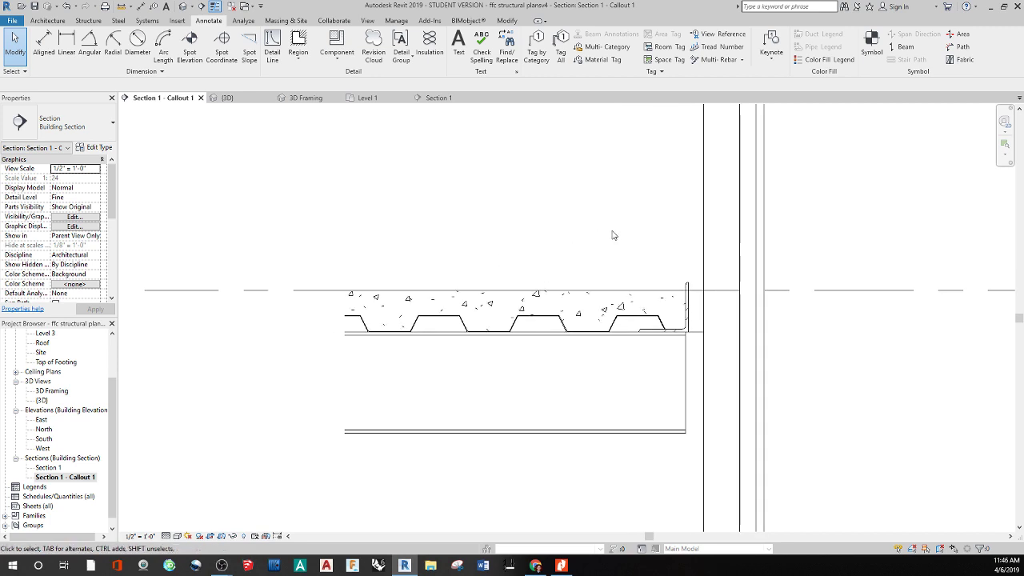
pyautogui.scroll(-2, 542, 247)
pyautogui.scroll(4, 598, 305)
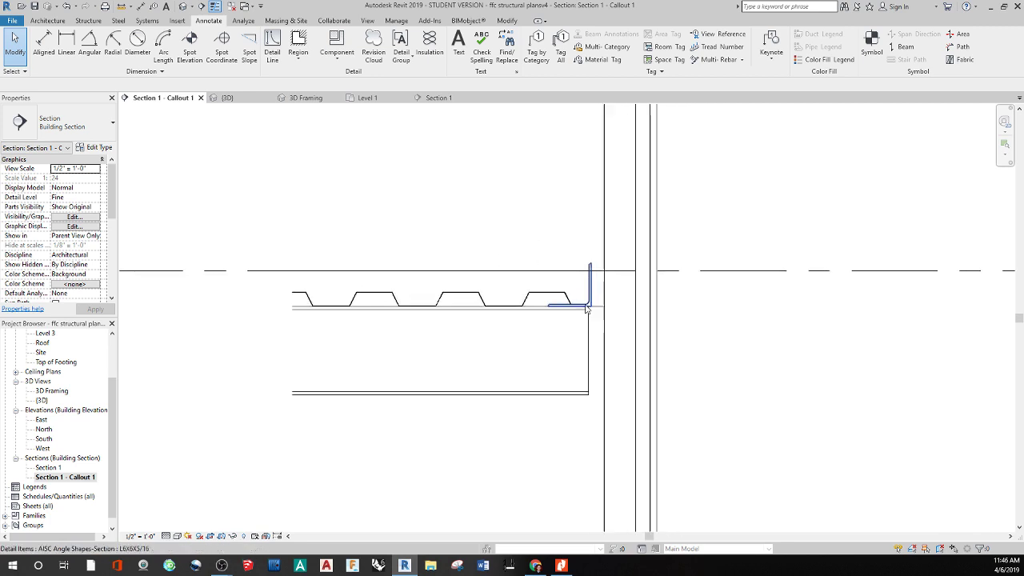
pyautogui.click(603, 312)
pyautogui.scroll(-2, 603, 312)
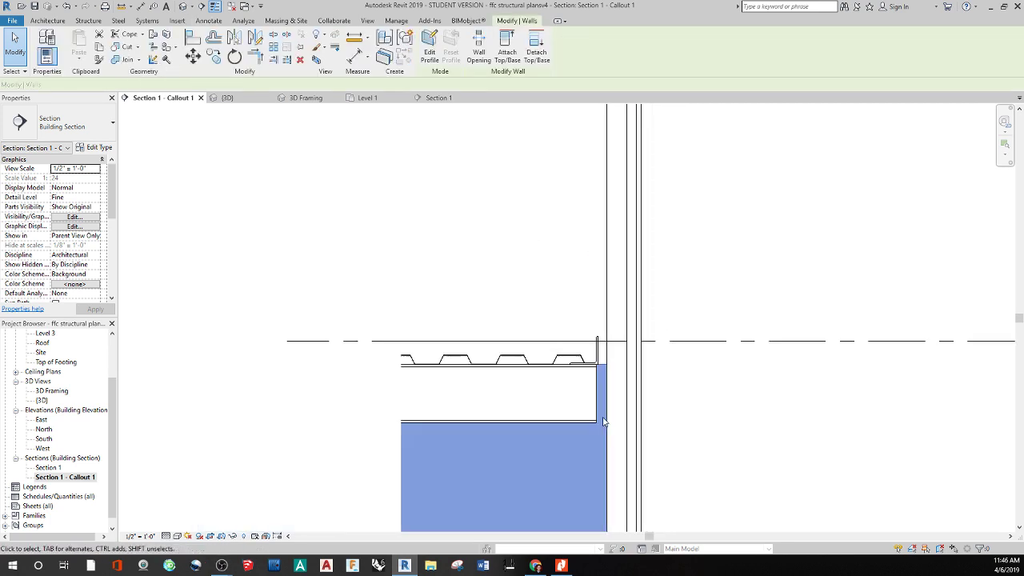
pyautogui.moveTo(738, 453); pyautogui.dragTo(546, 258, button='middle')
pyautogui.scroll(-1, 550, 333)
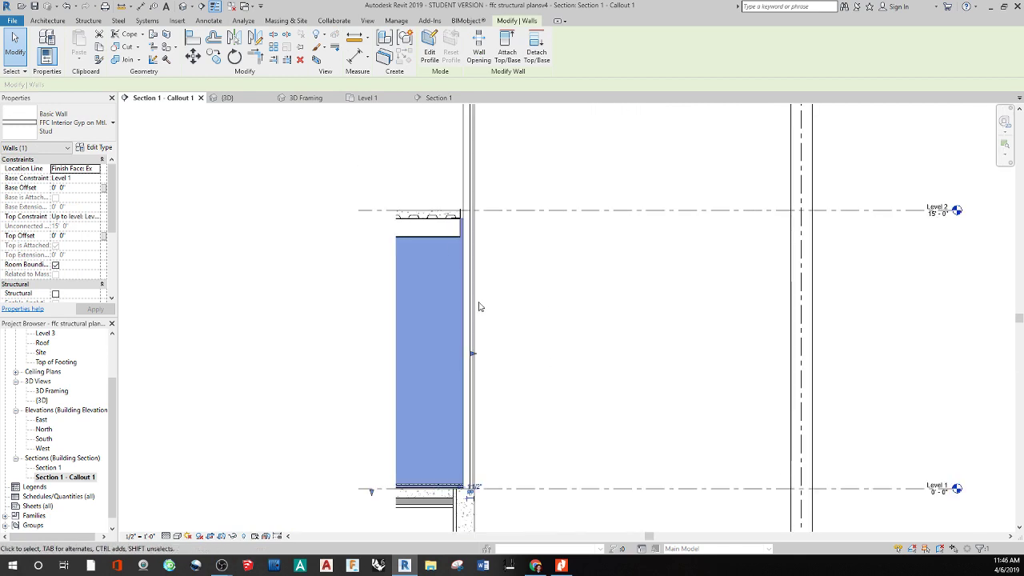
pyautogui.scroll(2, 448, 284)
pyautogui.rightClick(432, 277)
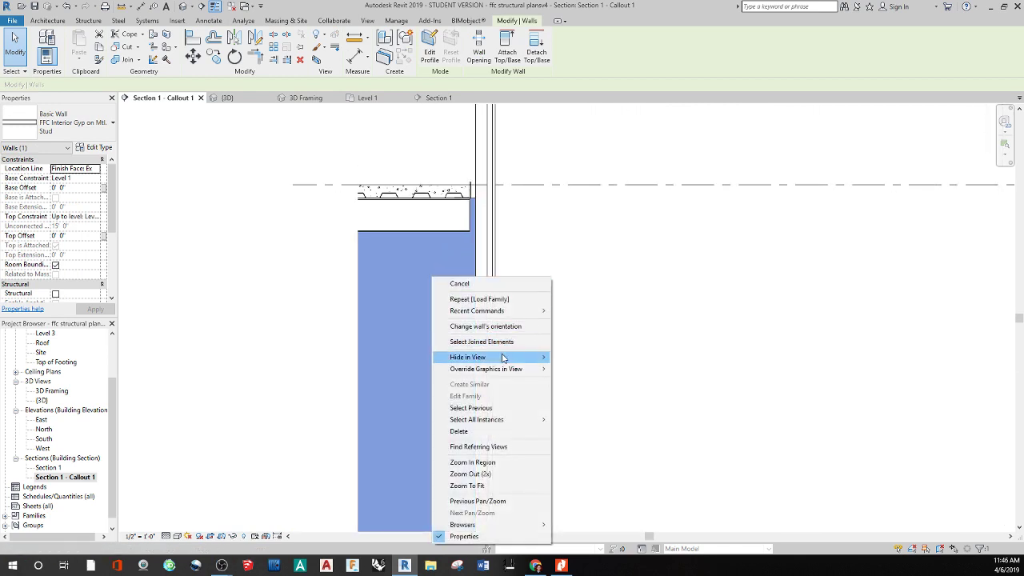
pyautogui.moveTo(503, 357)
pyautogui.click(572, 357)
pyautogui.scroll(-2, 558, 258)
pyautogui.moveTo(667, 352); pyautogui.dragTo(575, 318, button='middle')
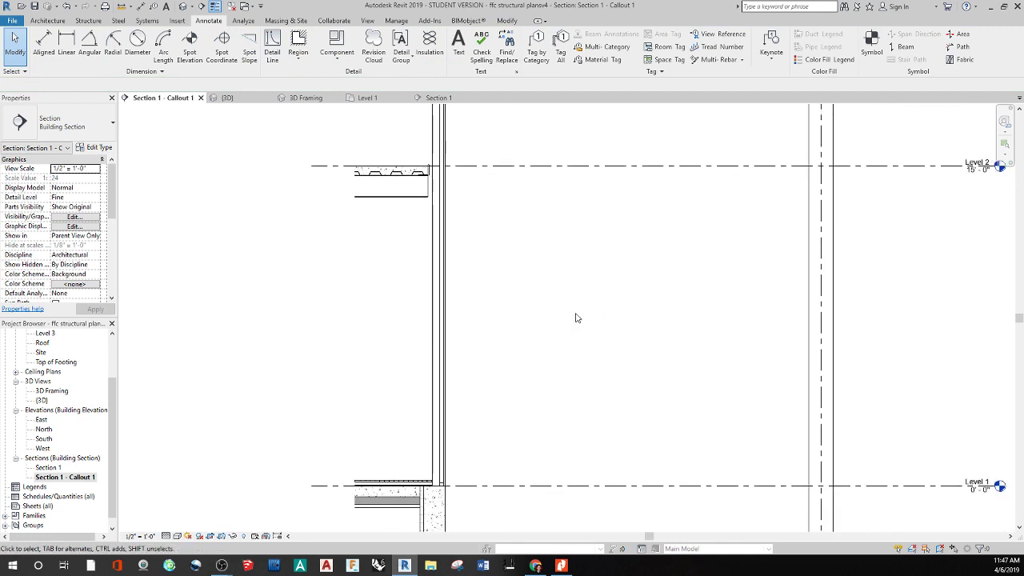
pyautogui.moveTo(529, 239); pyautogui.dragTo(482, 336, button='middle')
pyautogui.scroll(2, 355, 260)
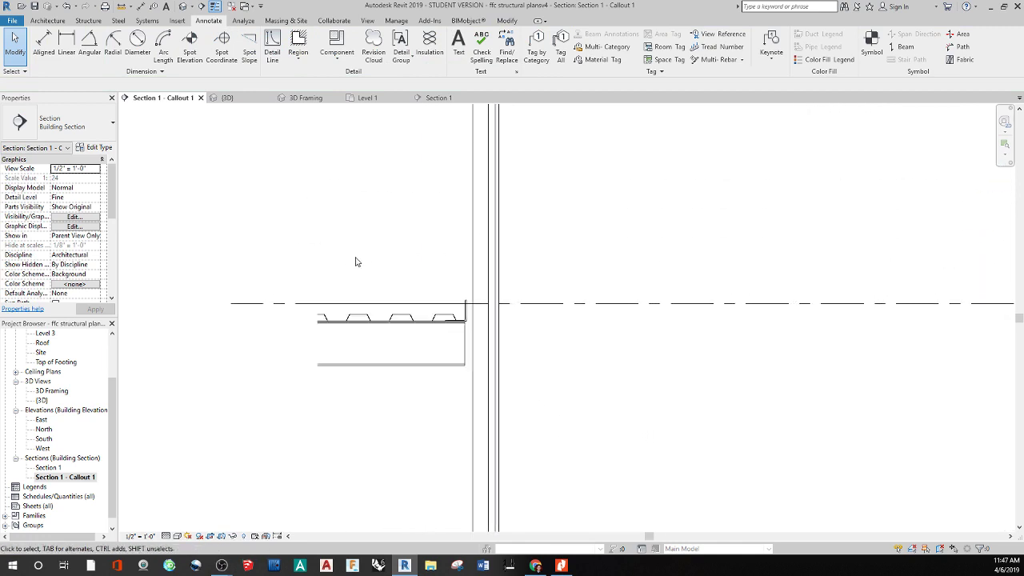
# - Copy the vinyl flooring and cross-hatched filled region from the ground floor slab and paste them above the concrete-filled deck
pyautogui.scroll(3, 441, 345)
pyautogui.moveTo(427, 375); pyautogui.dragTo(485, 330, button='middle')
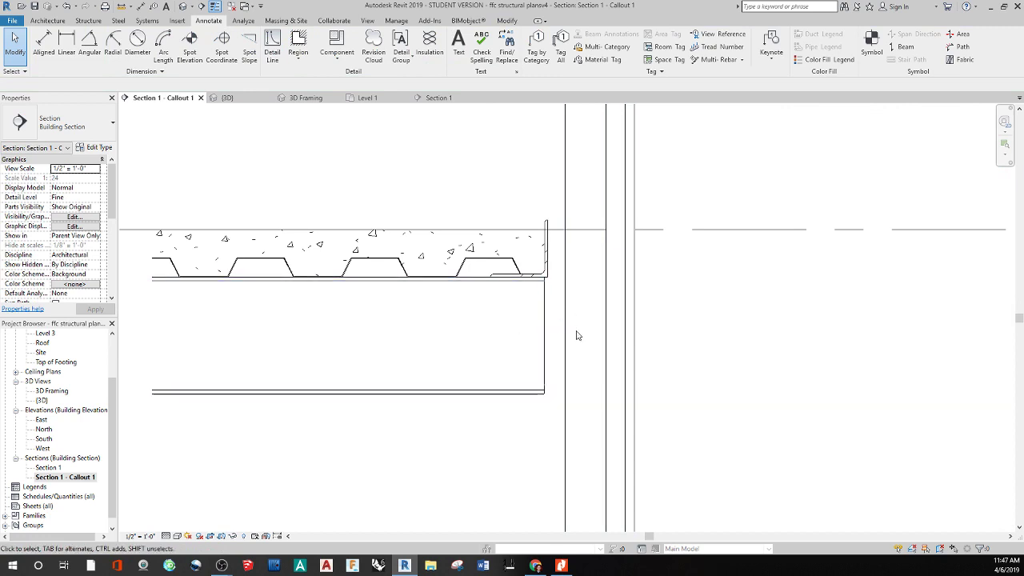
pyautogui.moveTo(330, 226); pyautogui.dragTo(424, 217, button='middle')
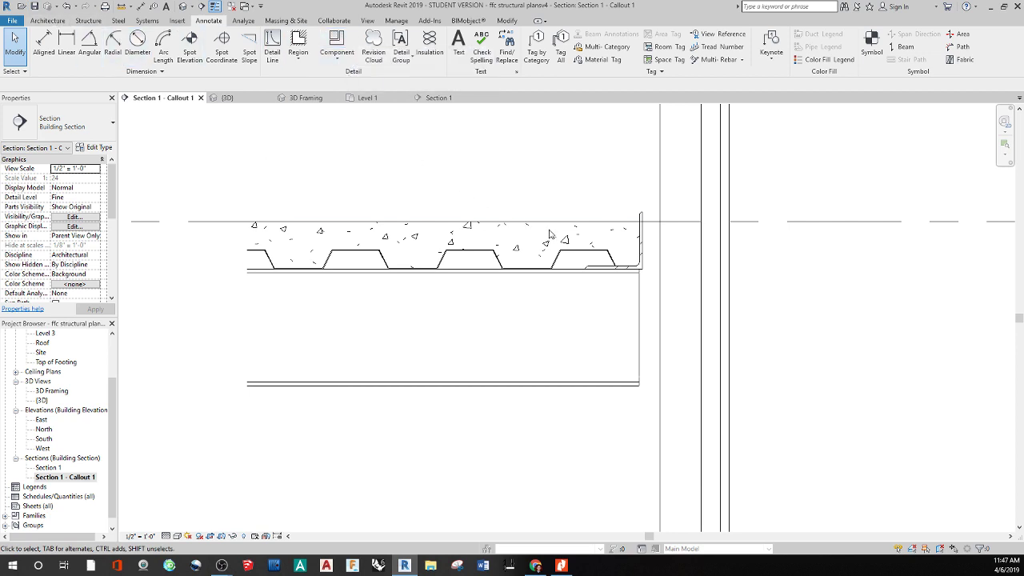
pyautogui.scroll(-4, 528, 228)
pyautogui.scroll(5, 528, 457)
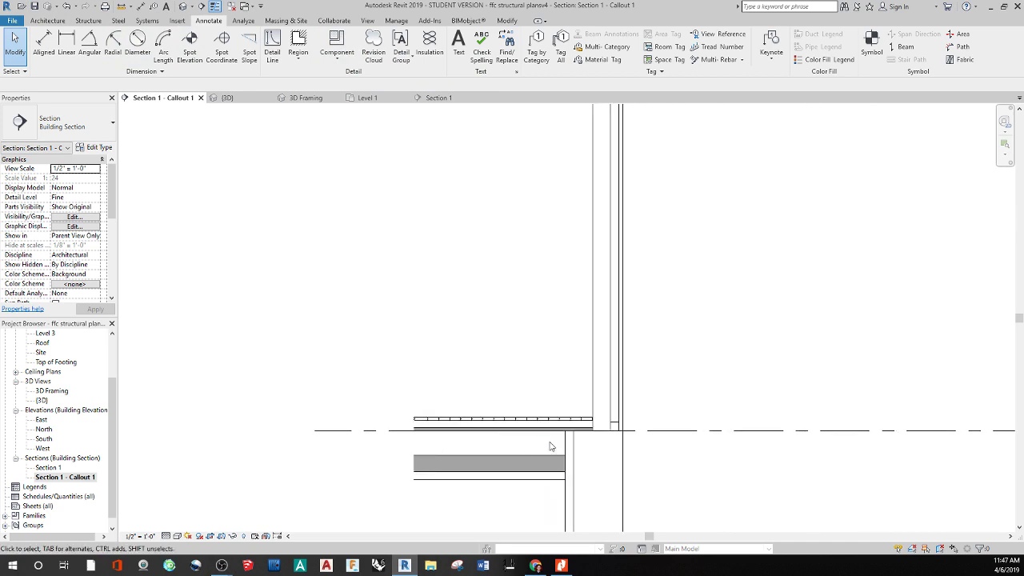
pyautogui.moveTo(581, 356); pyautogui.dragTo(534, 412)
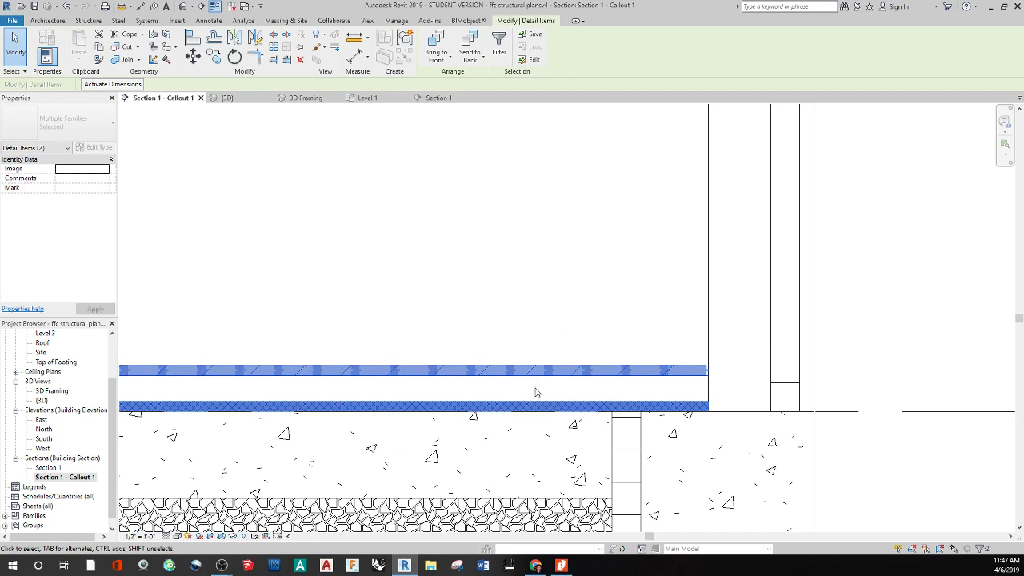
pyautogui.press('m')
pyautogui.press('v')
pyautogui.click(541, 361)
pyautogui.scroll(-3, 402, 261)
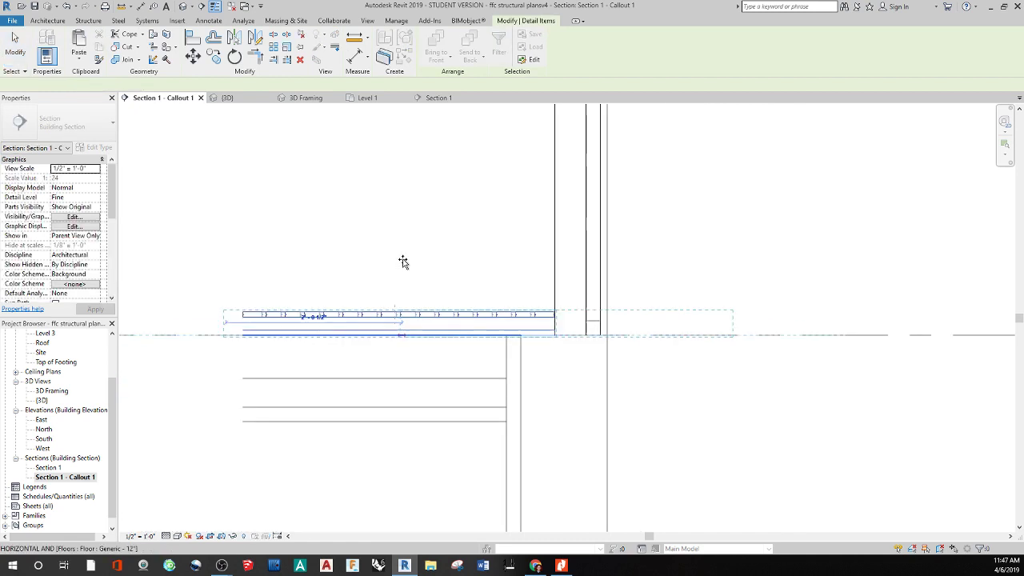
pyautogui.moveTo(375, 221); pyautogui.dragTo(432, 184, button='middle')
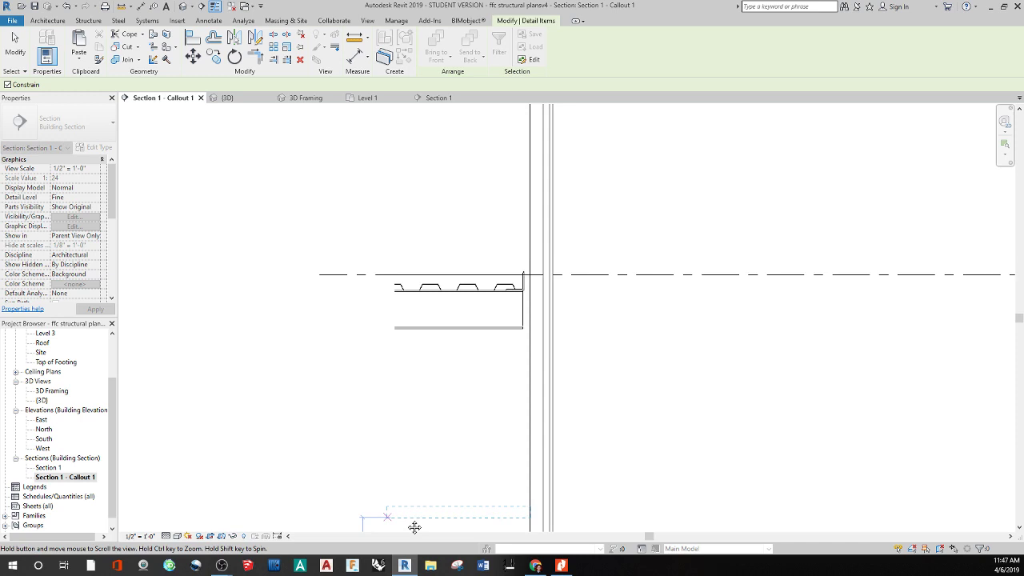
pyautogui.click(423, 230)
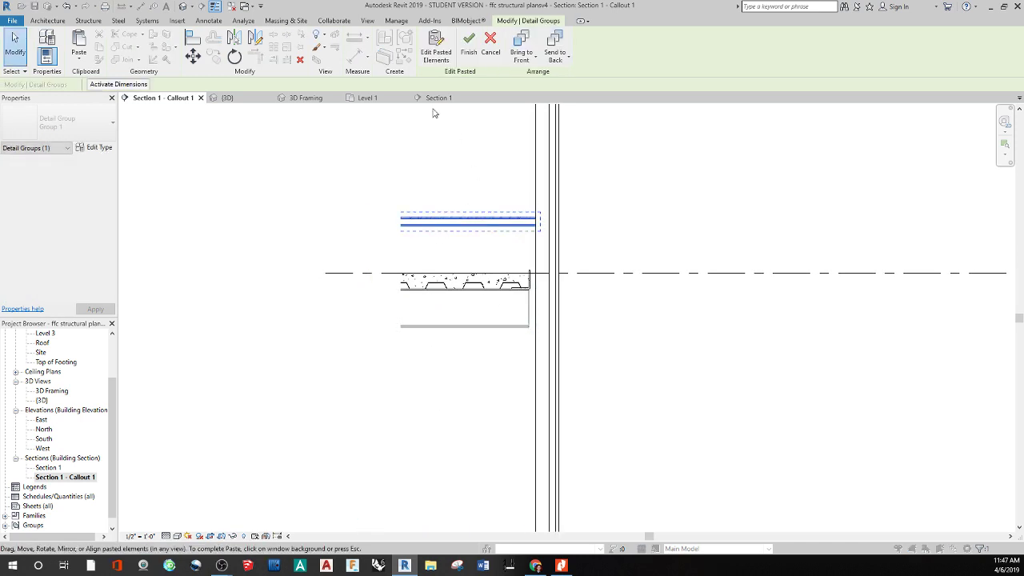
# - Move the pasted floor layers down to the Level 2 line and back to the inner face of the steel angle, finishing the paste
pyautogui.click(193, 56)
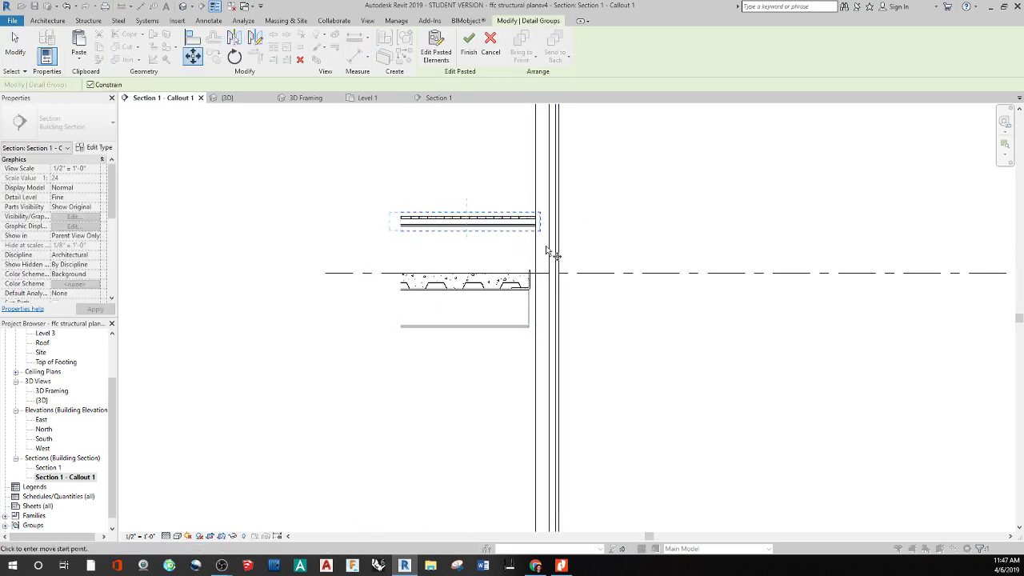
pyautogui.scroll(5, 540, 240)
pyautogui.click(517, 192)
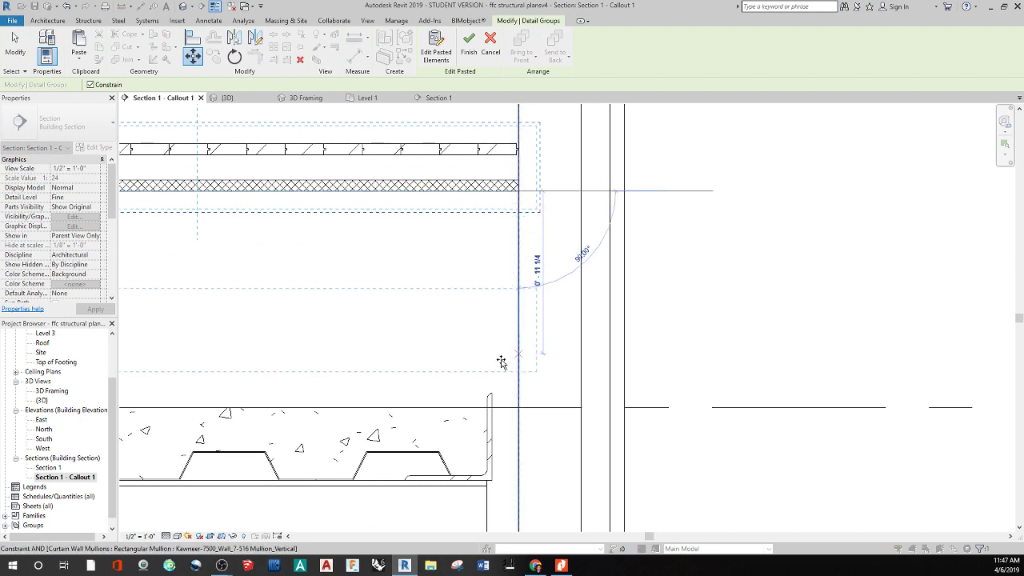
pyautogui.click(480, 406)
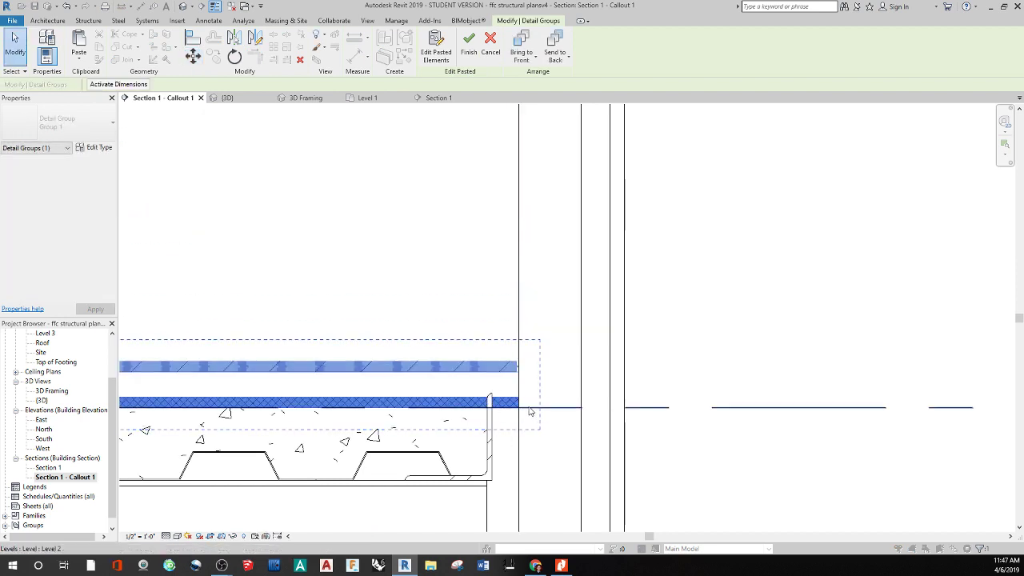
pyautogui.click(192, 55)
pyautogui.scroll(3, 513, 406)
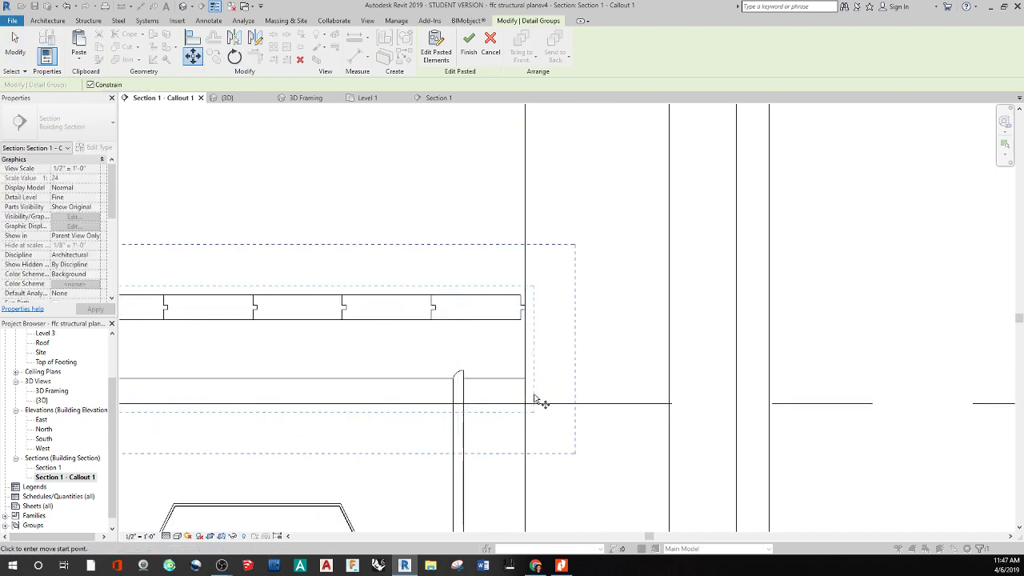
pyautogui.click(526, 405)
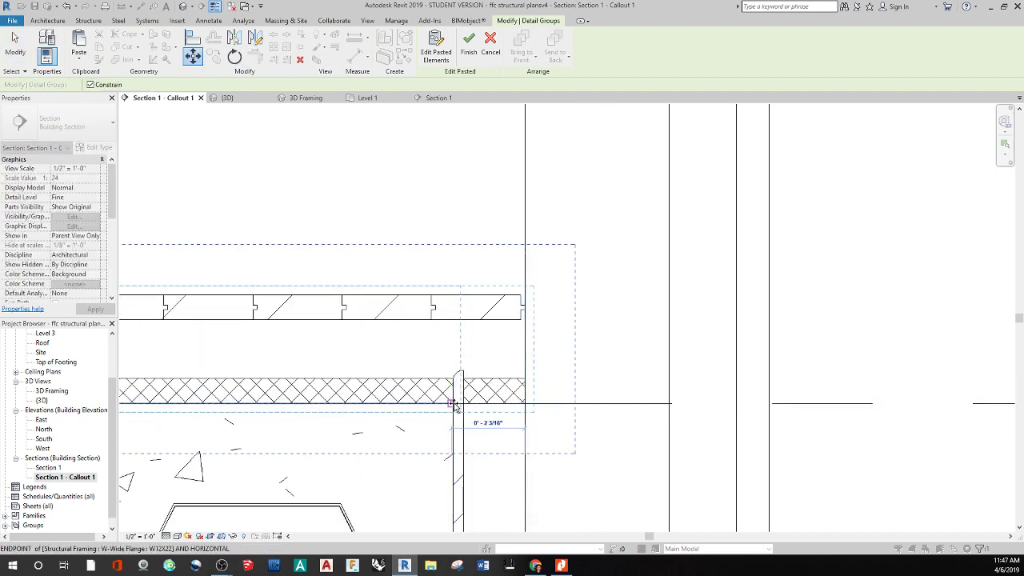
pyautogui.click(452, 402)
pyautogui.click(417, 349)
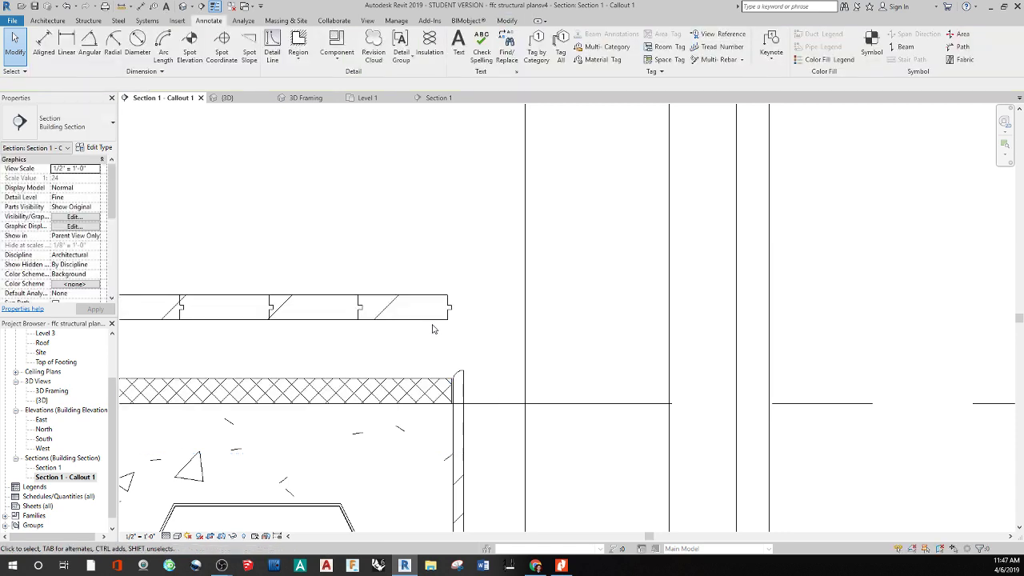
# - Move the upper vinyl flooring down so it rests directly on the cross-hatched layer and ends flush with it at the steel angle
pyautogui.scroll(-5, 418, 284)
pyautogui.click(296, 307)
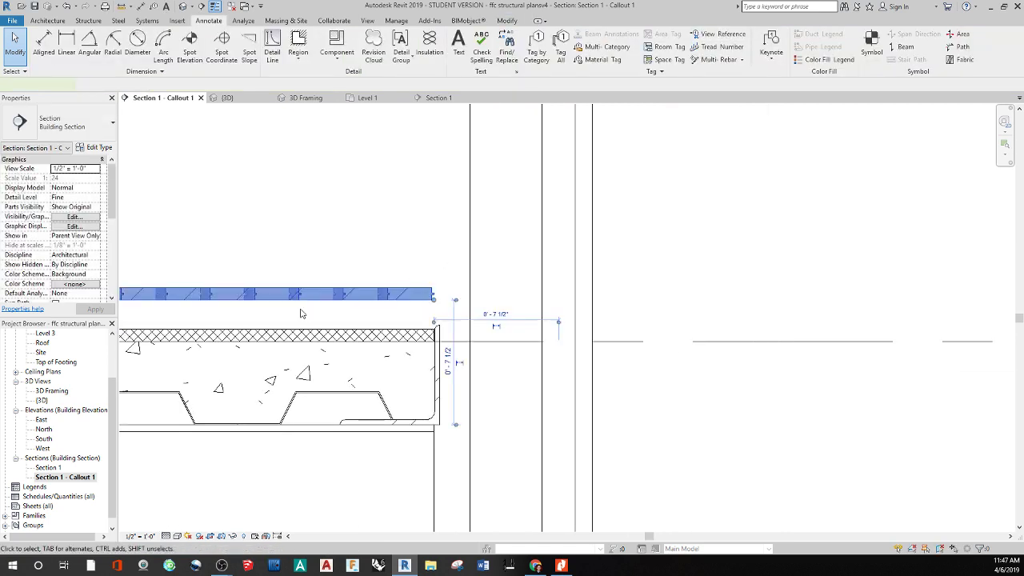
pyautogui.click(192, 55)
pyautogui.scroll(4, 384, 310)
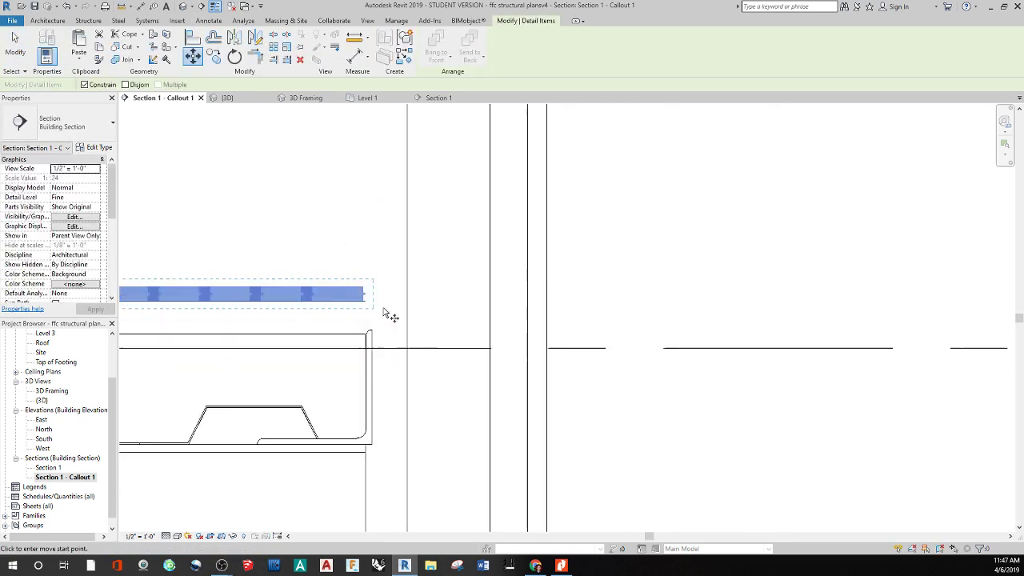
pyautogui.click(362, 301)
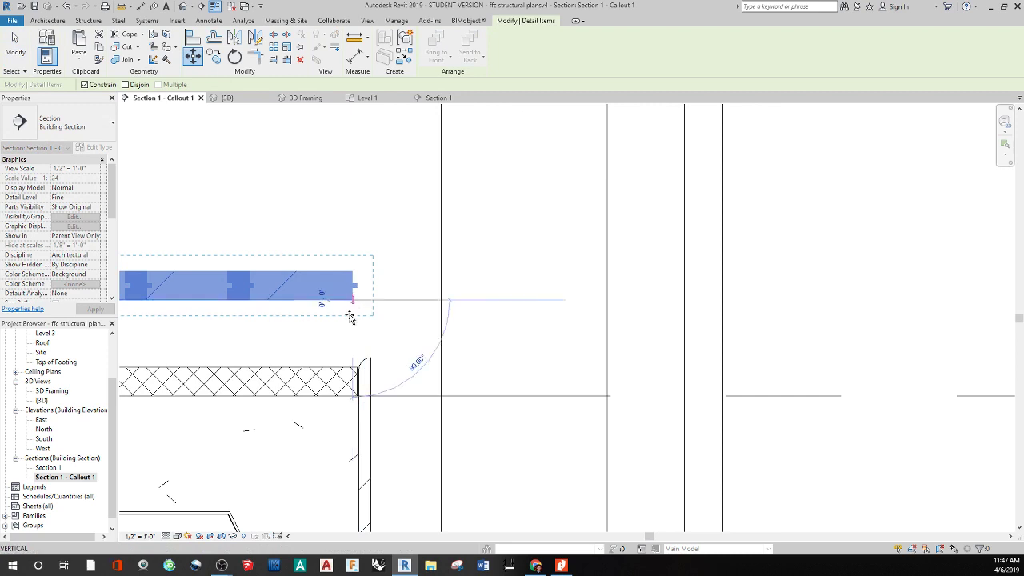
pyautogui.click(357, 371)
pyautogui.scroll(3, 331, 448)
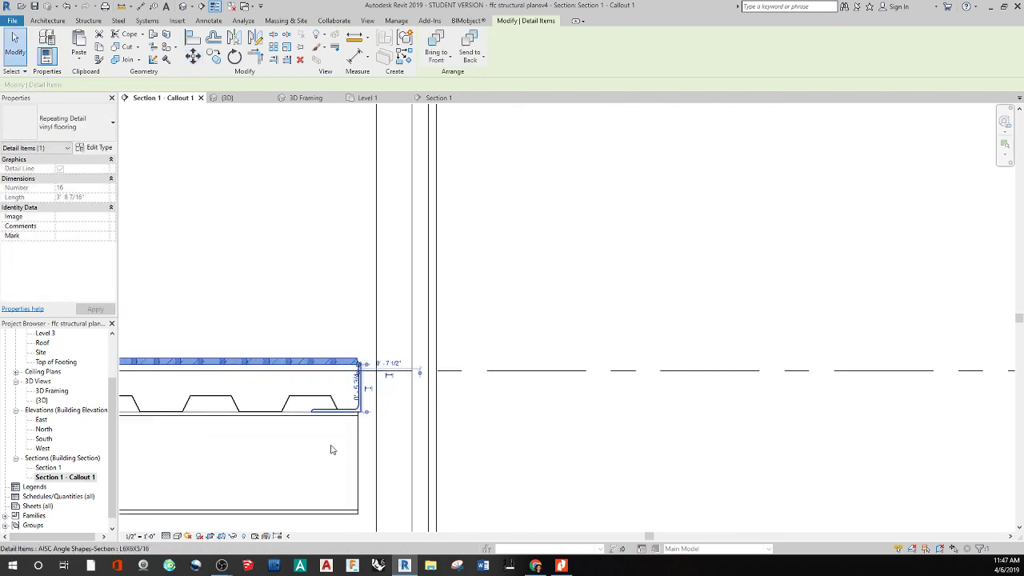
pyautogui.moveTo(298, 476); pyautogui.dragTo(441, 457, button='middle')
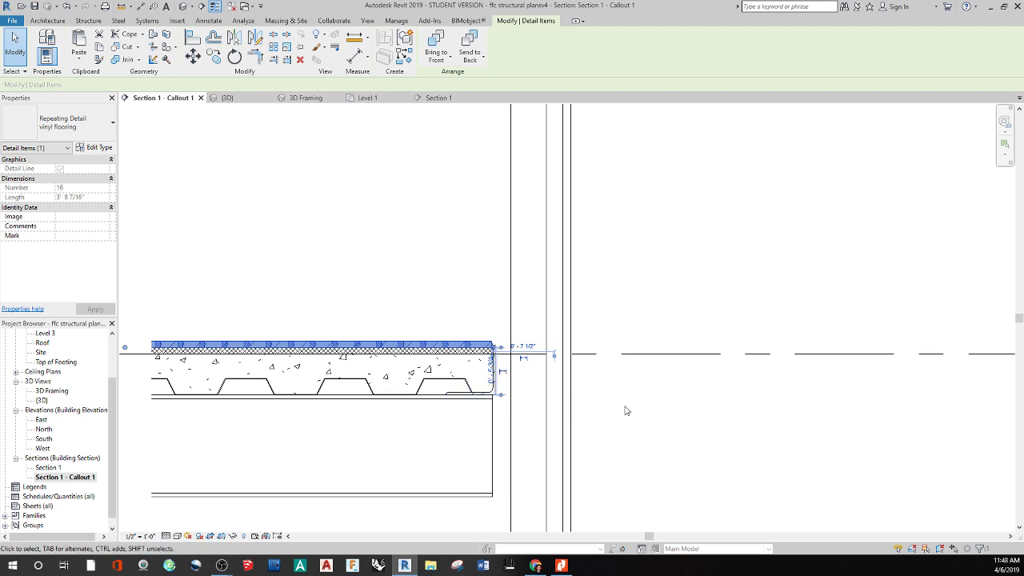
pyautogui.click(652, 456)
# - Move the ground floor vinyl flooring down onto the top of the cross-hatched layer, keeping its end aligned with the wall face
pyautogui.moveTo(652, 456)
pyautogui.mouseDown(button='middle')
pyautogui.moveTo(546, 325)
pyautogui.moveTo(448, 448)
pyautogui.moveTo(307, 396)
pyautogui.moveTo(352, 368)
pyautogui.mouseUp(button='middle')
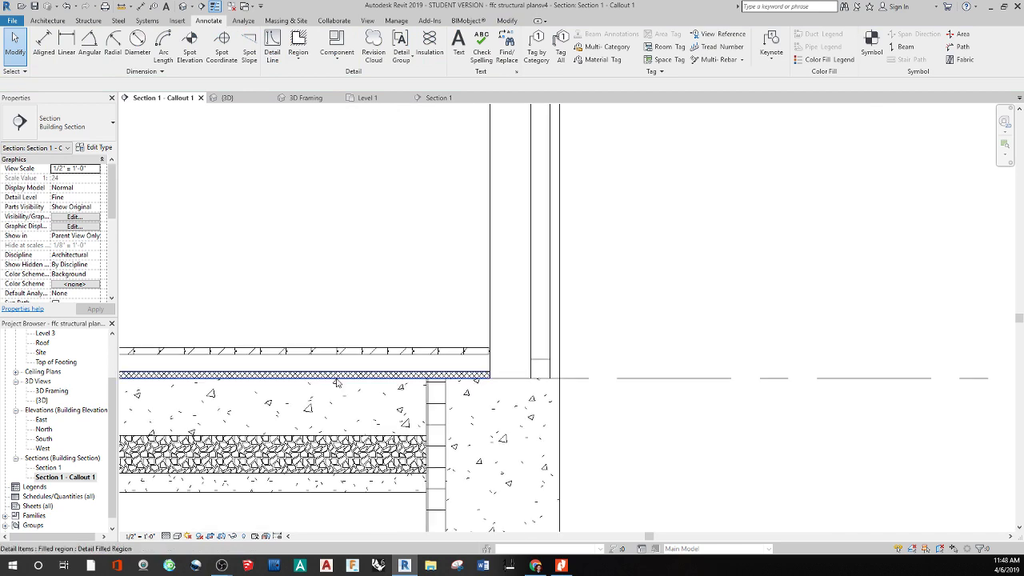
pyautogui.click(372, 349)
pyautogui.press('m')
pyautogui.press('v')
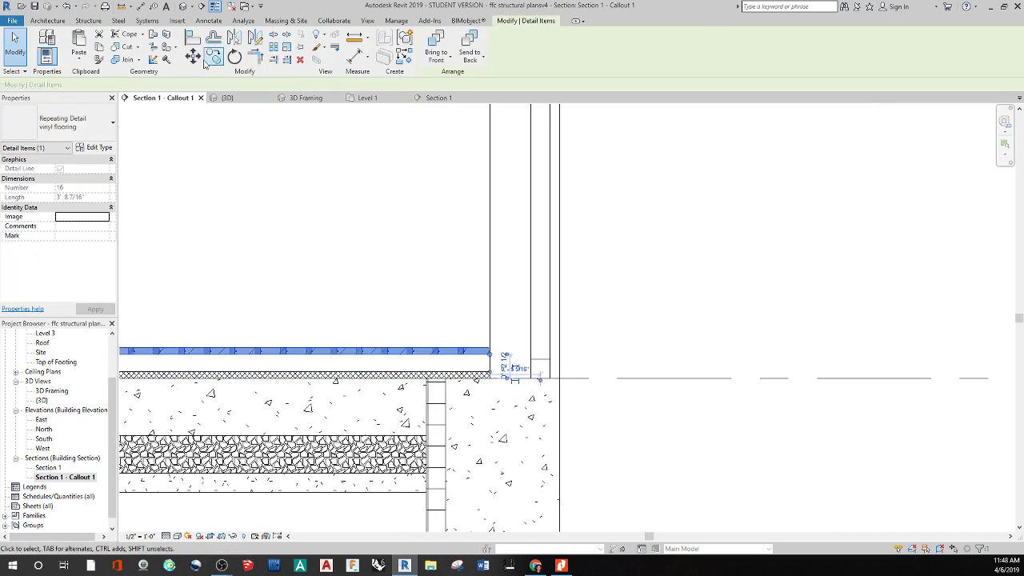
pyautogui.scroll(5, 477, 338)
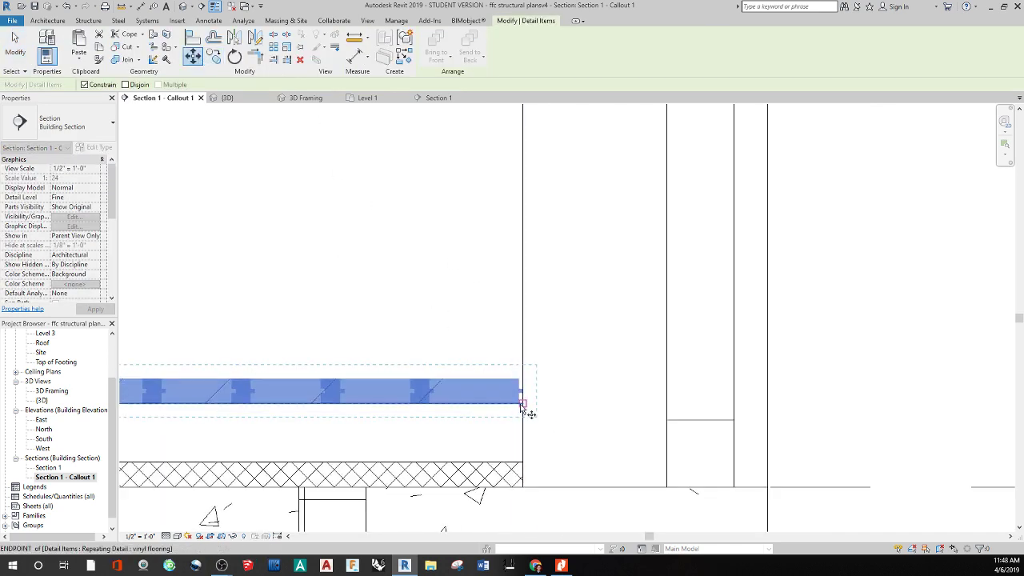
pyautogui.click(522, 404)
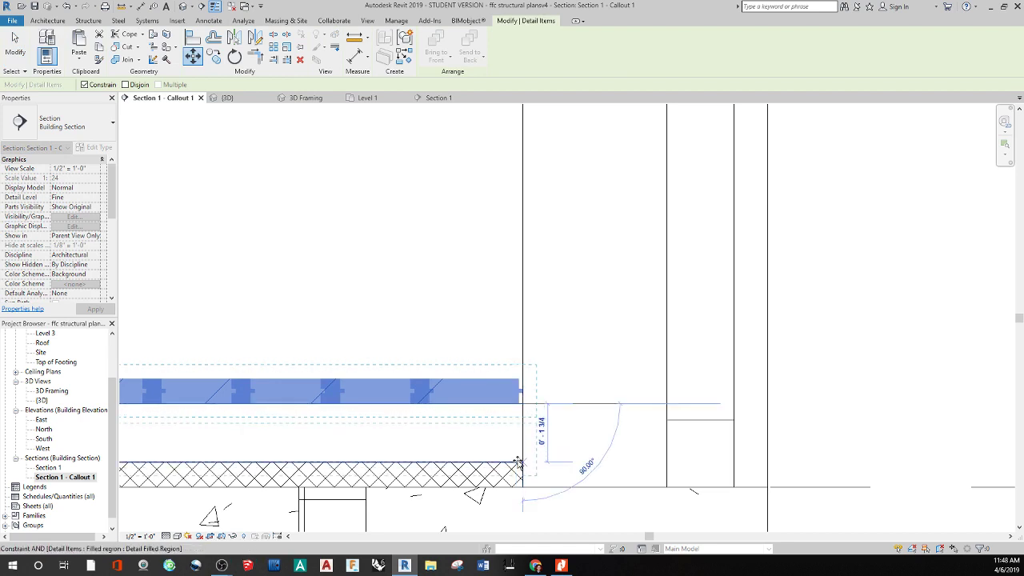
pyautogui.click(521, 462)
pyautogui.press('Escape')
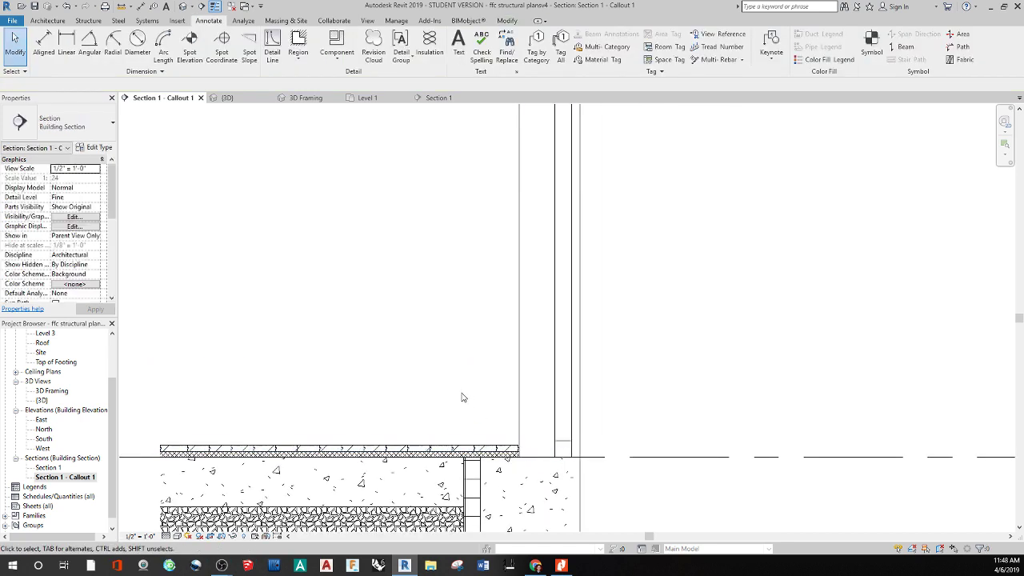
# - Check which loaded detail component types are available for the slab-edge steel angle
pyautogui.scroll(-3, 462, 393)
pyautogui.scroll(6, 416, 286)
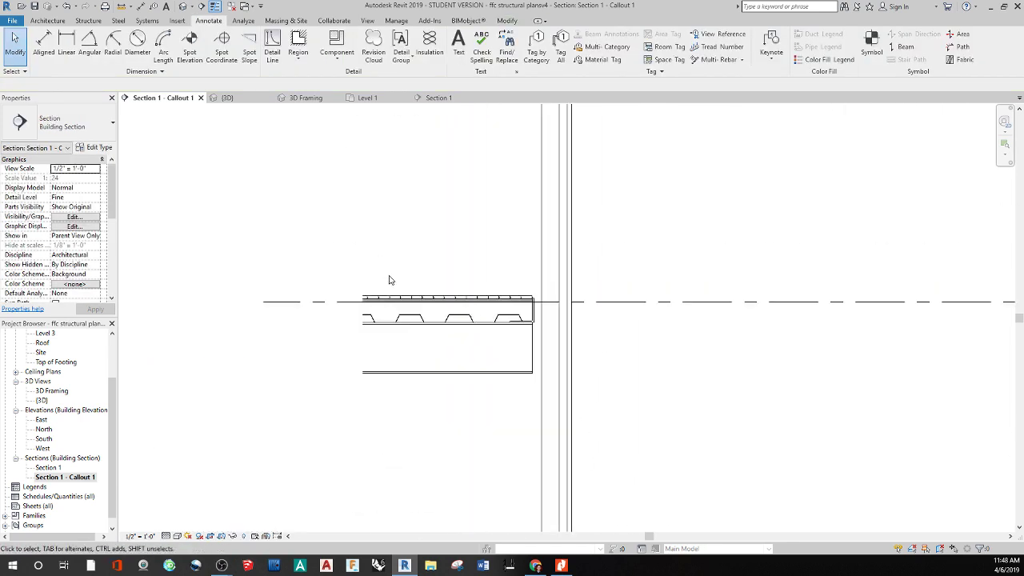
pyautogui.click(629, 332)
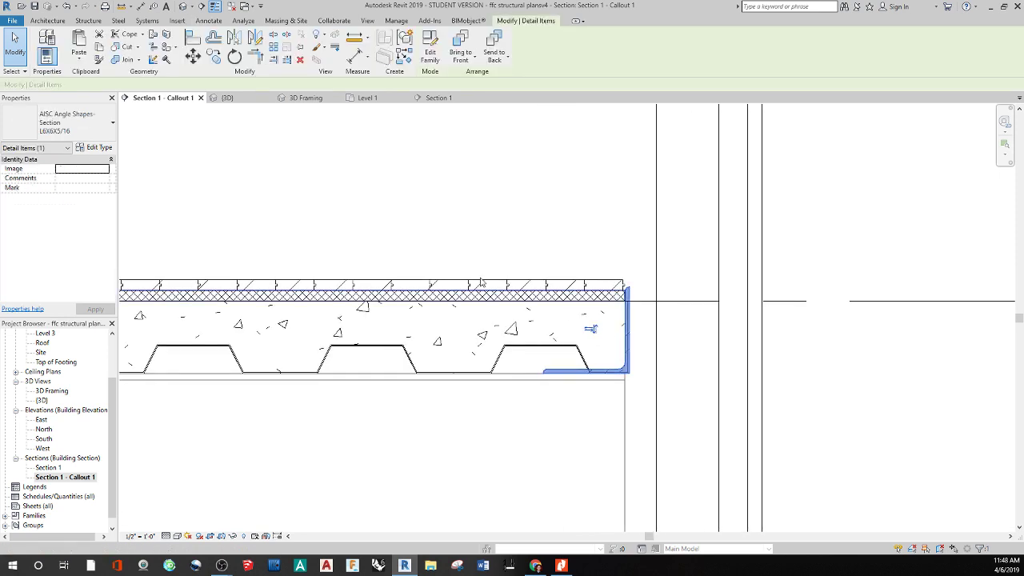
pyautogui.click(64, 122)
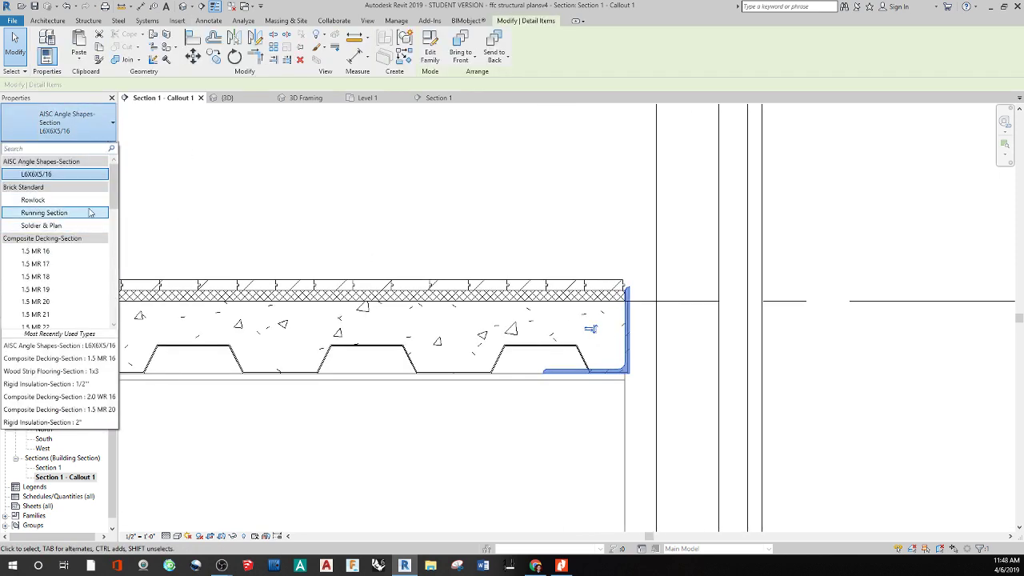
pyautogui.click(470, 163)
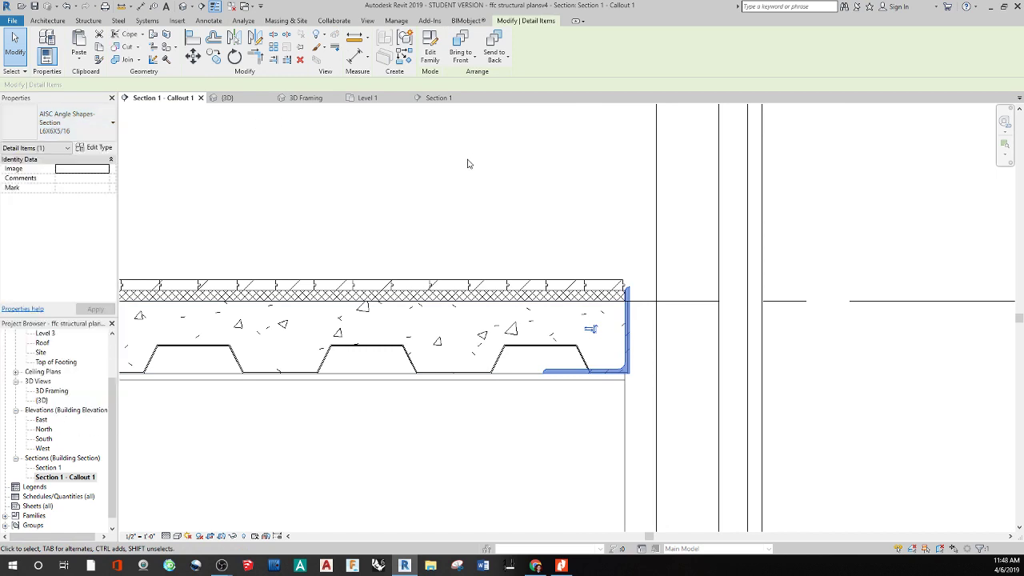
pyautogui.click(486, 213)
# - Load the L8X8X1/2 type of the AISC Angle Shapes-Section family
pyautogui.click(628, 307)
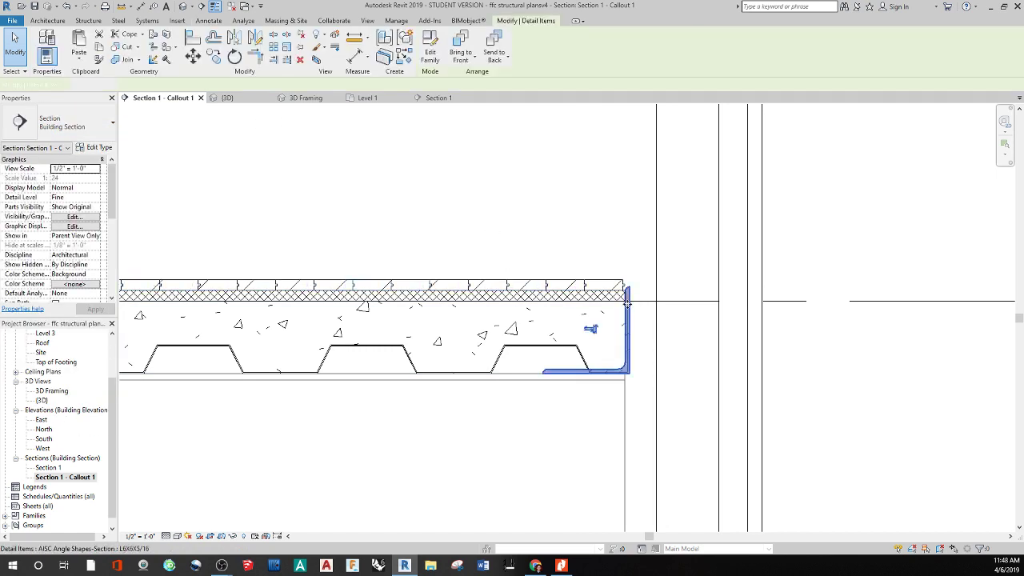
pyautogui.press('c')
pyautogui.press('s')
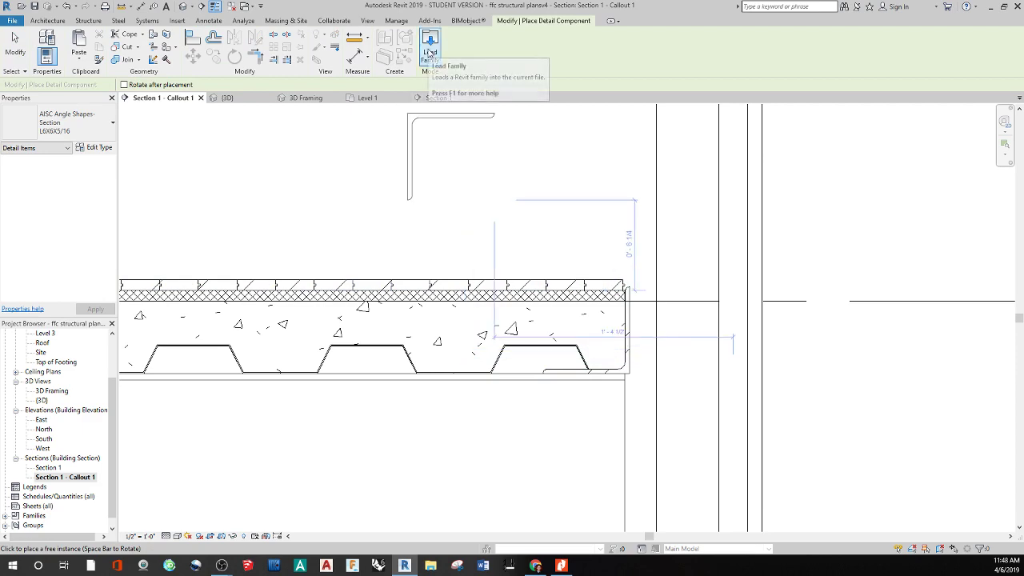
pyautogui.click(430, 44)
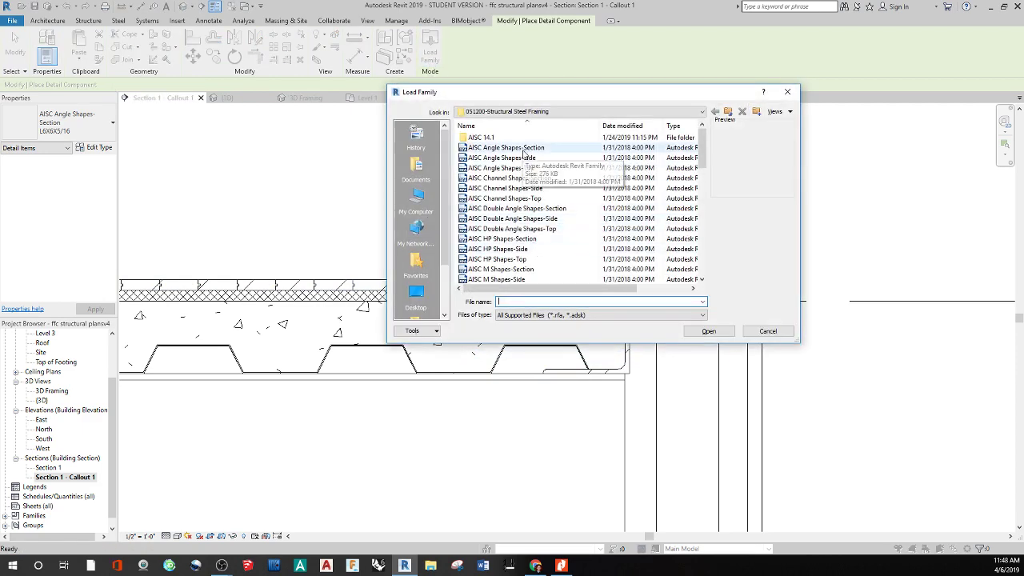
pyautogui.click(521, 148)
pyautogui.click(709, 330)
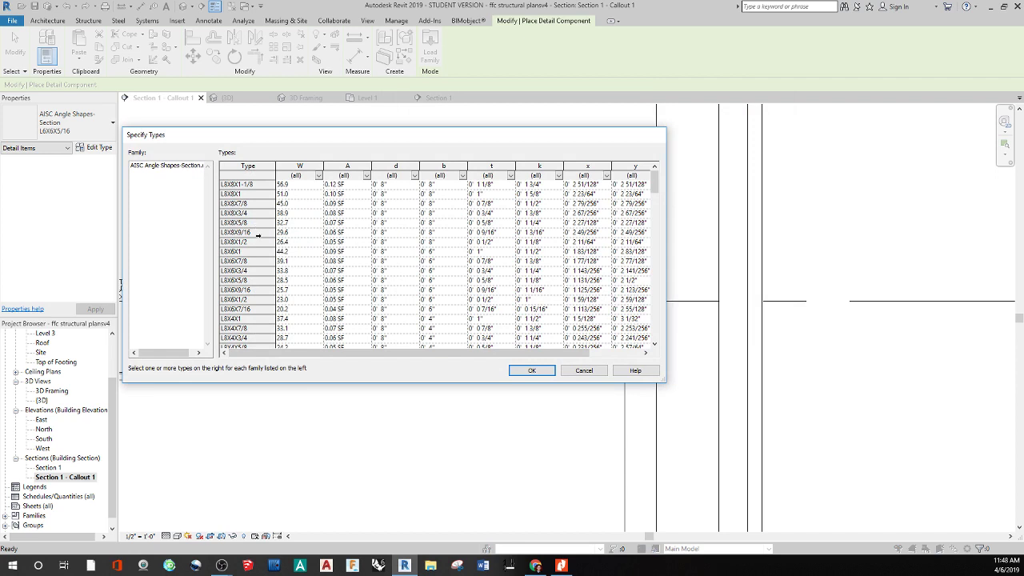
pyautogui.click(258, 243)
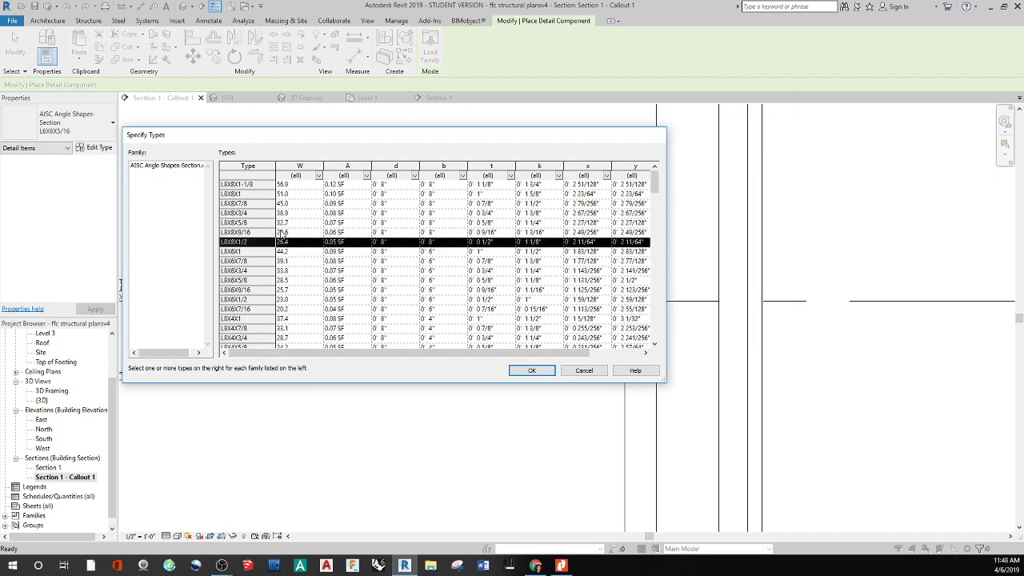
pyautogui.click(544, 371)
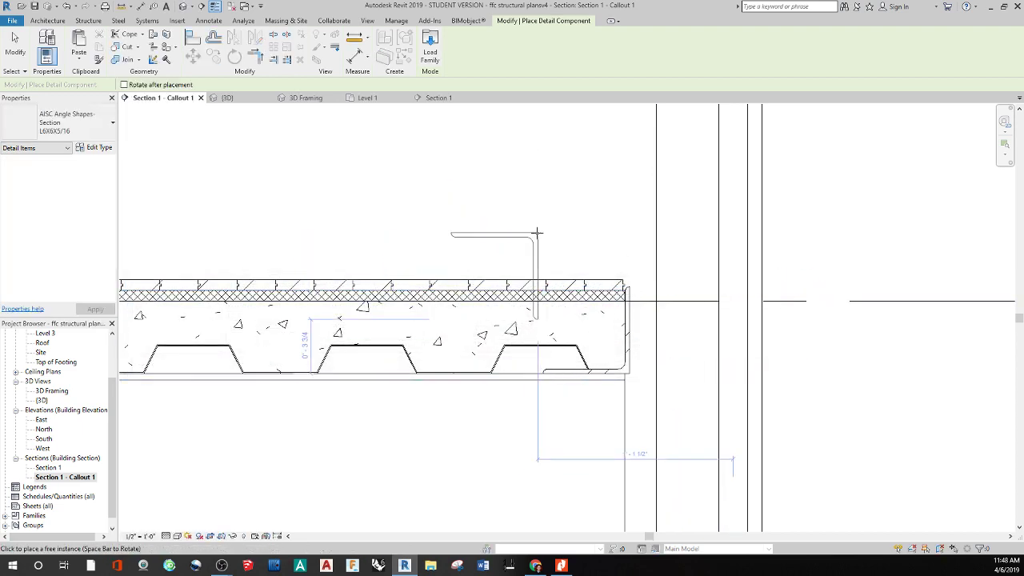
# - Place an extra L6X6X5/16 steel angle above the floor finish near the slab edge and leave the component placement
pyautogui.click(550, 228)
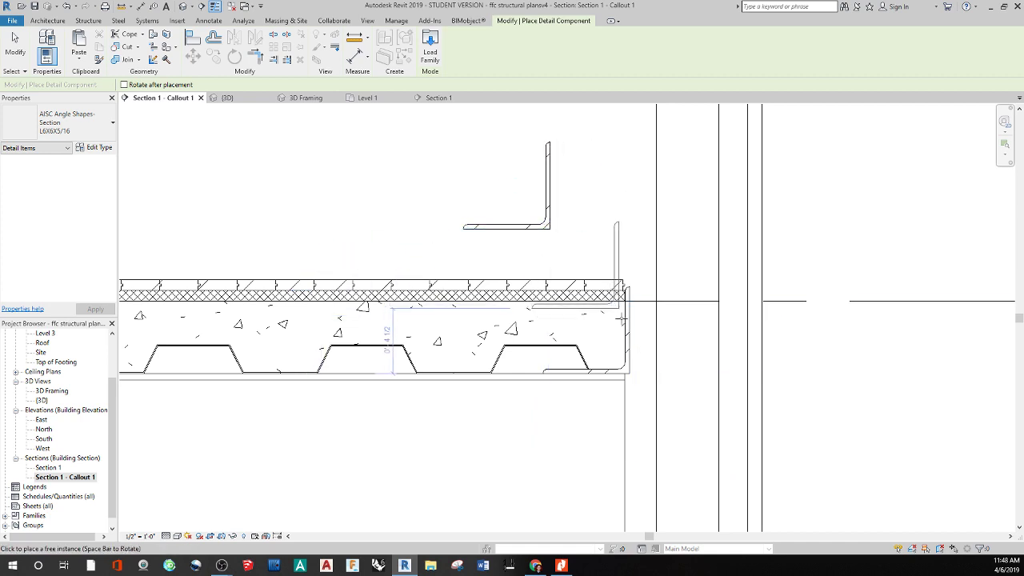
pyautogui.click(628, 372)
pyautogui.press('Escape')
pyautogui.press('Escape')
# - Change the type of the steel angle at the slab edge to L8X8X1/2
pyautogui.click(632, 328)
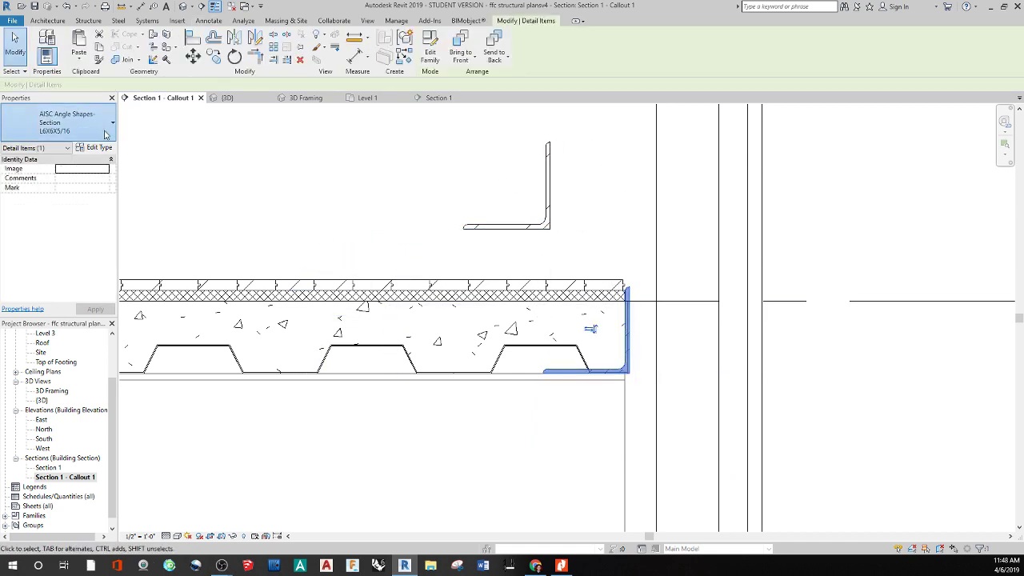
pyautogui.click(88, 124)
pyautogui.click(66, 191)
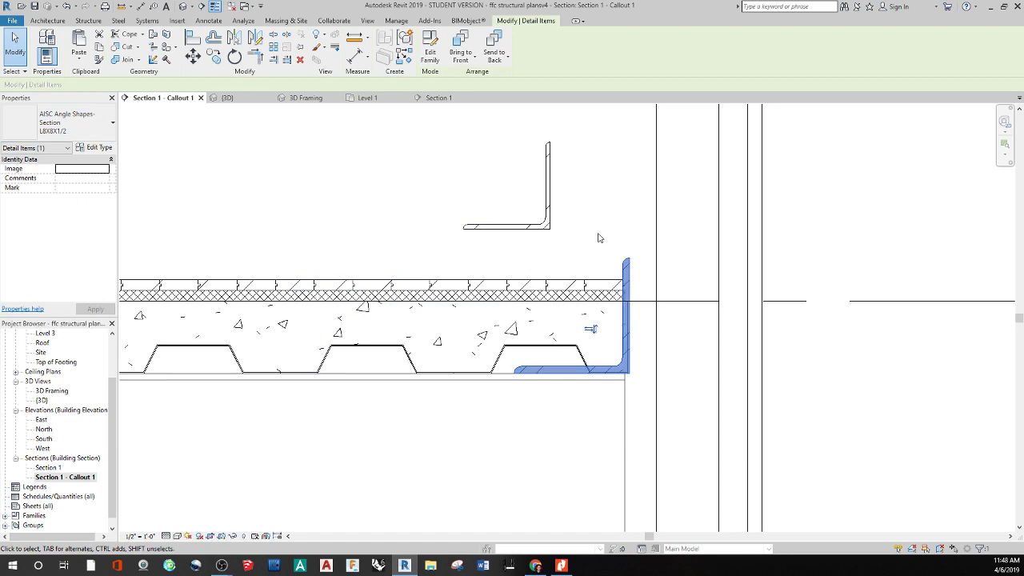
pyautogui.press('Escape')
# - Delete the extra L6X6X5/16 angle above the floor finish
pyautogui.click(543, 198)
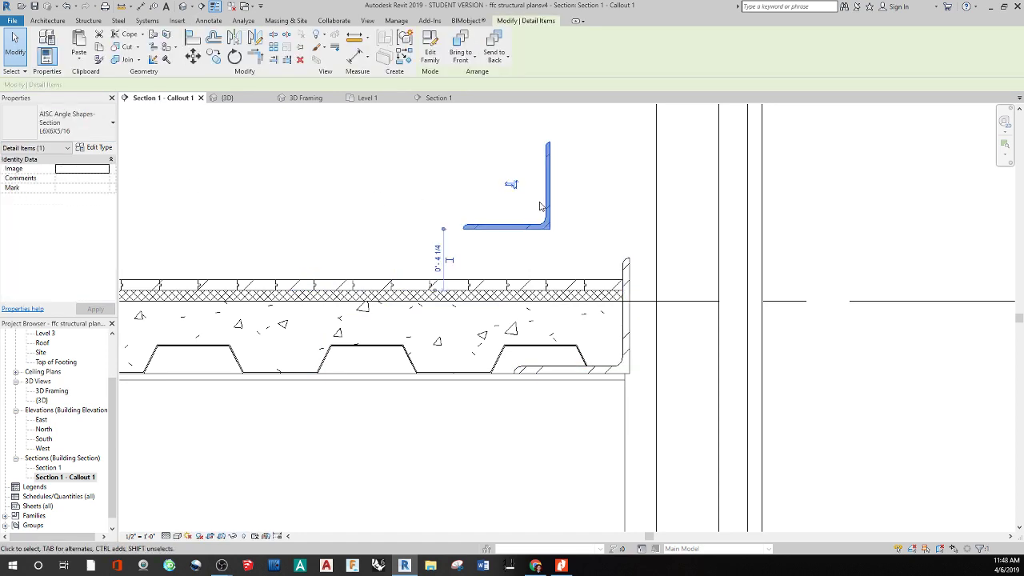
pyautogui.press('Delete')
pyautogui.scroll(-3, 539, 226)
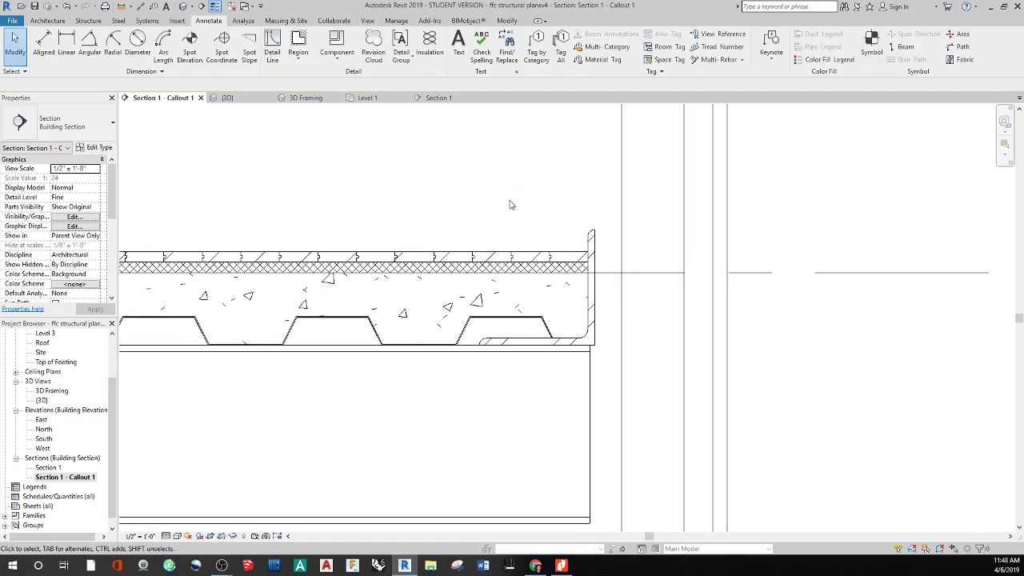
pyautogui.moveTo(472, 232); pyautogui.dragTo(520, 236, button='middle')
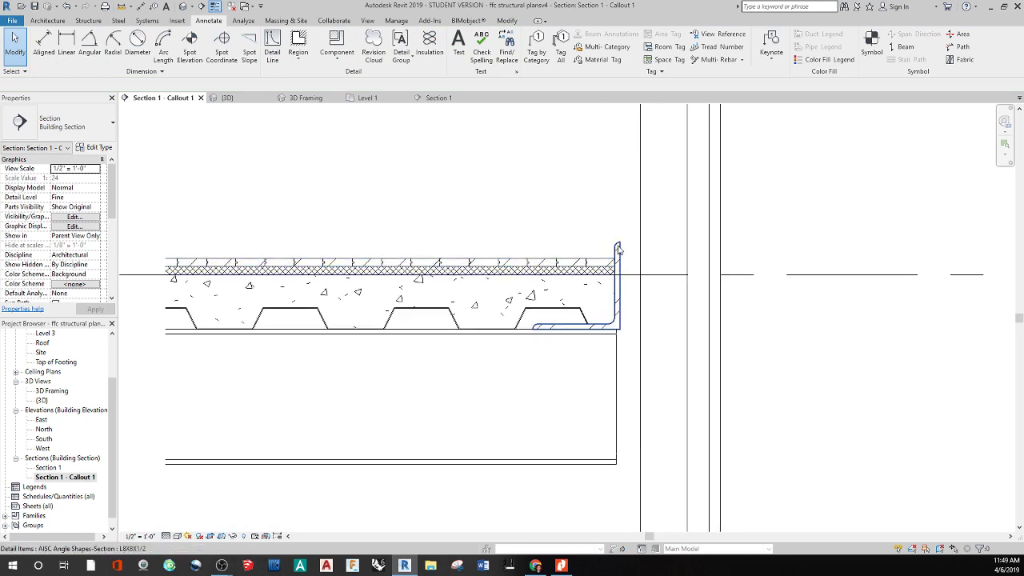
# - Select the slab-edge angle and shift it slightly inward toward the slab
pyautogui.click(621, 320)
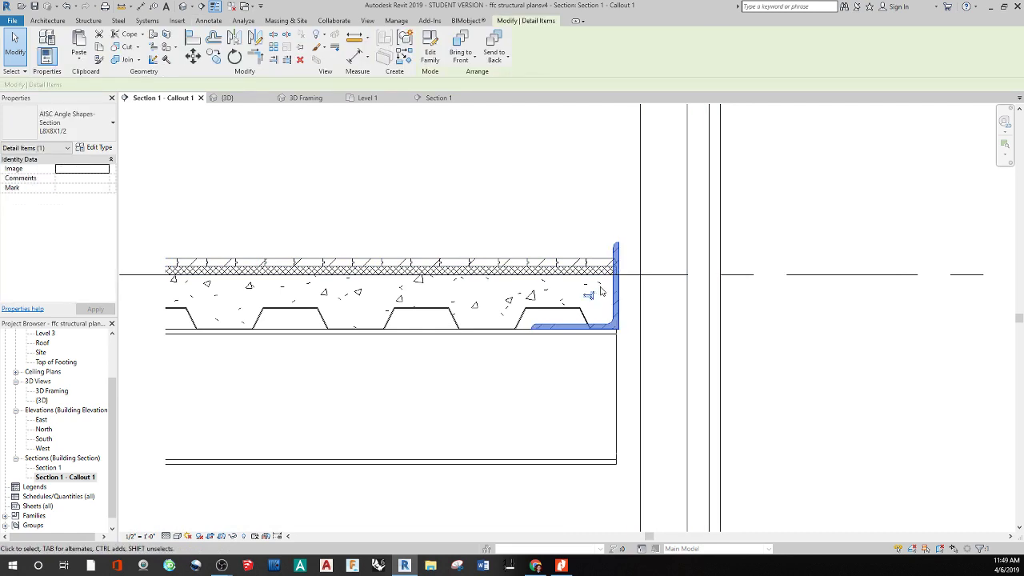
pyautogui.click(576, 244)
pyautogui.moveTo(558, 219); pyautogui.dragTo(482, 224, button='middle')
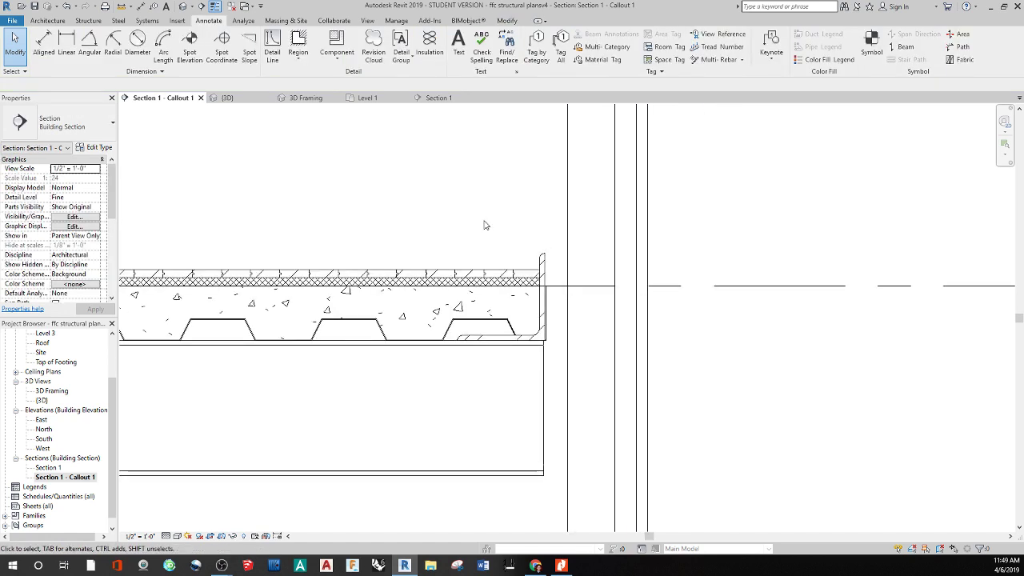
# - Try deleting the vertical line just outside the slab-edge angle and undo the deletion
pyautogui.click(557, 312)
pyautogui.scroll(4, 558, 312)
pyautogui.click(560, 312)
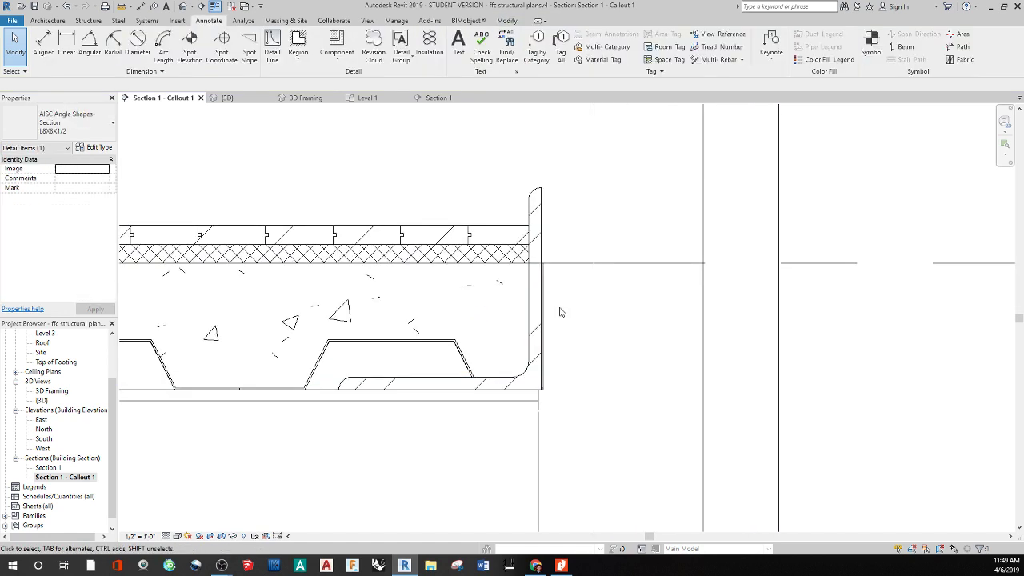
pyautogui.click(542, 324)
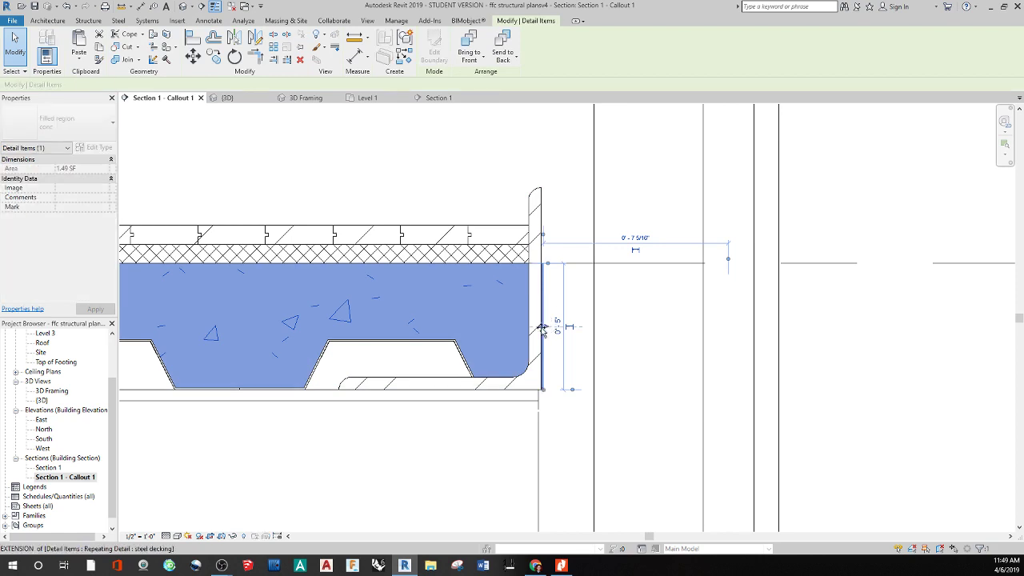
pyautogui.press('Delete')
pyautogui.scroll(-3, 567, 340)
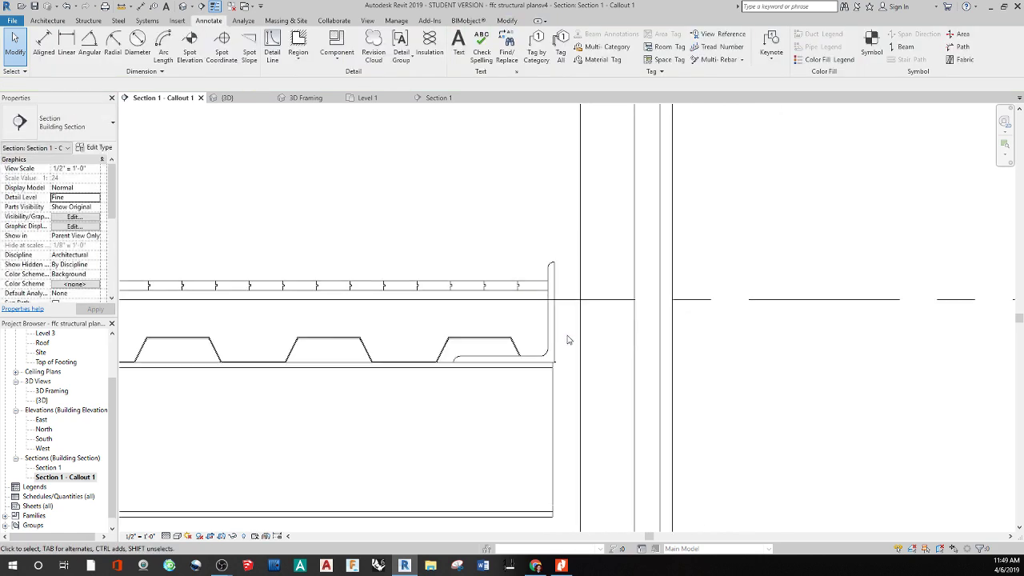
pyautogui.scroll(-1, 552, 280)
pyautogui.hotkey('ctrl', 'z')
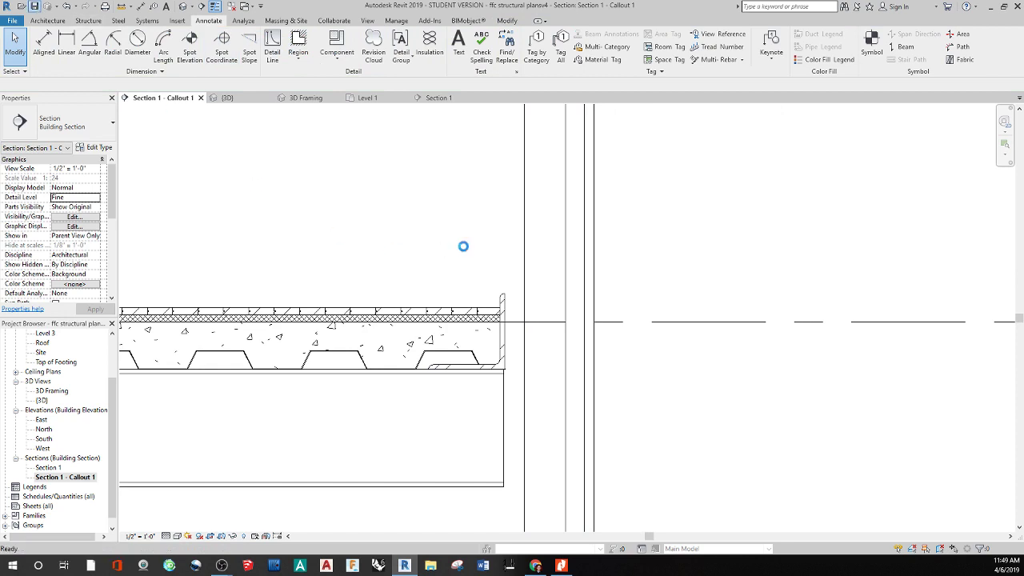
# - Sketch a masking region rectangle about 2 3/4" wide and 1 1/2" high from the beam end to the nearest mullion line
pyautogui.moveTo(445, 243); pyautogui.dragTo(324, 147, button='middle')
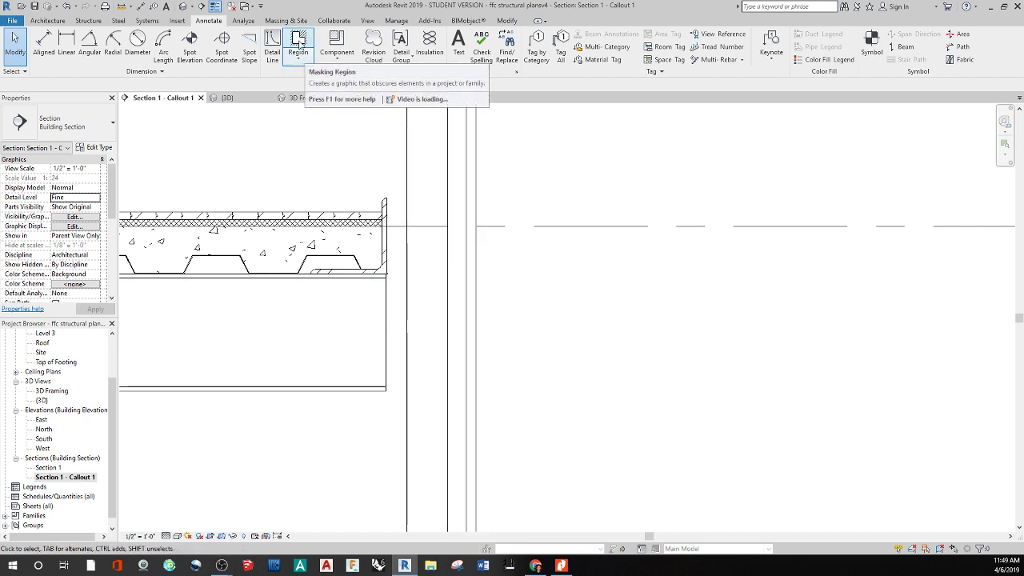
pyautogui.click(298, 42)
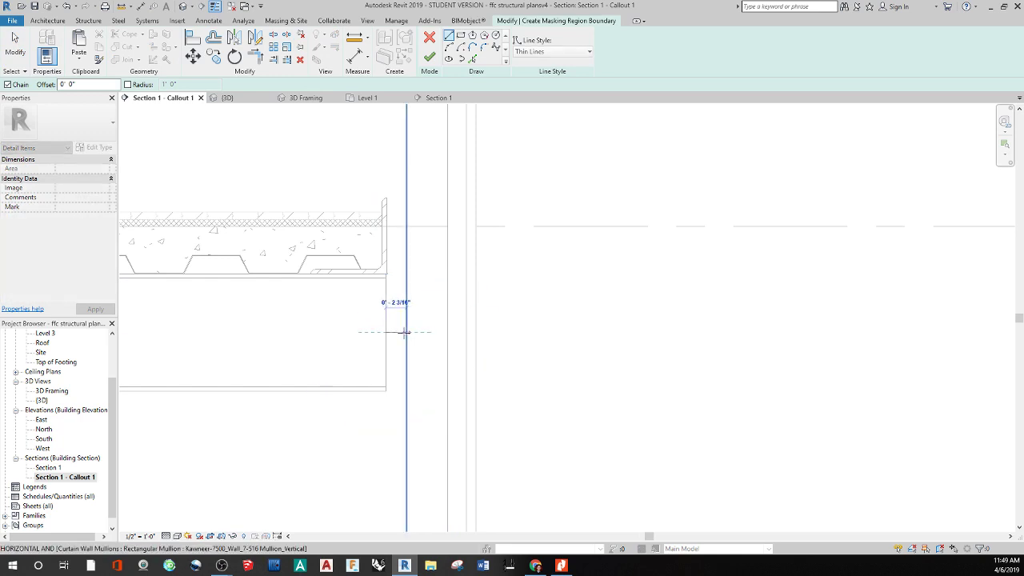
pyautogui.click(407, 318)
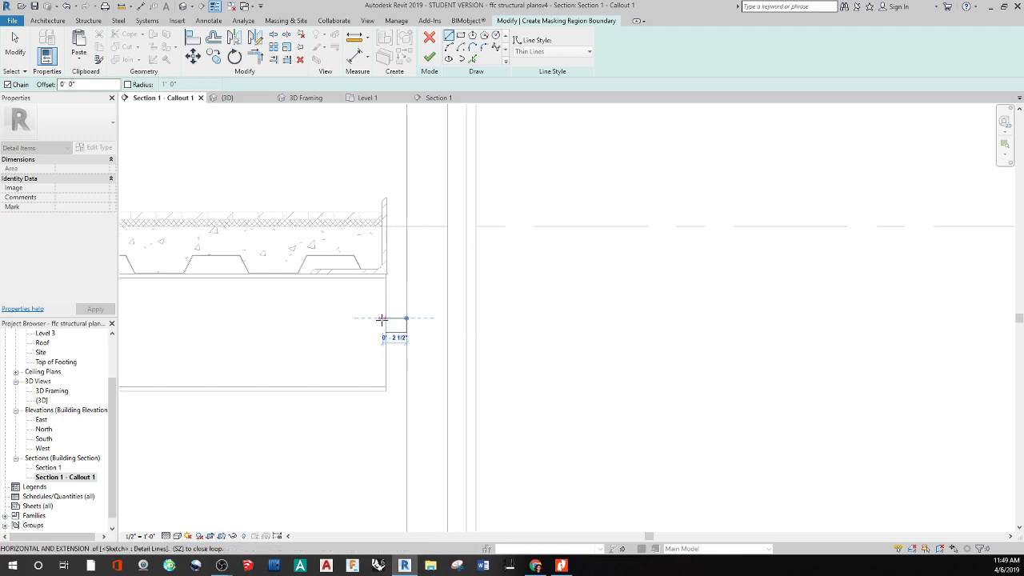
pyautogui.click(381, 318)
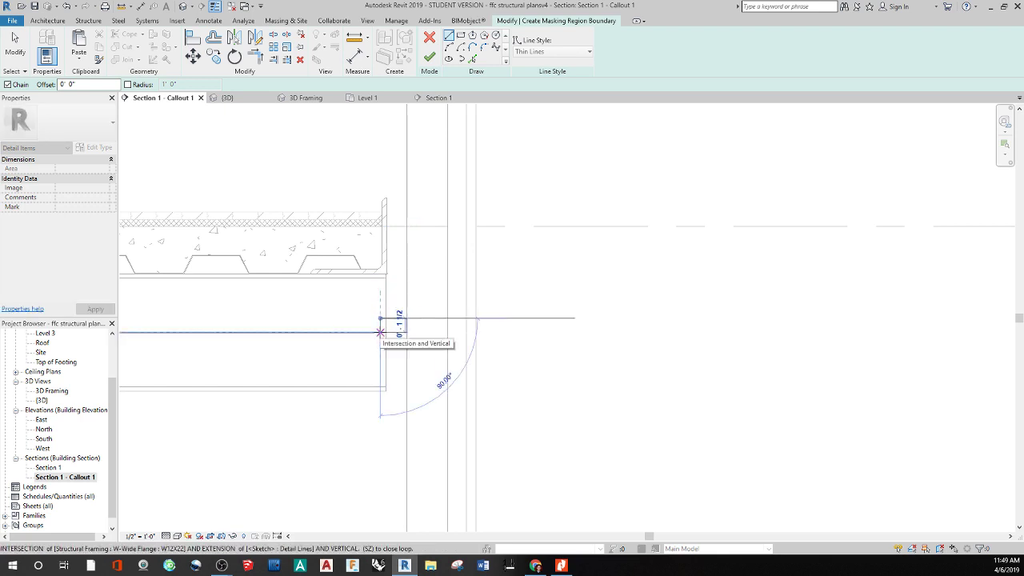
pyautogui.click(381, 331)
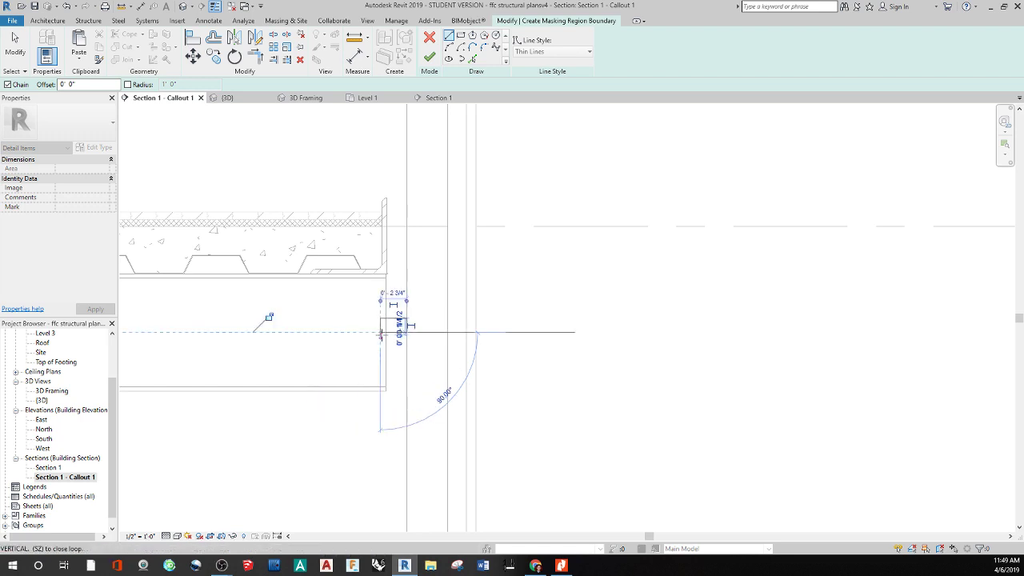
pyautogui.click(405, 332)
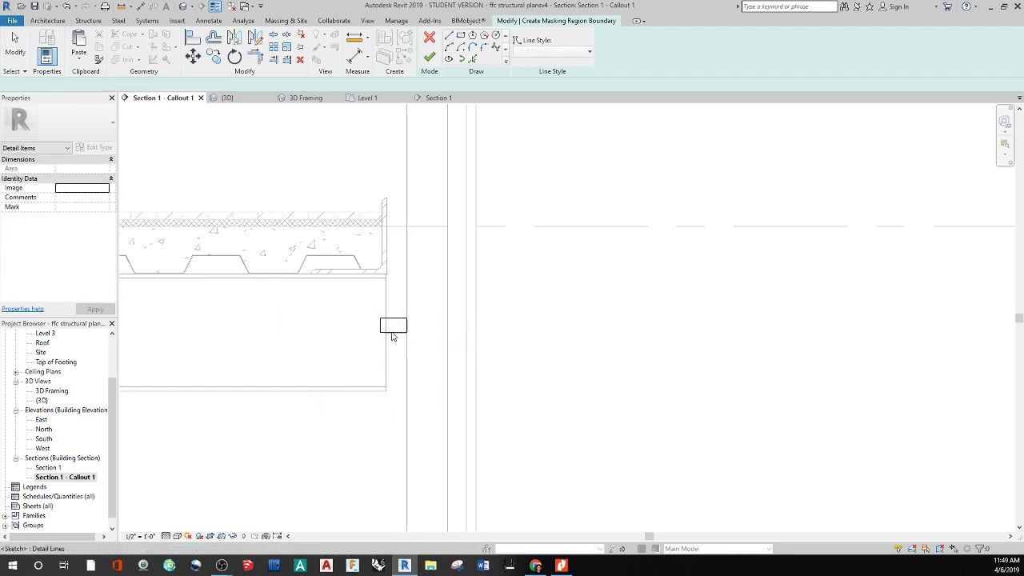
pyautogui.press('Escape')
# - Double the masking sketch's height by mirroring the rectangle about its lower edge and deleting the shared middle line
pyautogui.scroll(3, 392, 333)
pyautogui.moveTo(323, 286); pyautogui.dragTo(441, 339)
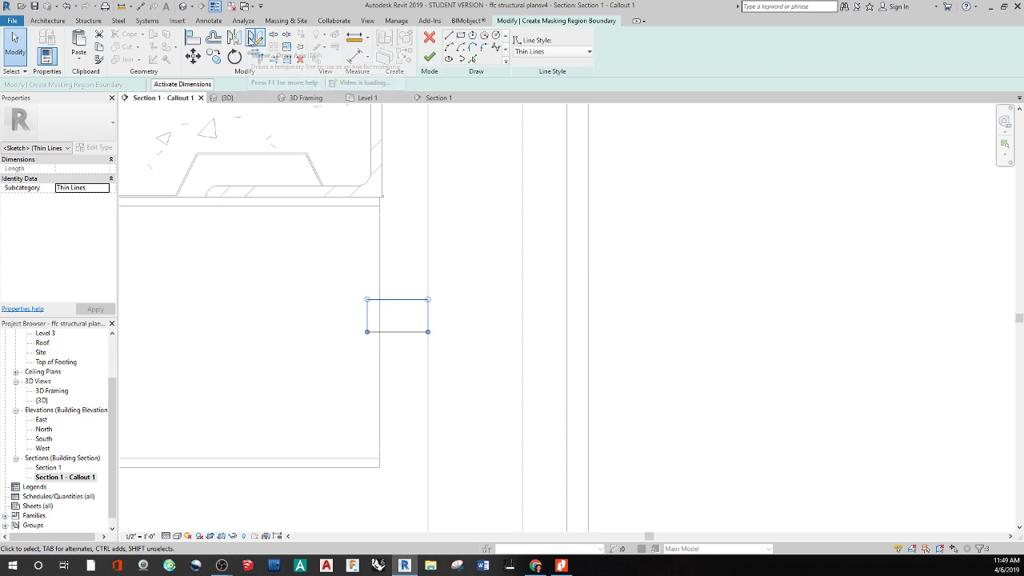
pyautogui.click(234, 38)
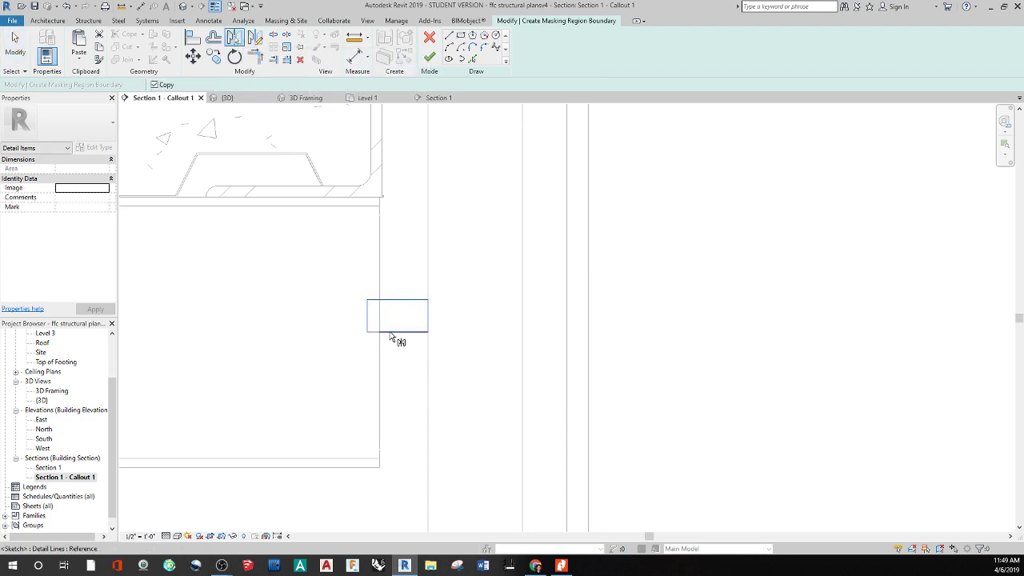
pyautogui.click(390, 333)
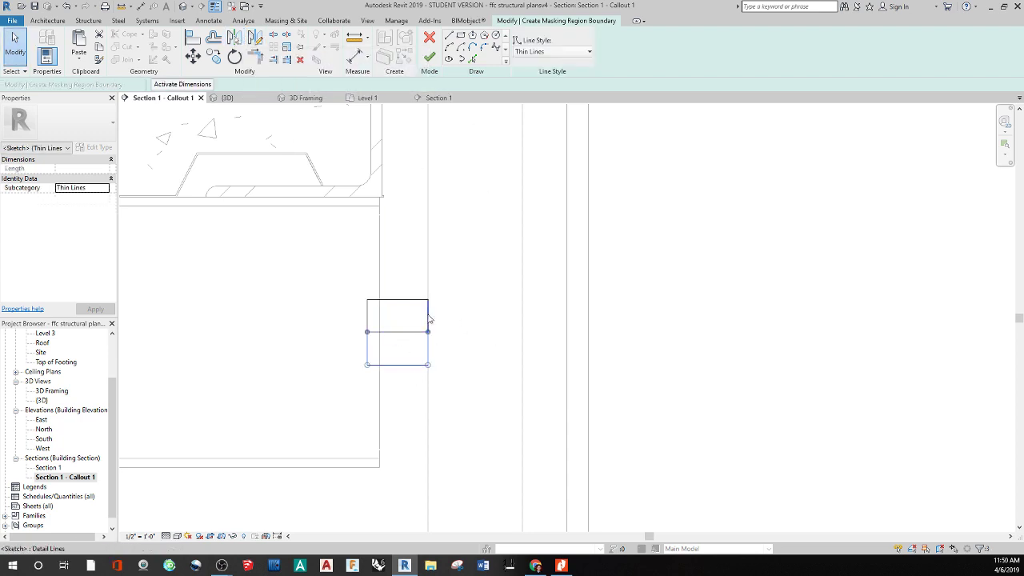
pyautogui.click(411, 338)
pyautogui.click(413, 331)
pyautogui.press('Delete')
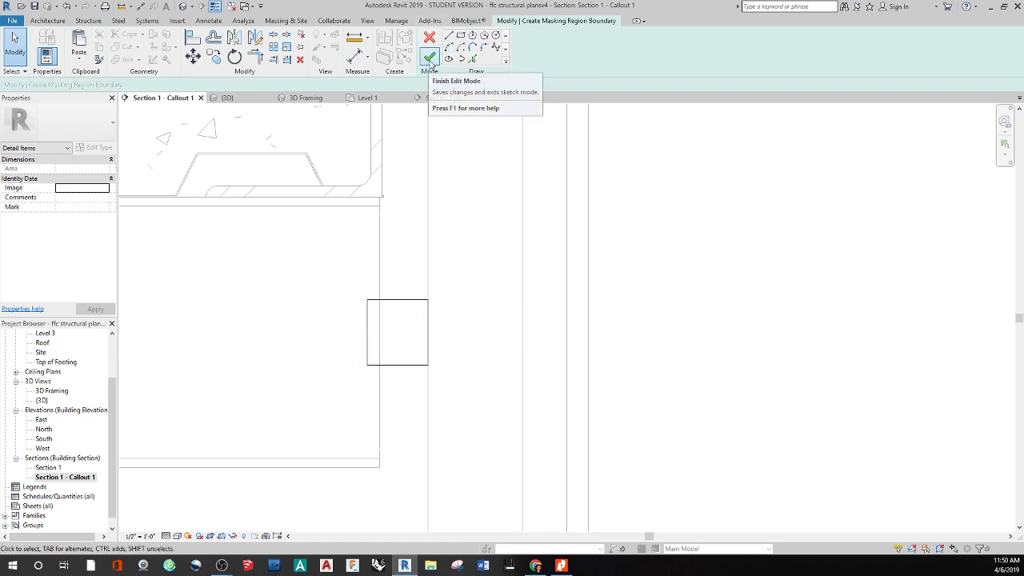
# - Extend the mullion-side edge of the masking sketch slightly past the mullion line and finish the region
pyautogui.click(429, 330)
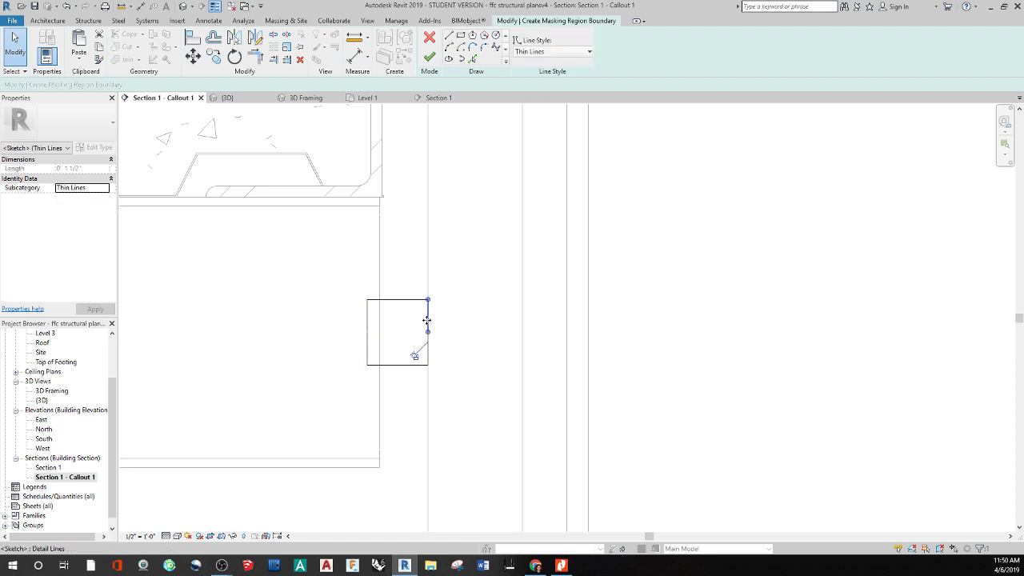
pyautogui.moveTo(437, 320); pyautogui.dragTo(440, 321)
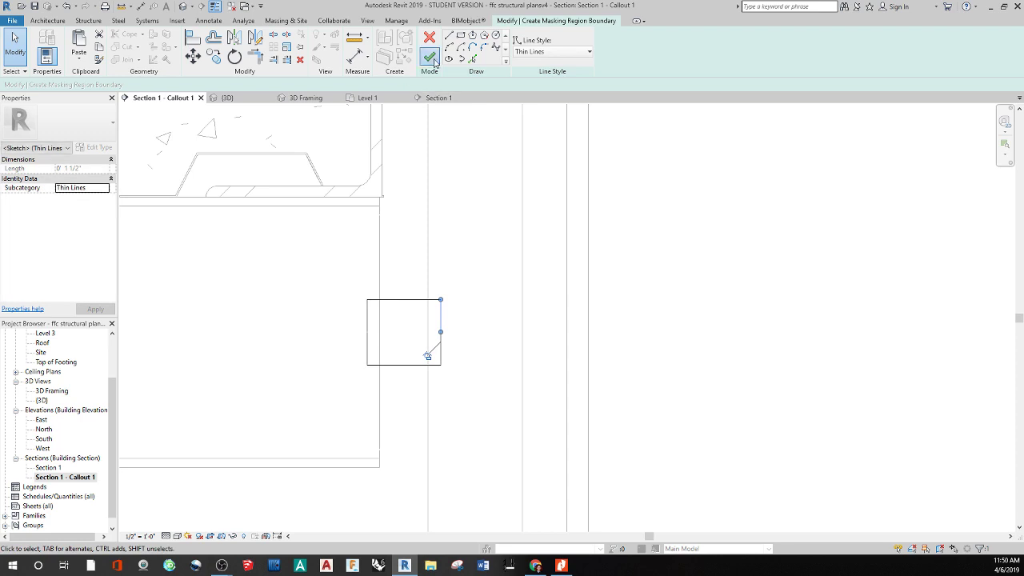
pyautogui.click(430, 57)
pyautogui.click(407, 252)
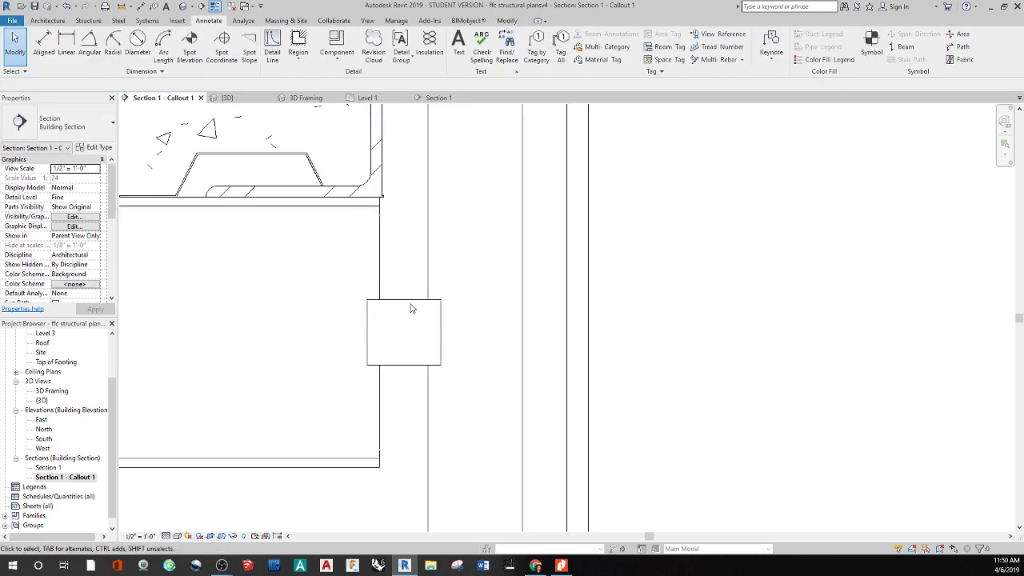
# - Change all boundary lines of the masking region at the beam end to <Invisible lines> and finish the edit
pyautogui.click(368, 306)
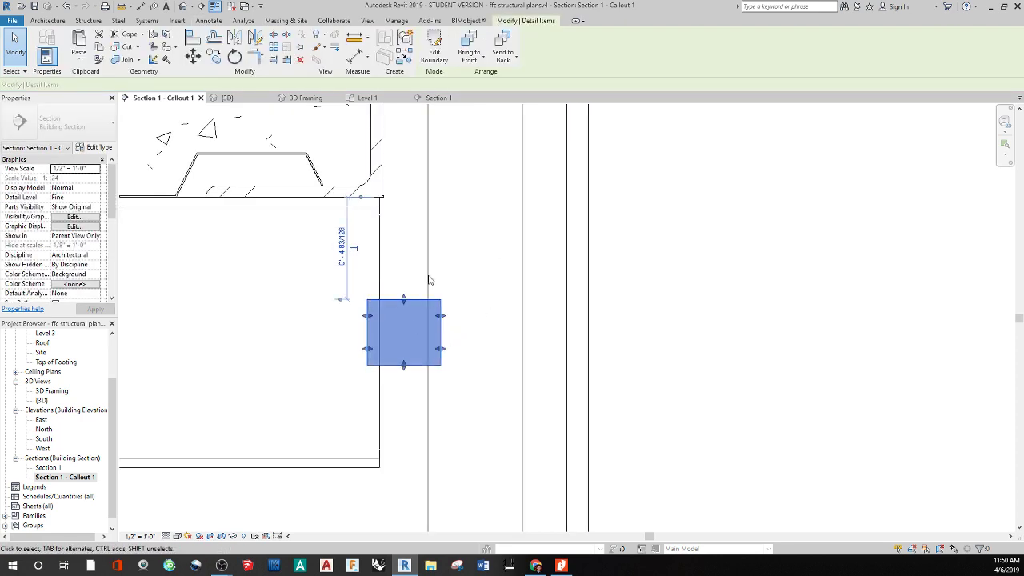
pyautogui.click(435, 52)
pyautogui.moveTo(342, 285)
pyautogui.mouseDown()
pyautogui.moveTo(466, 379)
pyautogui.moveTo(489, 374)
pyautogui.mouseUp()
pyautogui.click(547, 56)
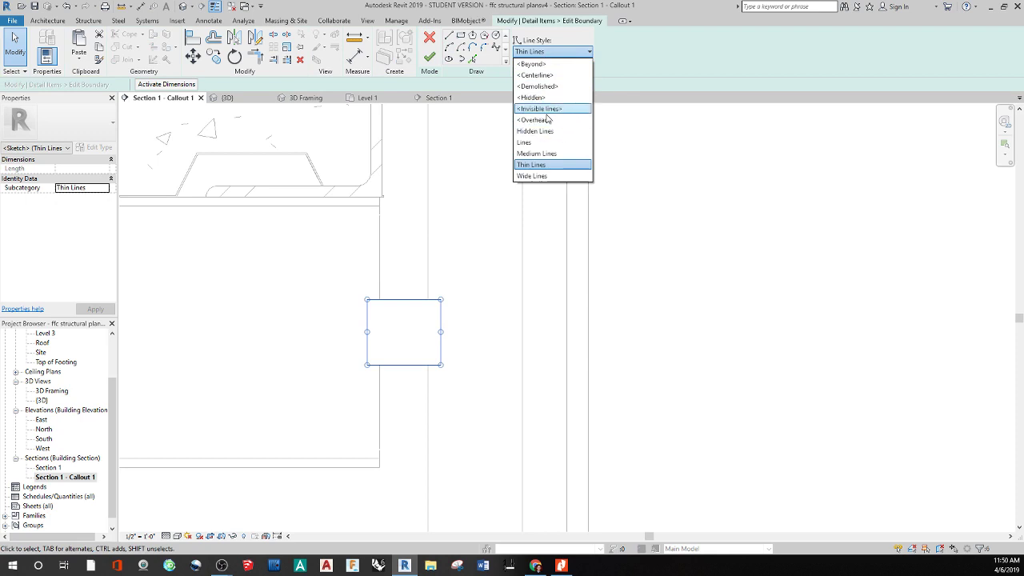
pyautogui.click(547, 110)
pyautogui.click(429, 58)
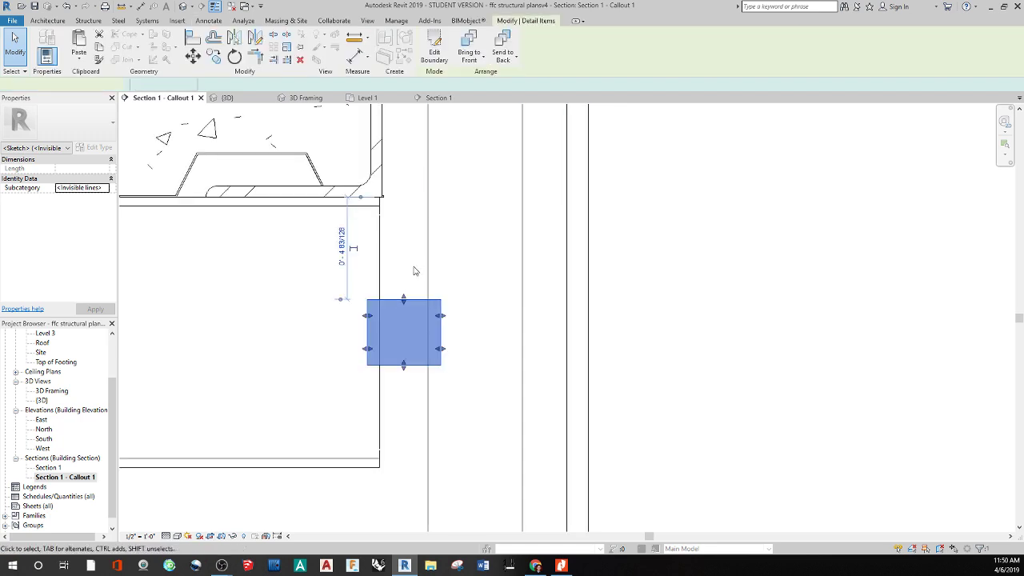
pyautogui.click(414, 276)
# - Draw a Thin Lines detail rectangle about 5 1/4" wide and 3" high across the masked gap, starting at the beam end
pyautogui.scroll(-3, 410, 355)
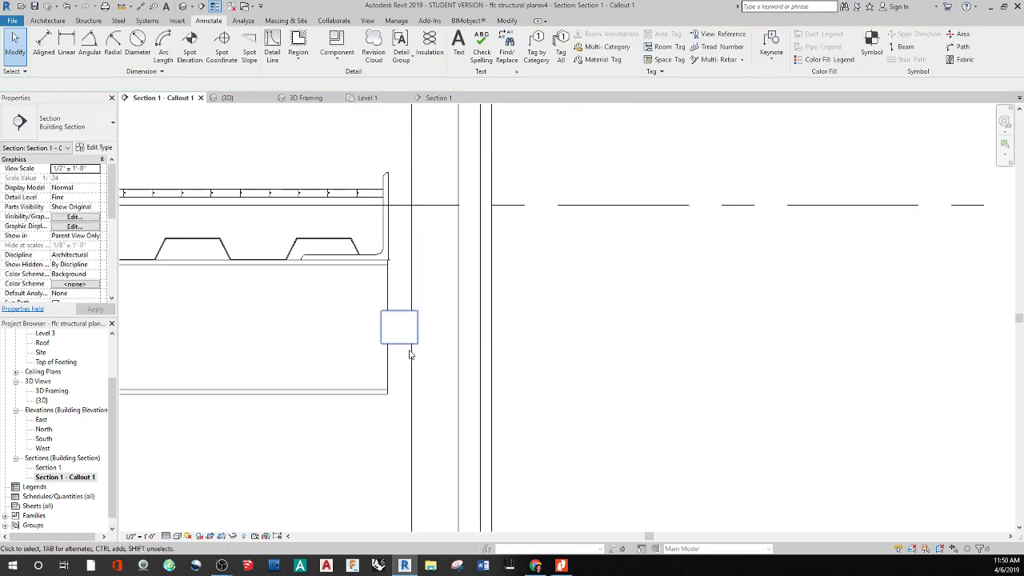
pyautogui.moveTo(410, 354); pyautogui.dragTo(630, 403, button='middle')
pyautogui.scroll(4, 437, 327)
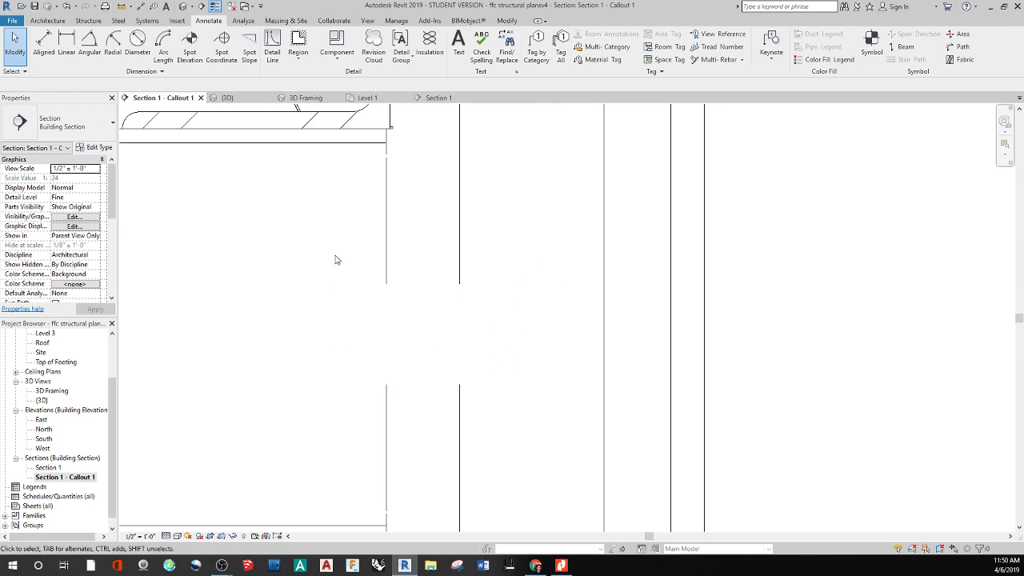
pyautogui.scroll(-1, 530, 283)
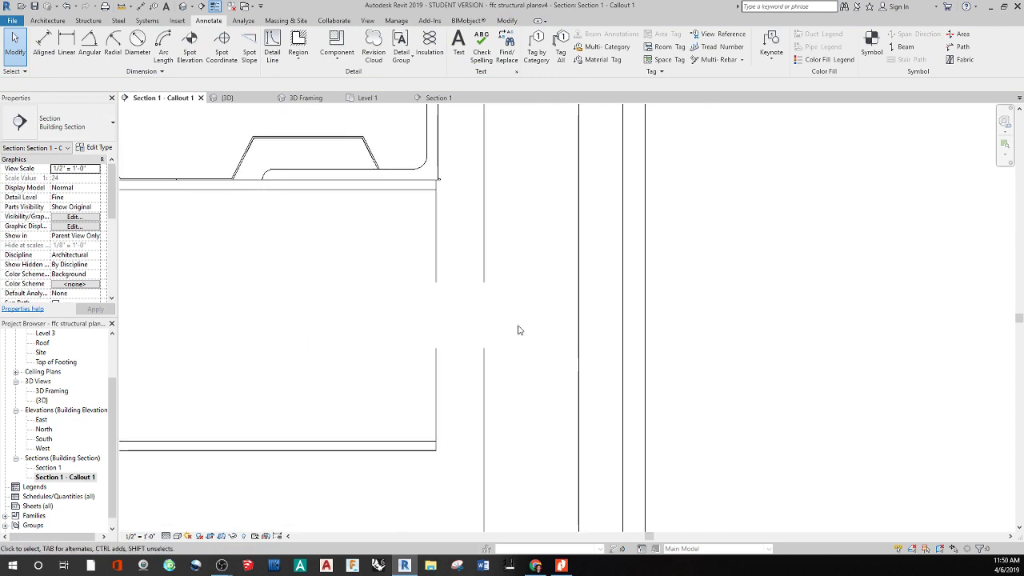
pyautogui.moveTo(680, 334); pyautogui.dragTo(643, 374, button='middle')
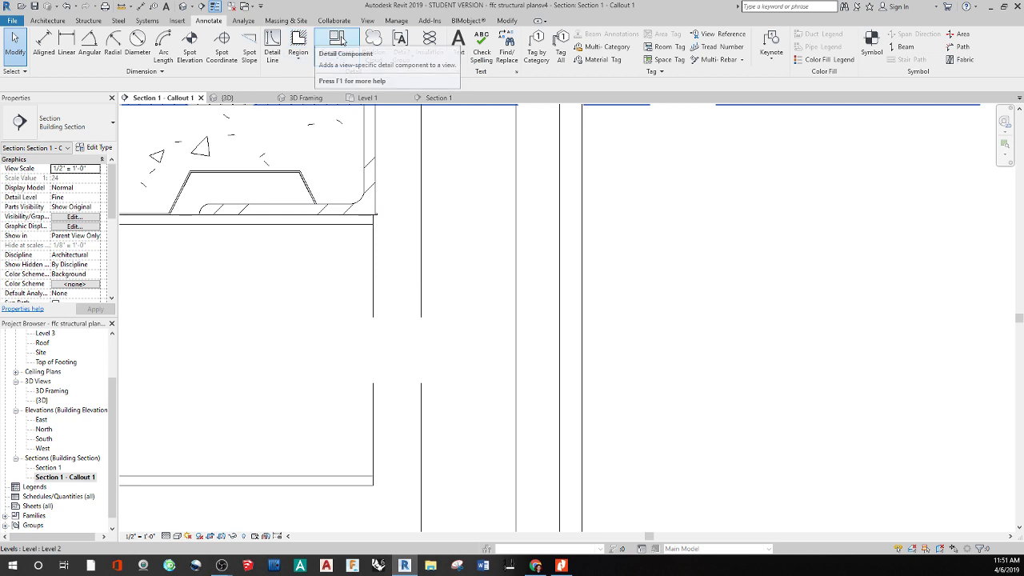
pyautogui.click(272, 45)
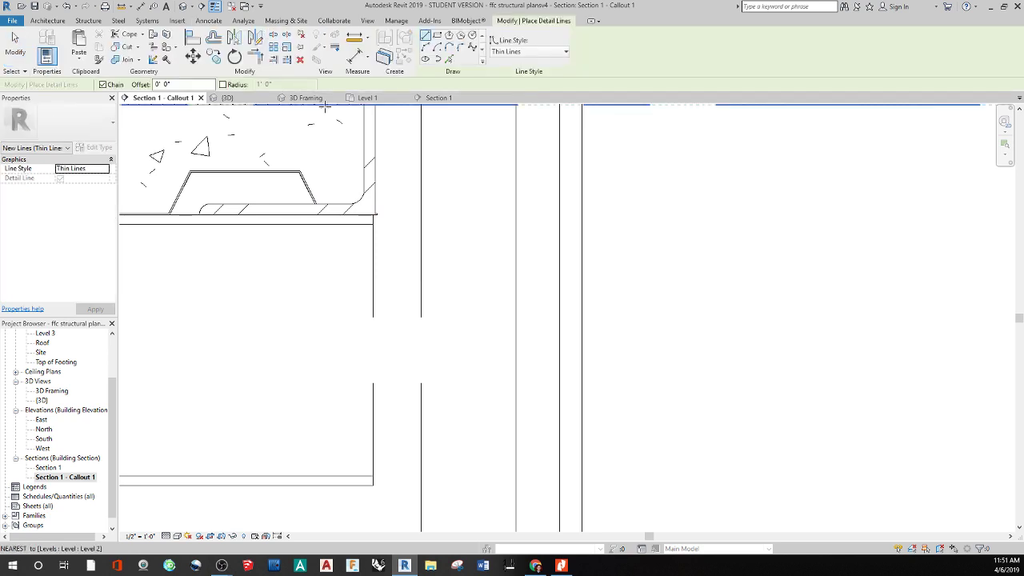
pyautogui.click(436, 36)
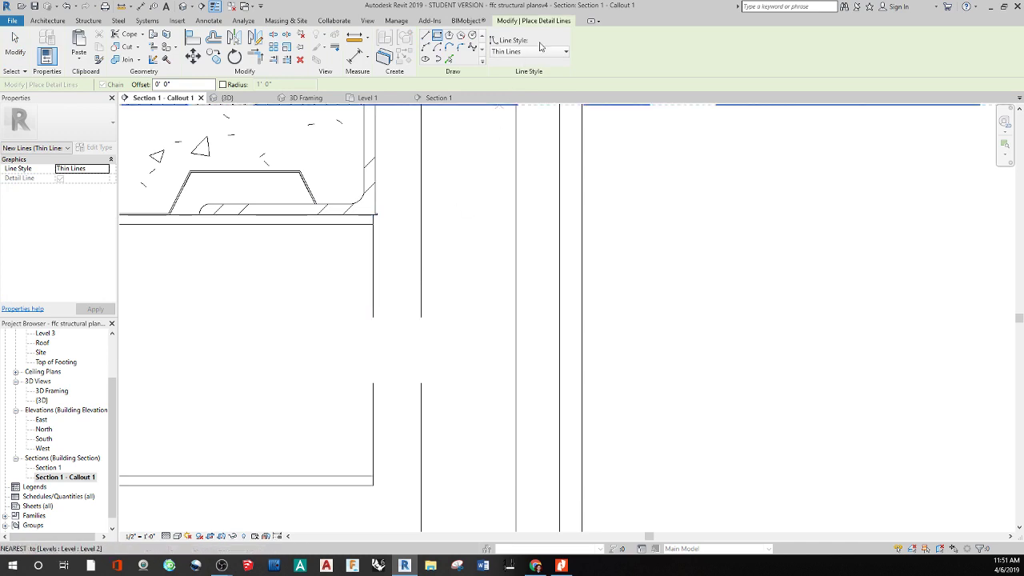
pyautogui.click(372, 317)
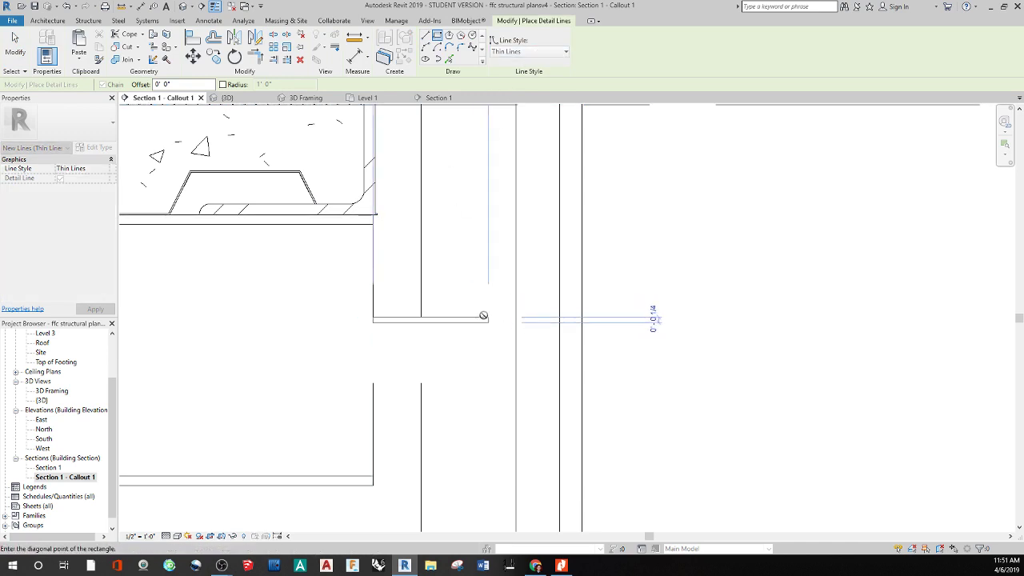
pyautogui.click(488, 383)
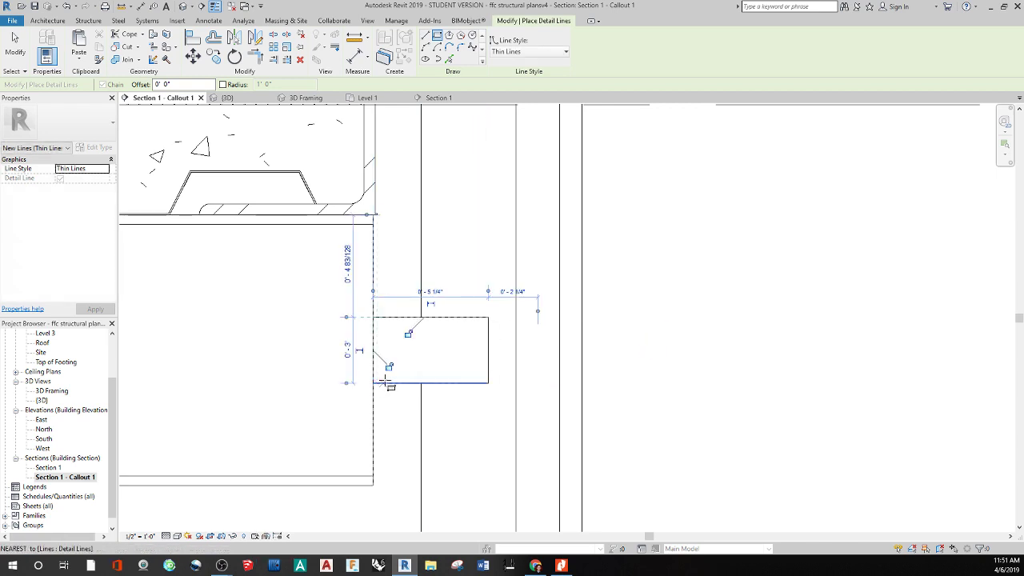
pyautogui.press('Escape')
pyautogui.press('Escape')
# - Stretch the detail rectangle's beam-side edge back into the beam, well past the beam end
pyautogui.click(373, 348)
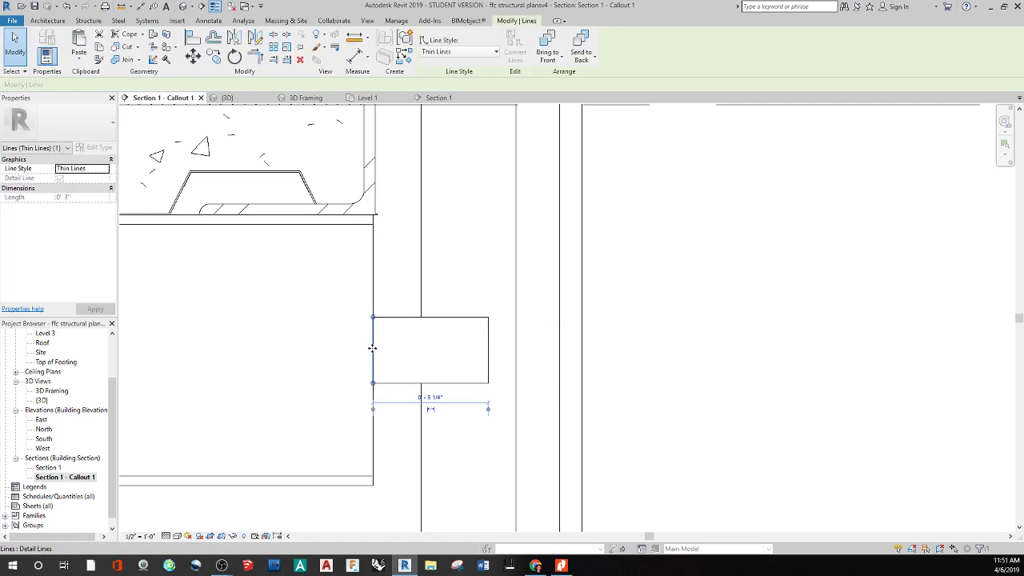
pyautogui.moveTo(372, 349); pyautogui.dragTo(290, 353)
pyautogui.click(346, 280)
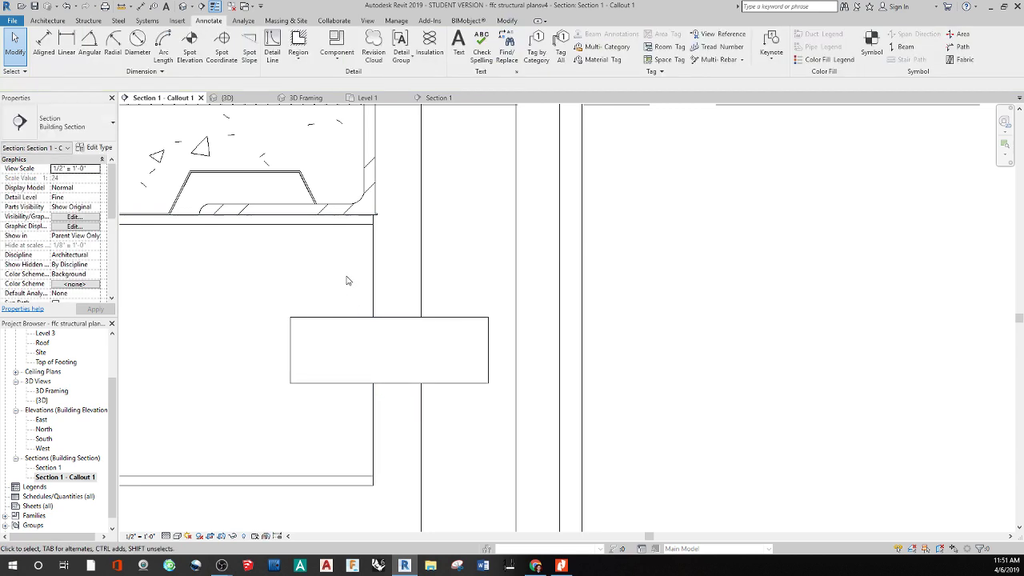
# - Review the connection rectangle within the wider section and follow the curtain wall up to its head at the Level 3 floor
pyautogui.scroll(-5, 344, 279)
pyautogui.scroll(-4, 575, 371)
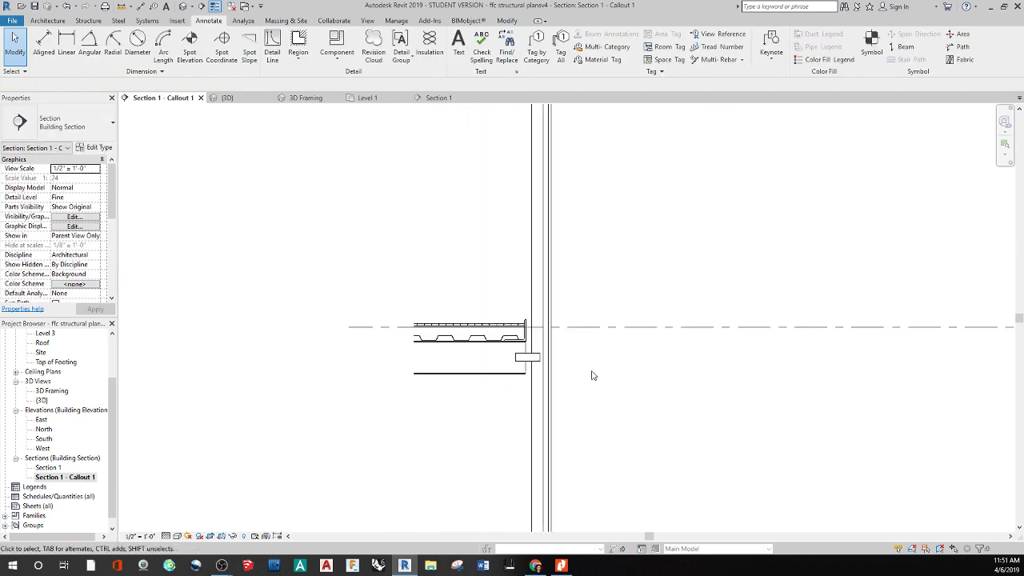
pyautogui.scroll(-2, 448, 242)
pyautogui.scroll(6, 384, 224)
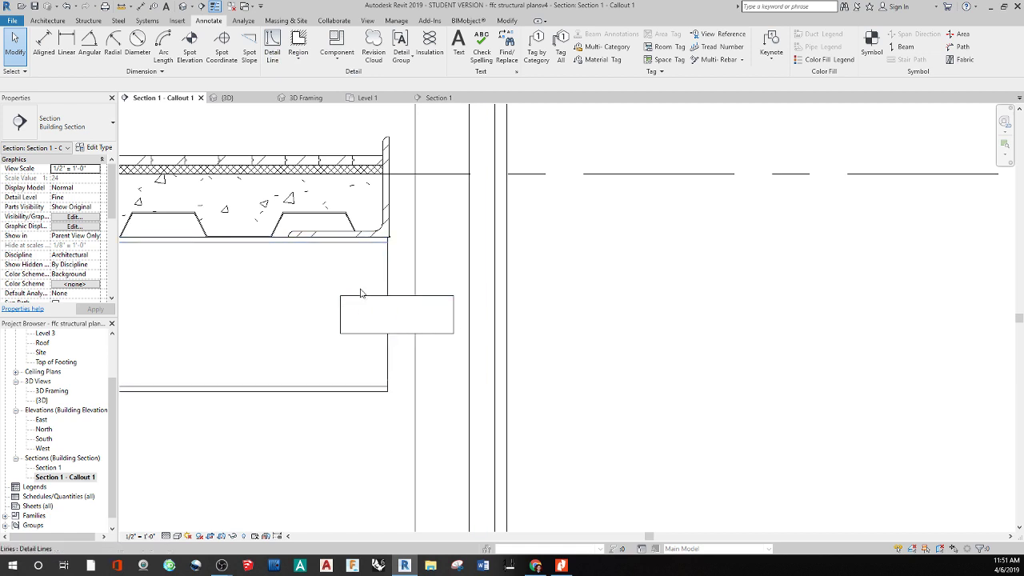
pyautogui.scroll(-5, 641, 358)
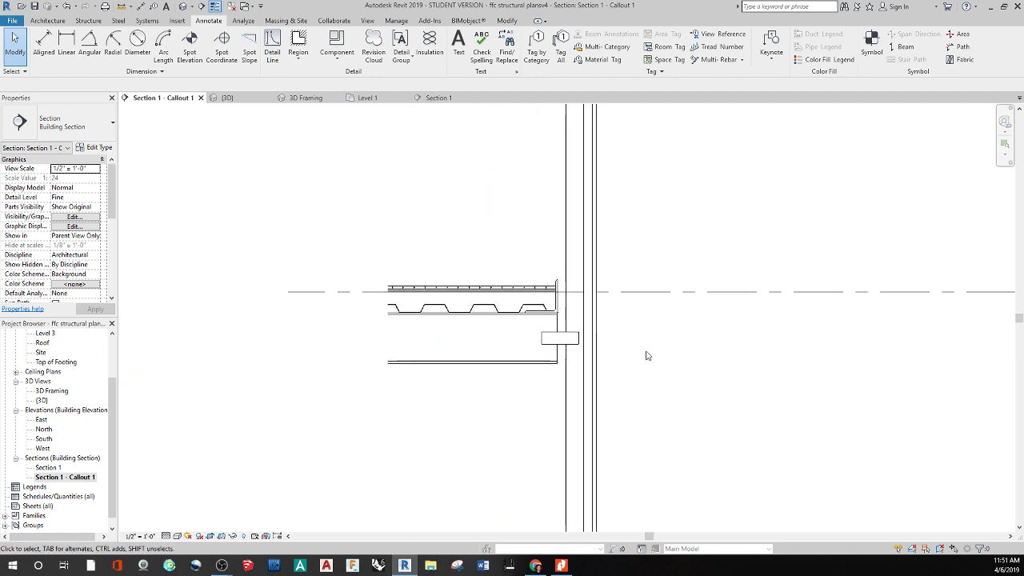
pyautogui.scroll(-2, 562, 336)
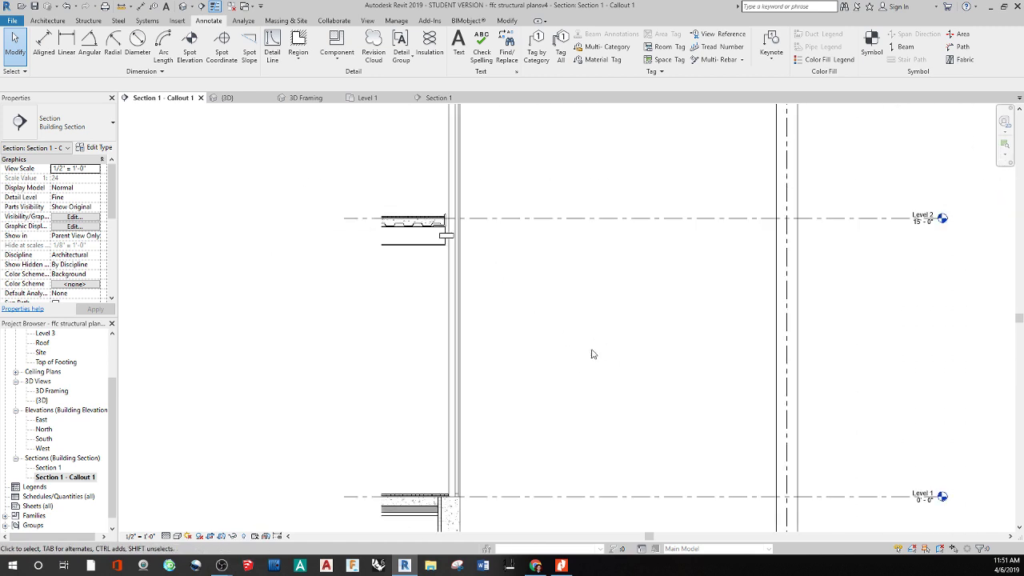
pyautogui.moveTo(593, 354); pyautogui.dragTo(561, 365, button='middle')
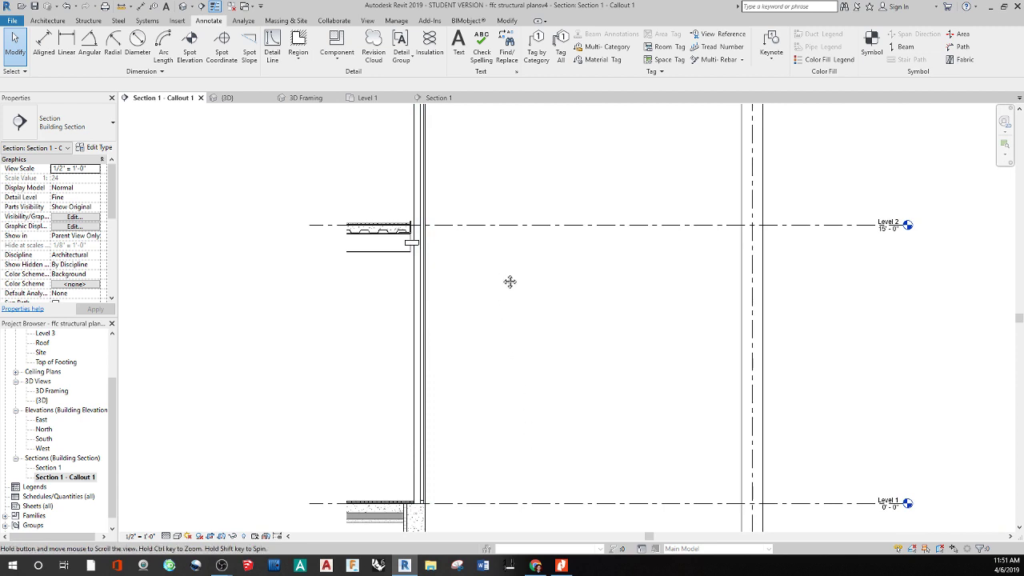
pyautogui.moveTo(509, 280); pyautogui.dragTo(448, 348, button='middle')
pyautogui.scroll(3, 358, 464)
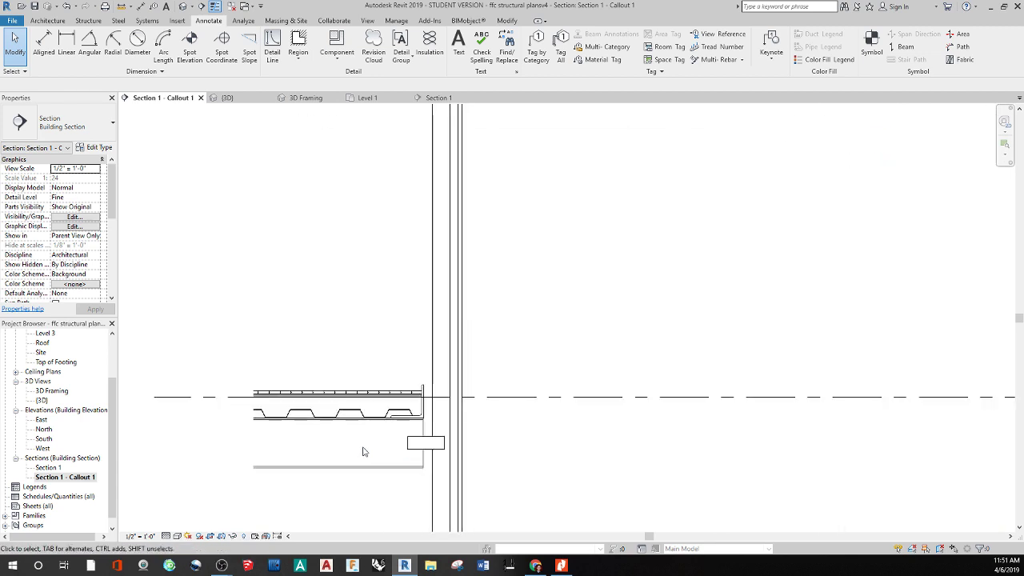
pyautogui.scroll(-2, 360, 450)
pyautogui.moveTo(500, 316); pyautogui.dragTo(501, 441, button='middle')
pyautogui.moveTo(472, 216); pyautogui.dragTo(450, 277, button='middle')
pyautogui.scroll(4, 418, 354)
pyautogui.click(390, 254)
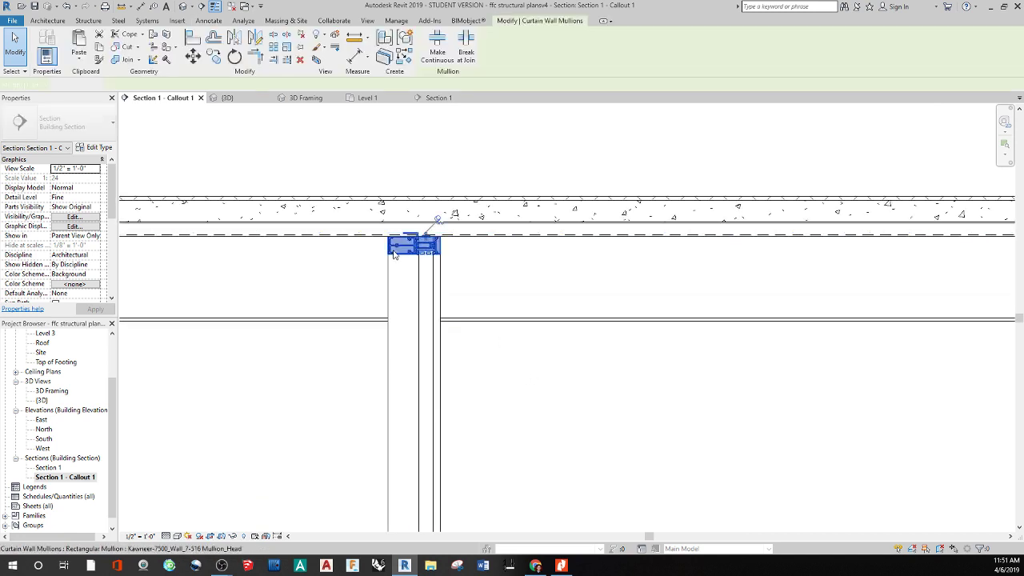
pyautogui.rightClick(393, 248)
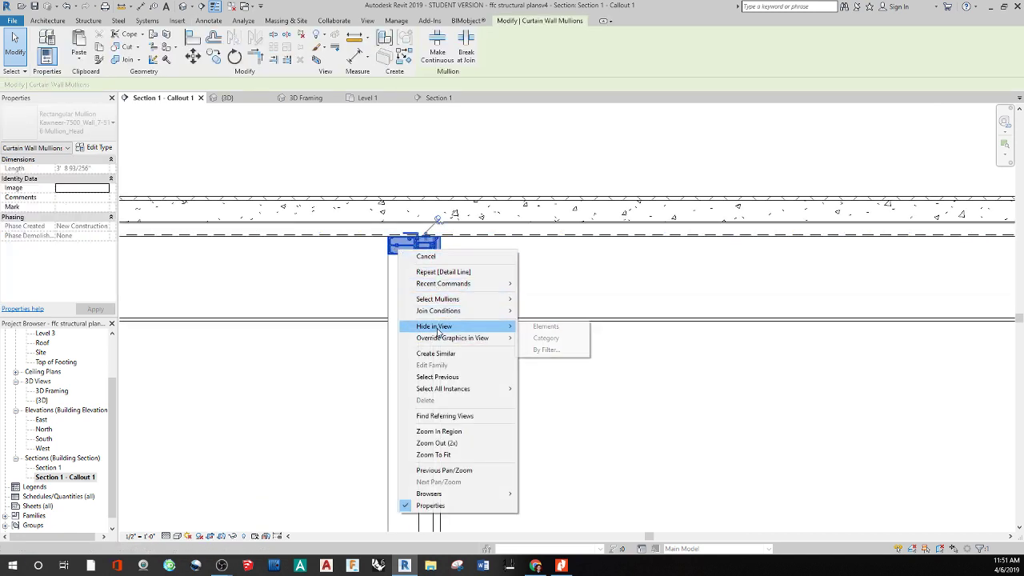
pyautogui.press('Escape')
pyautogui.press('Escape')
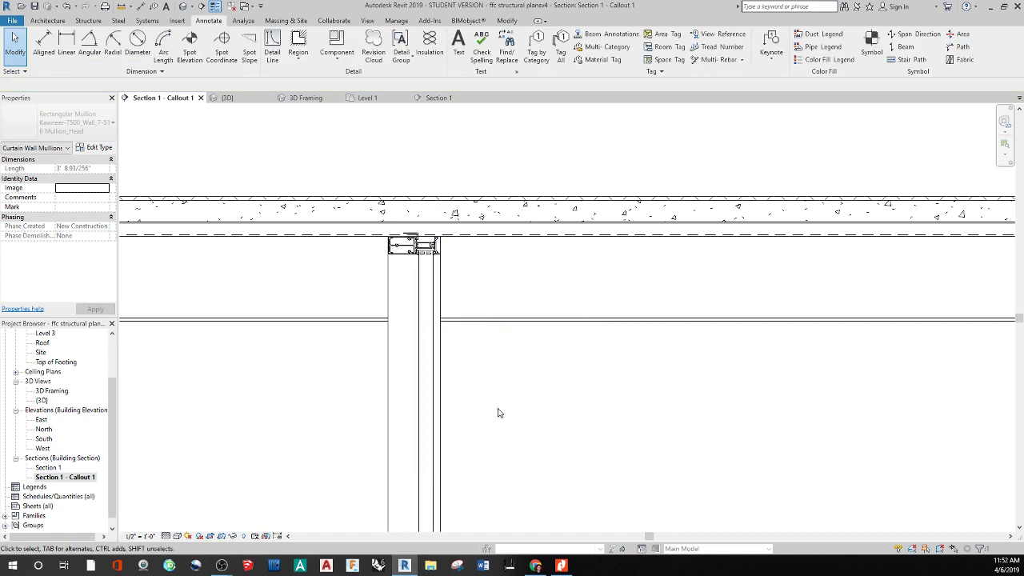
# - Hide only the curtain wall's head mullion element below the Level 3 floor in this view
pyautogui.click(390, 253)
pyautogui.rightClick(390, 253)
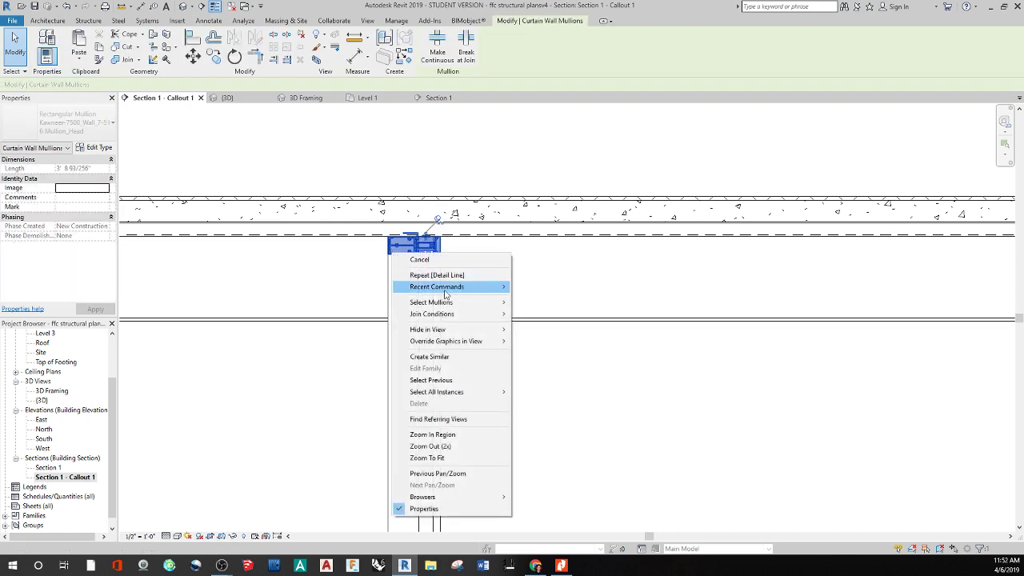
pyautogui.moveTo(480, 330)
pyautogui.click(541, 330)
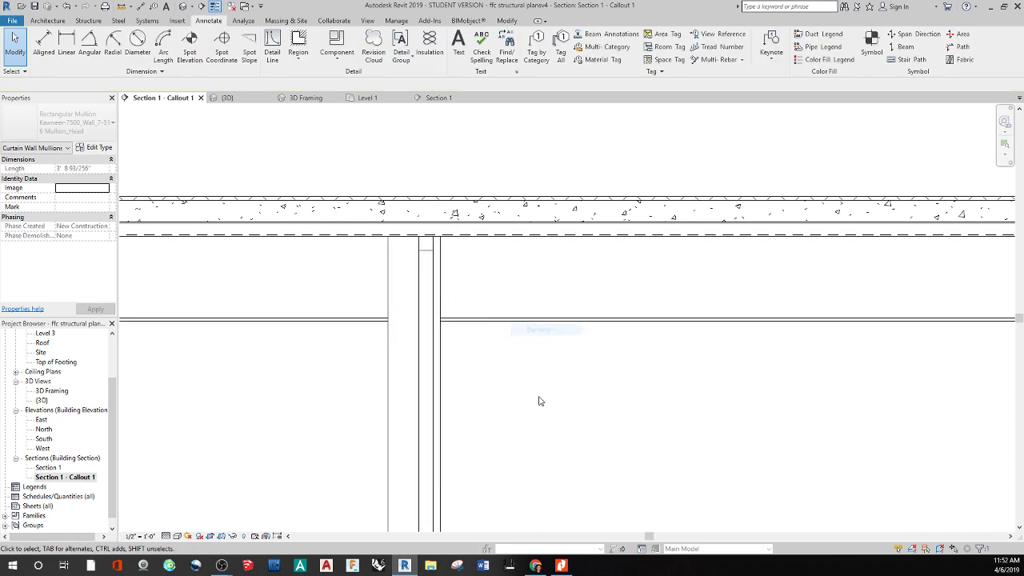
# - Inspect the top of the vertical mullion where it meets the underside of the Level 3 floor
pyautogui.moveTo(539, 399); pyautogui.dragTo(389, 227, button='middle')
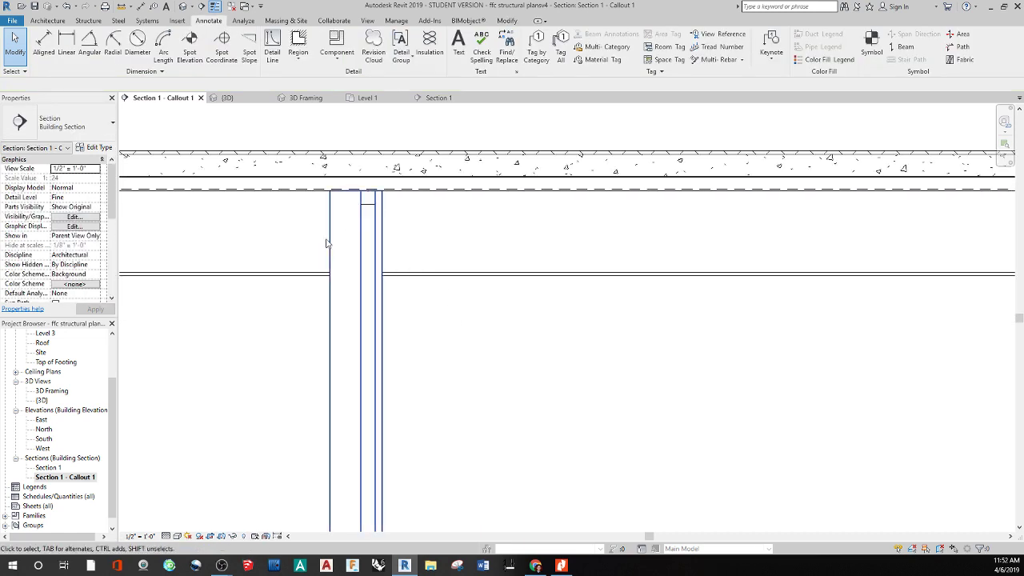
pyautogui.scroll(-4, 409, 338)
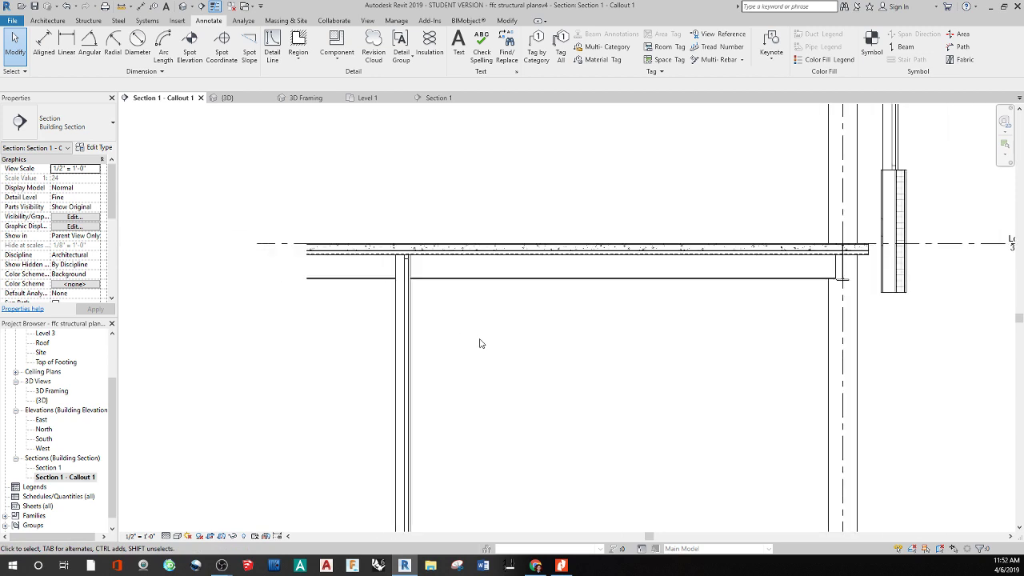
pyautogui.click(401, 272)
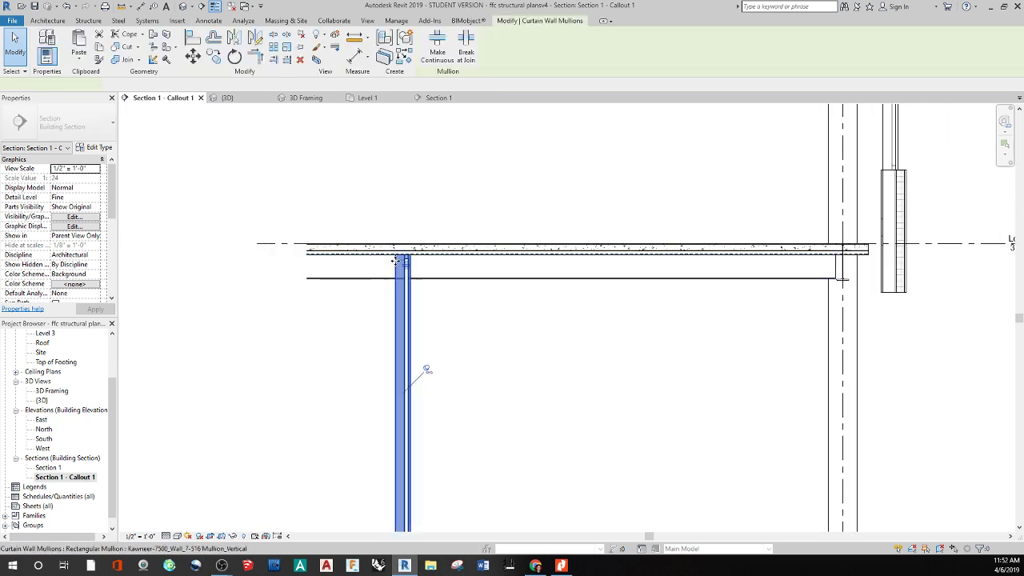
pyautogui.scroll(3, 401, 272)
pyautogui.click(461, 327)
pyautogui.scroll(2, 456, 316)
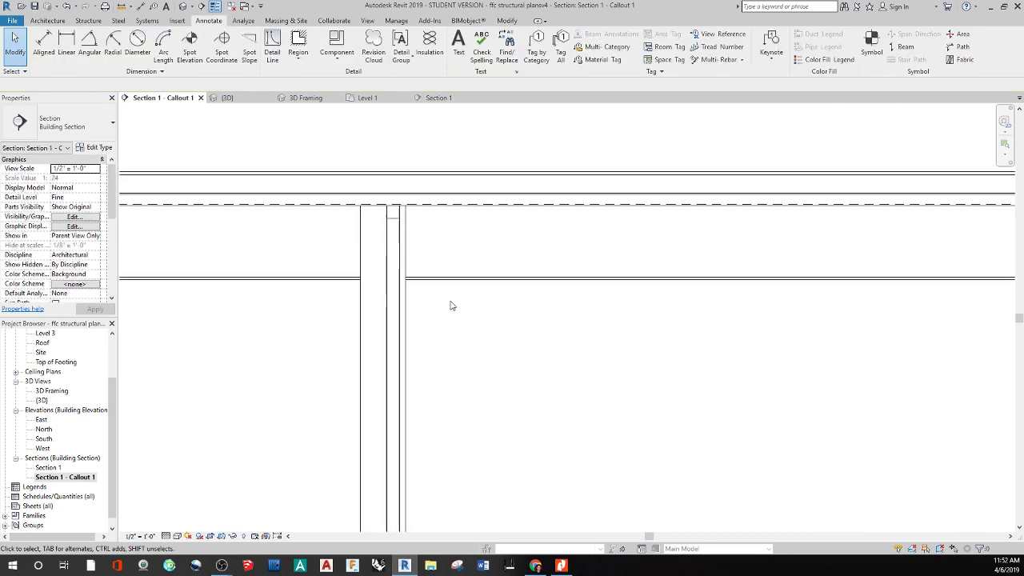
pyautogui.moveTo(439, 294); pyautogui.dragTo(442, 314, button='middle')
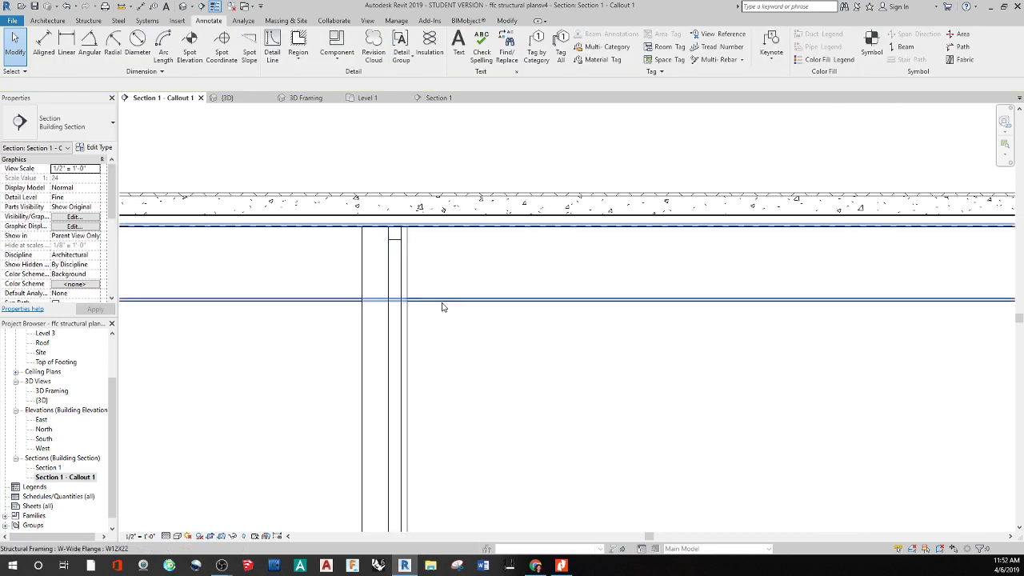
# - Check the W12X22 beam running past the mullion at Level 3 and follow it to its column connection
pyautogui.click(442, 304)
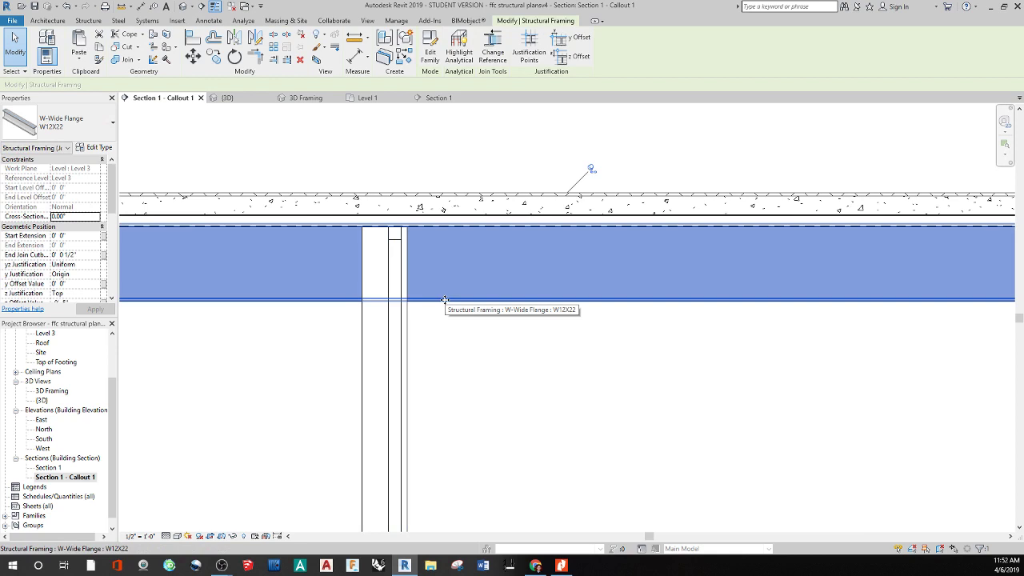
pyautogui.scroll(-4, 444, 299)
pyautogui.moveTo(441, 297)
pyautogui.mouseDown(button='middle')
pyautogui.moveTo(473, 342)
pyautogui.moveTo(652, 329)
pyautogui.moveTo(616, 371)
pyautogui.moveTo(495, 402)
pyautogui.mouseUp(button='middle')
pyautogui.scroll(-3, 592, 363)
pyautogui.press('Escape')
pyautogui.scroll(-4, 535, 304)
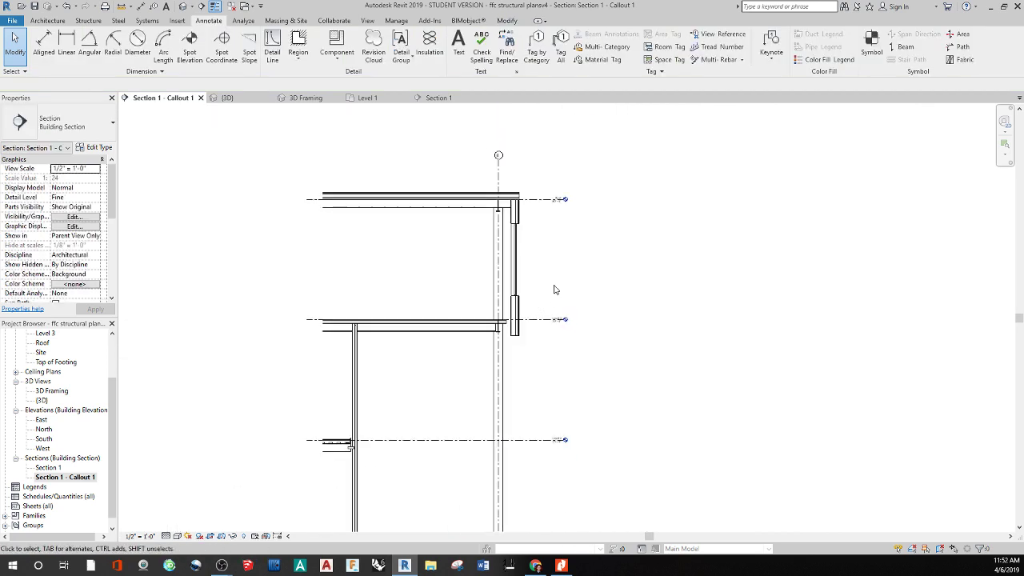
pyautogui.scroll(5, 375, 336)
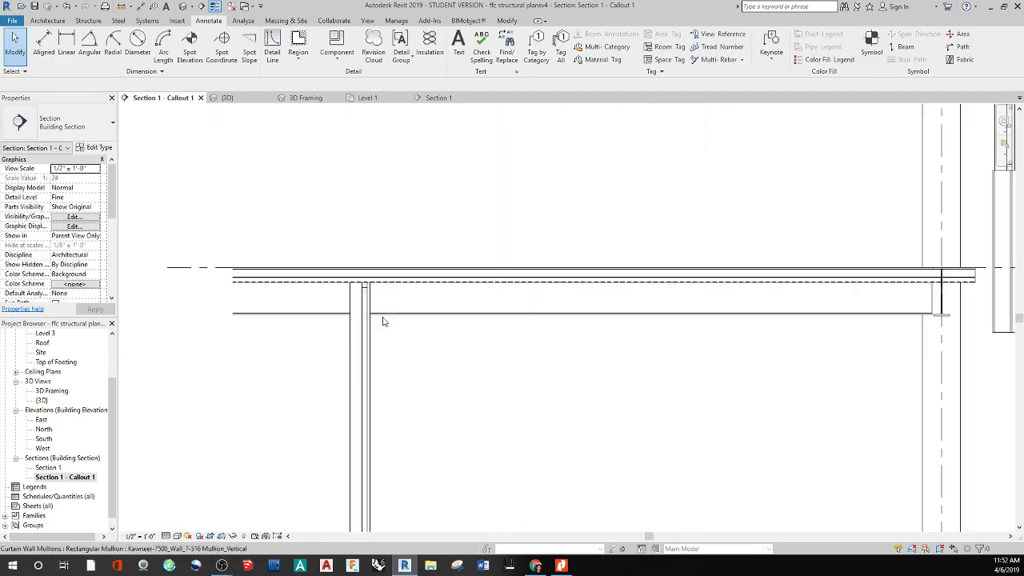
pyautogui.moveTo(670, 352); pyautogui.dragTo(304, 247, button='middle')
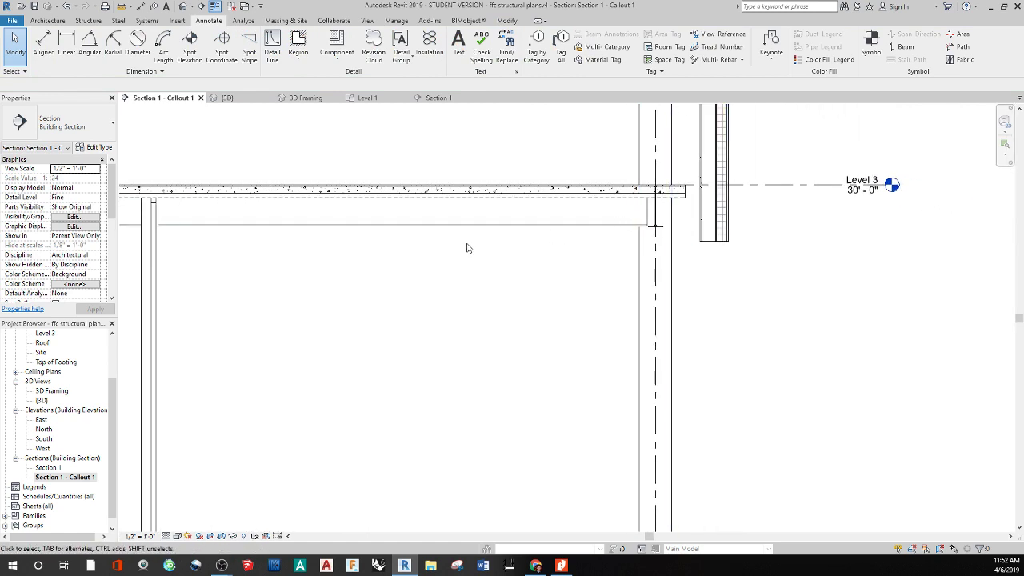
pyautogui.scroll(-5, 472, 279)
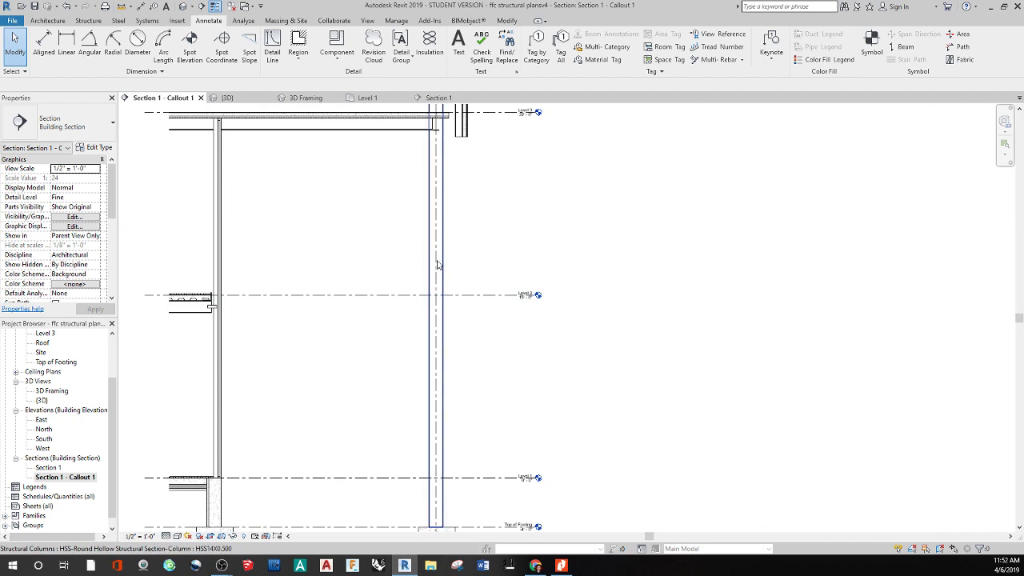
# - Select the HSS14X0.500 round column and examine its extent from the footing past Level 3 to the roof
pyautogui.click(437, 264)
pyautogui.scroll(-3, 370, 299)
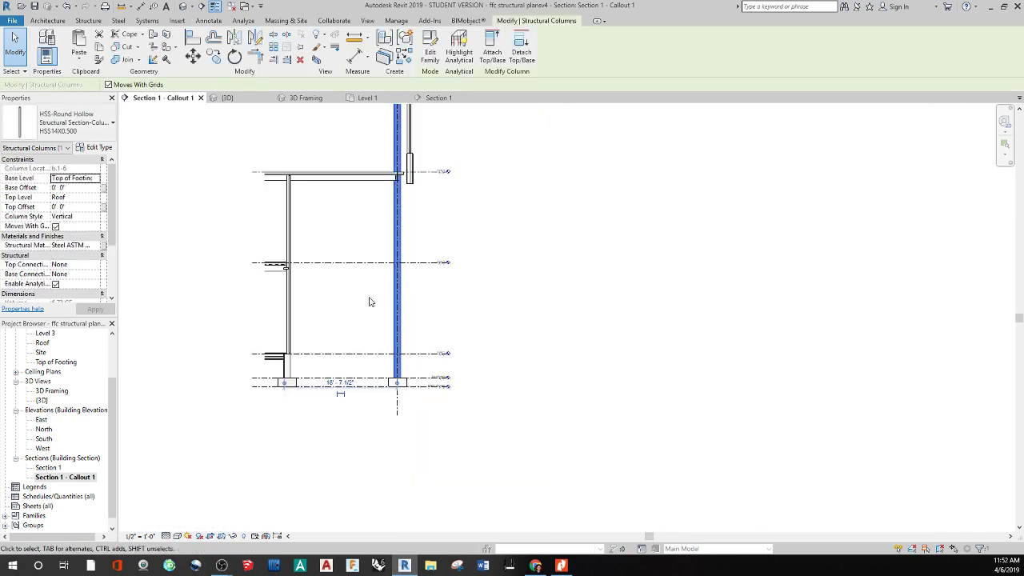
pyautogui.scroll(3, 337, 217)
pyautogui.scroll(1, 337, 217)
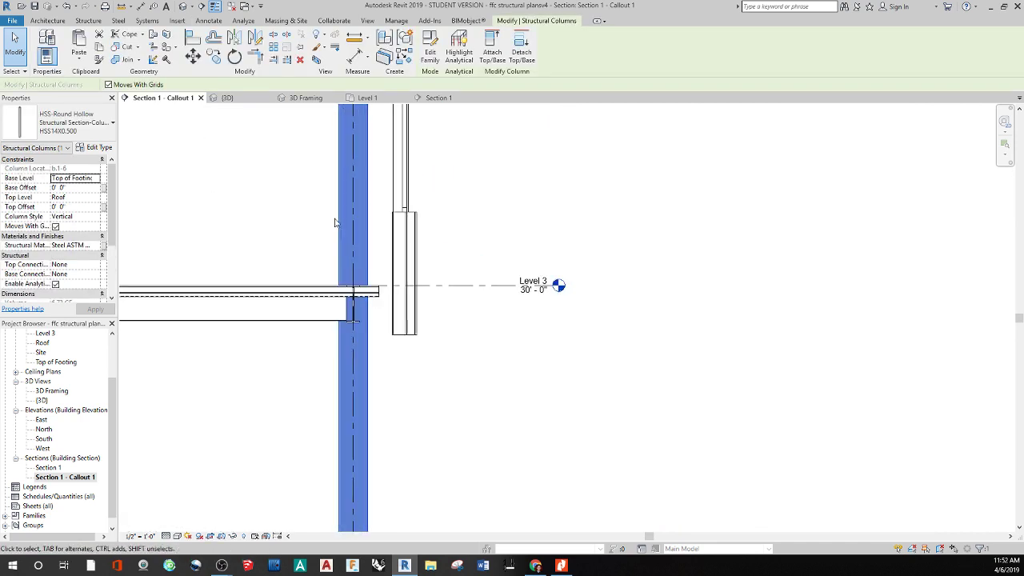
pyautogui.moveTo(361, 222); pyautogui.dragTo(495, 338, button='middle')
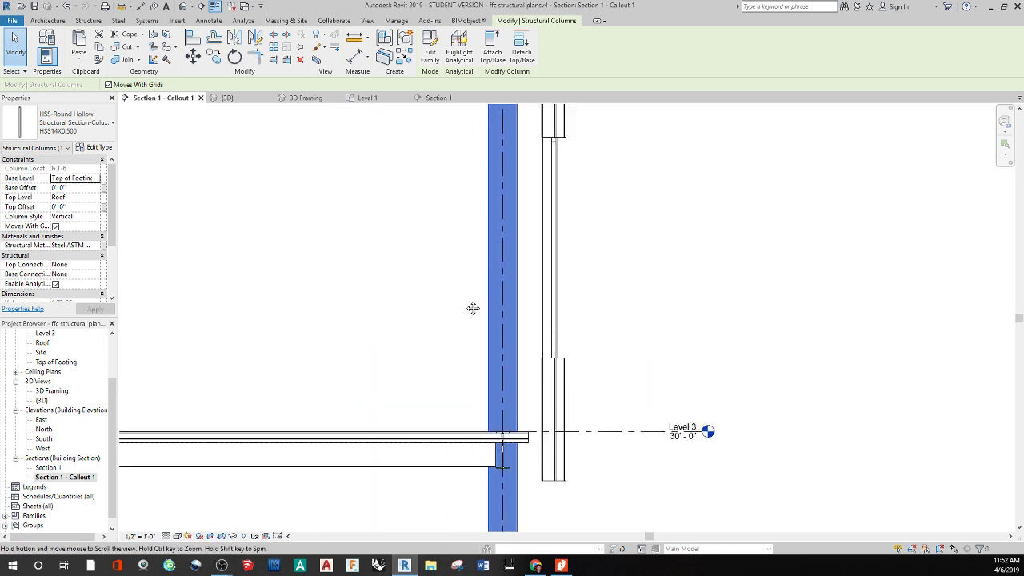
pyautogui.scroll(-4, 473, 307)
pyautogui.moveTo(416, 336); pyautogui.dragTo(420, 284, button='middle')
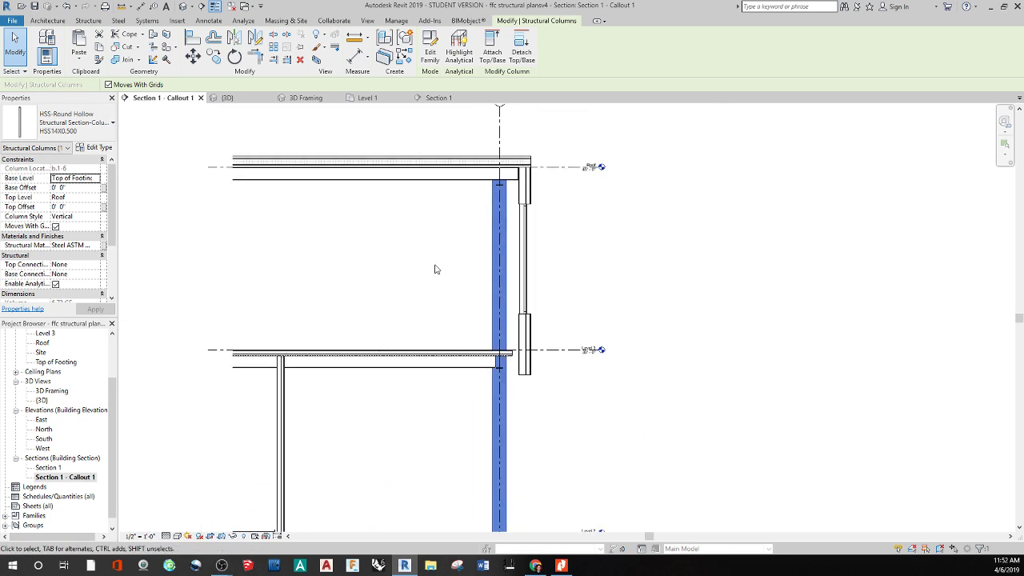
# - Examine the roof edge with its EIFS wall and follow the facade down to the wall segment at Level 3
pyautogui.click(384, 236)
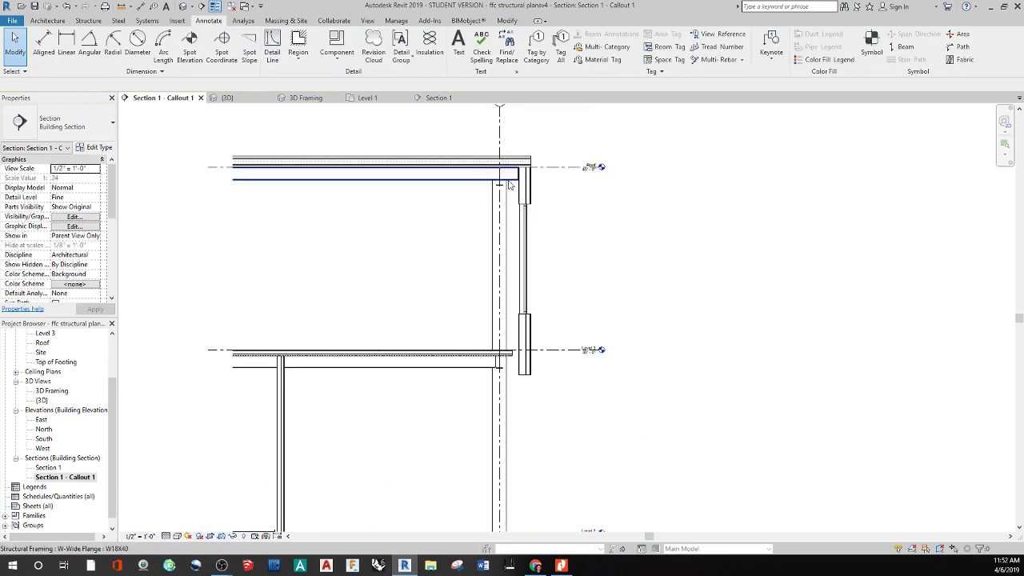
pyautogui.moveTo(469, 167); pyautogui.dragTo(449, 213, button='middle')
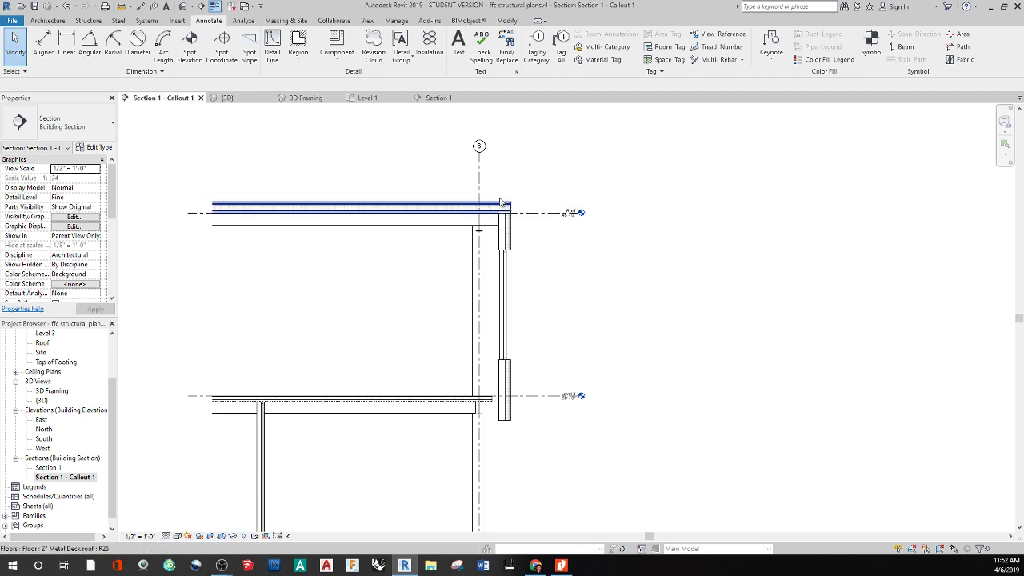
pyautogui.scroll(4, 503, 197)
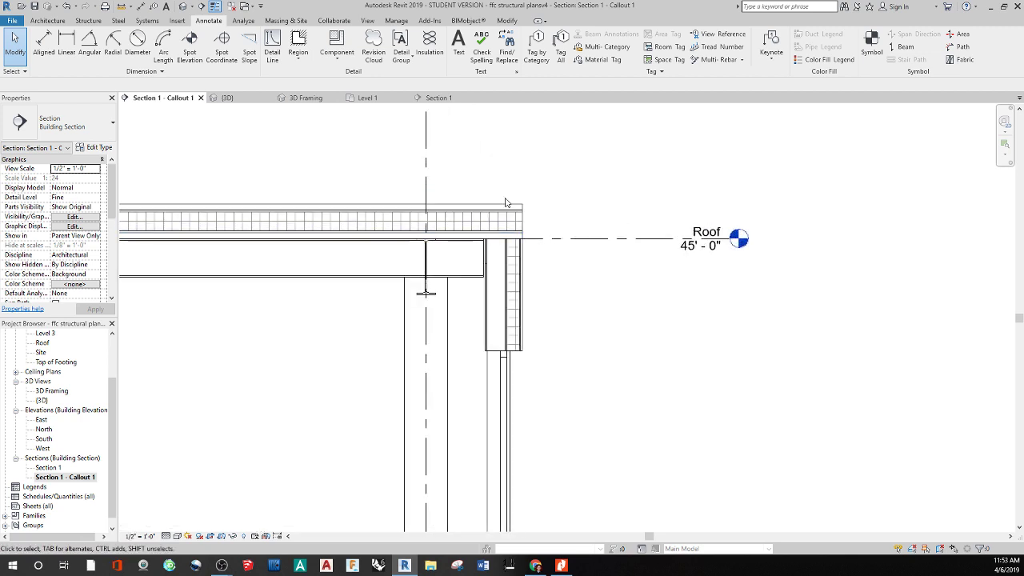
pyautogui.scroll(-1, 488, 199)
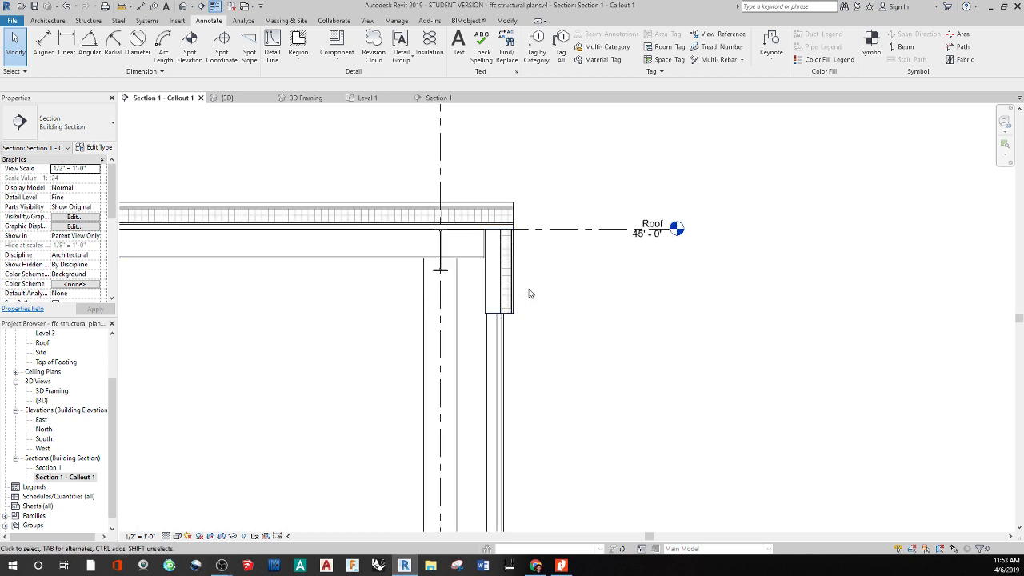
pyautogui.moveTo(584, 298); pyautogui.dragTo(416, 259, button='middle')
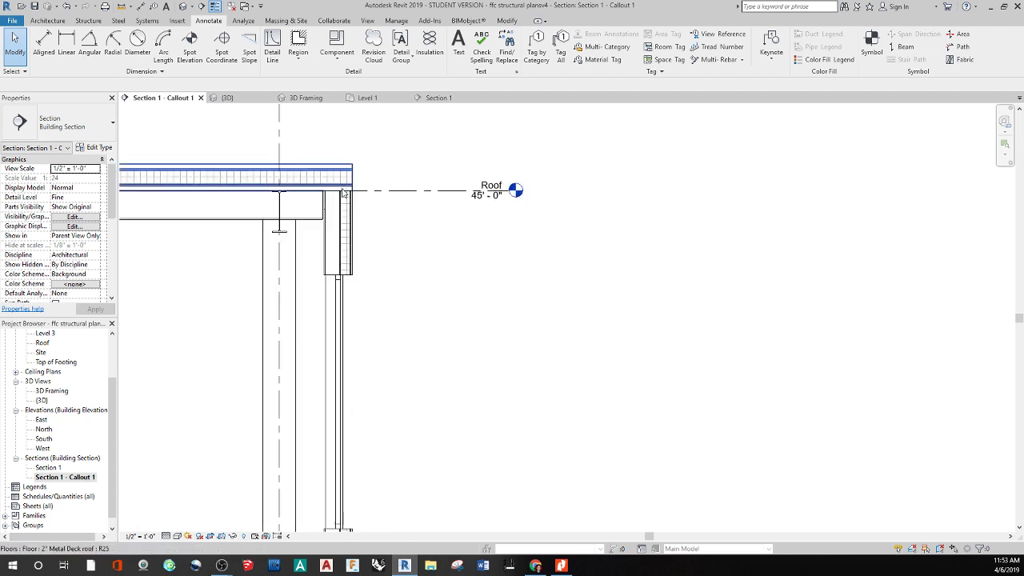
pyautogui.moveTo(411, 285); pyautogui.dragTo(325, 130, button='middle')
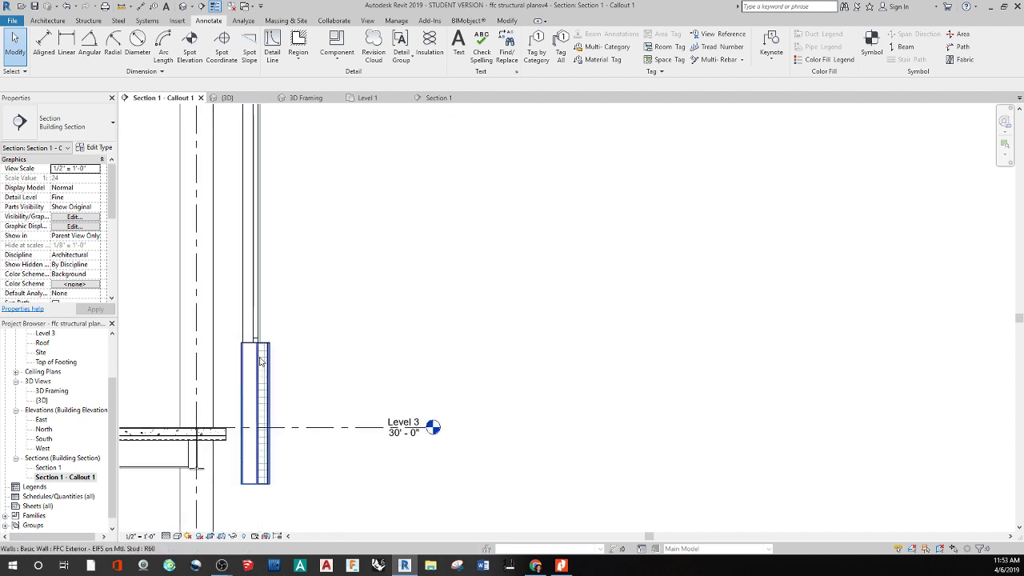
pyautogui.moveTo(259, 361); pyautogui.dragTo(526, 196, button='middle')
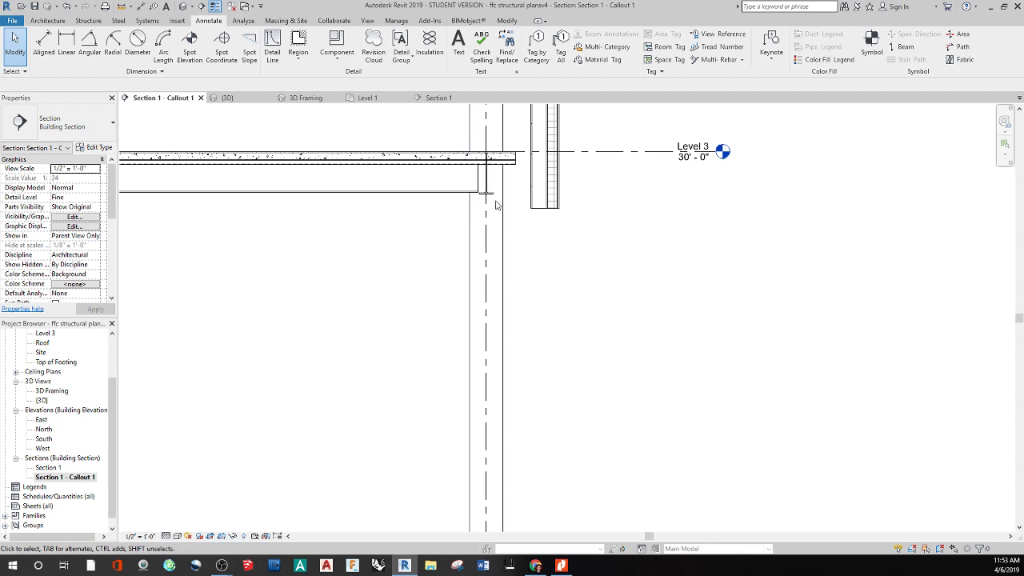
# - Review the callout from roof to footings, checking the curtain wall between the Level 3 floor, the Level 2 slab edge and Level 1
pyautogui.scroll(-4, 495, 206)
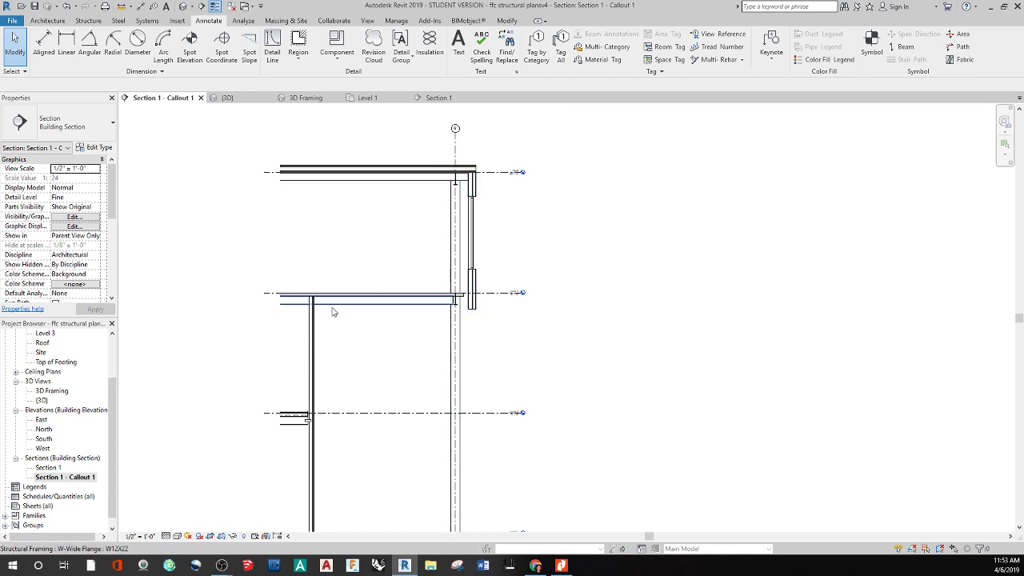
pyautogui.moveTo(376, 311); pyautogui.dragTo(435, 265, button='middle')
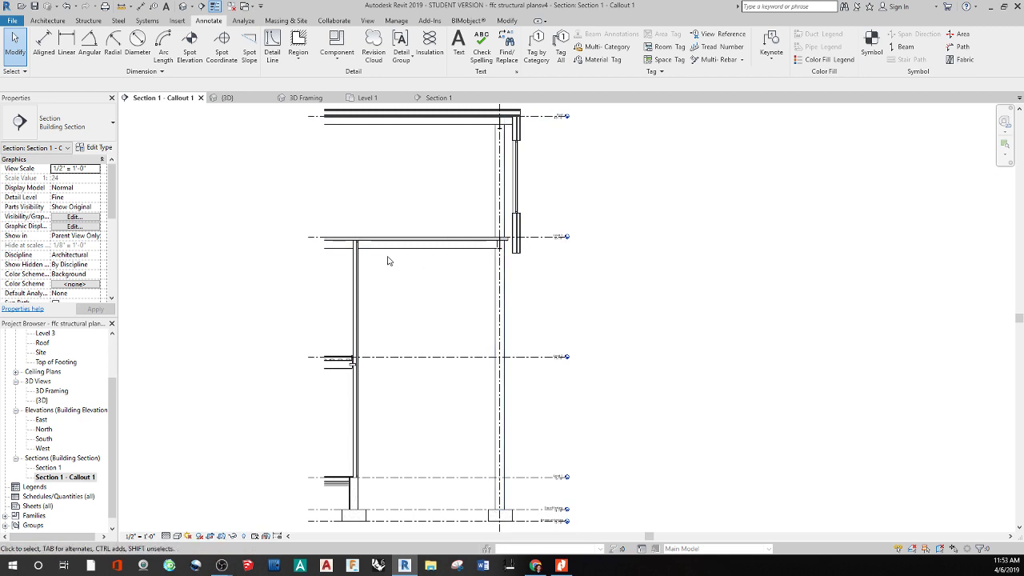
pyautogui.scroll(3, 400, 256)
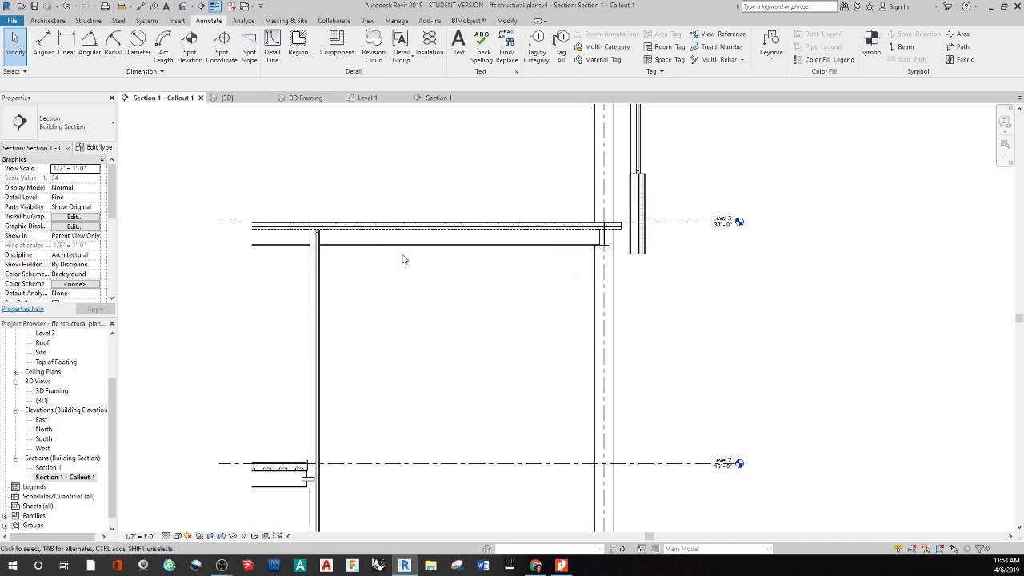
pyautogui.moveTo(349, 357); pyautogui.dragTo(391, 220, button='middle')
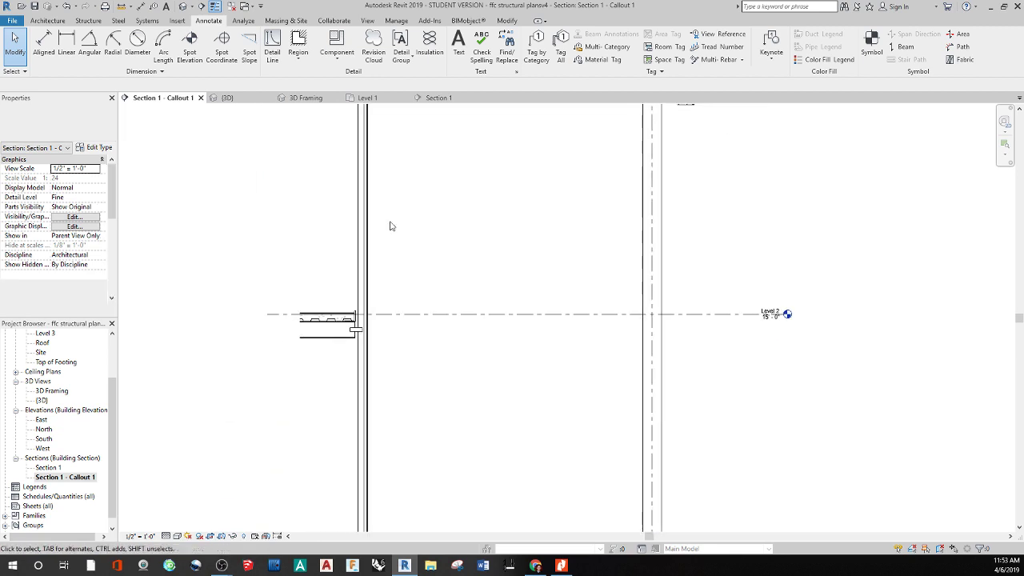
pyautogui.moveTo(401, 306); pyautogui.dragTo(357, 377, button='middle')
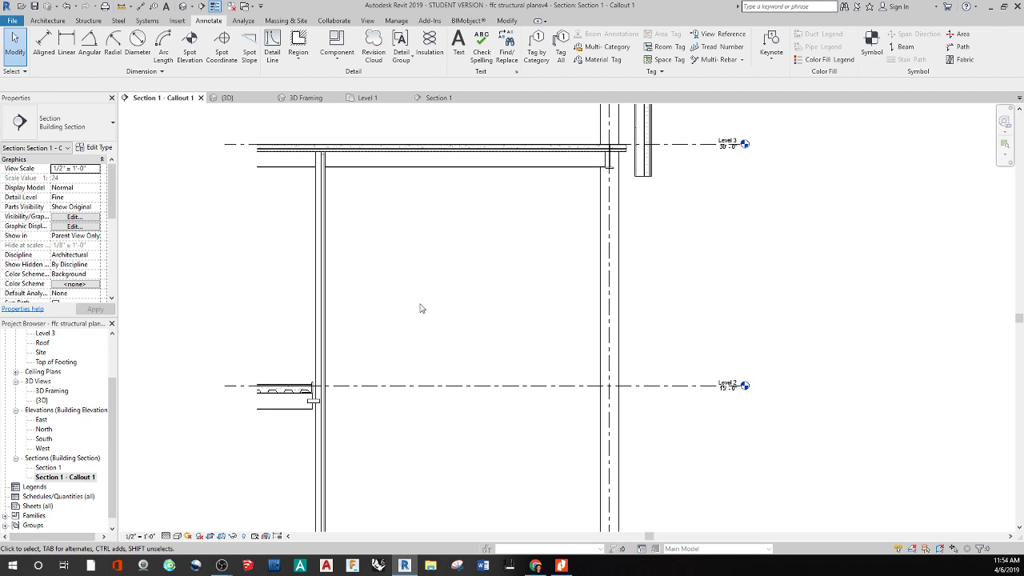
pyautogui.scroll(-3, 430, 301)
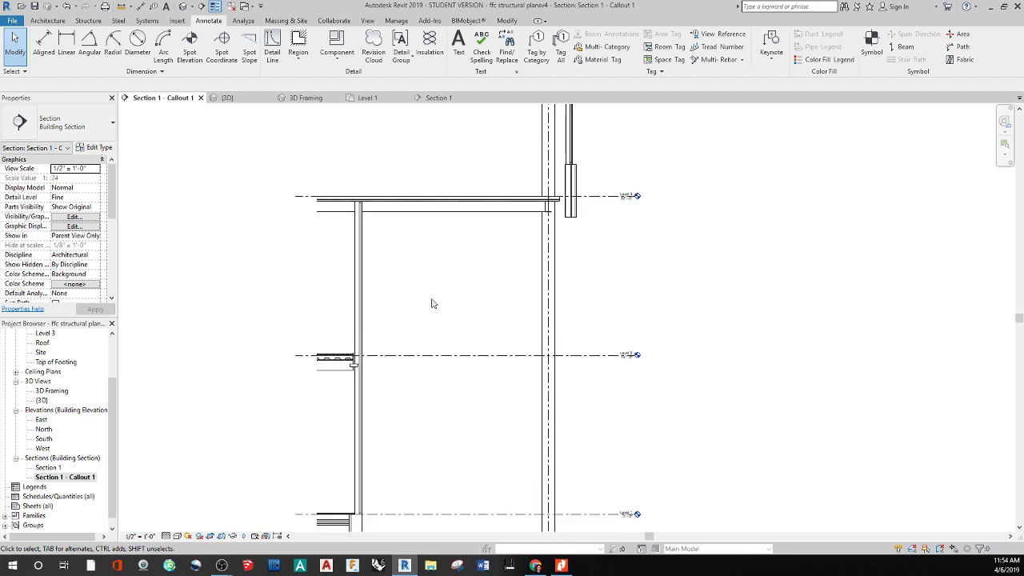
pyautogui.moveTo(424, 313); pyautogui.dragTo(391, 429, button='middle')
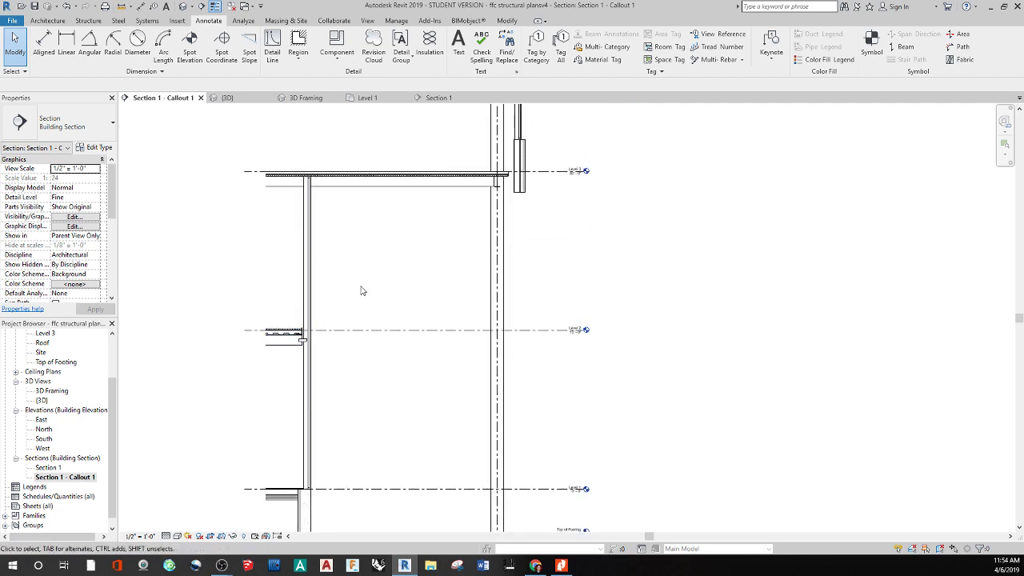
# - Check the other open section, plan and 3D views, return to Section 1 - Callout 1 and save the project
pyautogui.click(440, 98)
pyautogui.click(364, 99)
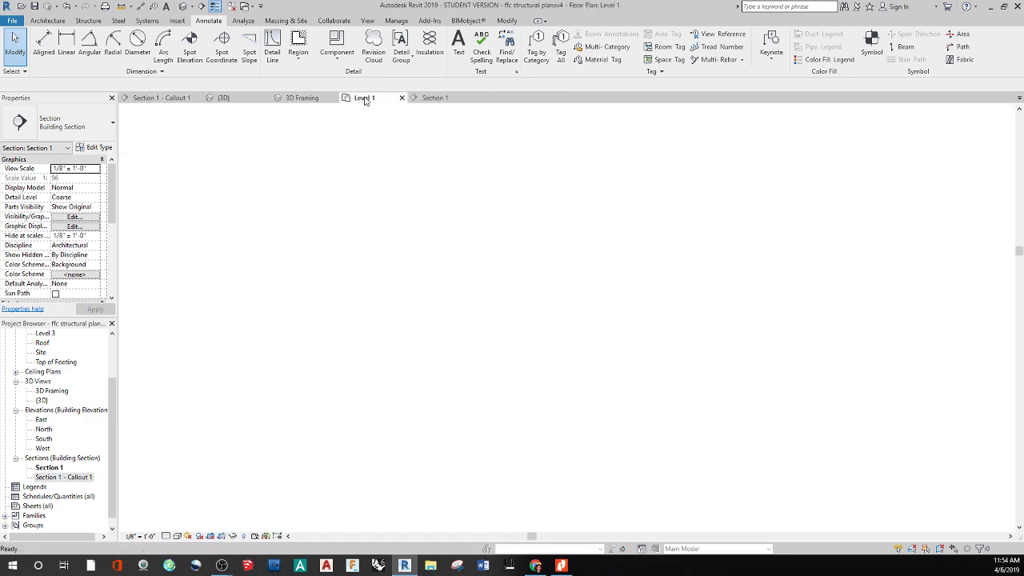
pyautogui.click(297, 98)
pyautogui.click(224, 98)
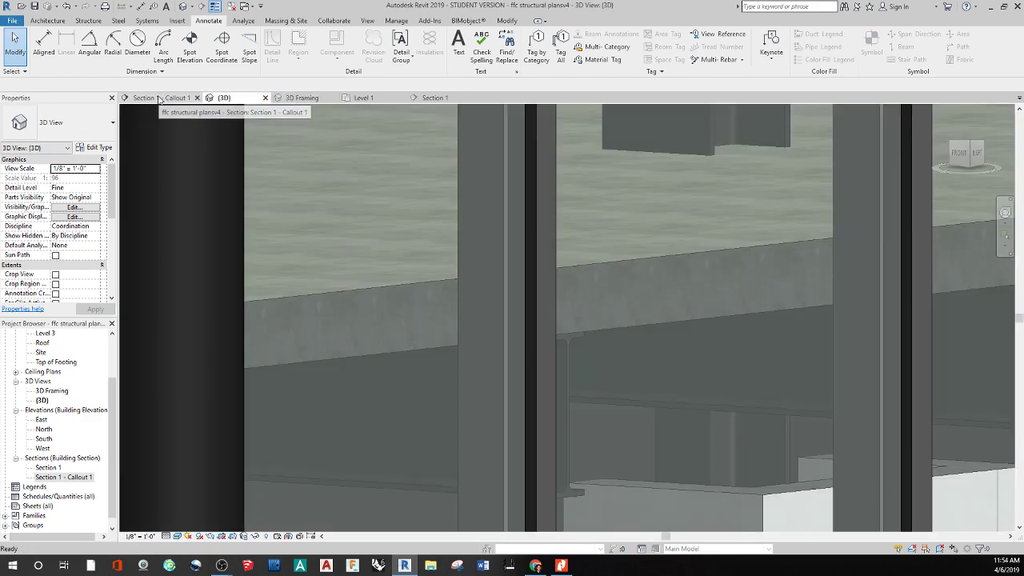
pyautogui.click(159, 98)
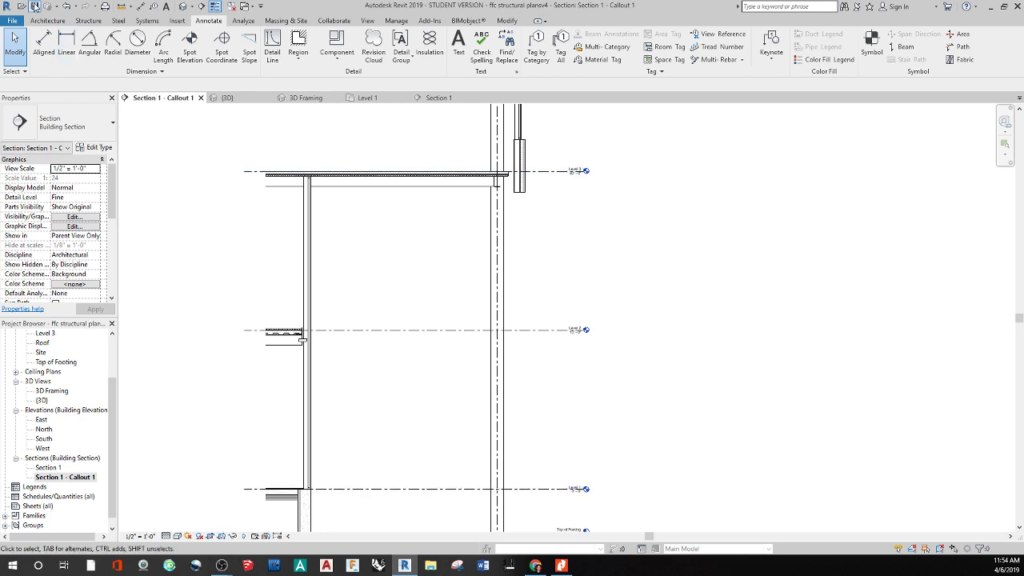
pyautogui.click(35, 7)
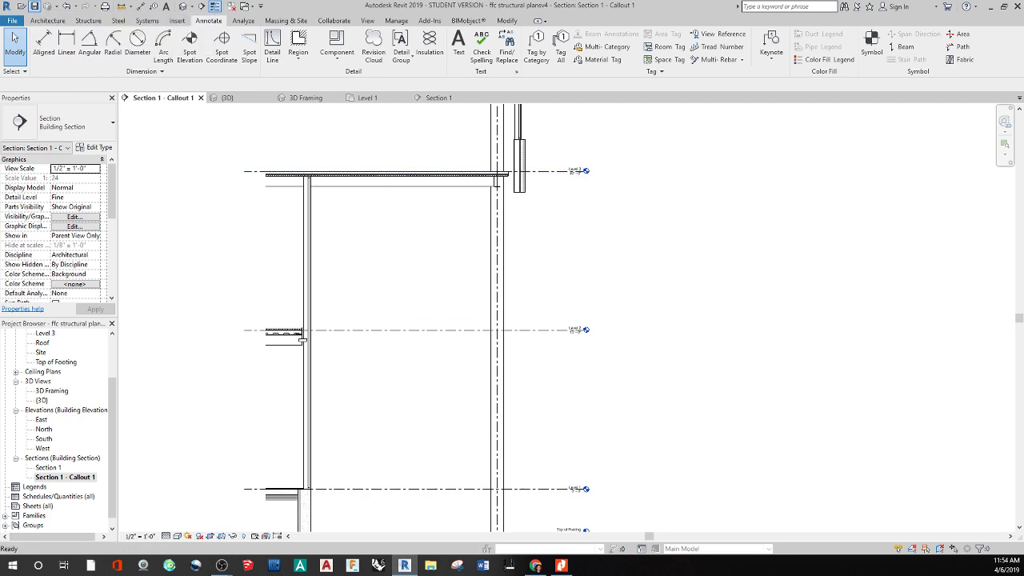